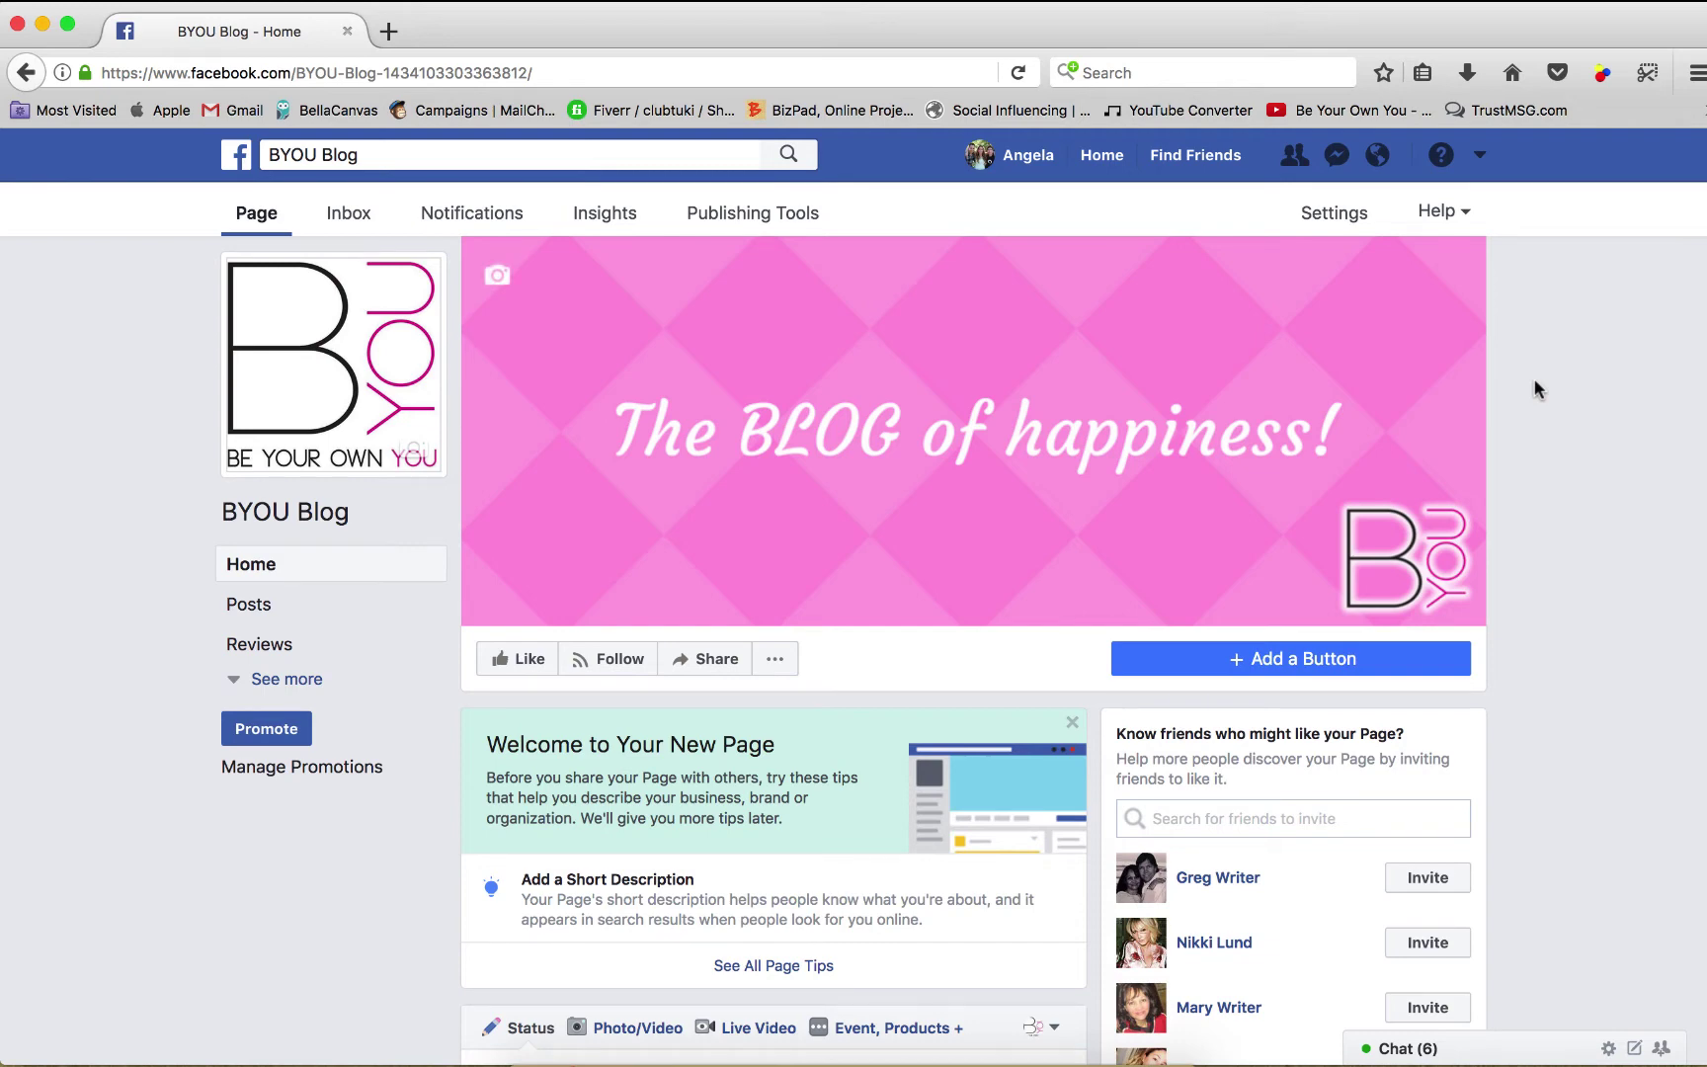
- Scroll down the BYOU Blog page and back up to look it over
scroll(1535, 387, "down", 5)
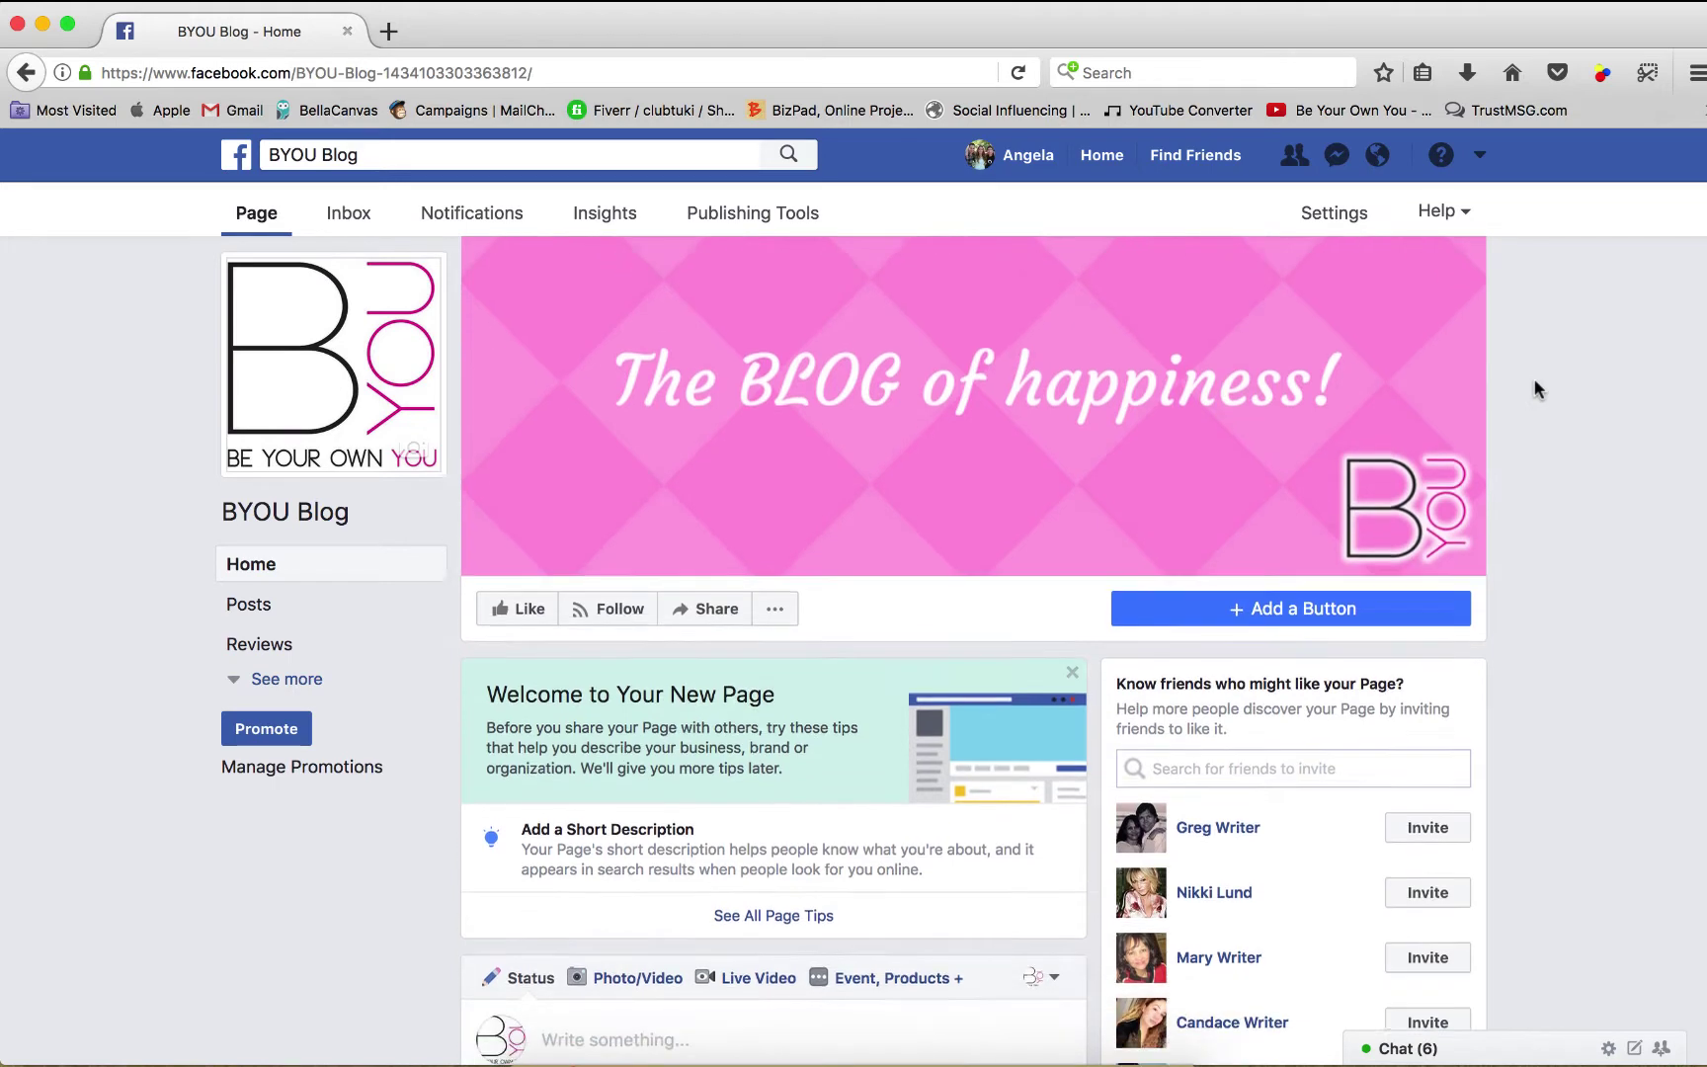
scroll(1551, 392, "up", 5)
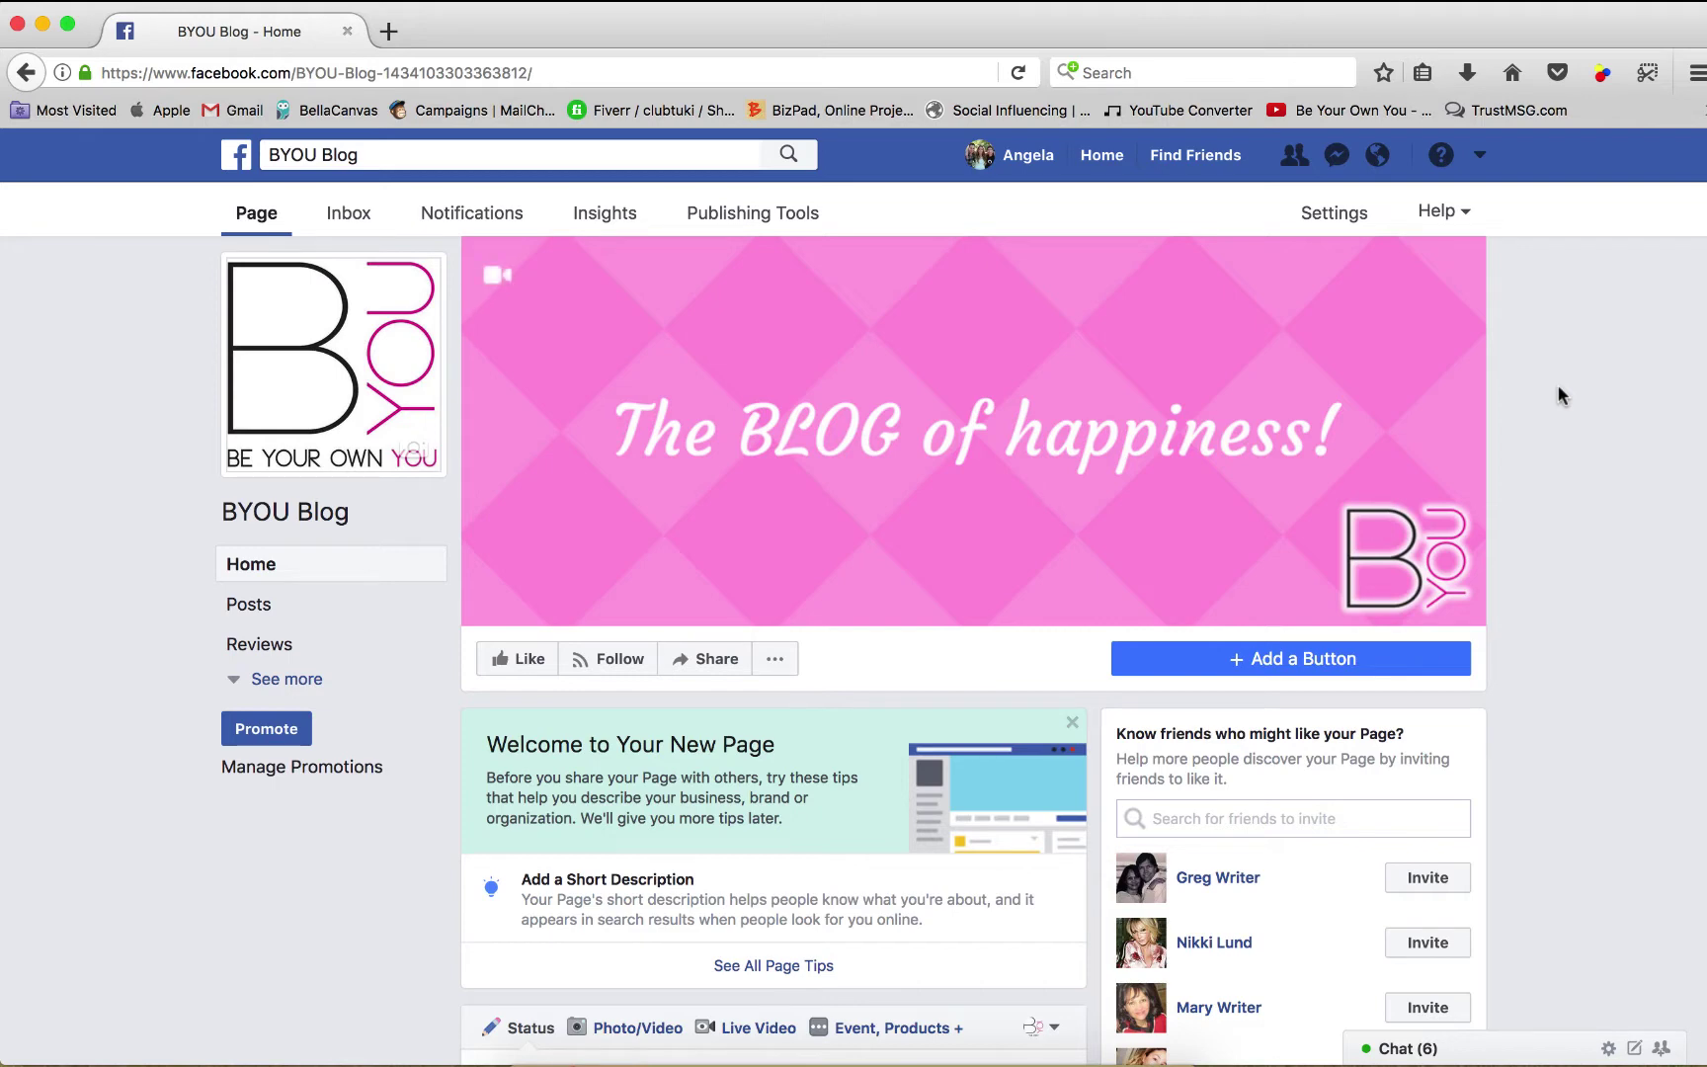
- Open a new browser tab and go to pinterest.com
left_click(388, 30)
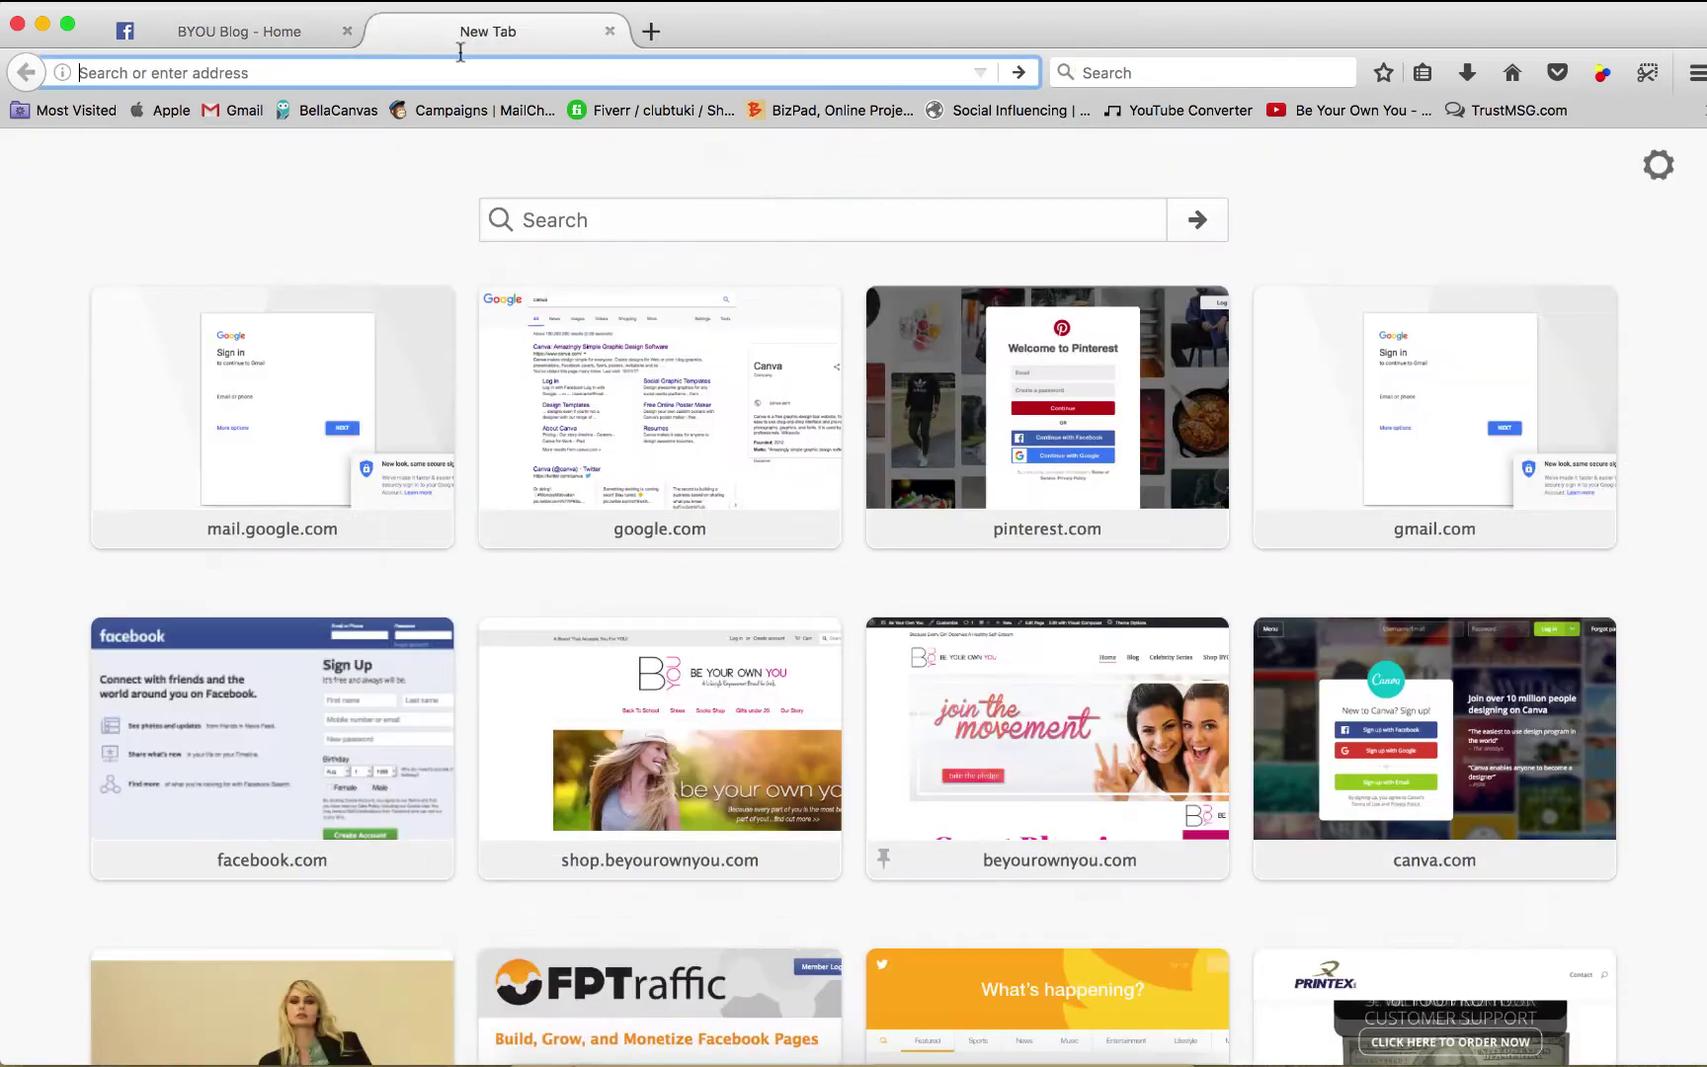
type("pin")
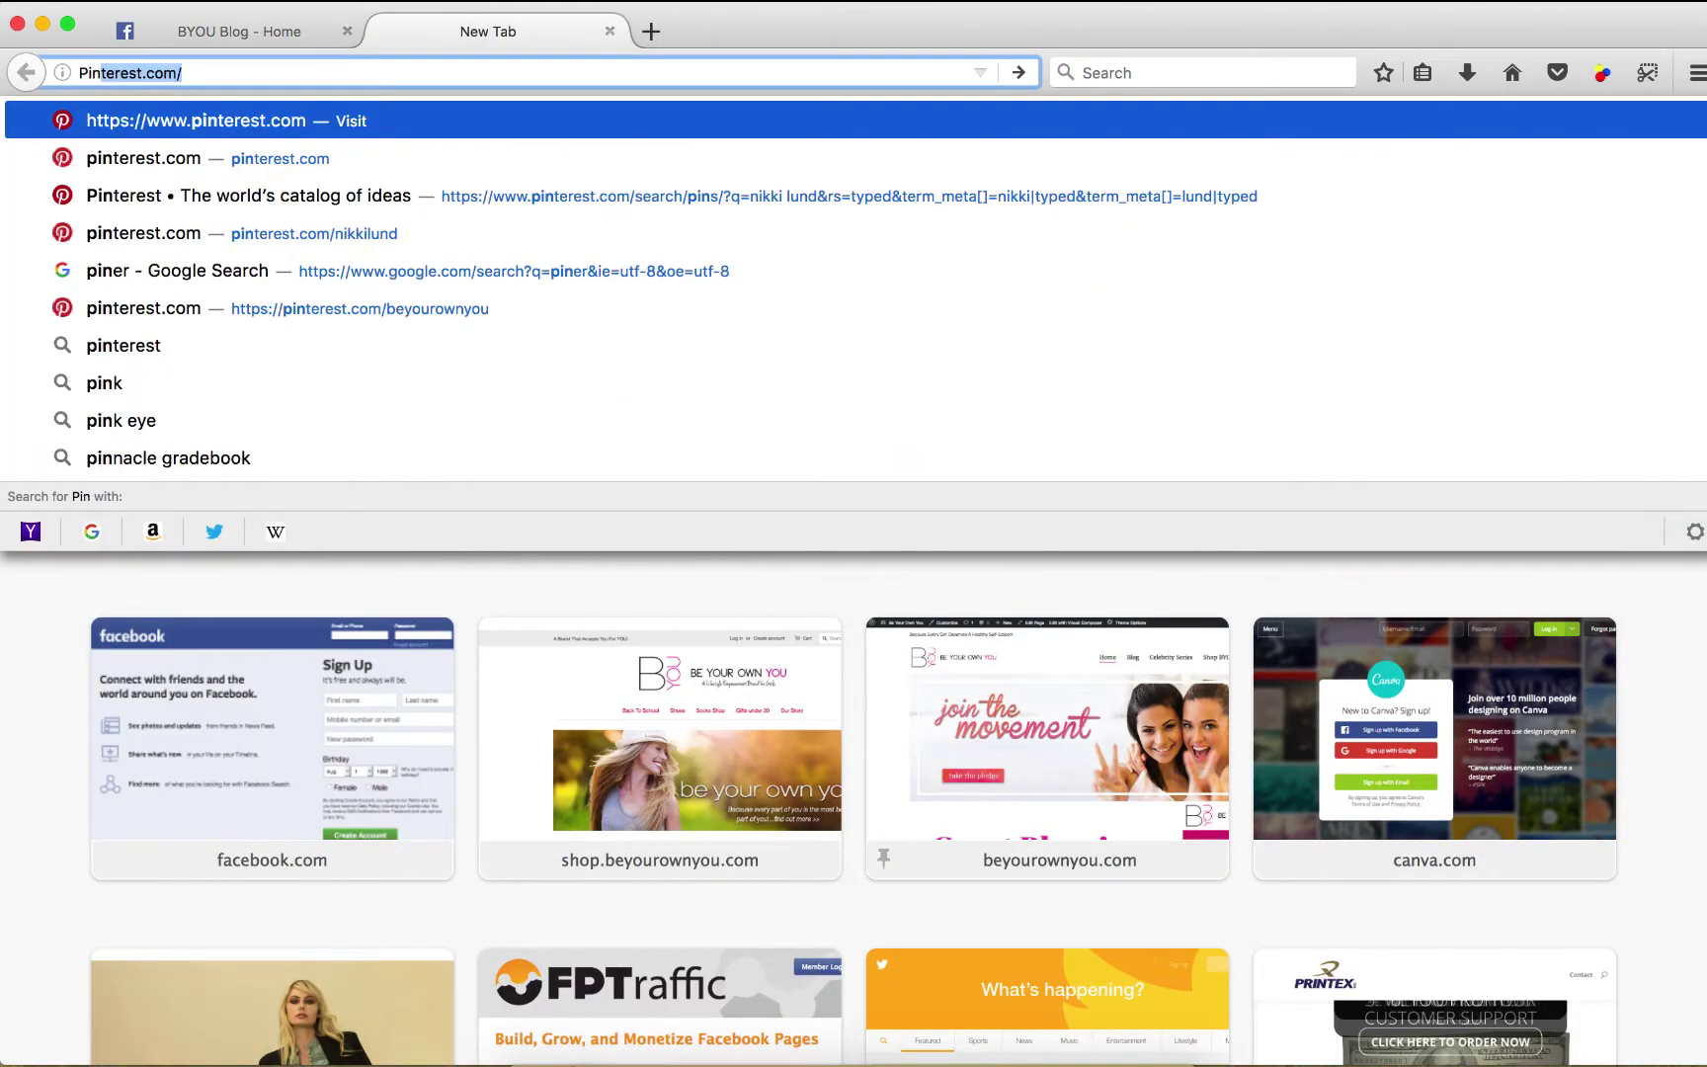
key("Return")
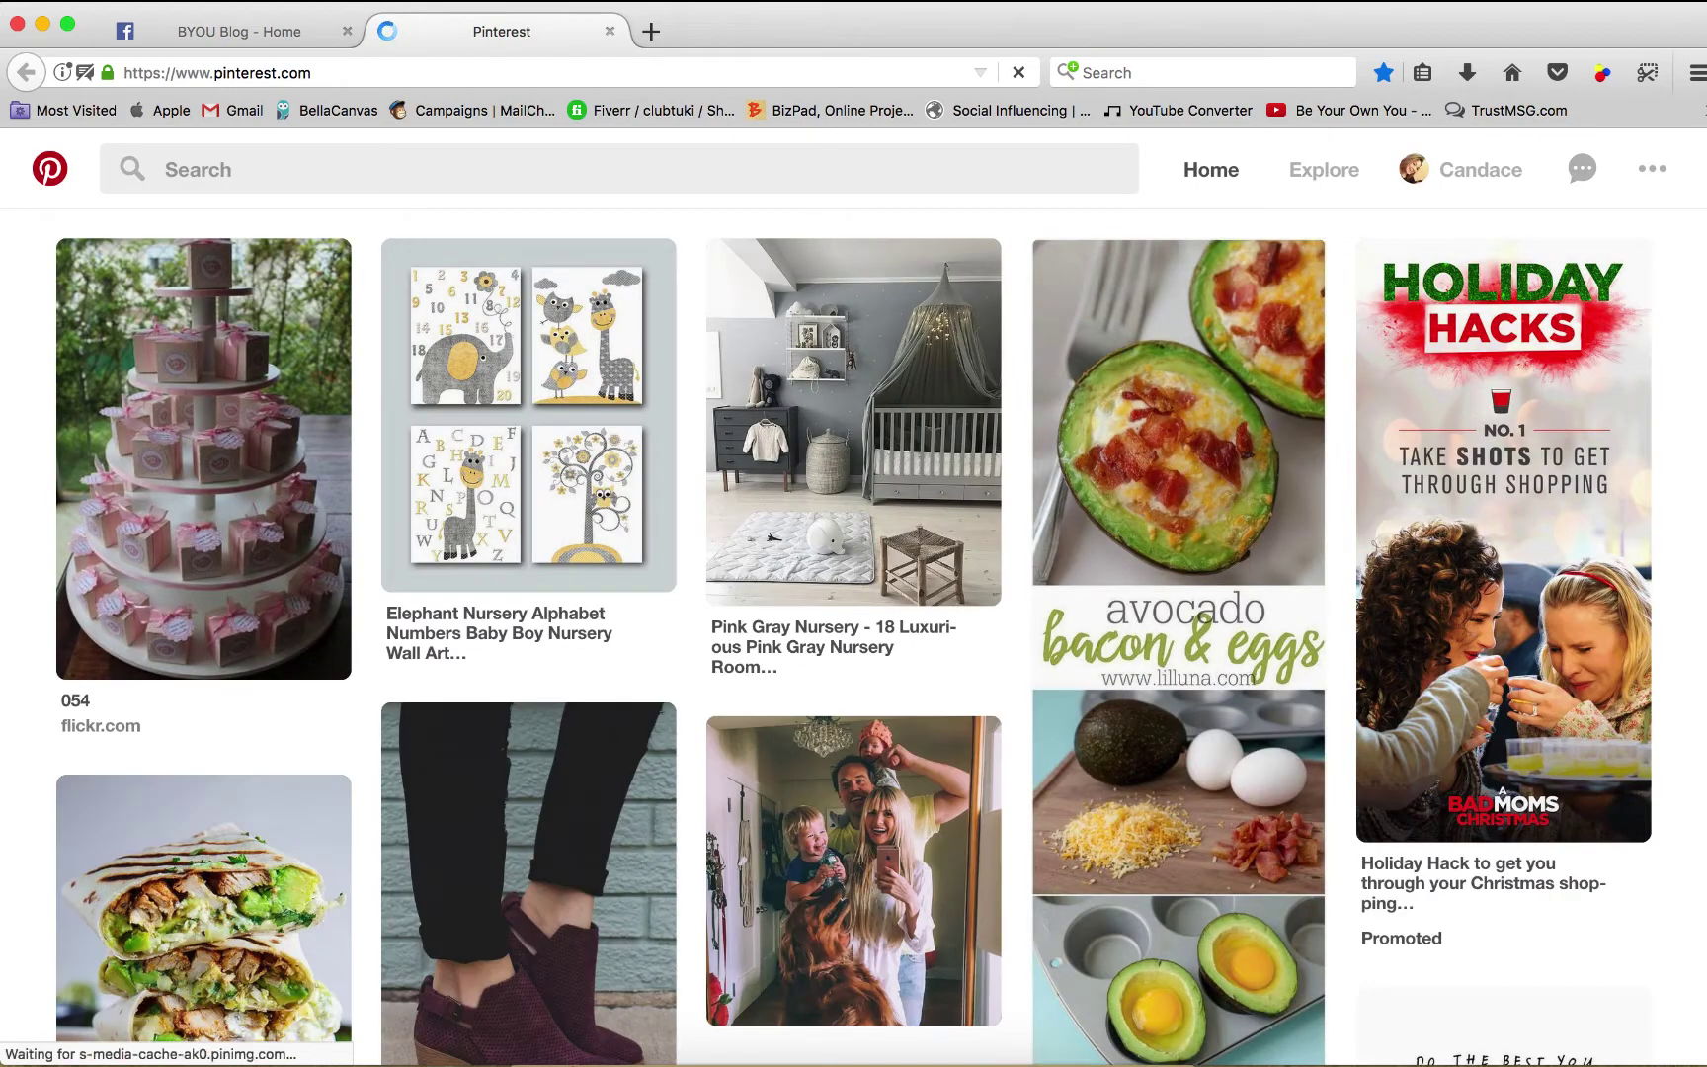
- Search Pinterest for 'be you' and browse the quote image results
left_click(570, 188)
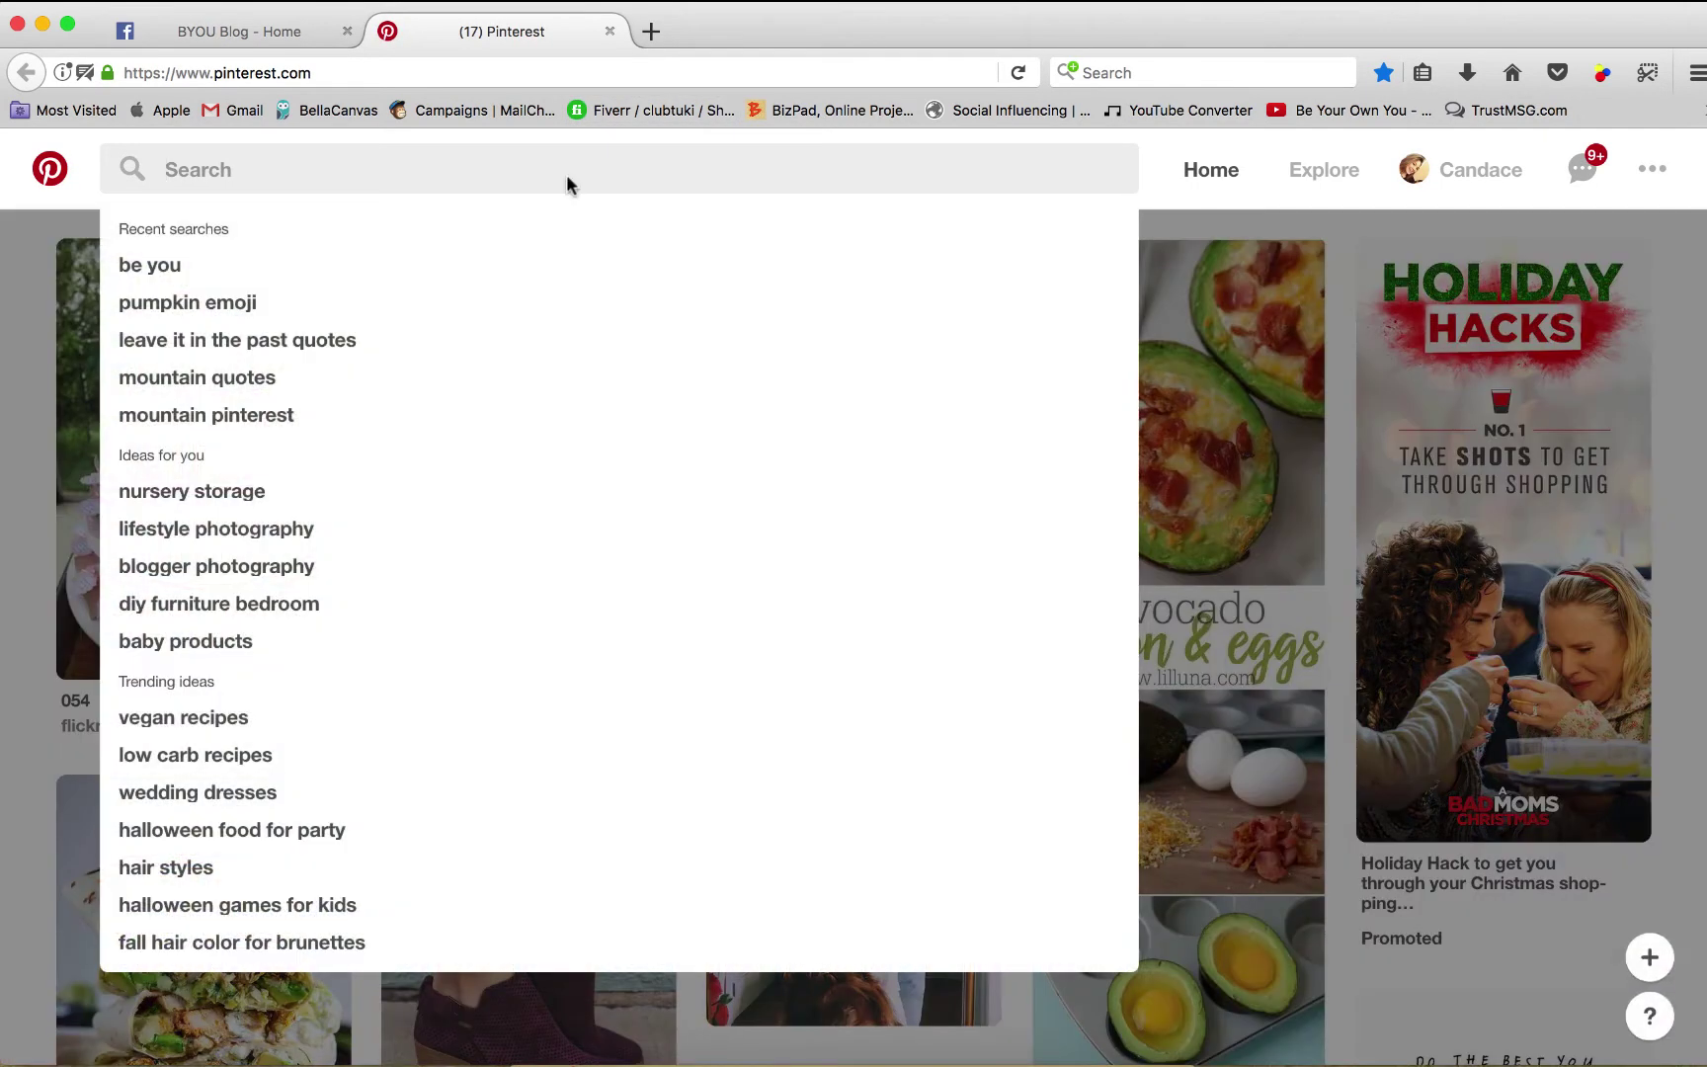
type("be you")
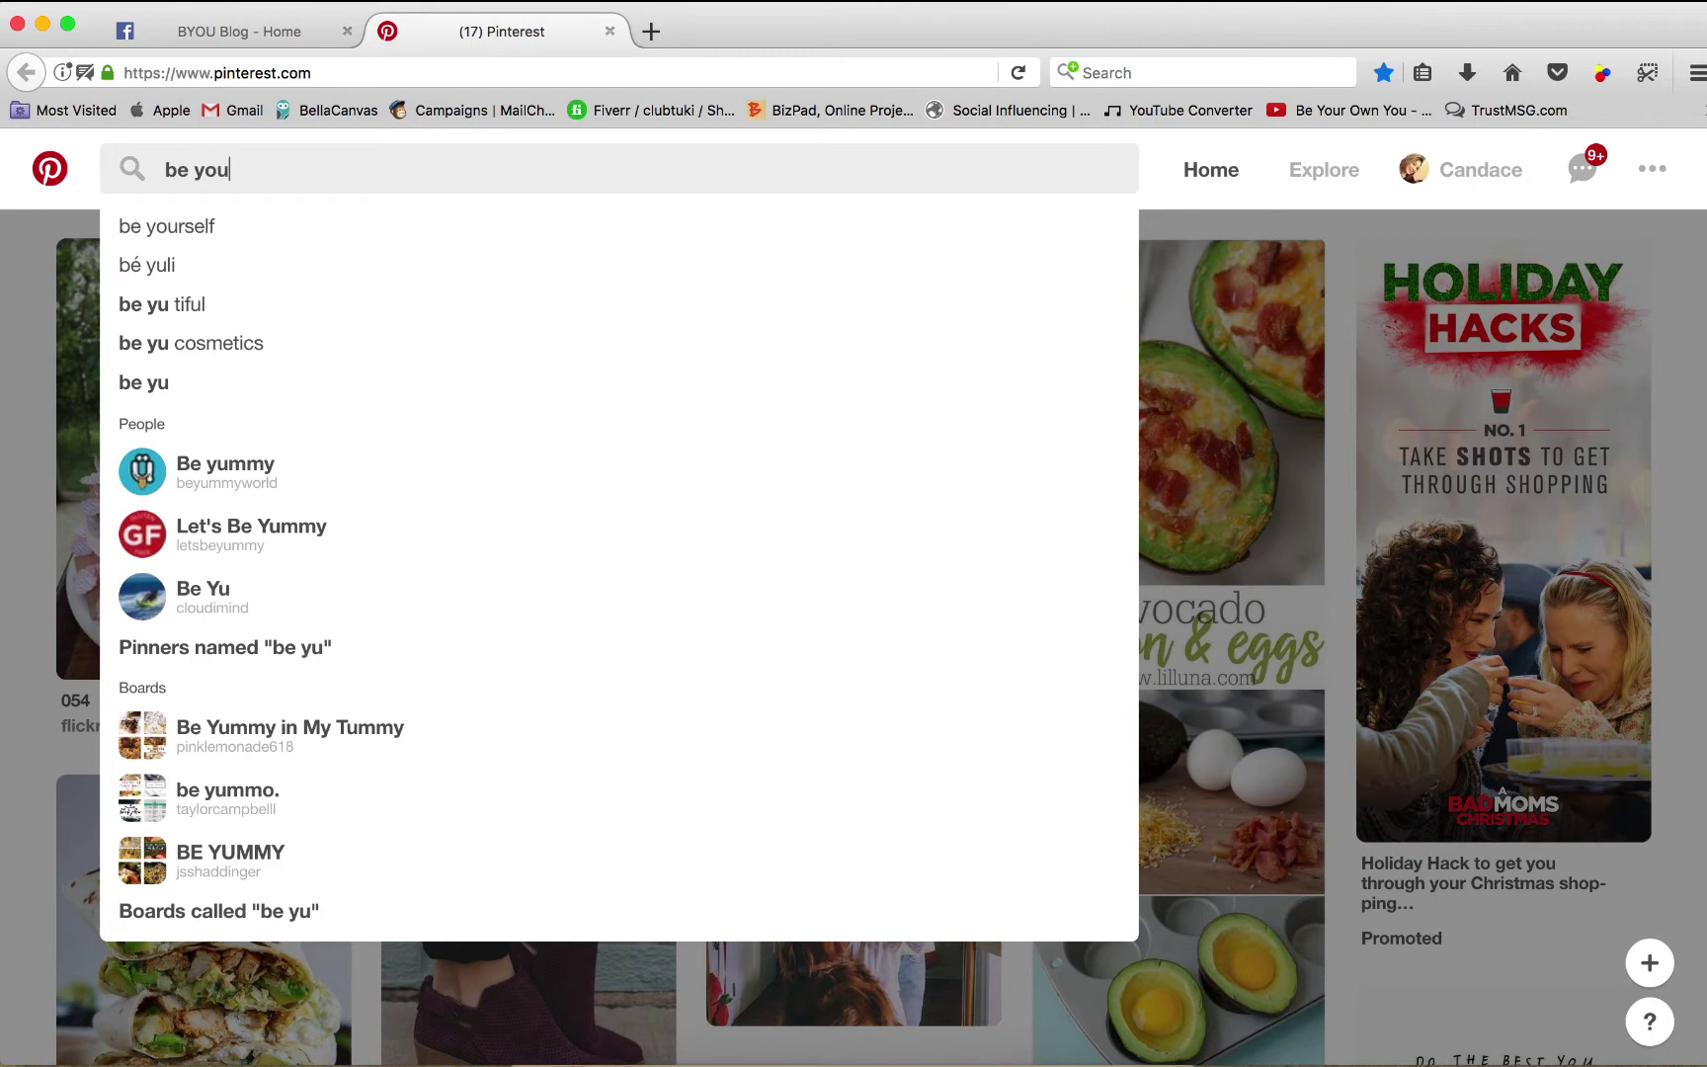
key("Return")
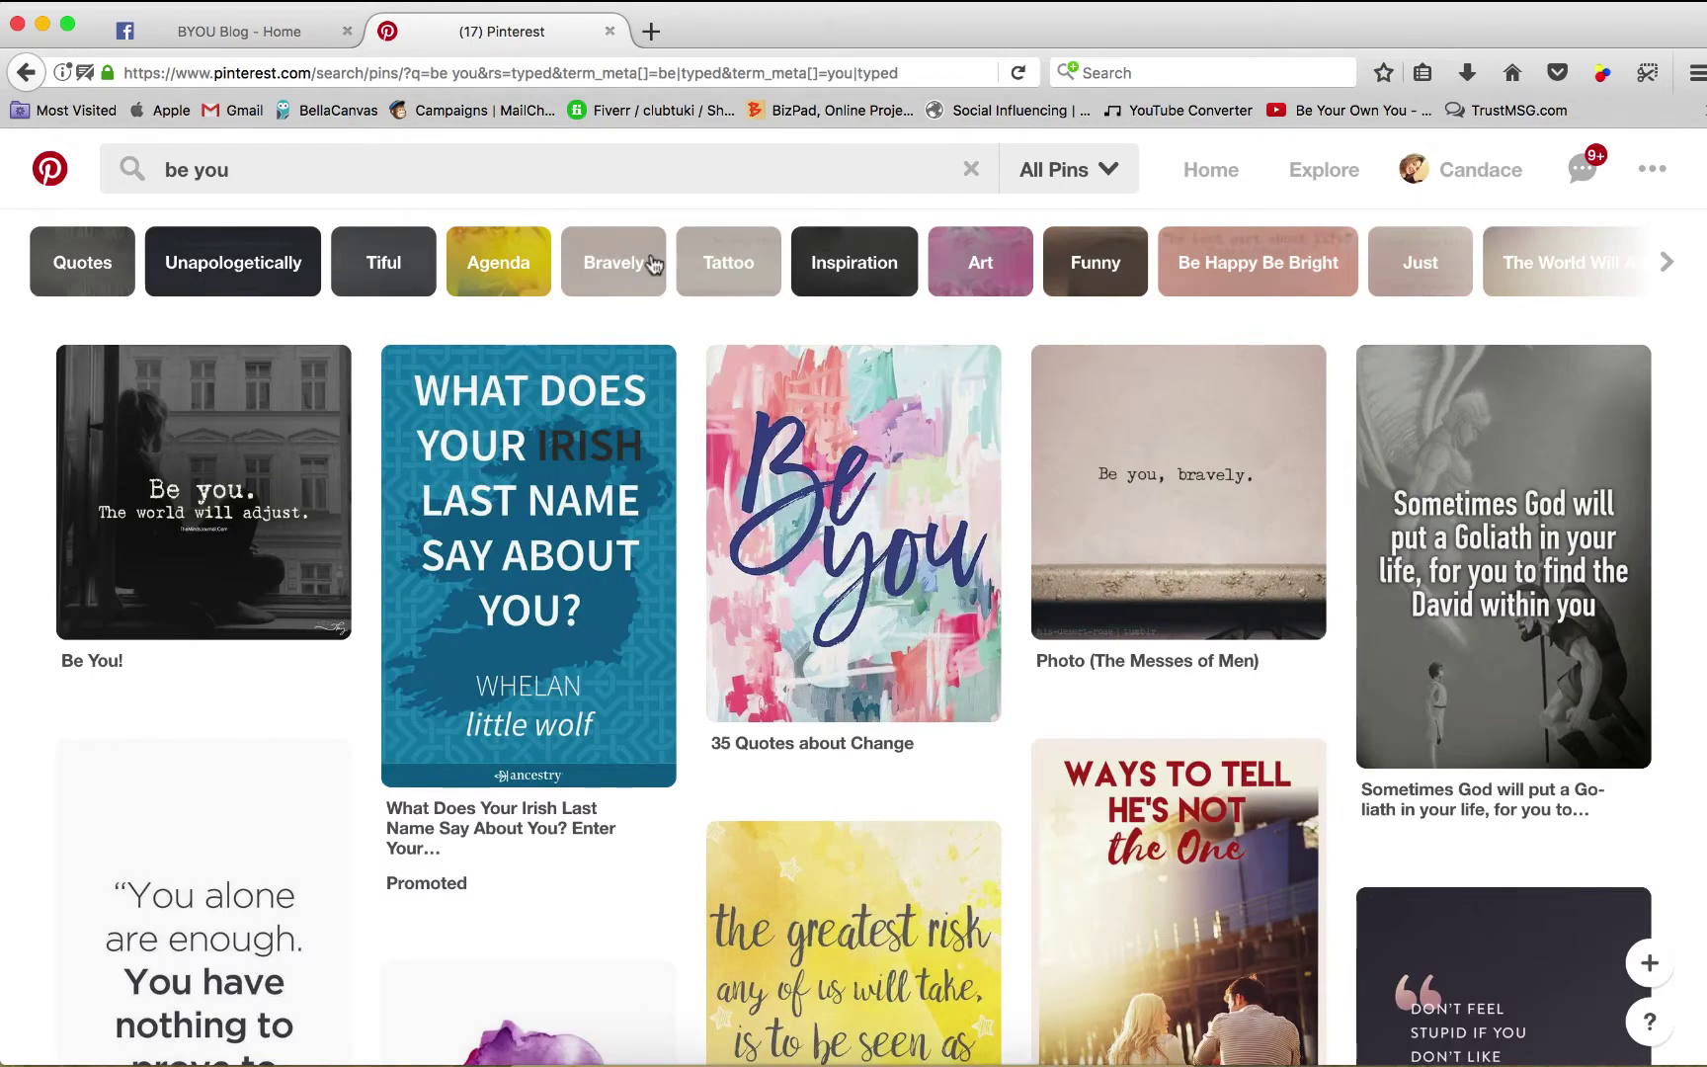
scroll(1015, 517, "down", 3)
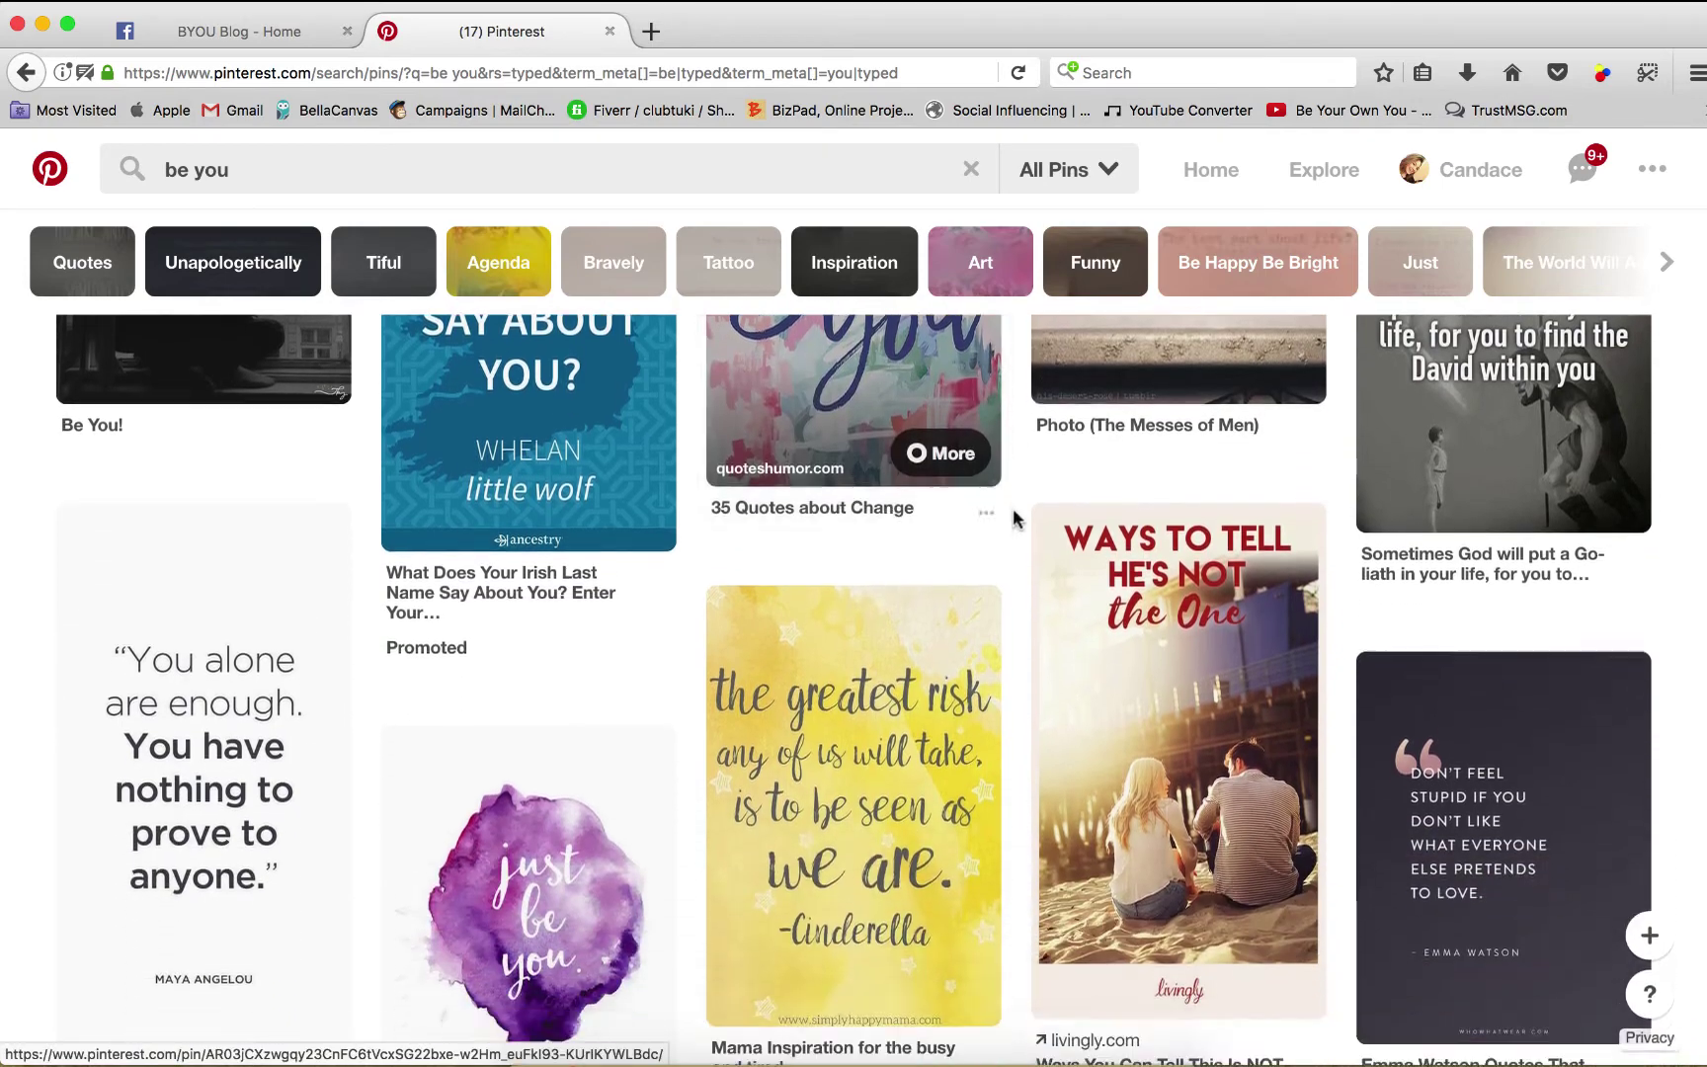
scroll(1015, 517, "down", 8)
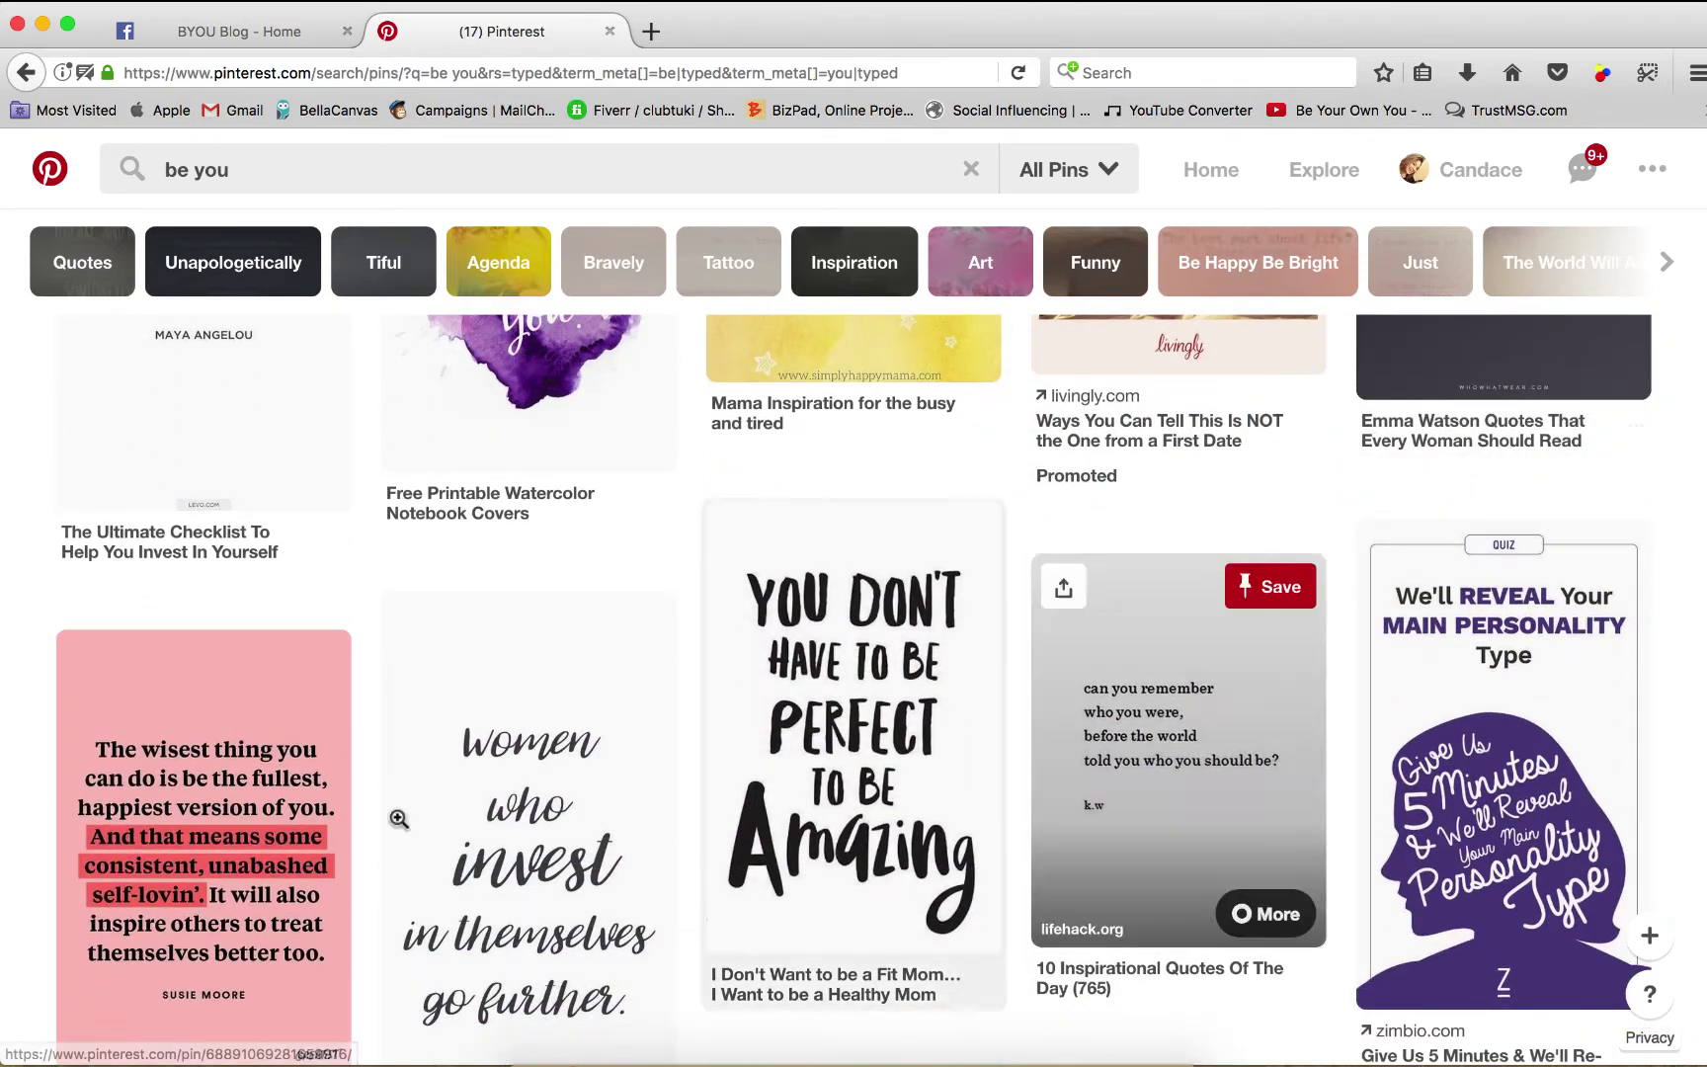
scroll(534, 593, "up", 3)
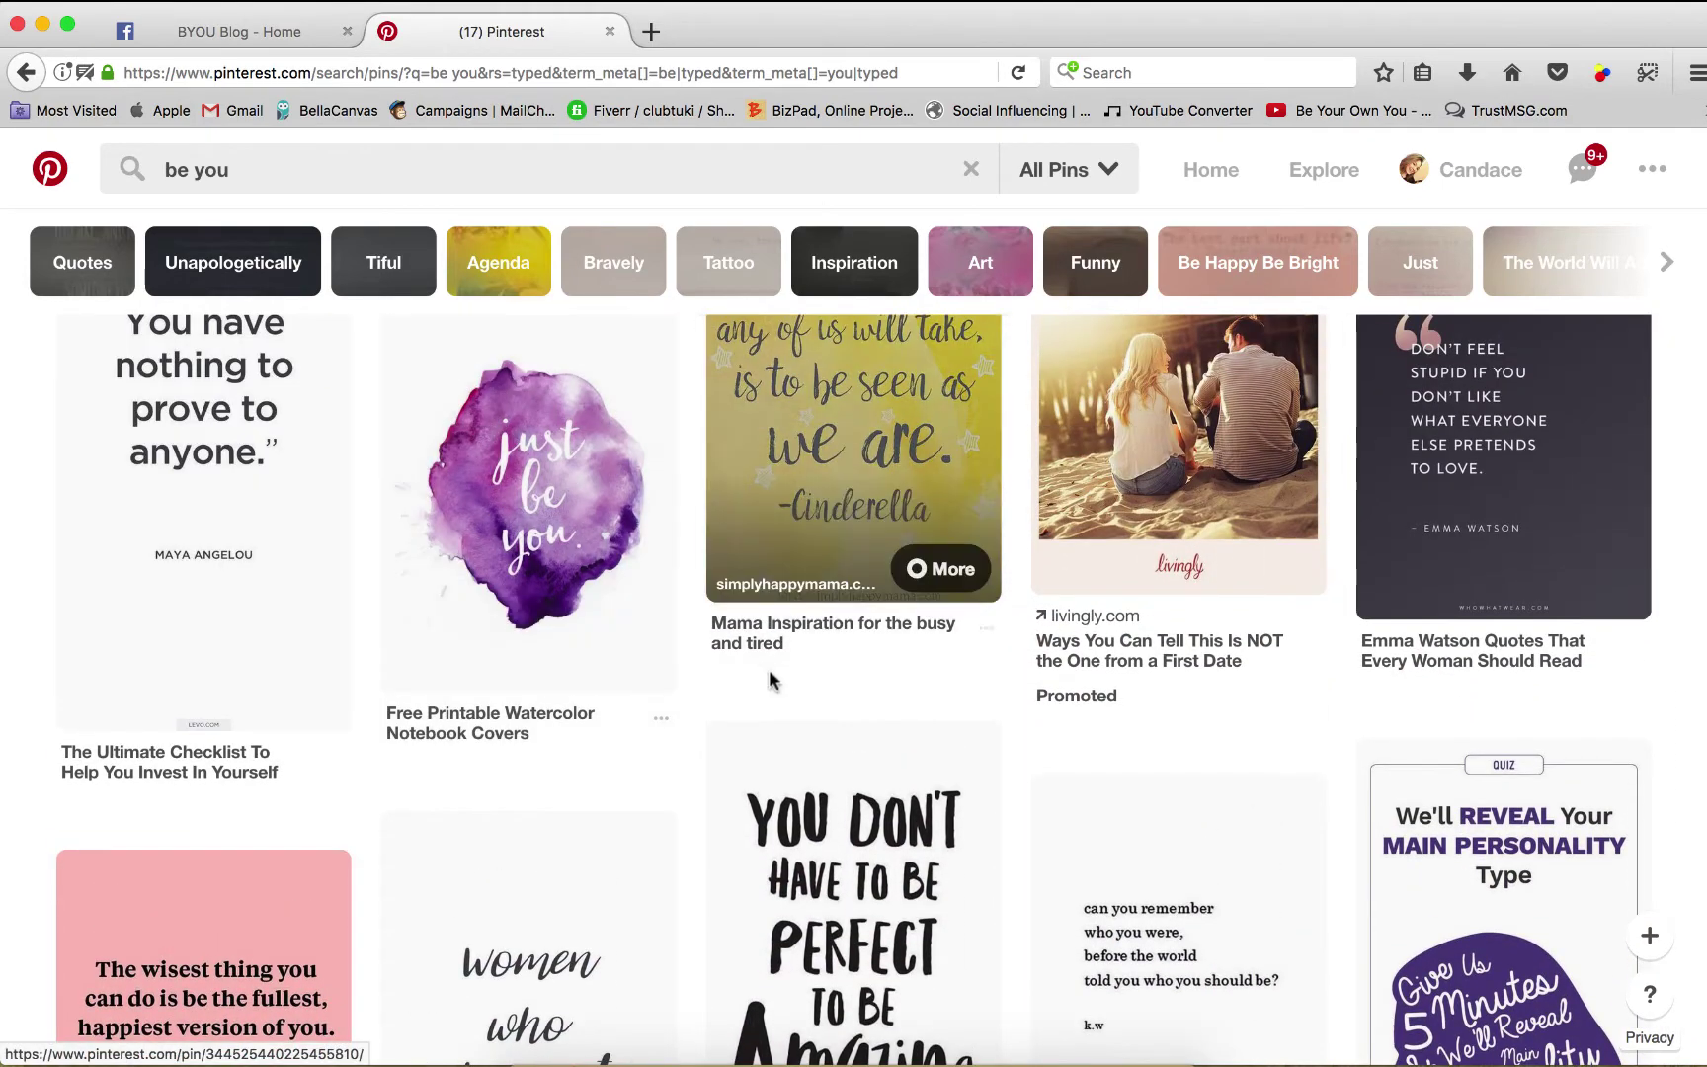
scroll(772, 680, "up", 3)
scroll(774, 692, "down", 18)
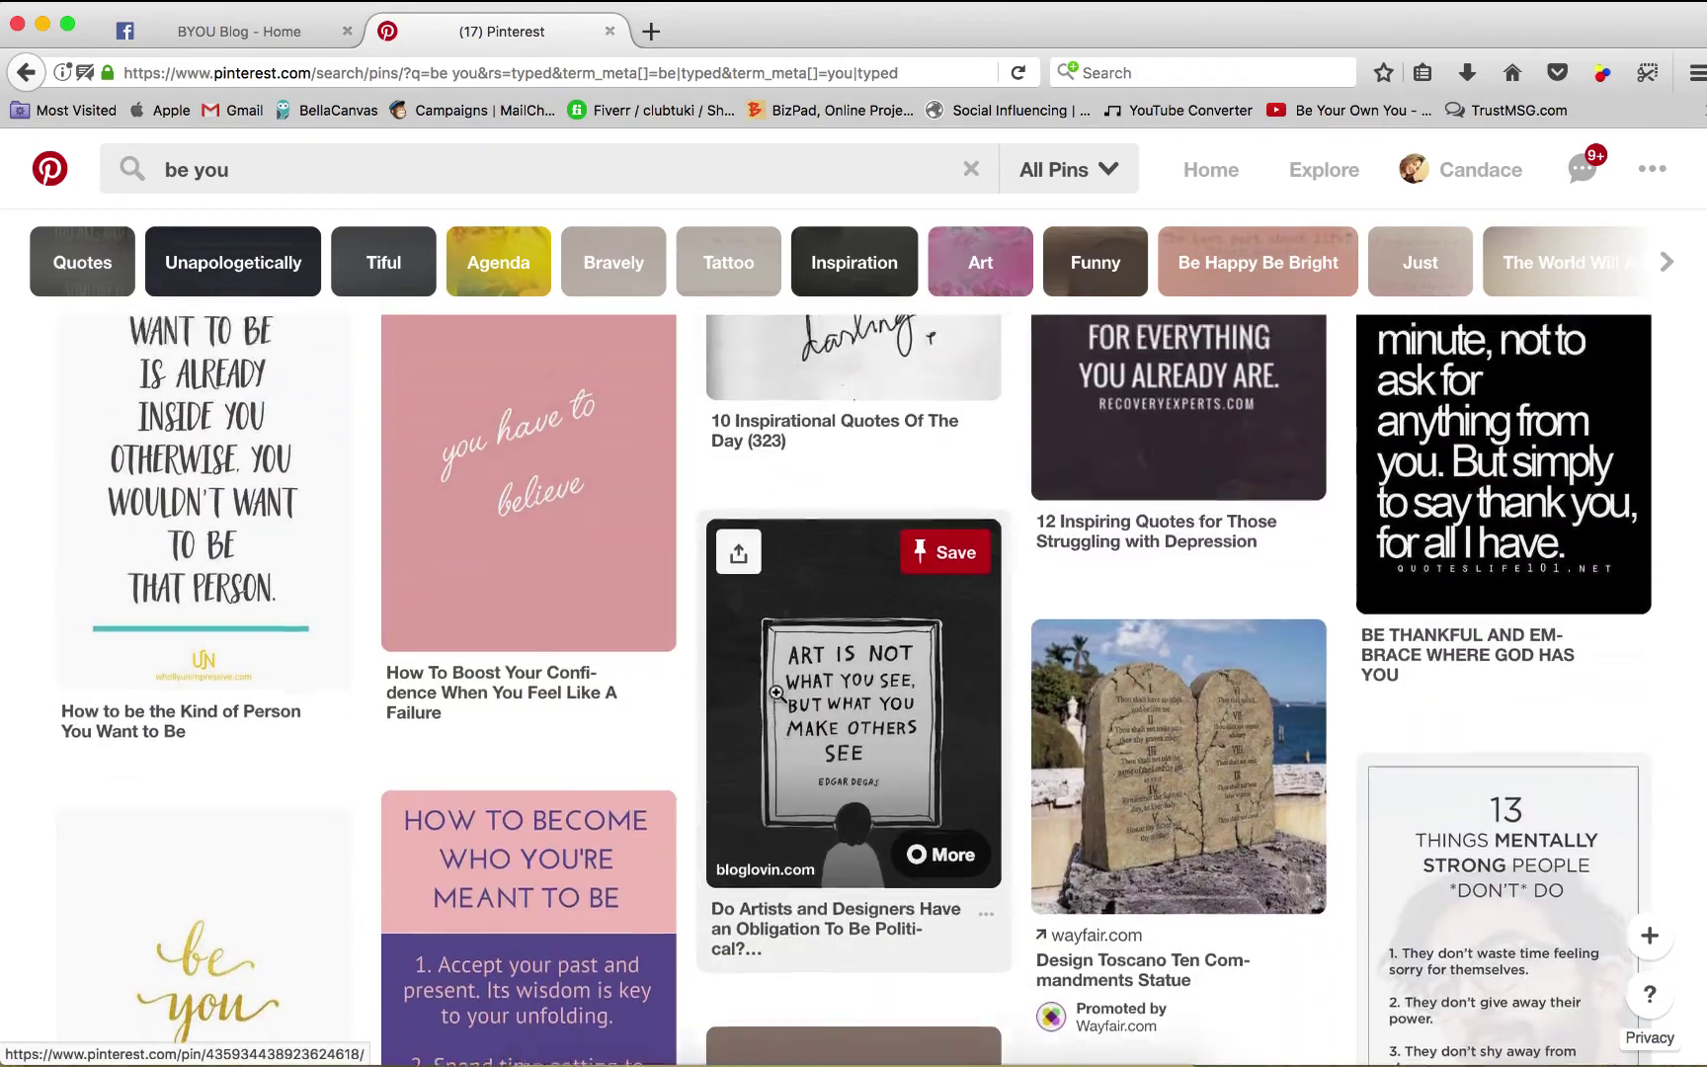
scroll(777, 693, "down", 10)
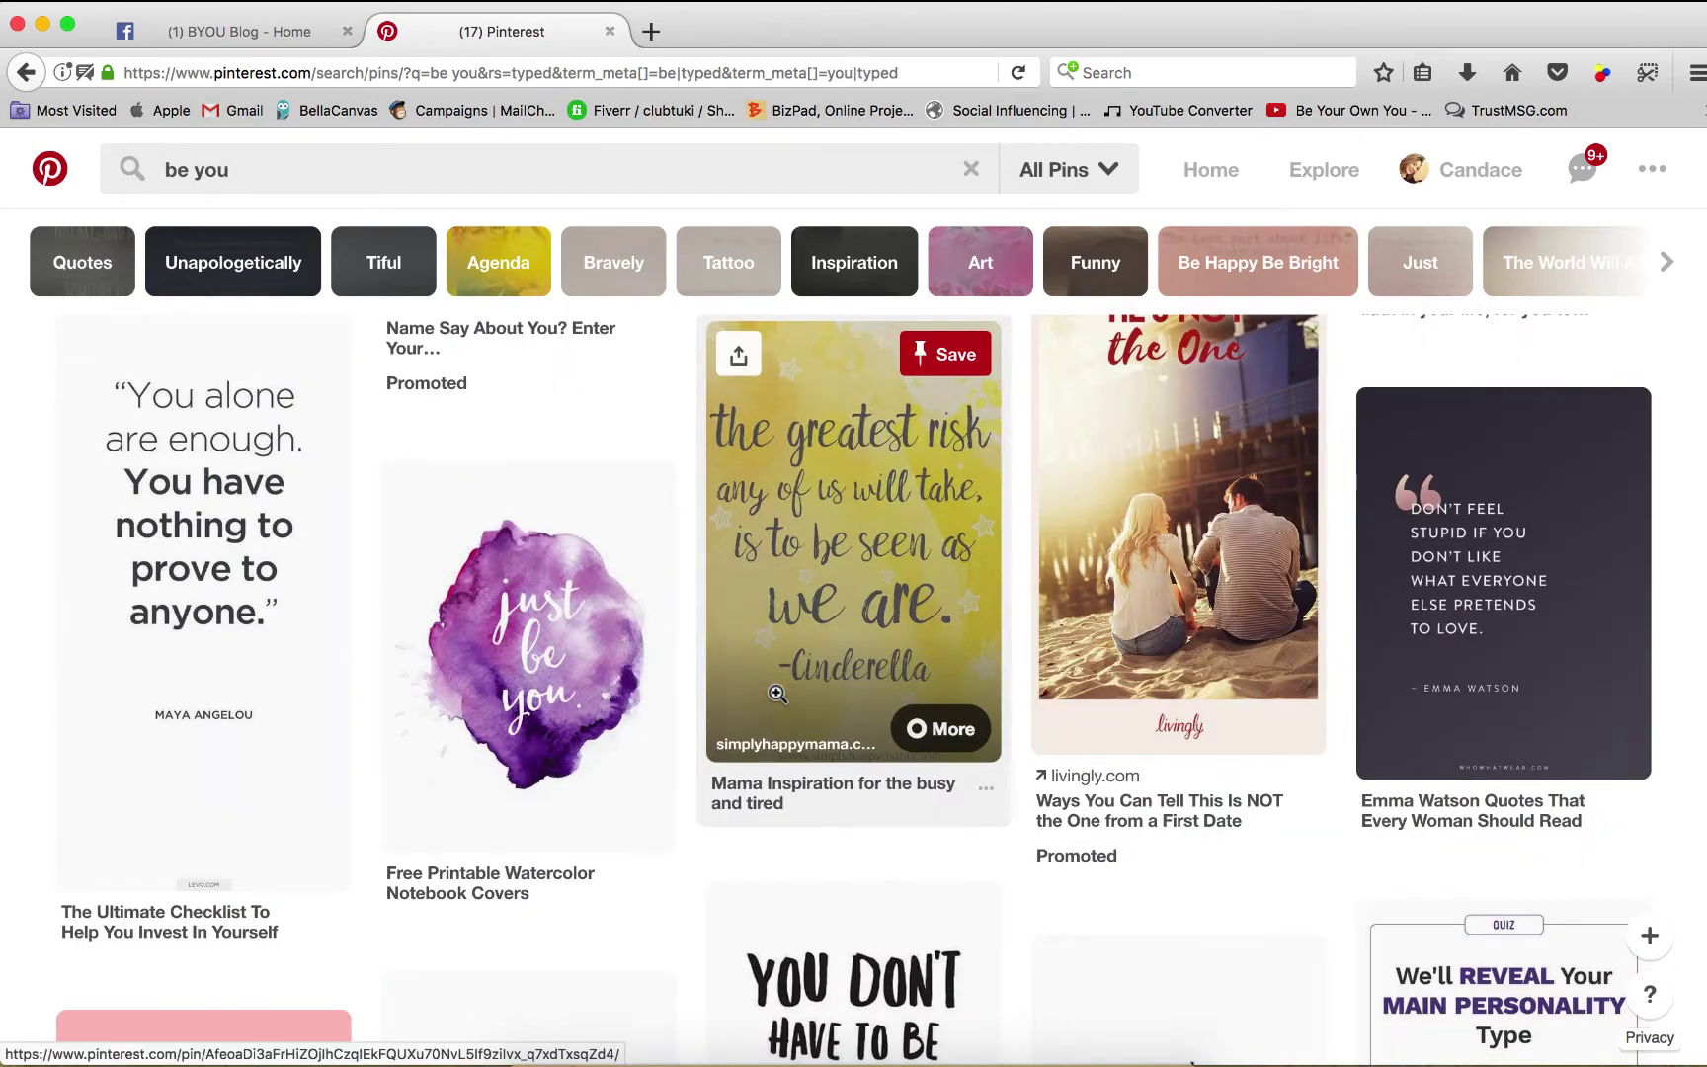
scroll(778, 693, "up", 5)
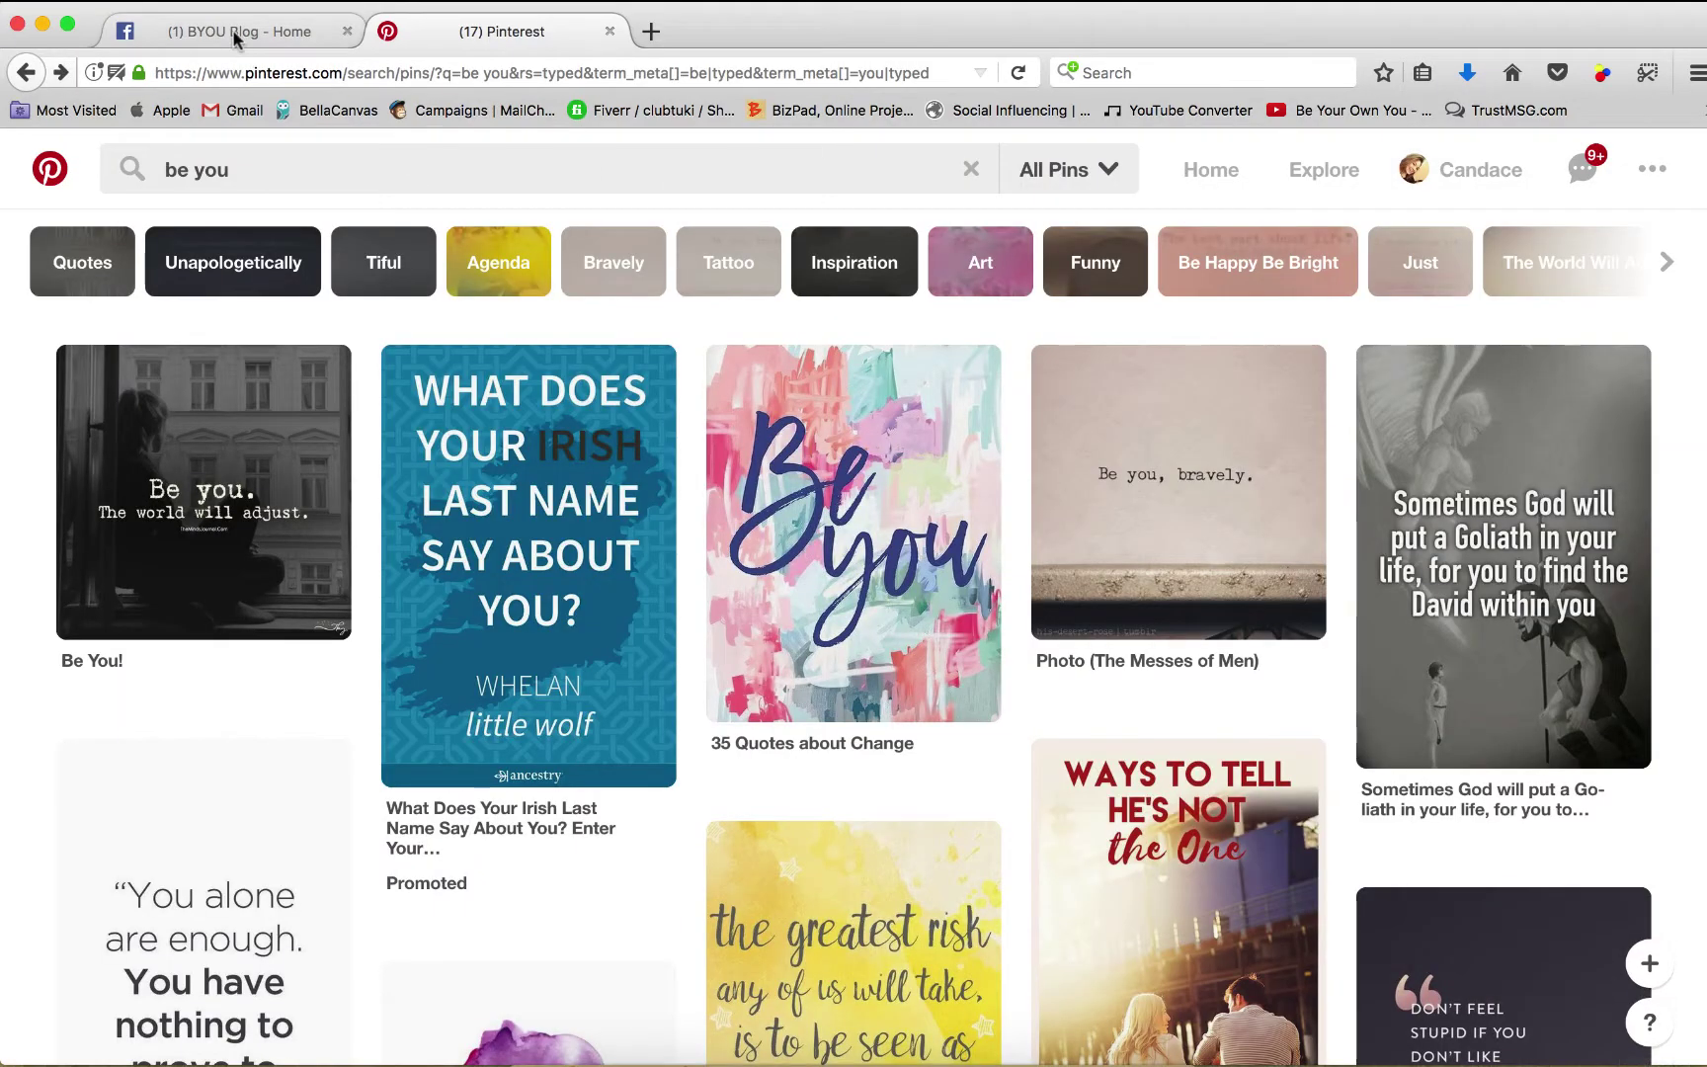
- Switch back to the BYOU Blog - Home Facebook tab
left_click(232, 28)
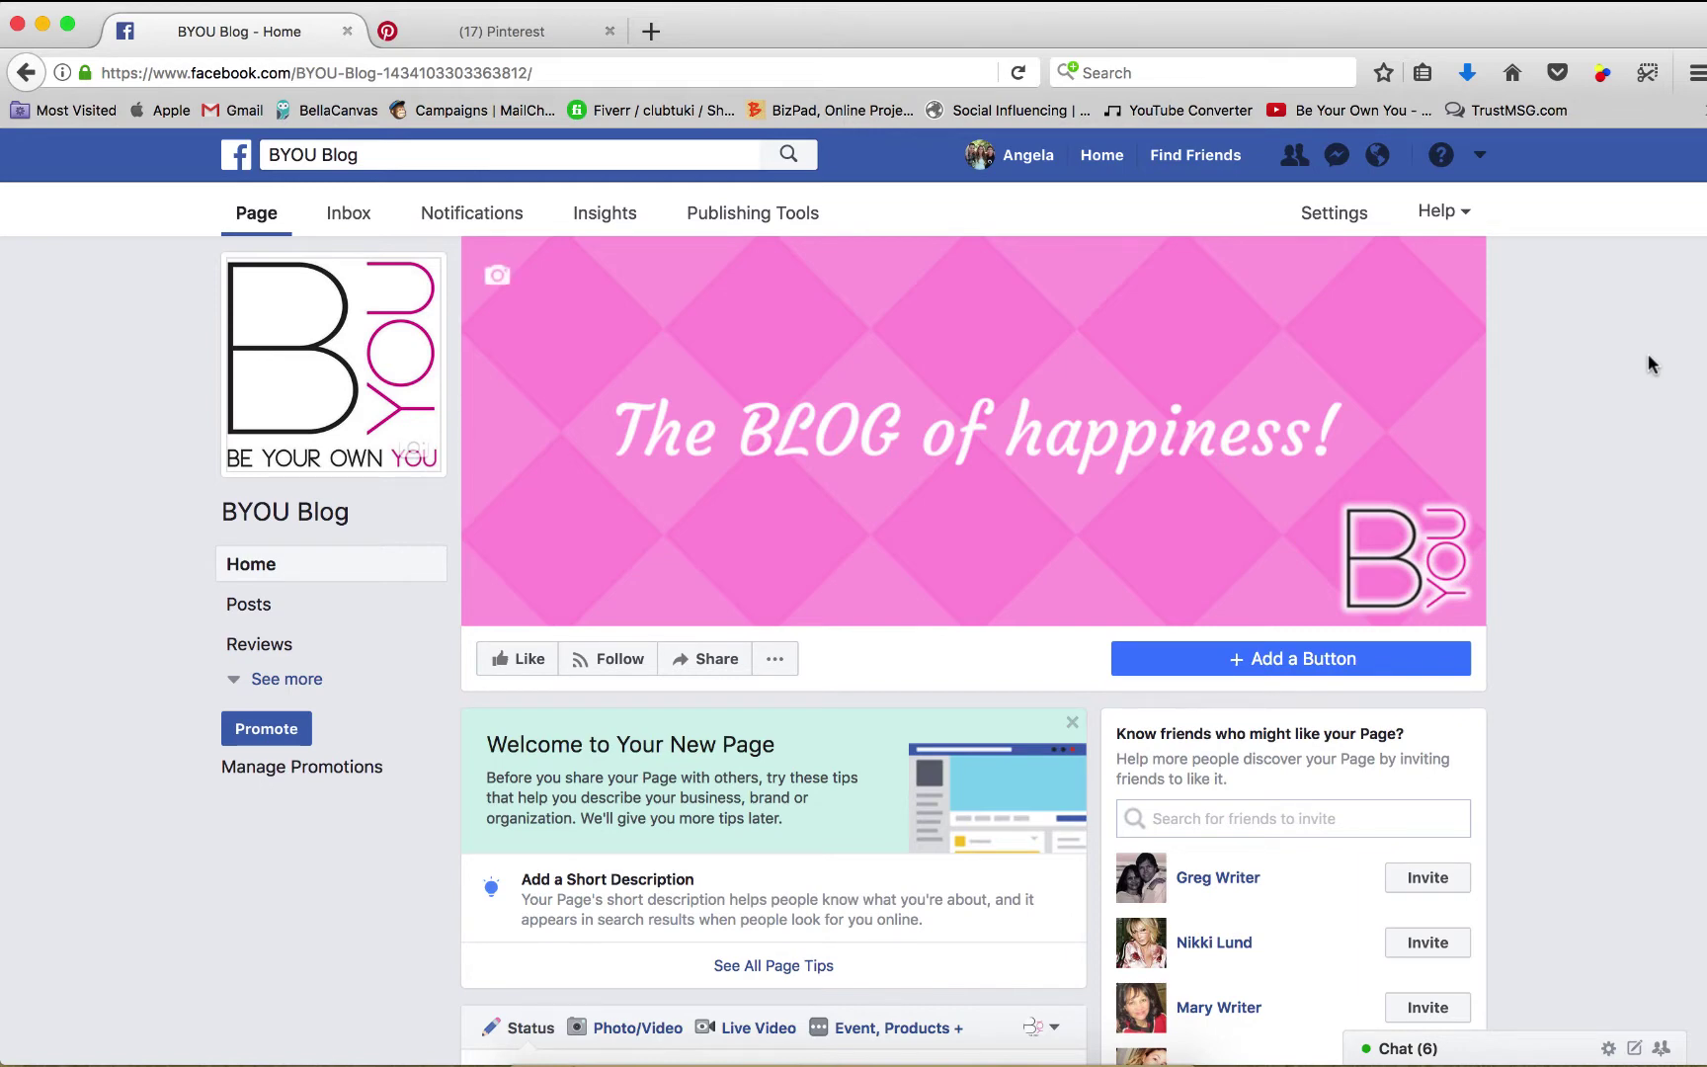
- Load faithit.com in a third tab and scroll through its homepage articles
left_click(650, 31)
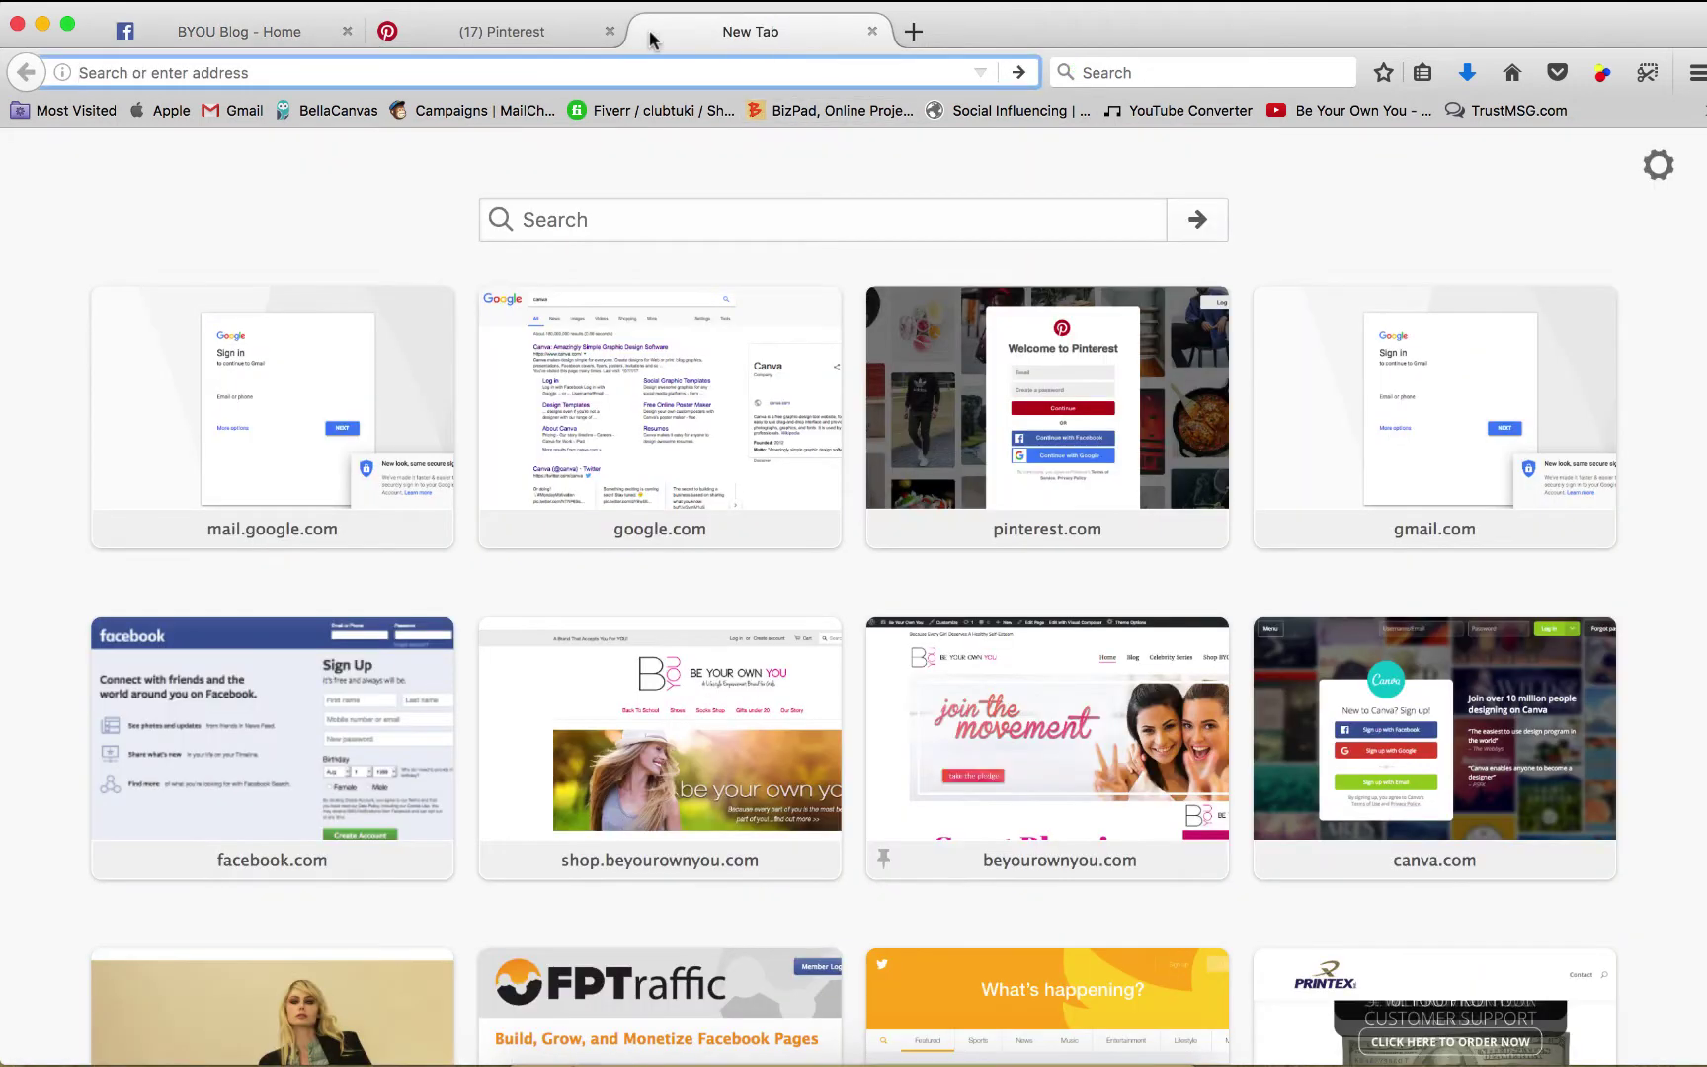
type("faithit.com/")
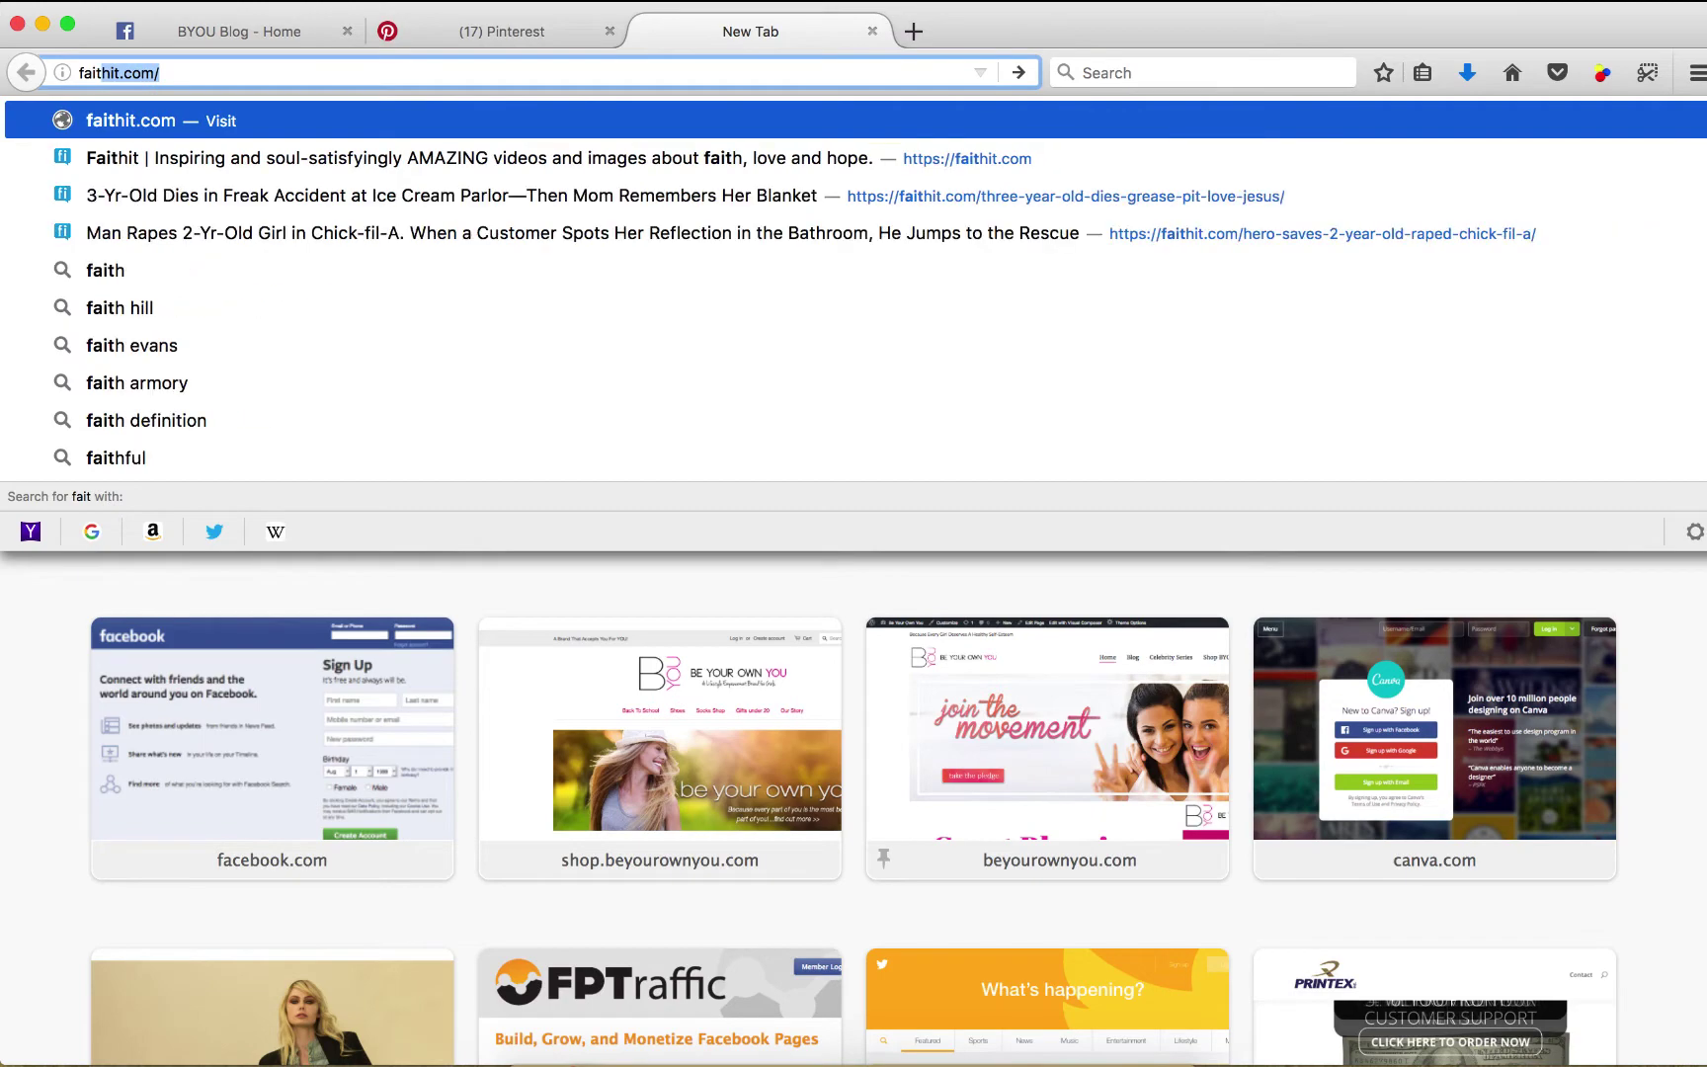
key("Return")
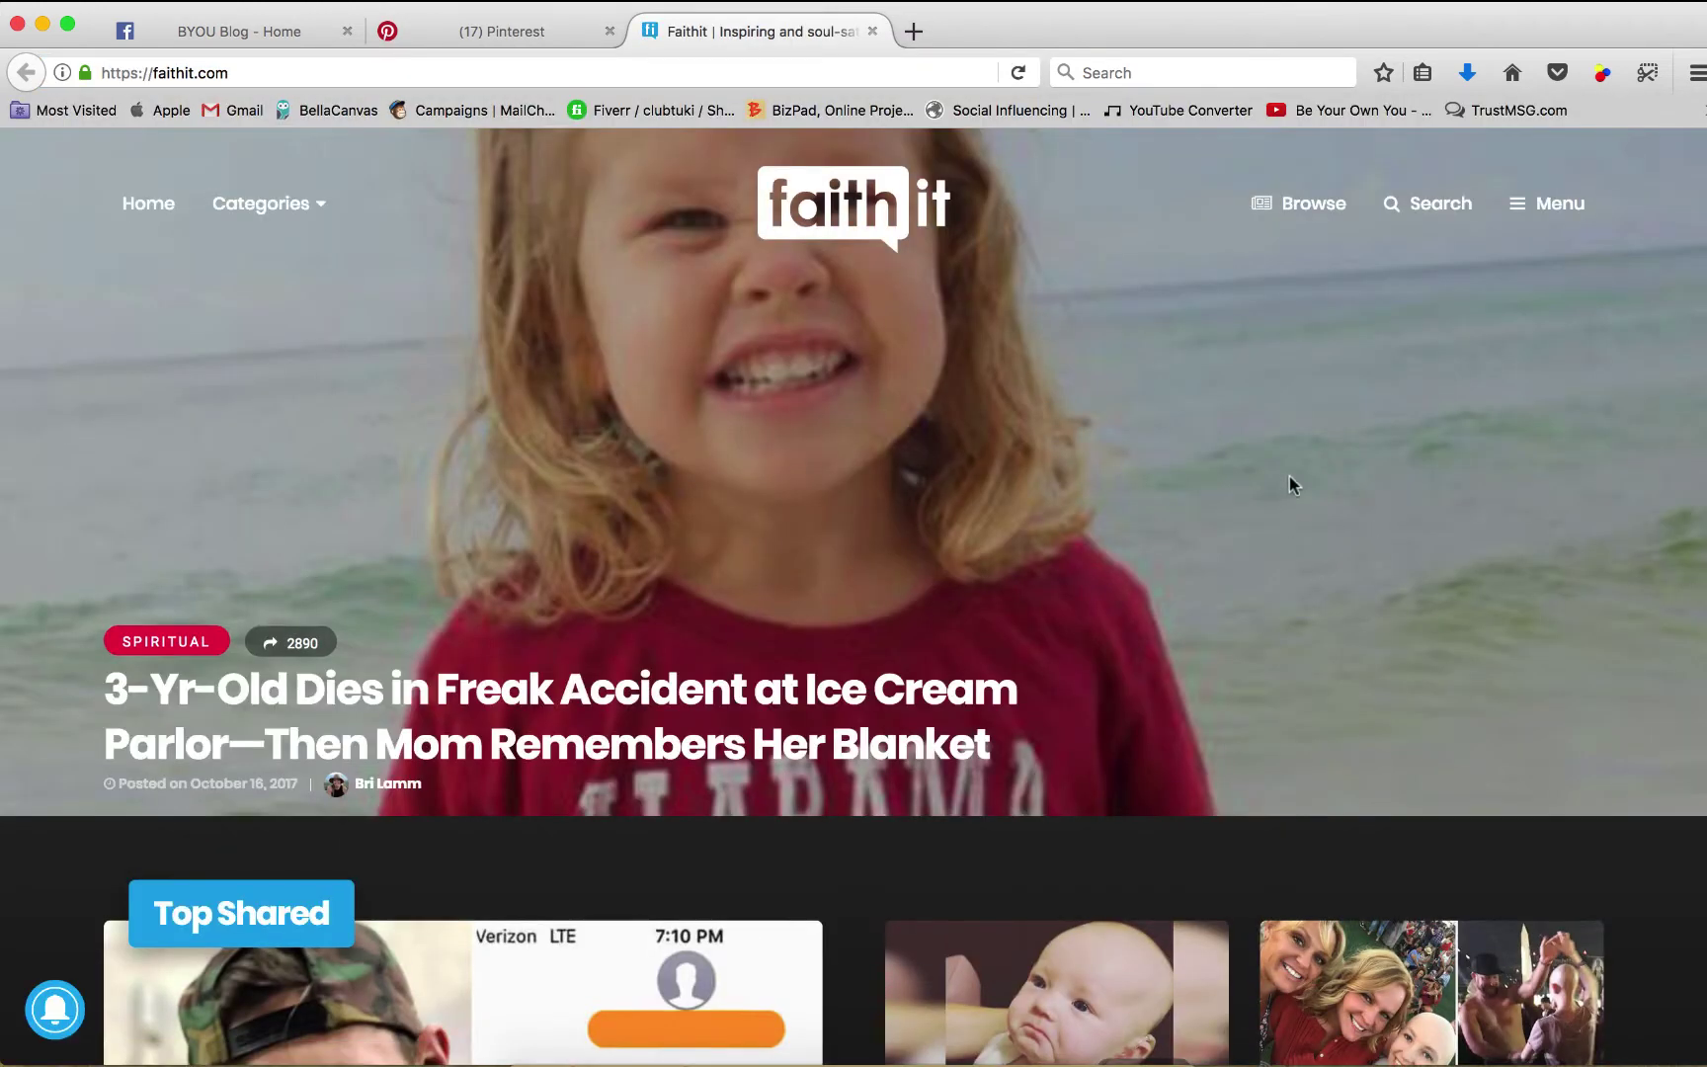
scroll(1290, 481, "down", 5)
scroll(242, 568, "down", 15)
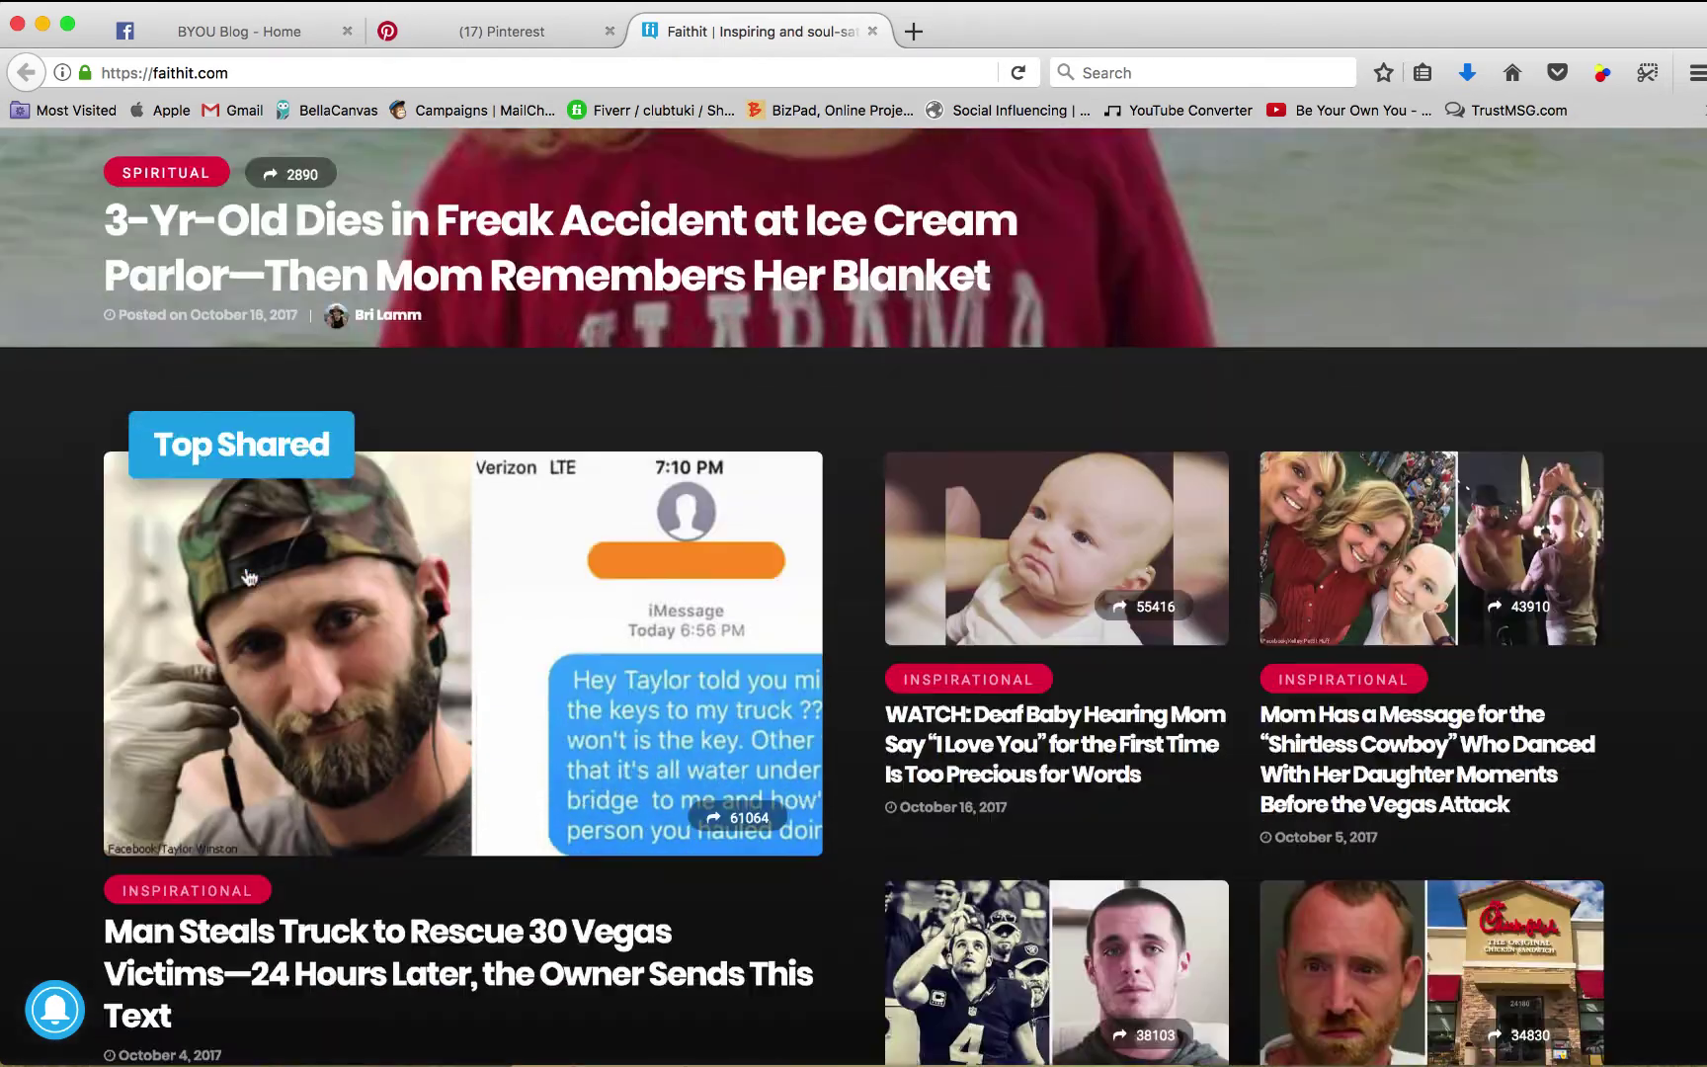
scroll(237, 583, "down", 20)
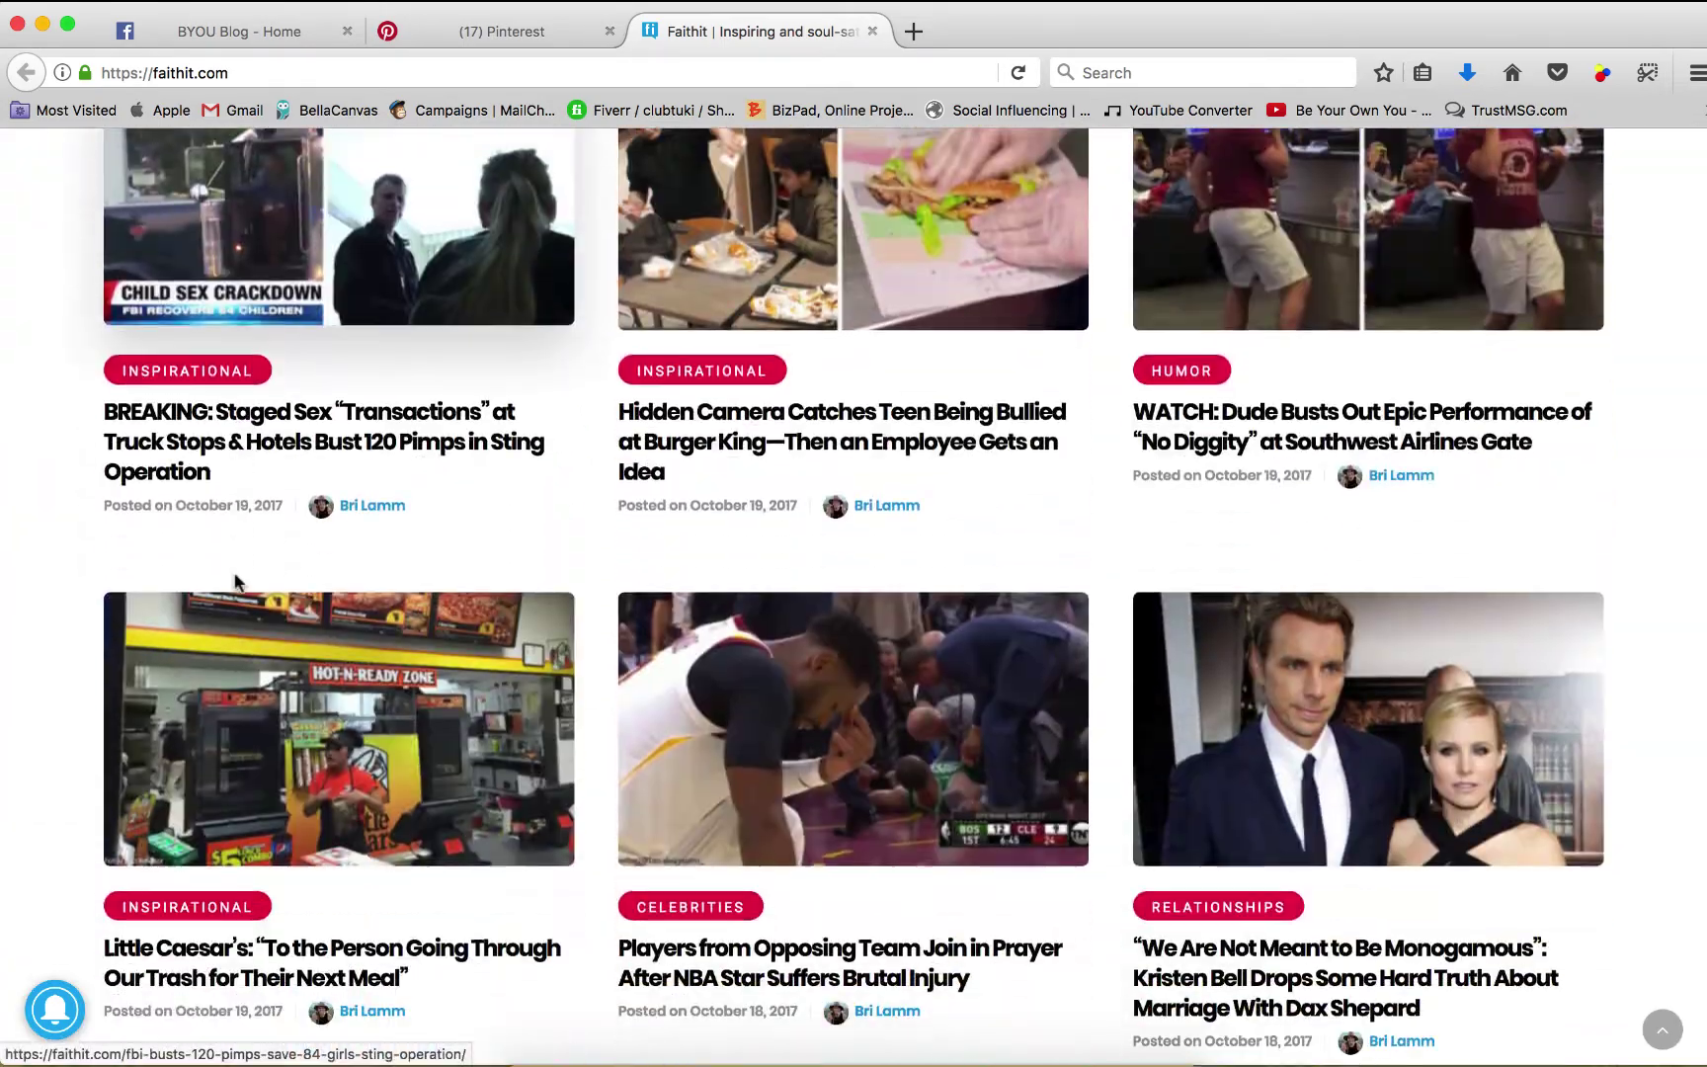
scroll(637, 579, "down", 5)
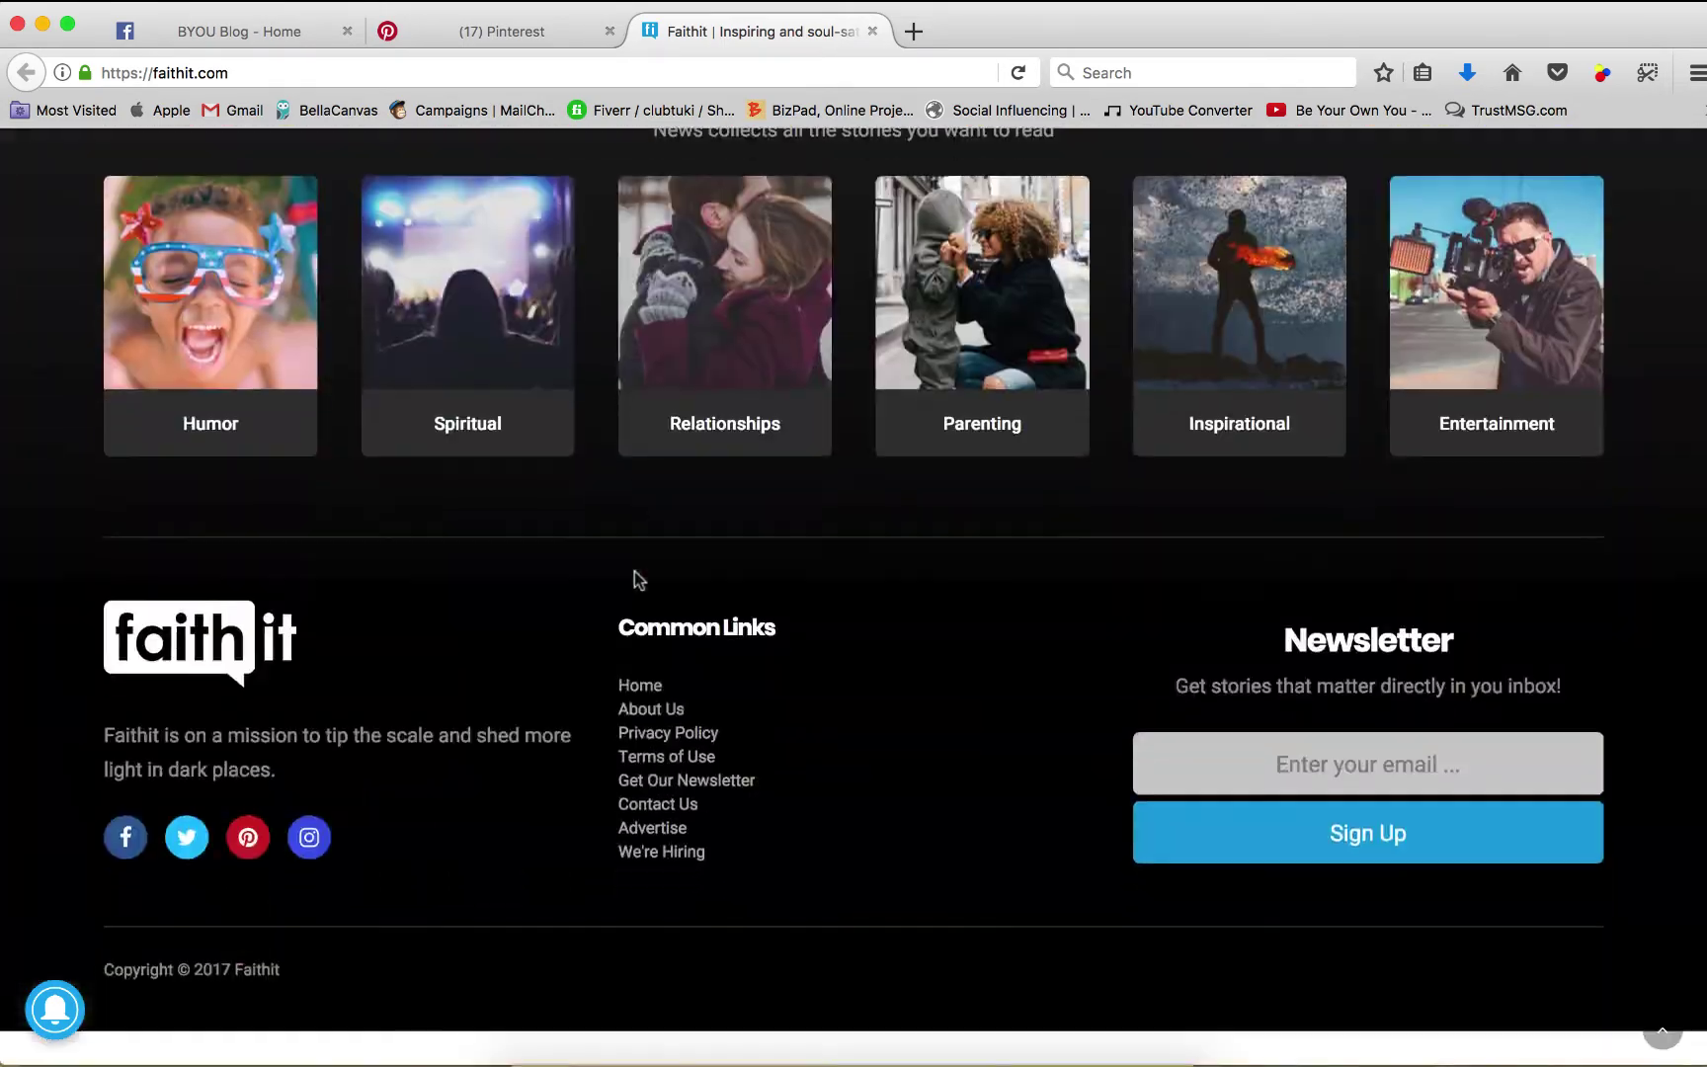
scroll(635, 579, "up", 20)
scroll(635, 573, "down", 5)
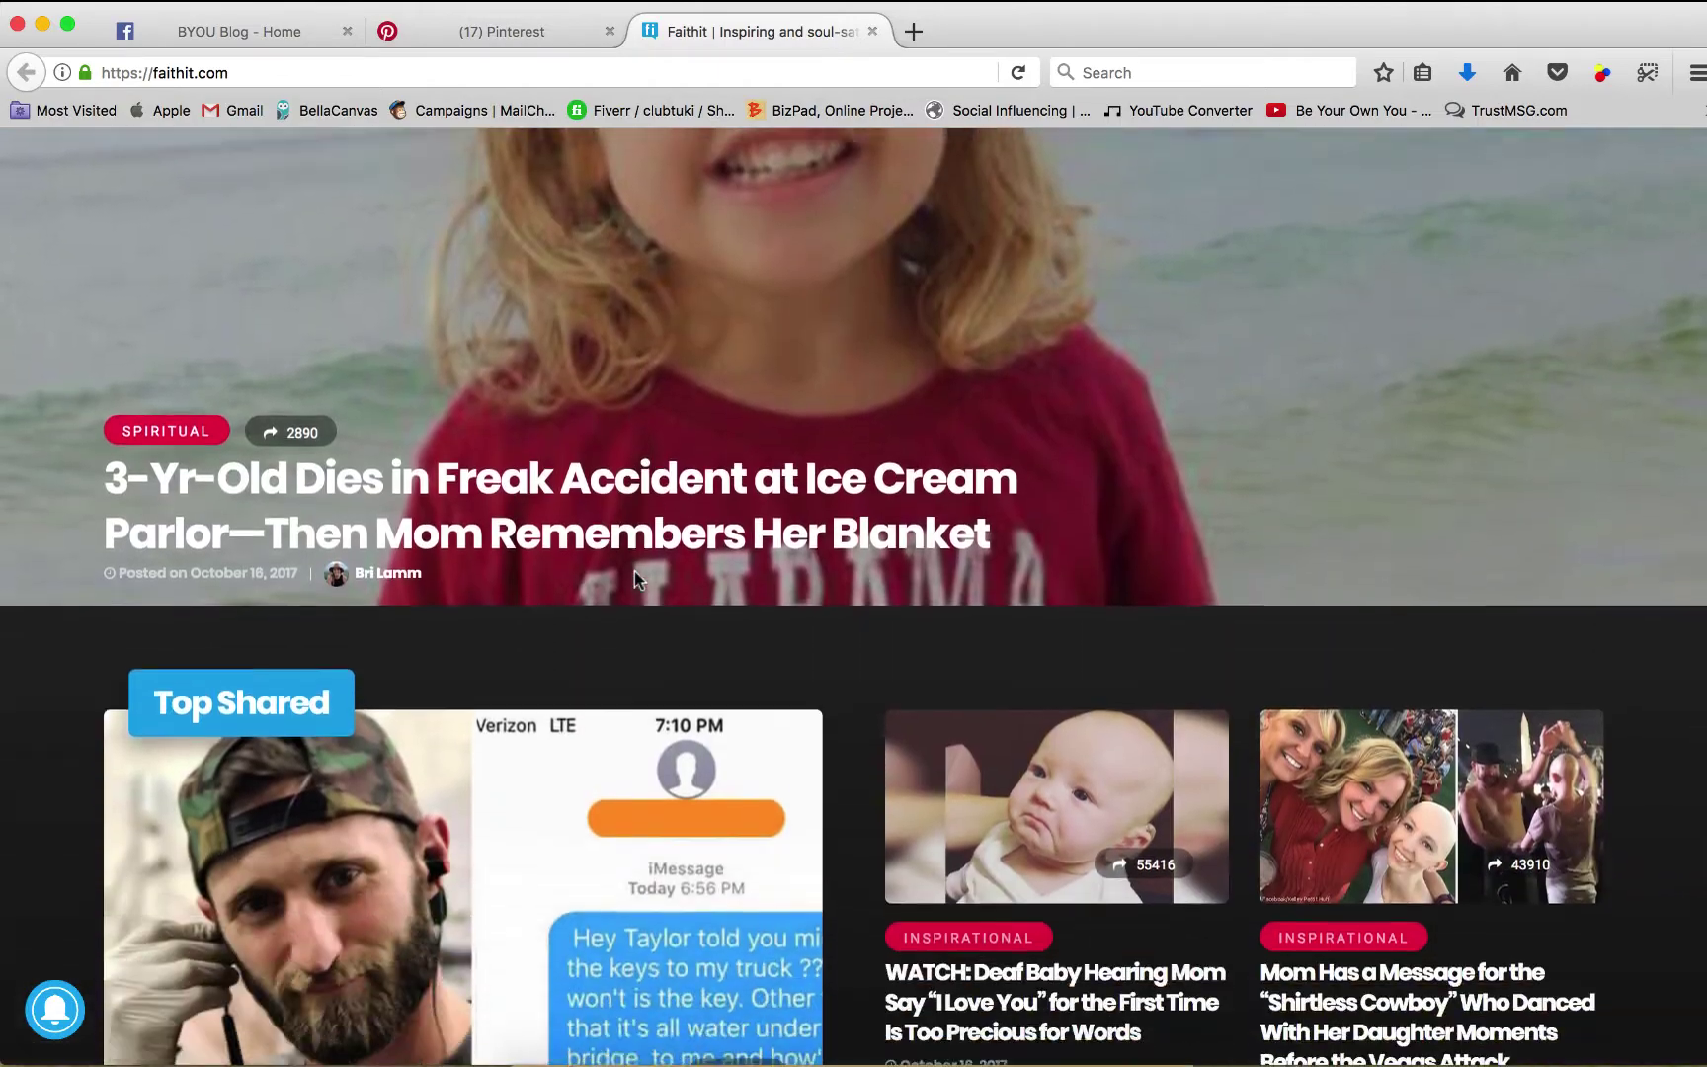
scroll(635, 579, "up", 5)
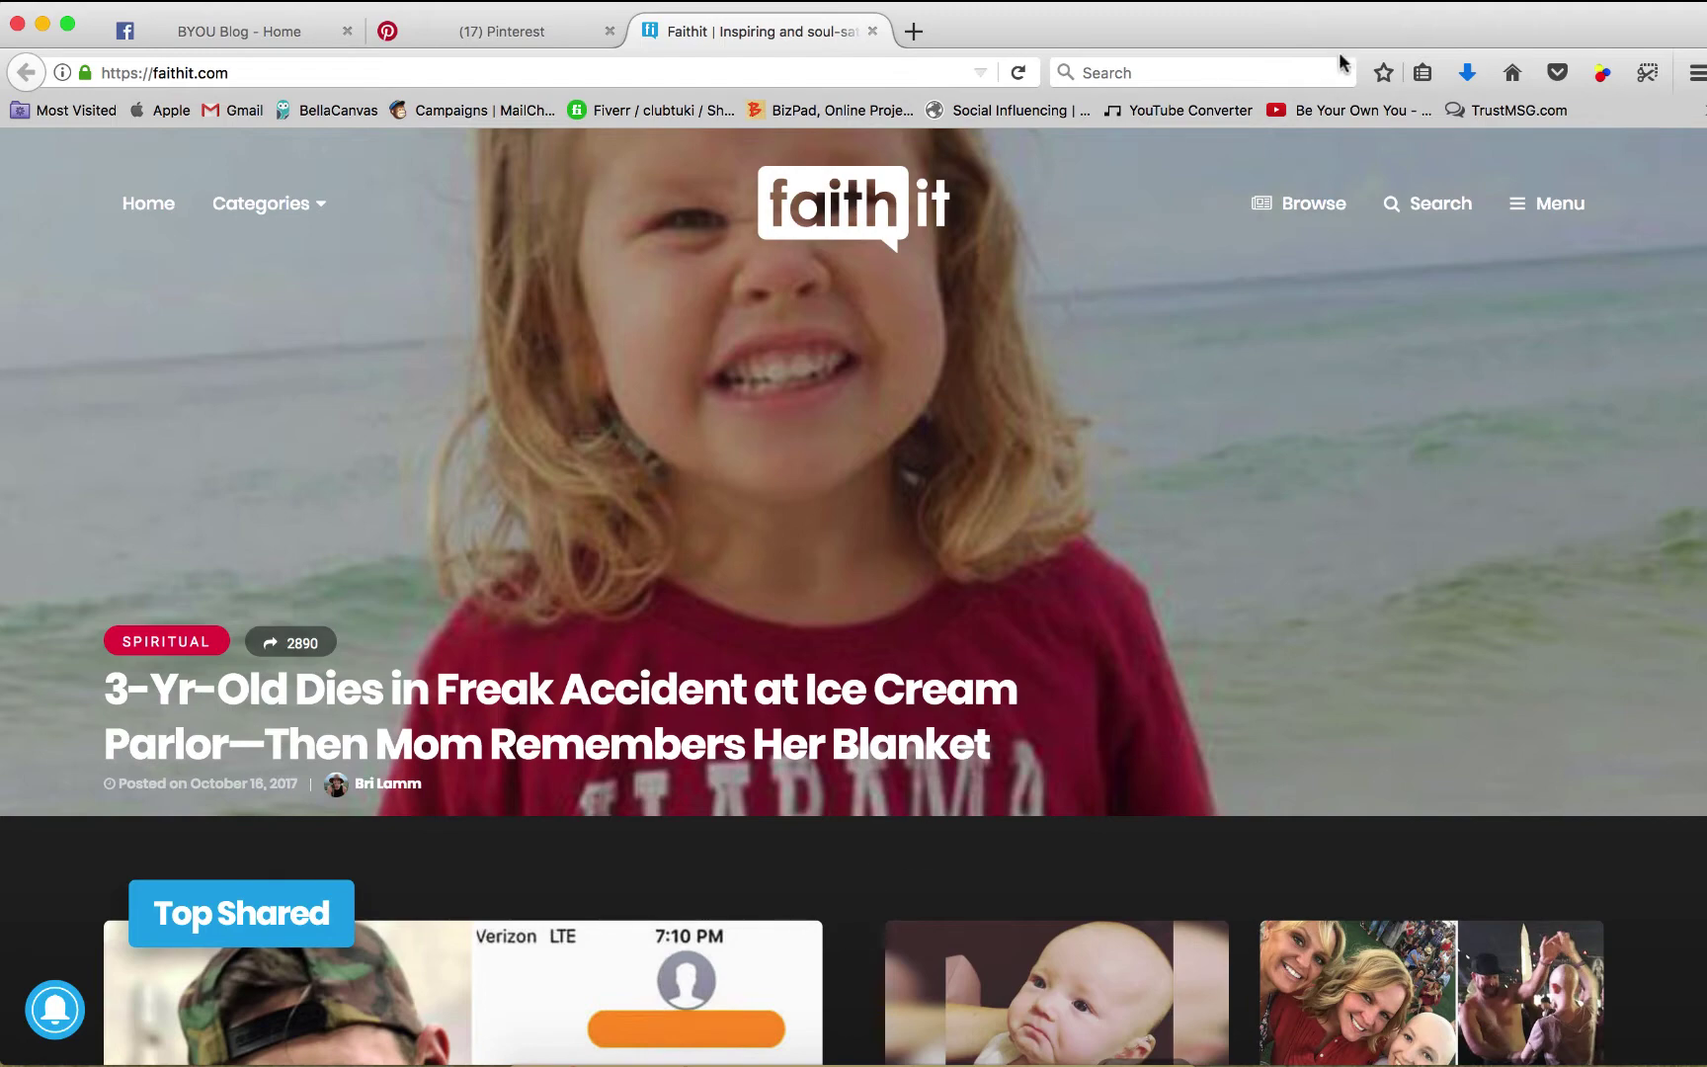
- Open Faithit's Inspirational category and reach page 3, led by the Jennifer Aniston story
left_click(1291, 206)
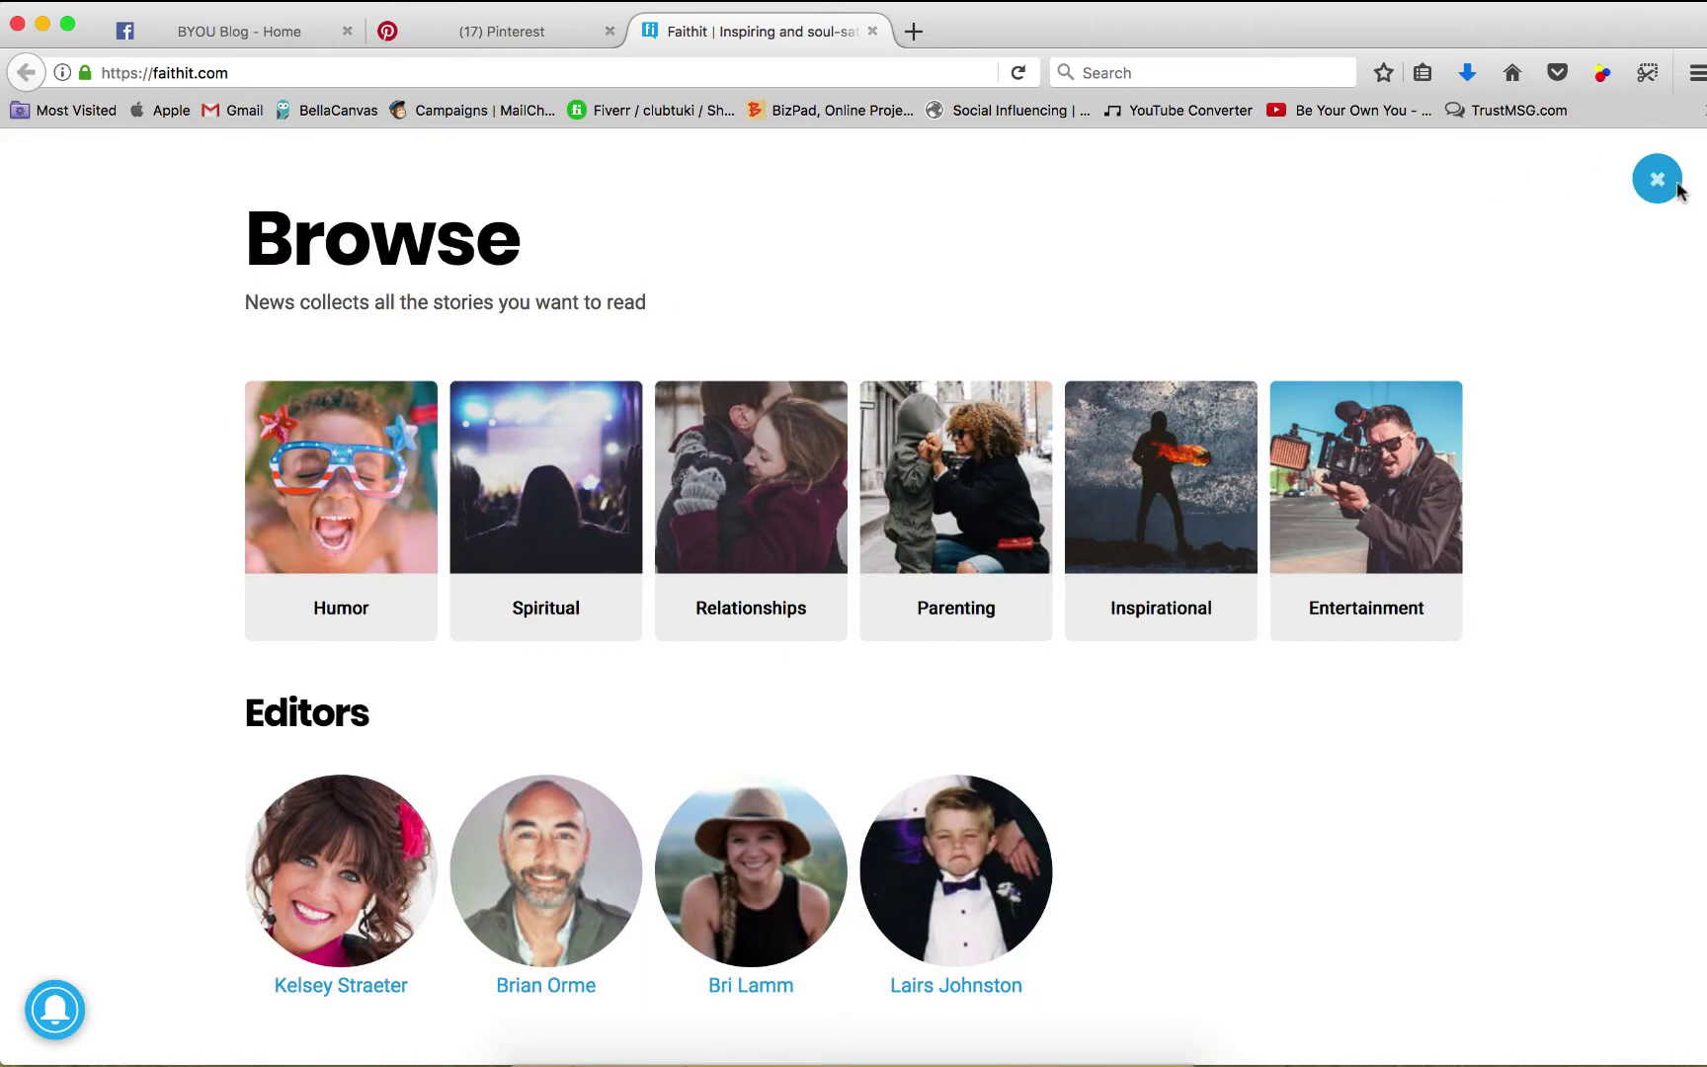
left_click(1189, 534)
scroll(1162, 542, "down", 10)
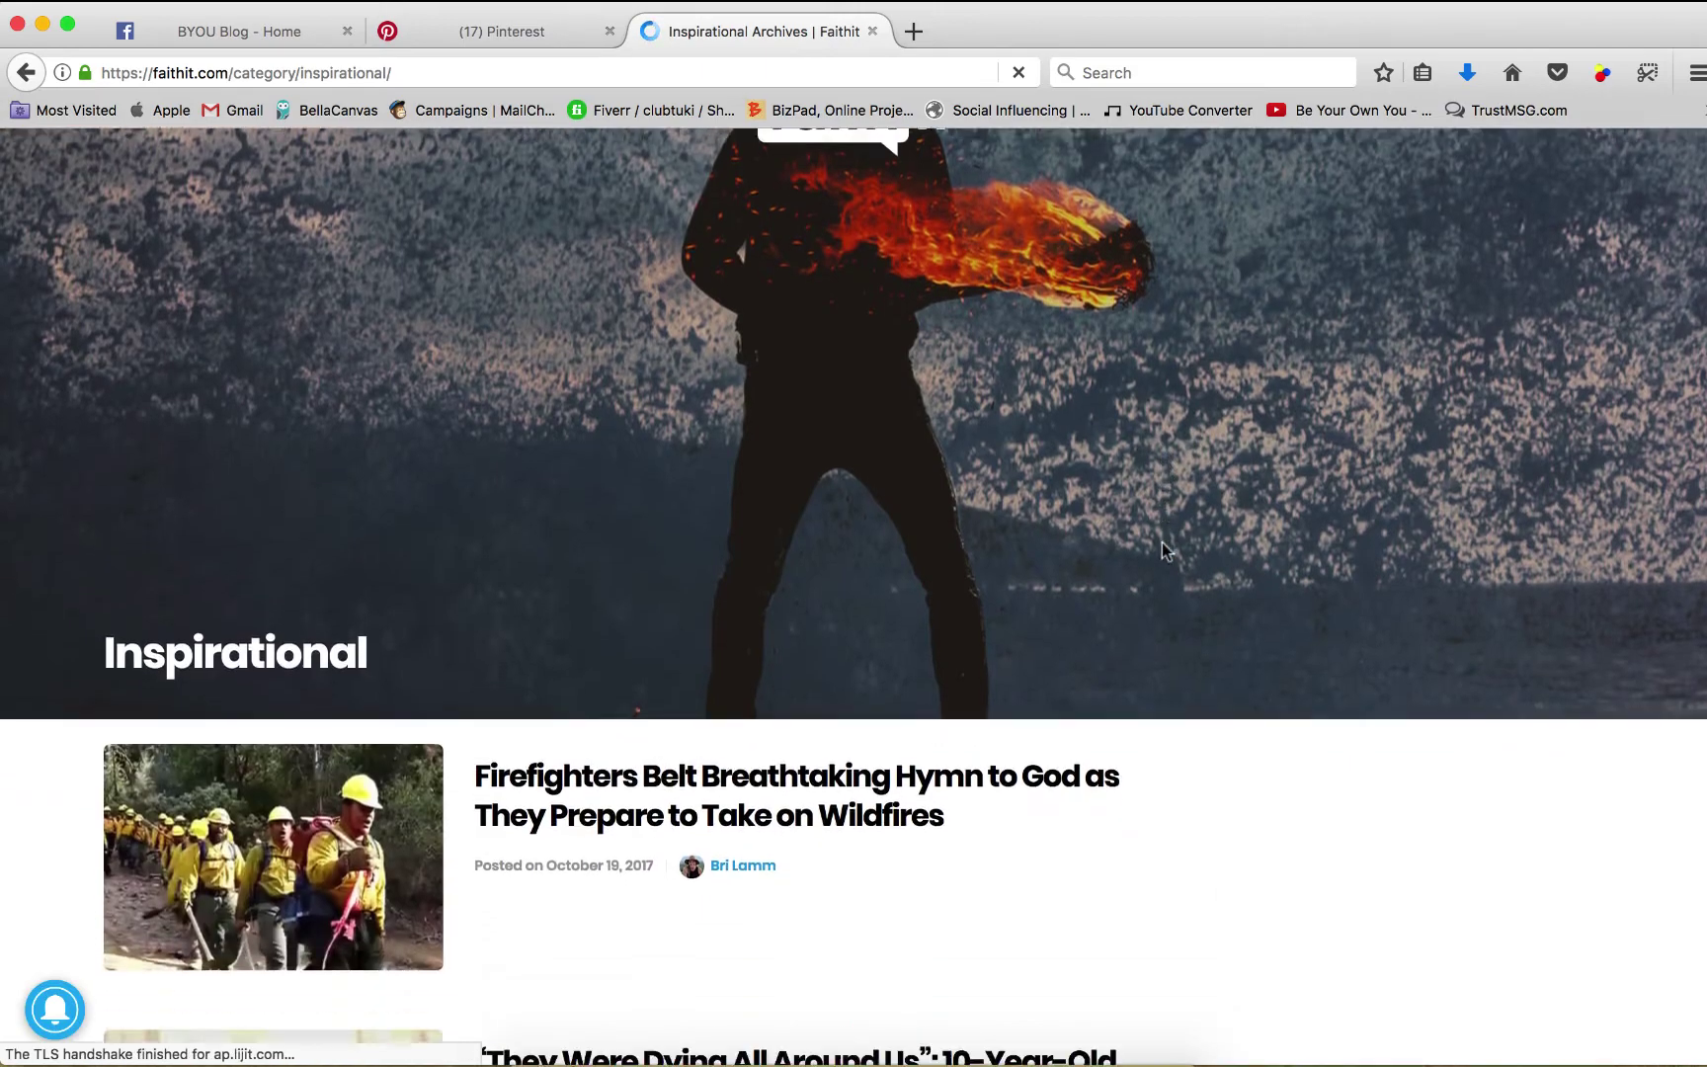
scroll(1171, 541, "down", 20)
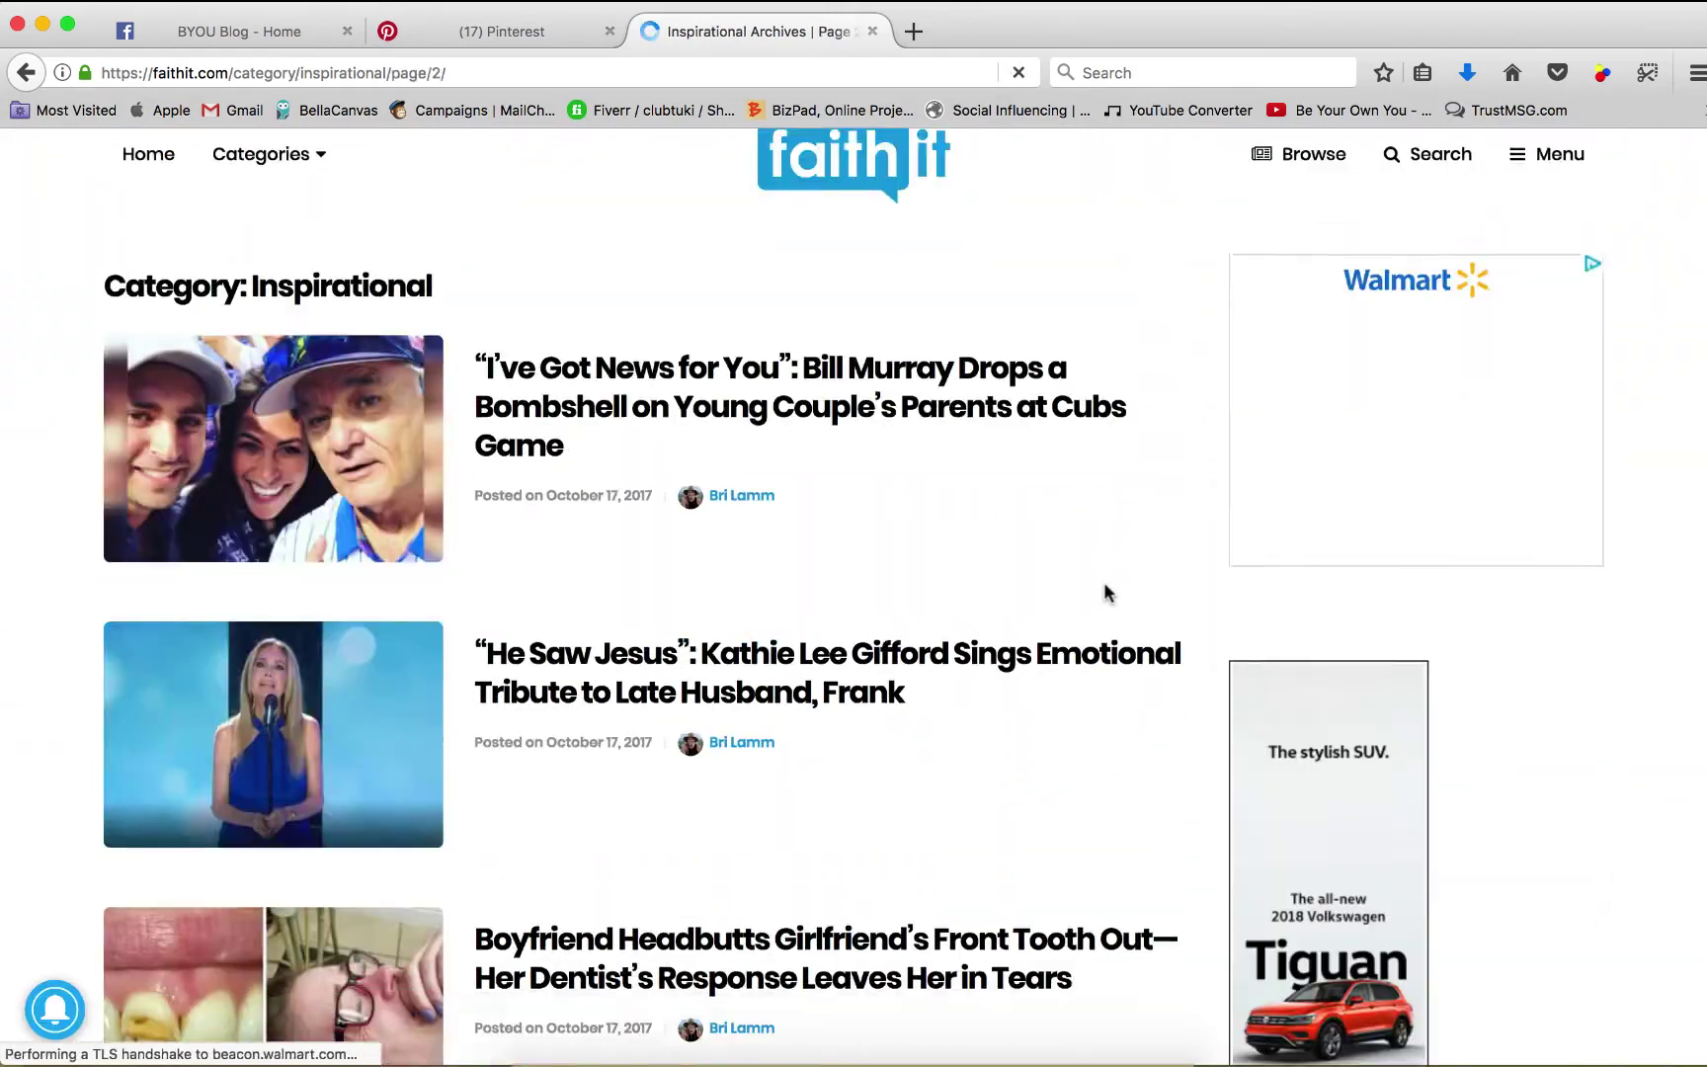
scroll(1106, 590, "down", 15)
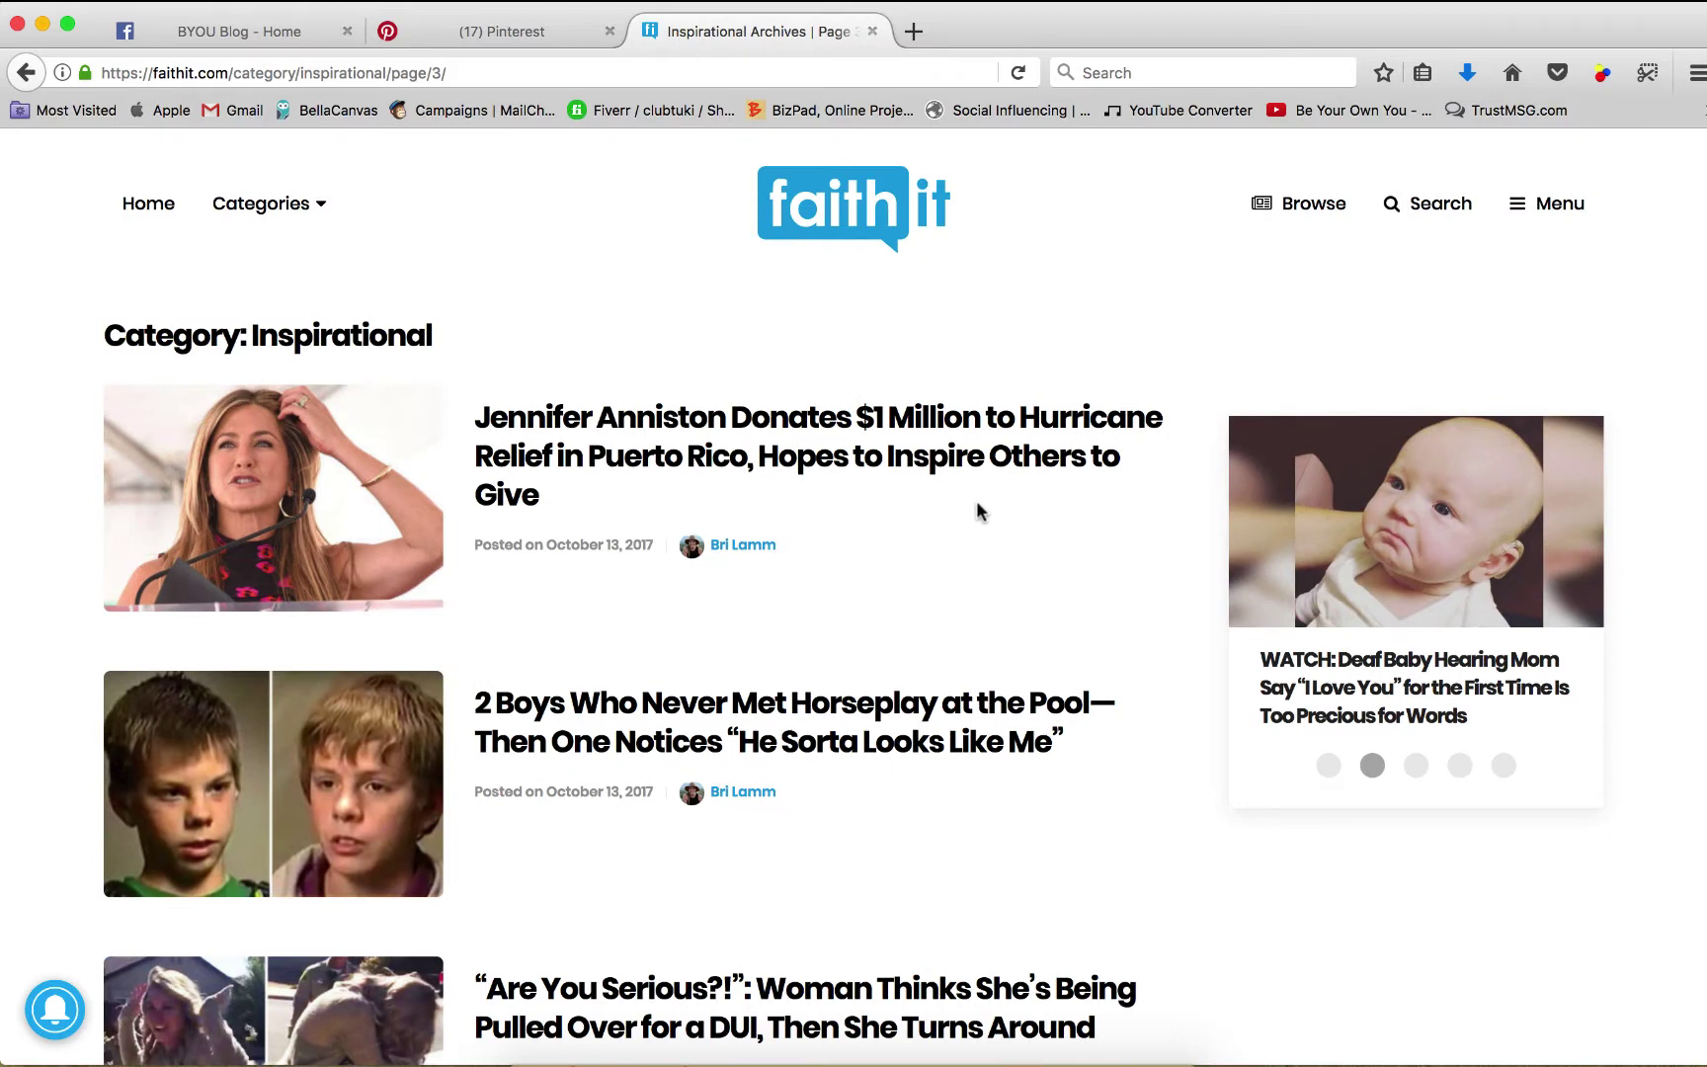
- Open and skim 'Jennifer Anniston Donates $1 Million to Hurricane Relief in Puerto Rico', then select its URL
left_click(958, 458)
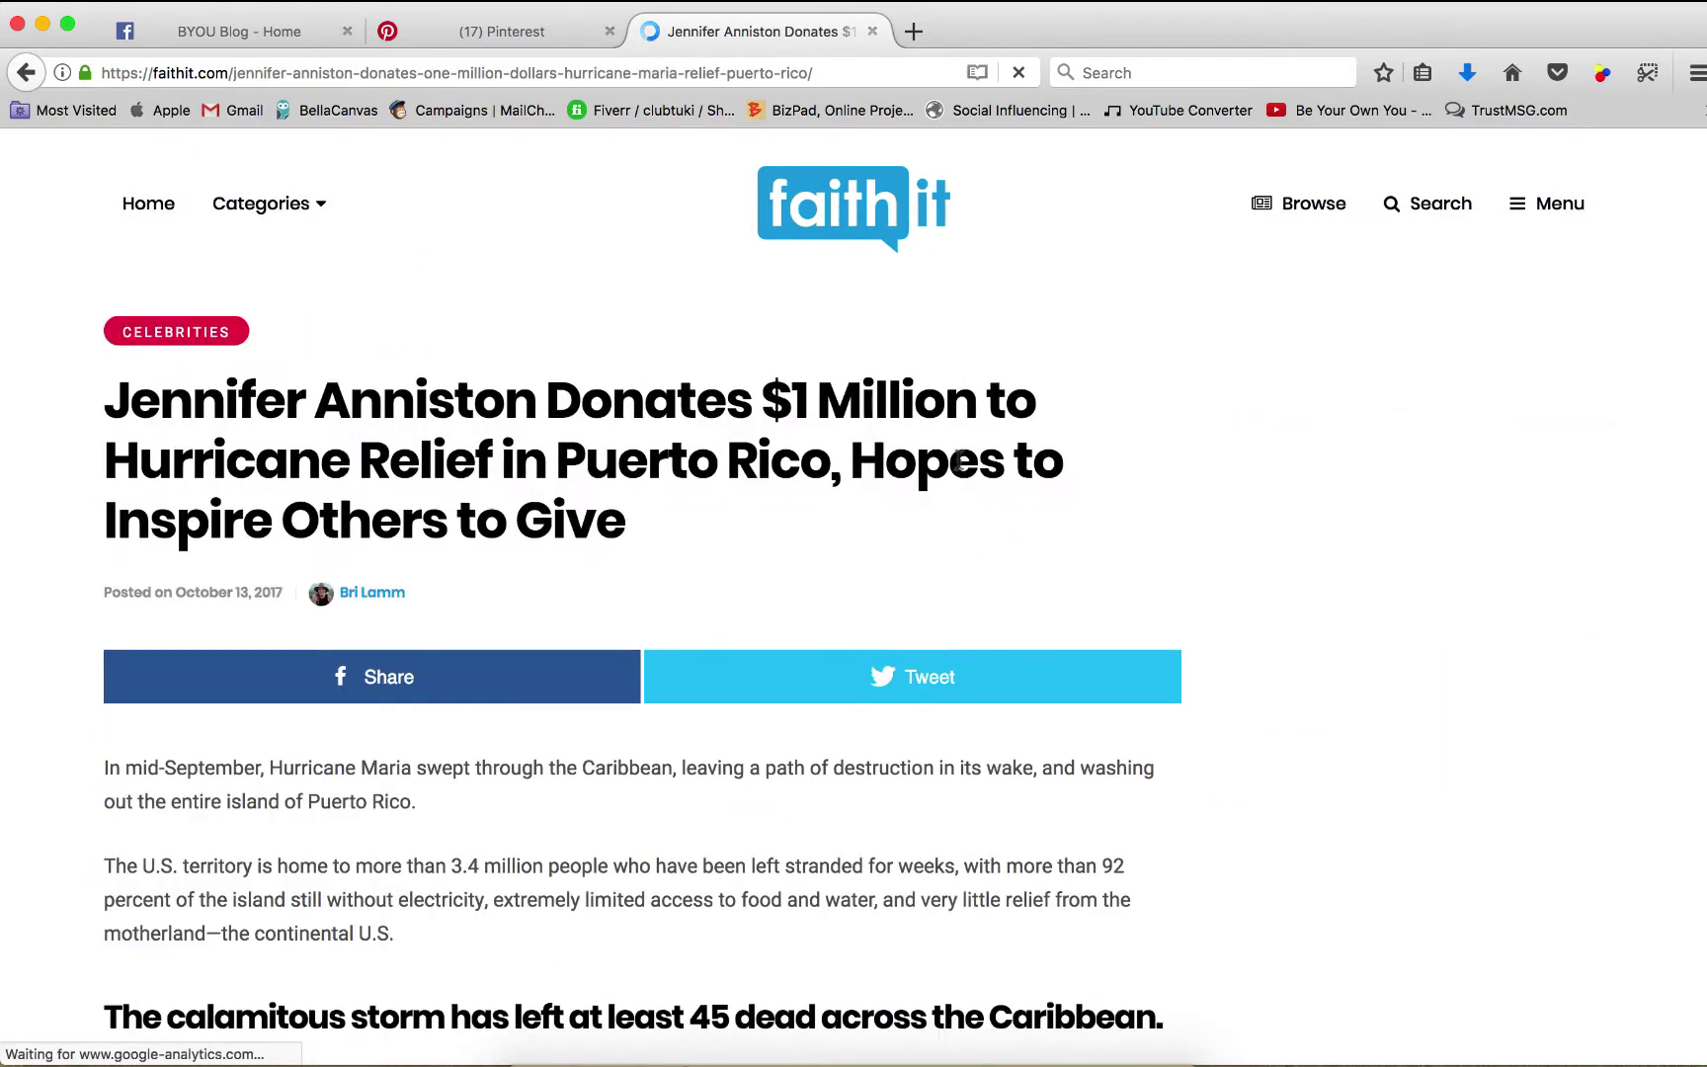
scroll(976, 456, "down", 5)
scroll(998, 474, "down", 3)
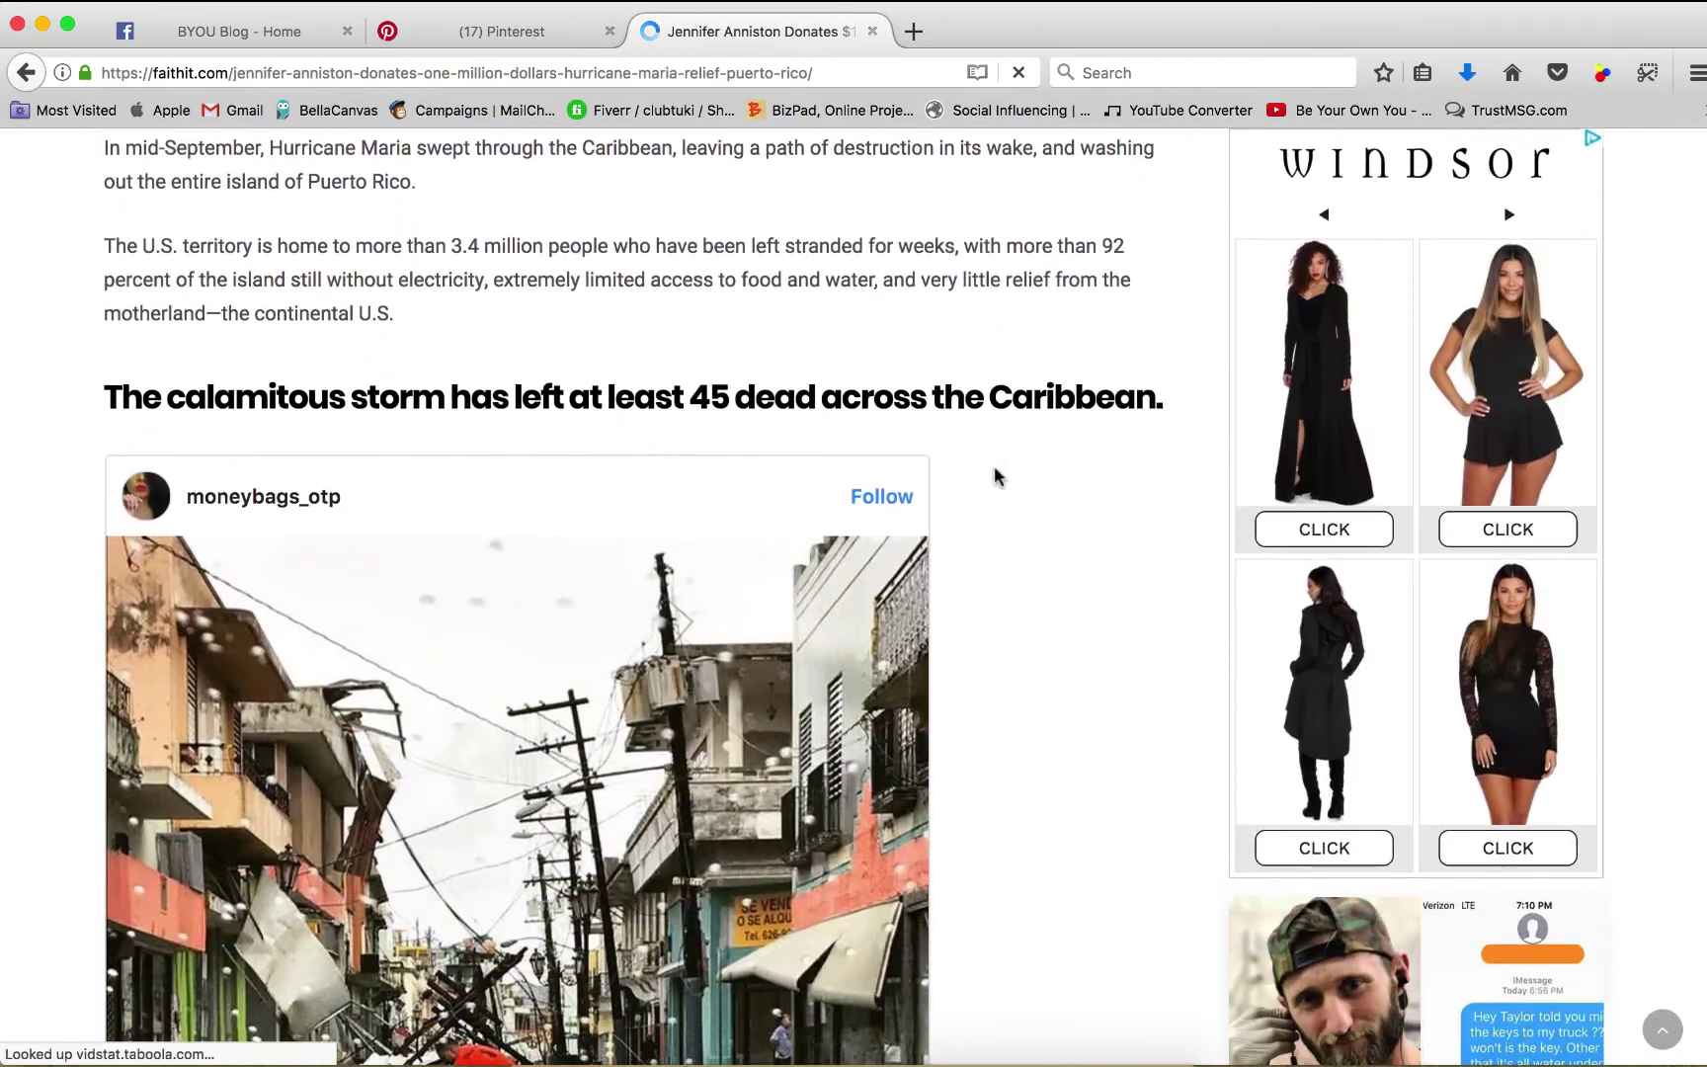
scroll(991, 469, "up", 7)
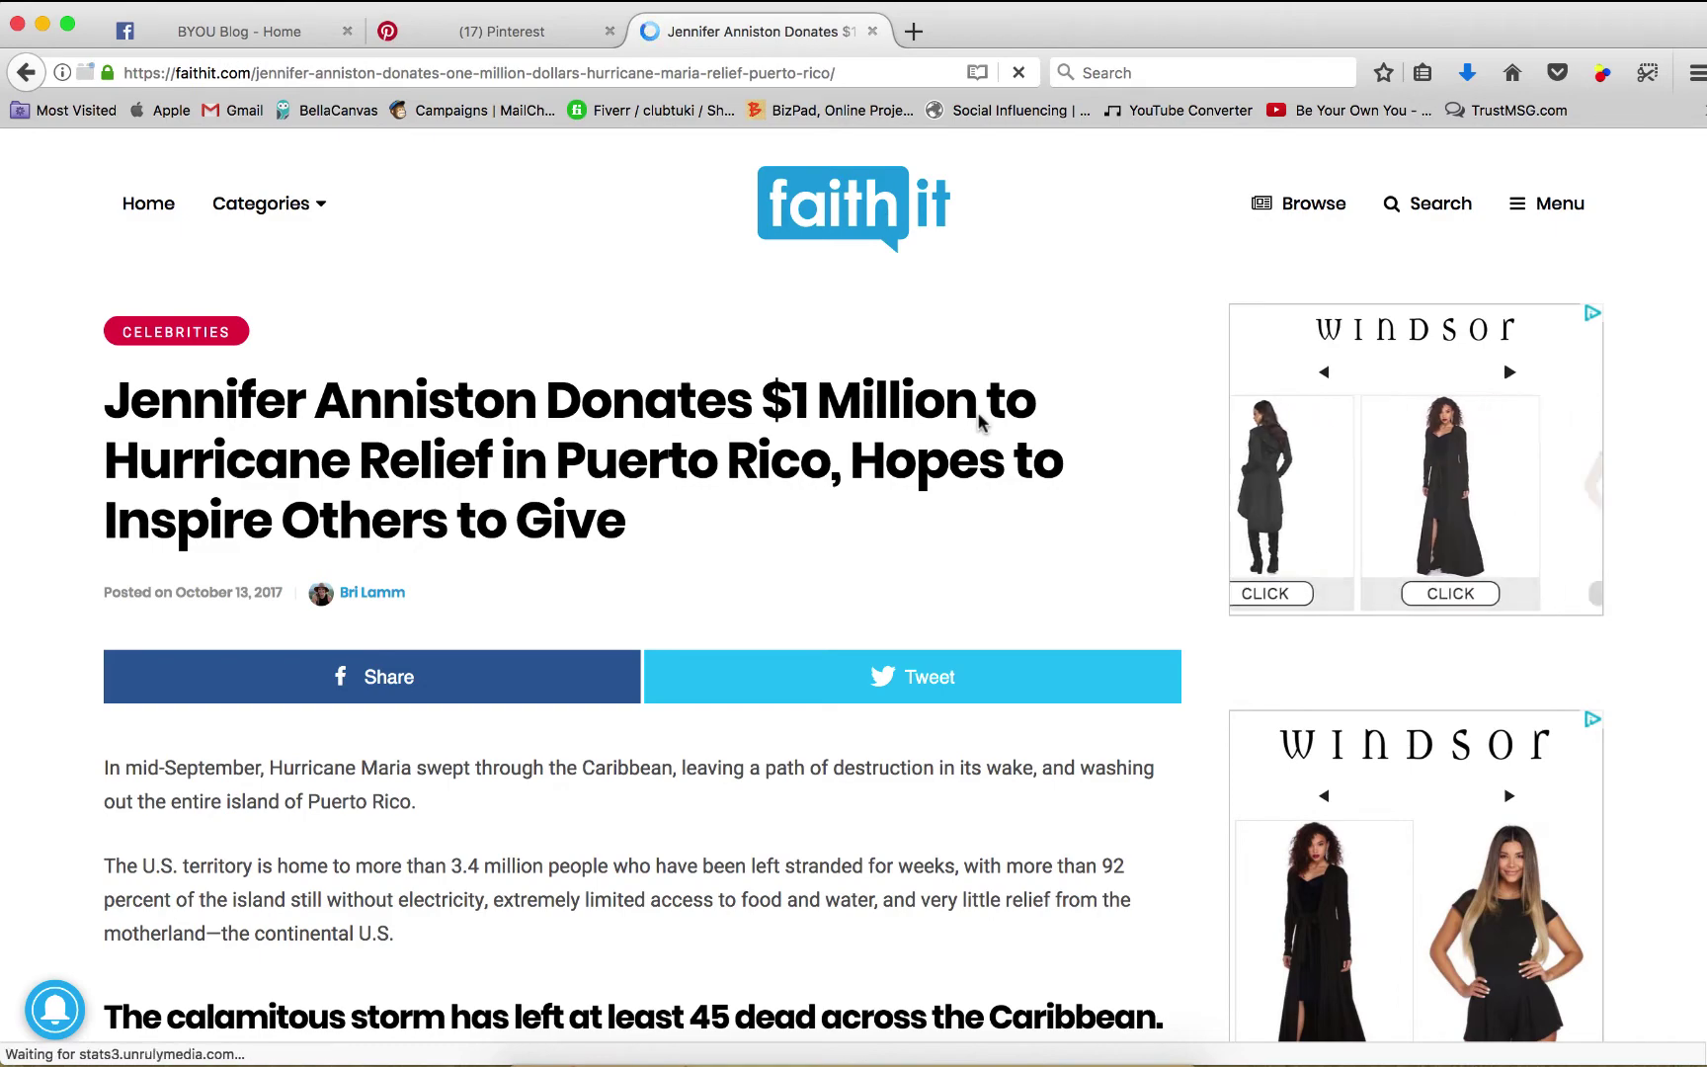
scroll(980, 423, "down", 2)
scroll(980, 422, "down", 5)
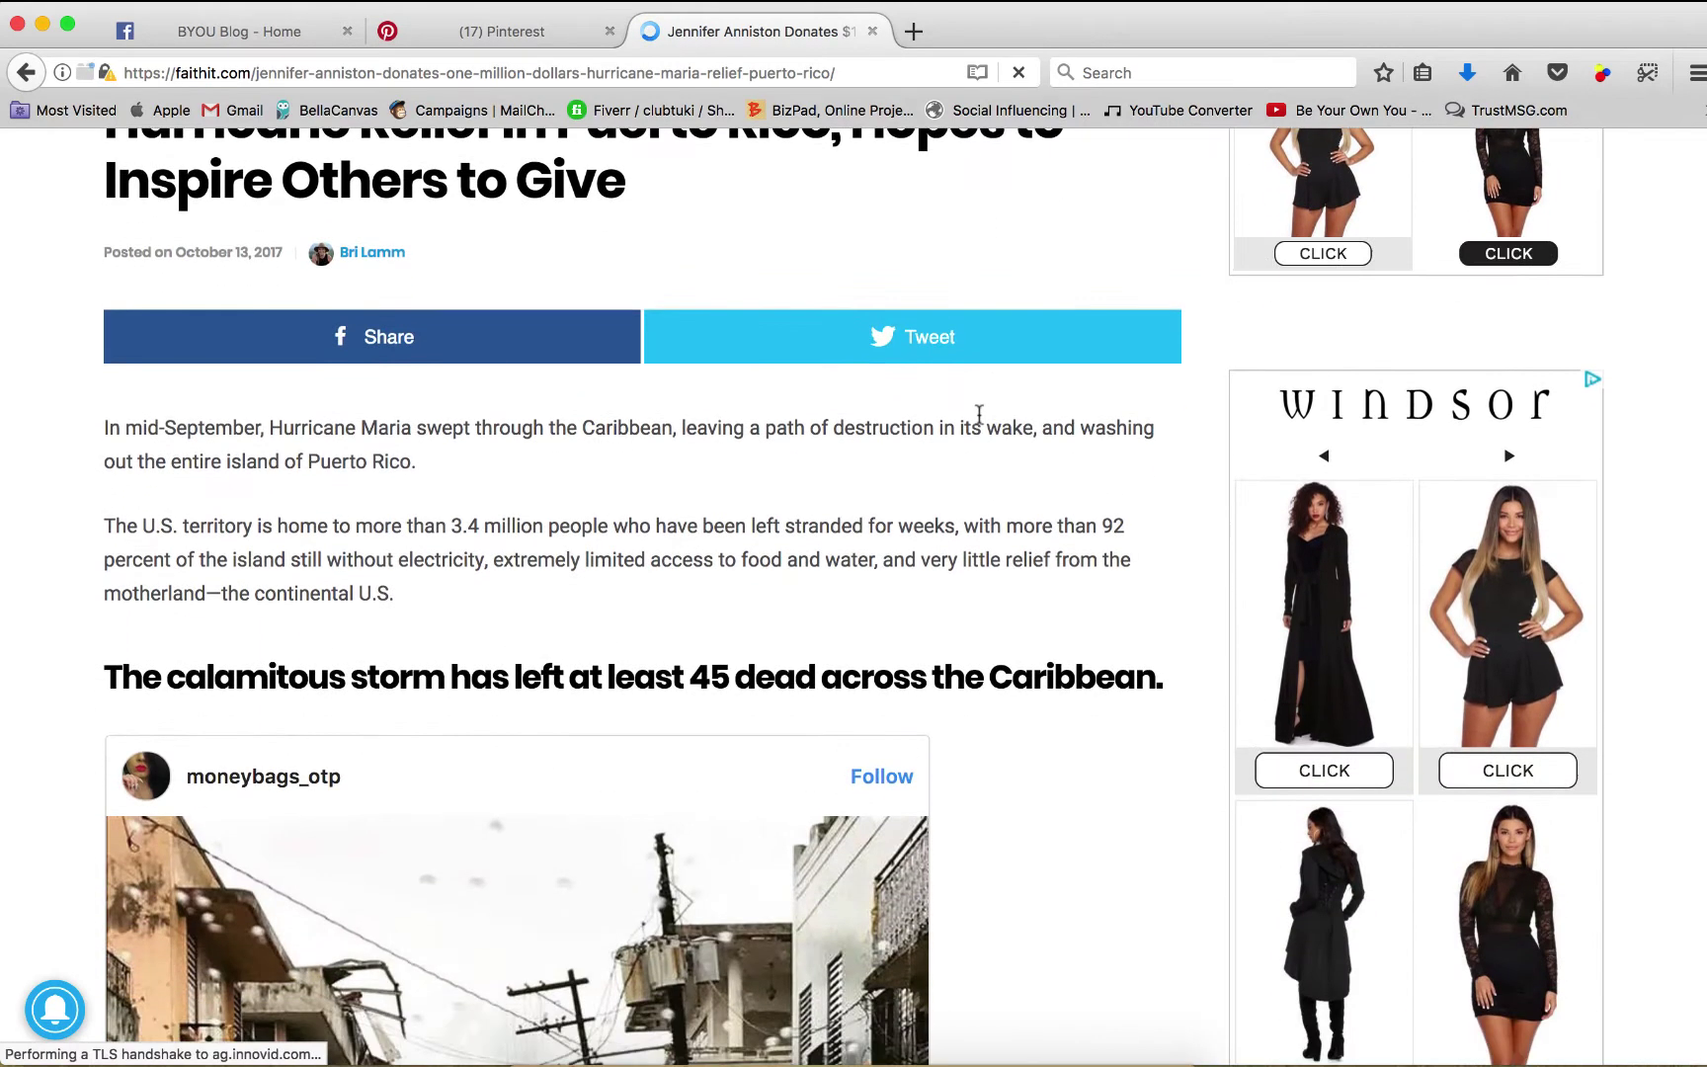
scroll(980, 419, "up", 7)
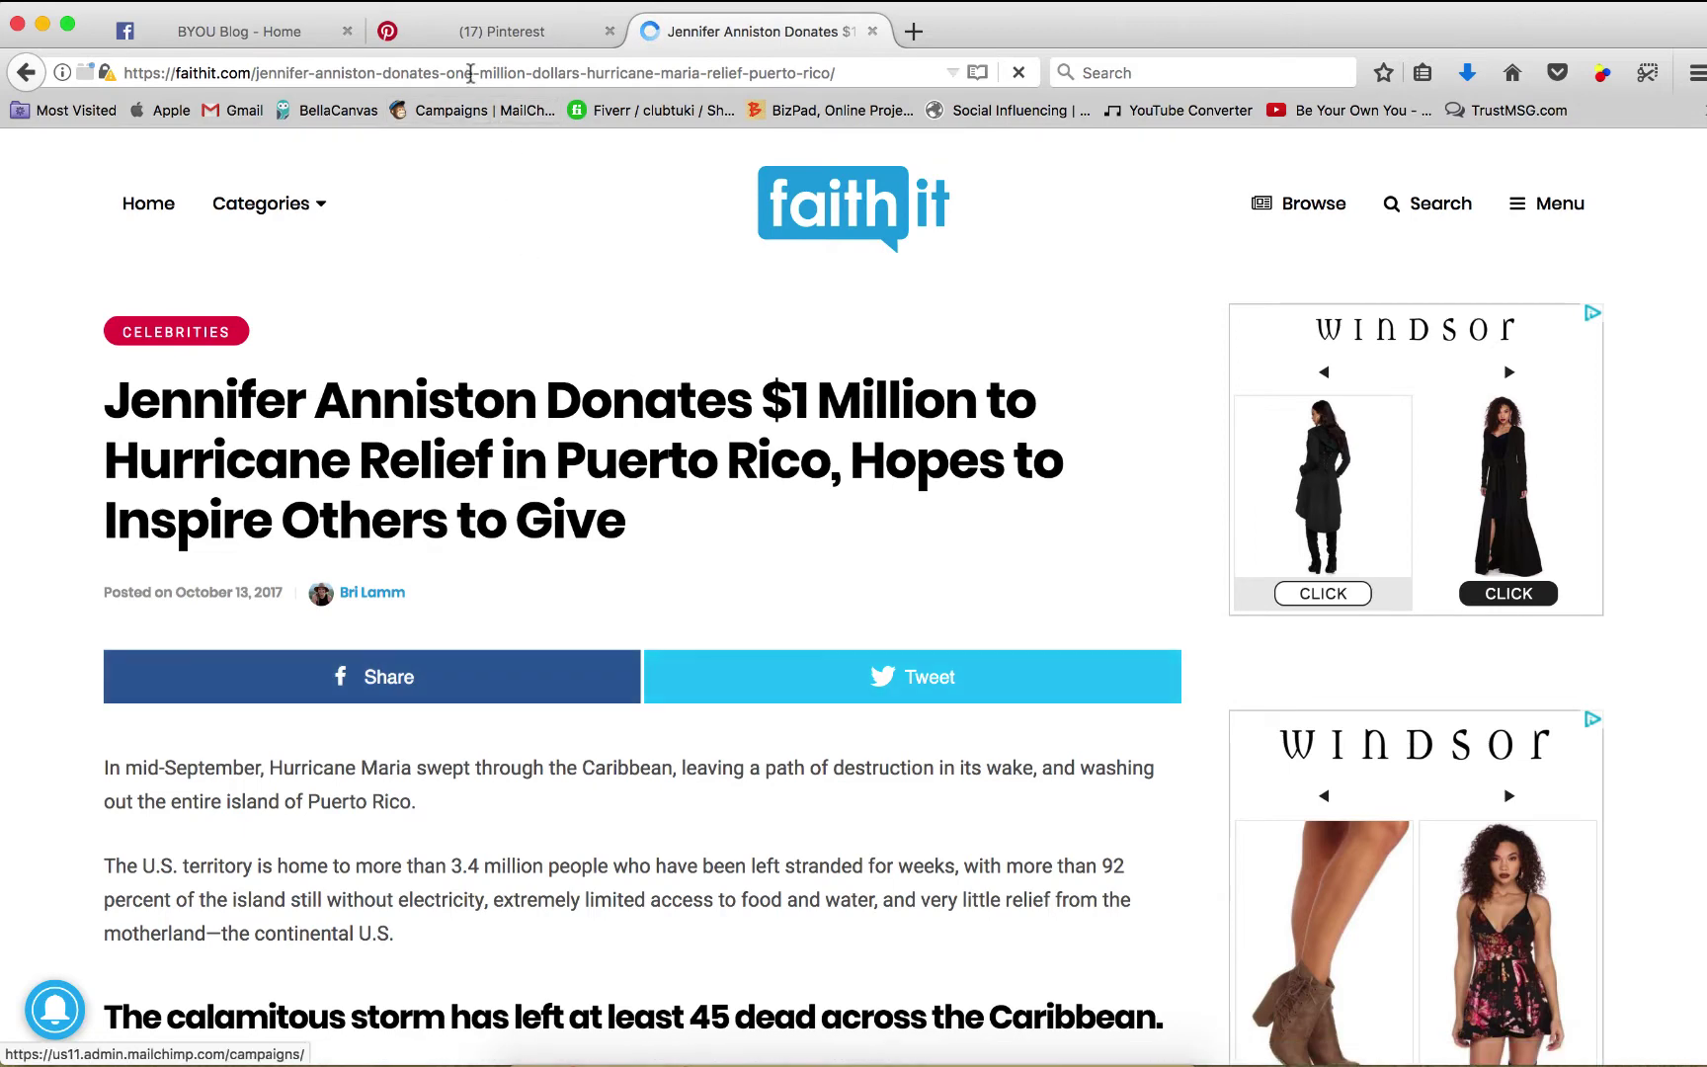
left_click(506, 72)
key("super+c")
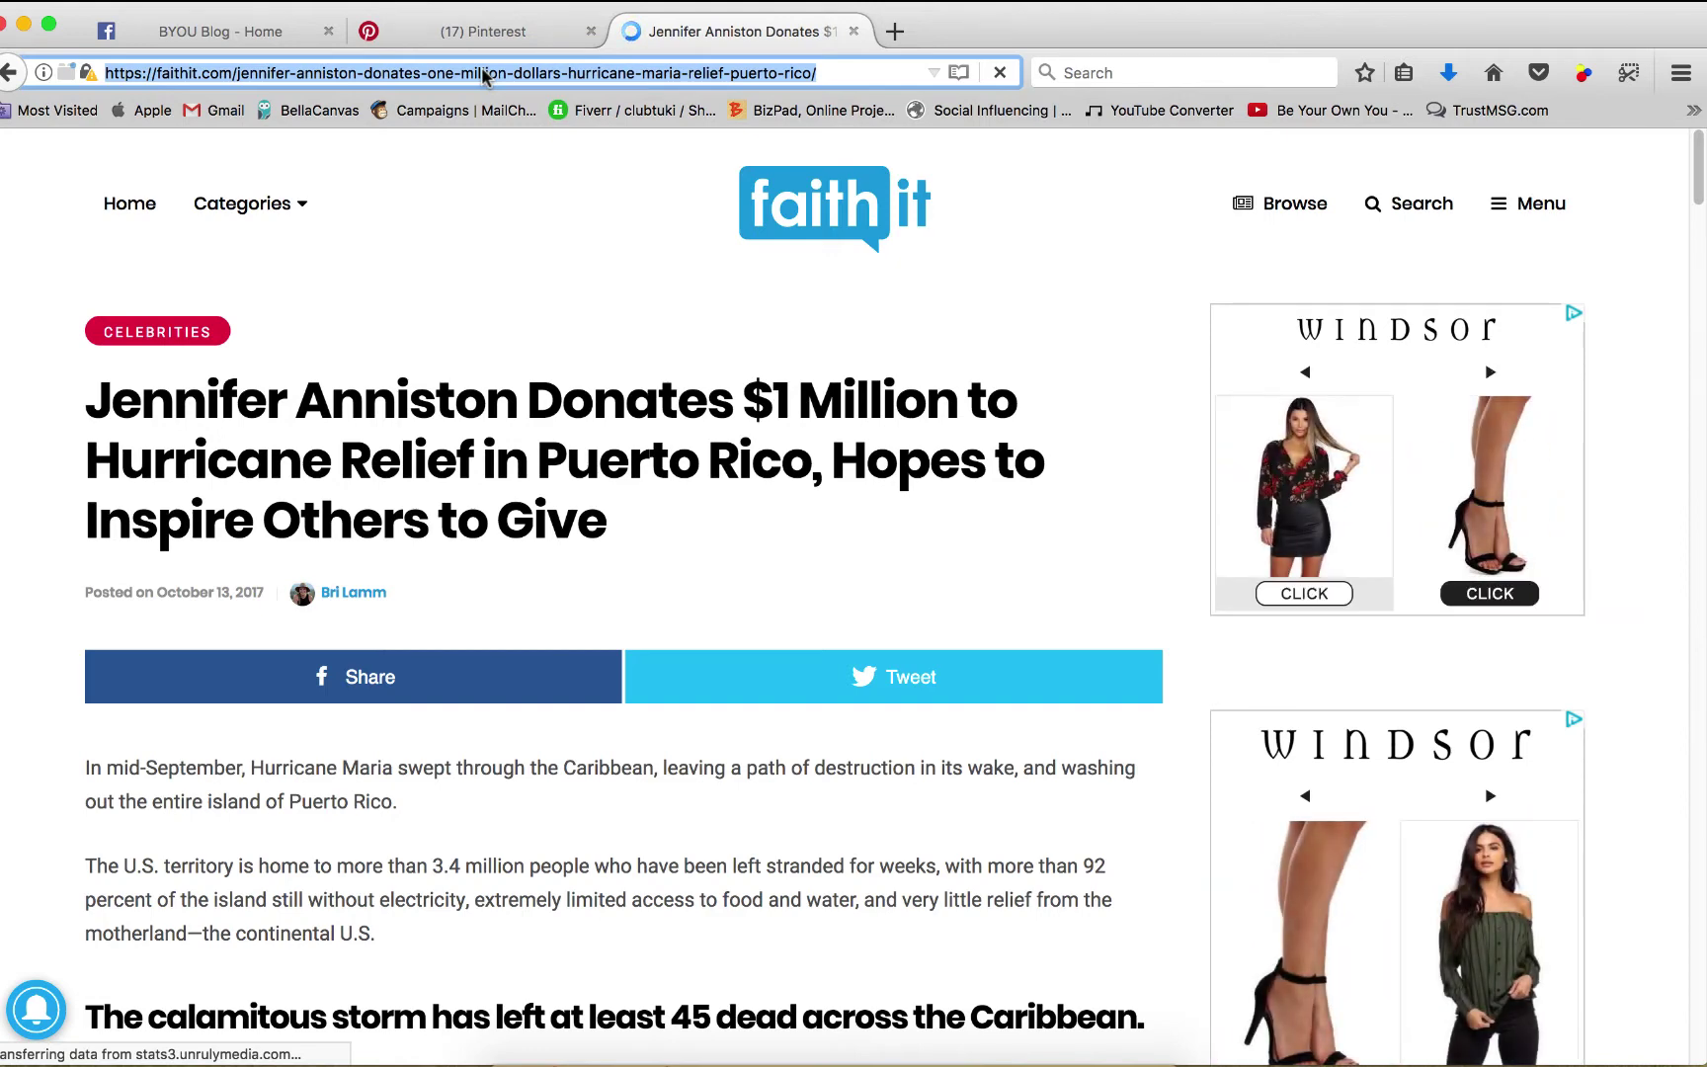
- Start a BYOU Blog post with the pasted article link, deleting the URL text but keeping the preview
left_click(256, 36)
scroll(555, 467, "down", 5)
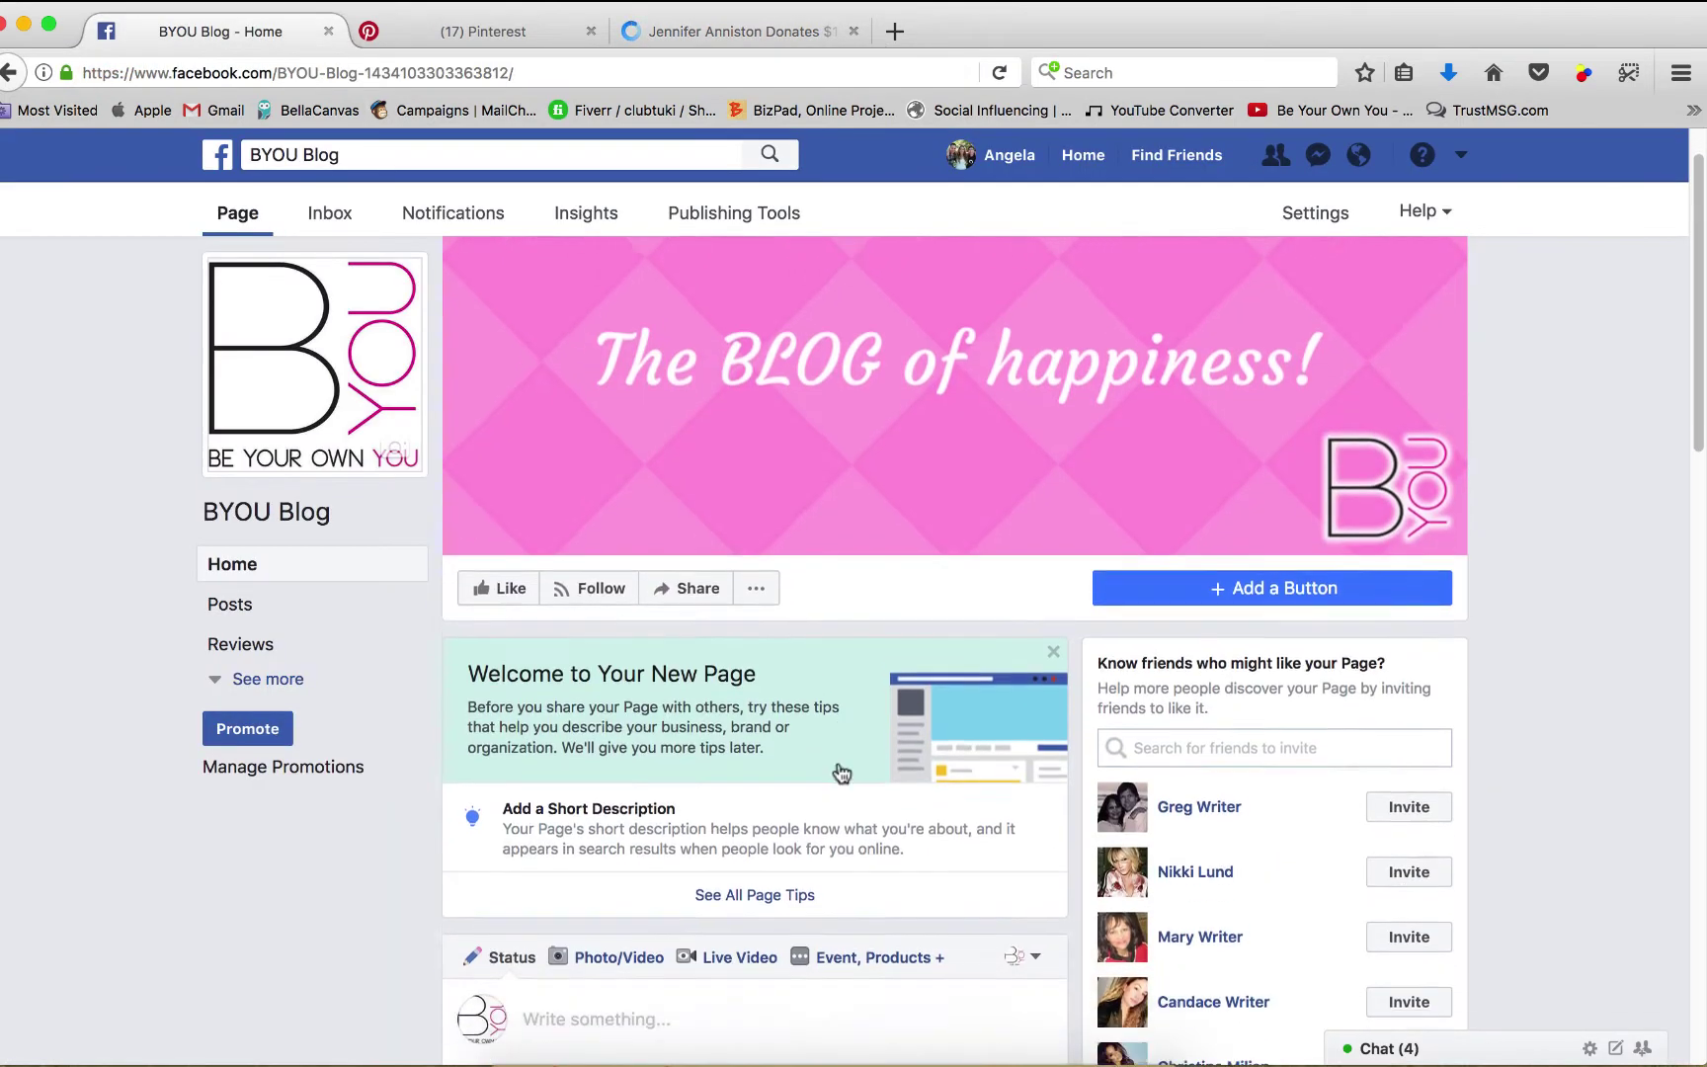
left_click(690, 781)
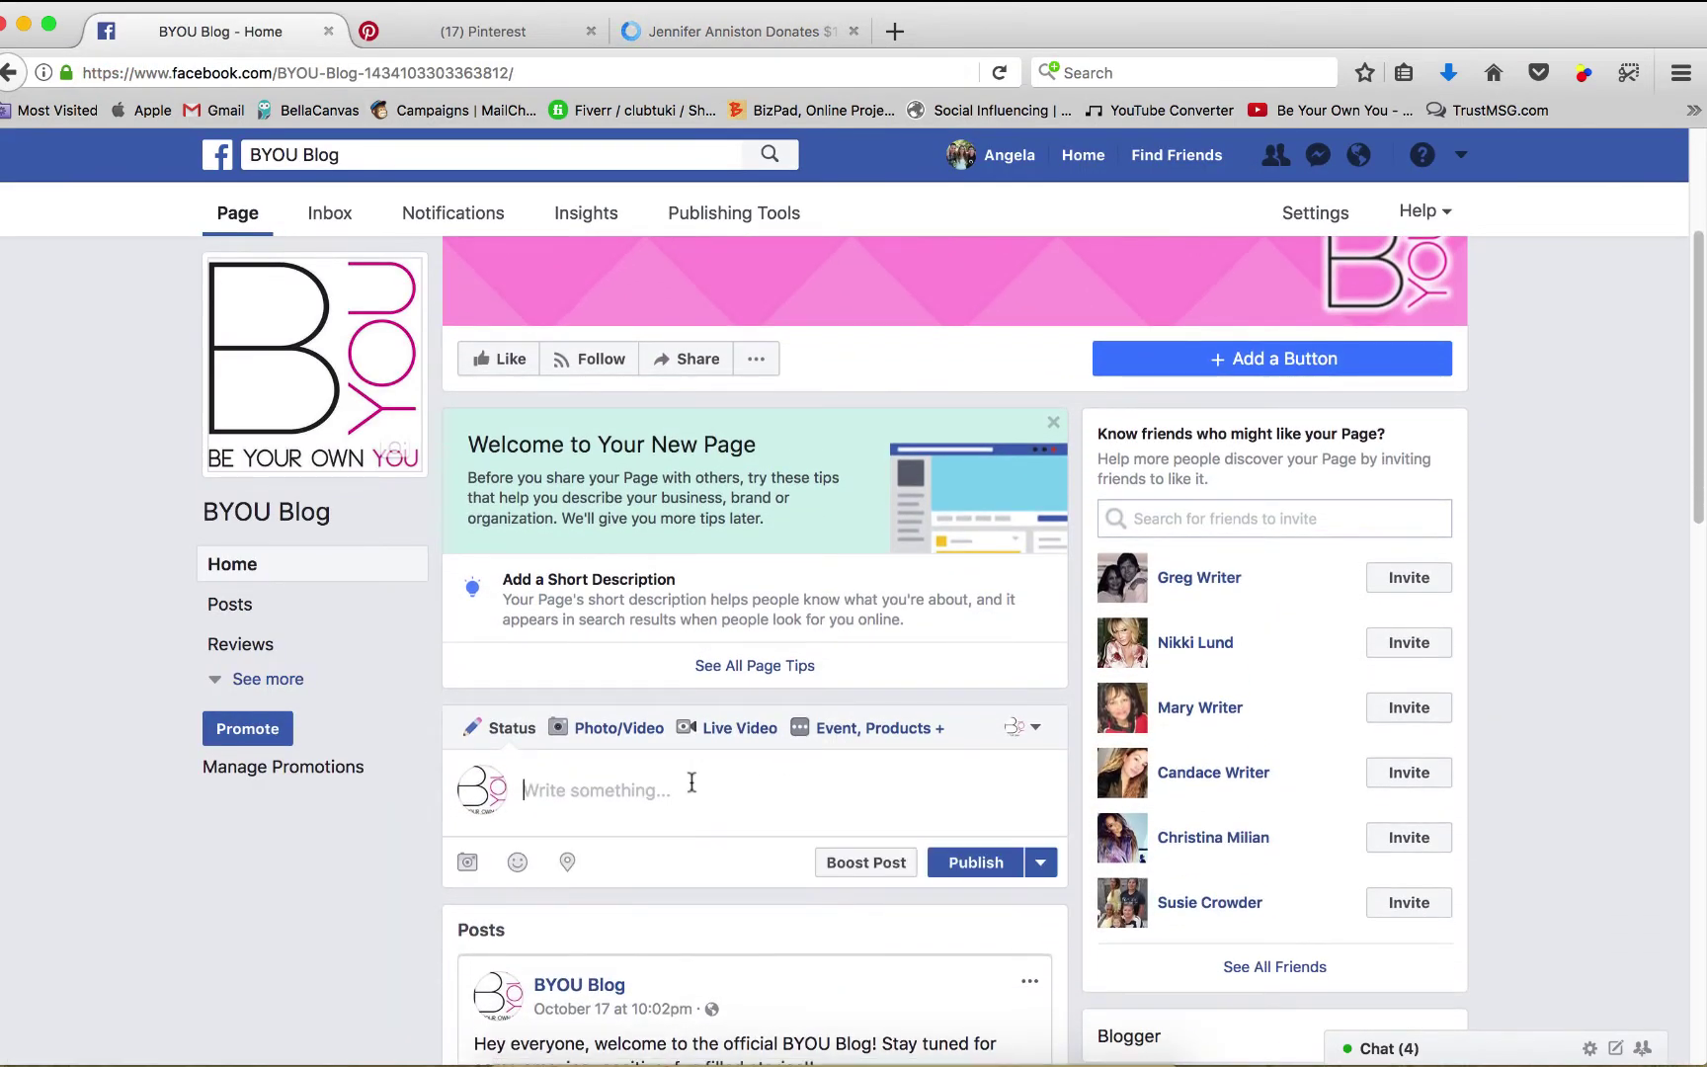
key("super+v")
scroll(694, 790, "down", 3)
scroll(694, 790, "down", 3)
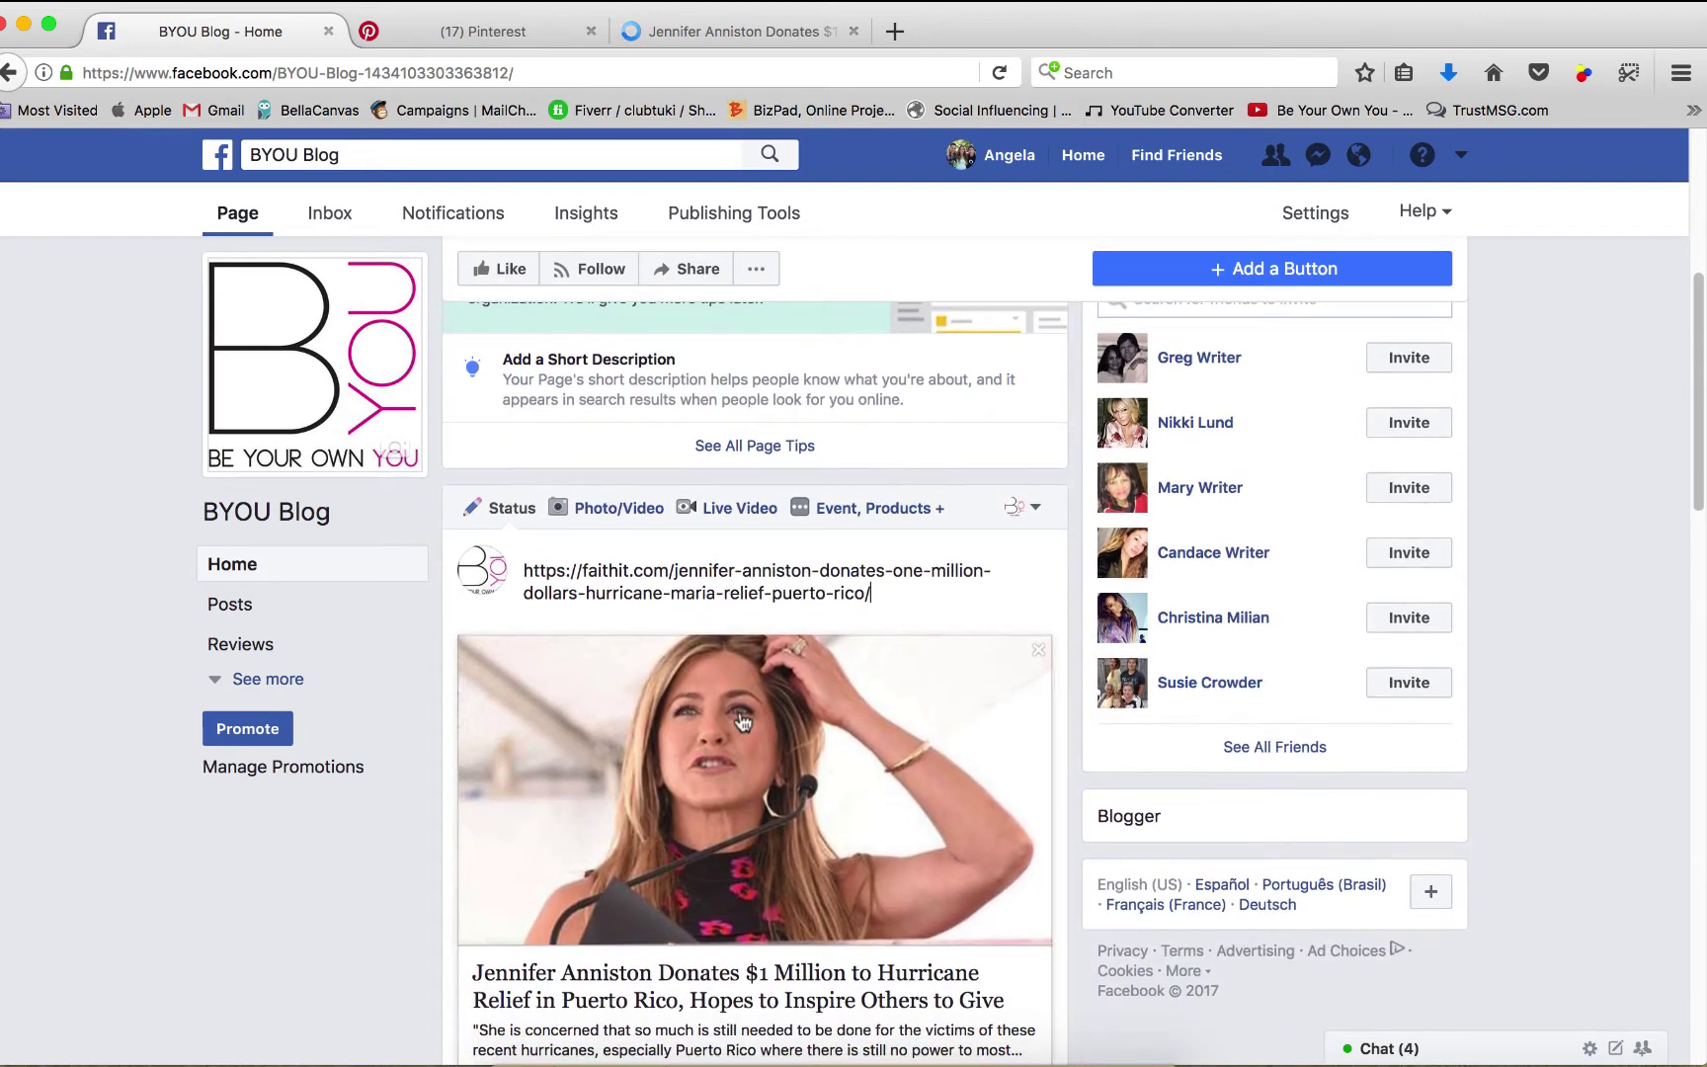
key("shift+Left")
key("shift+Left")
key("shift+Left")
left_click(530, 464, "shift")
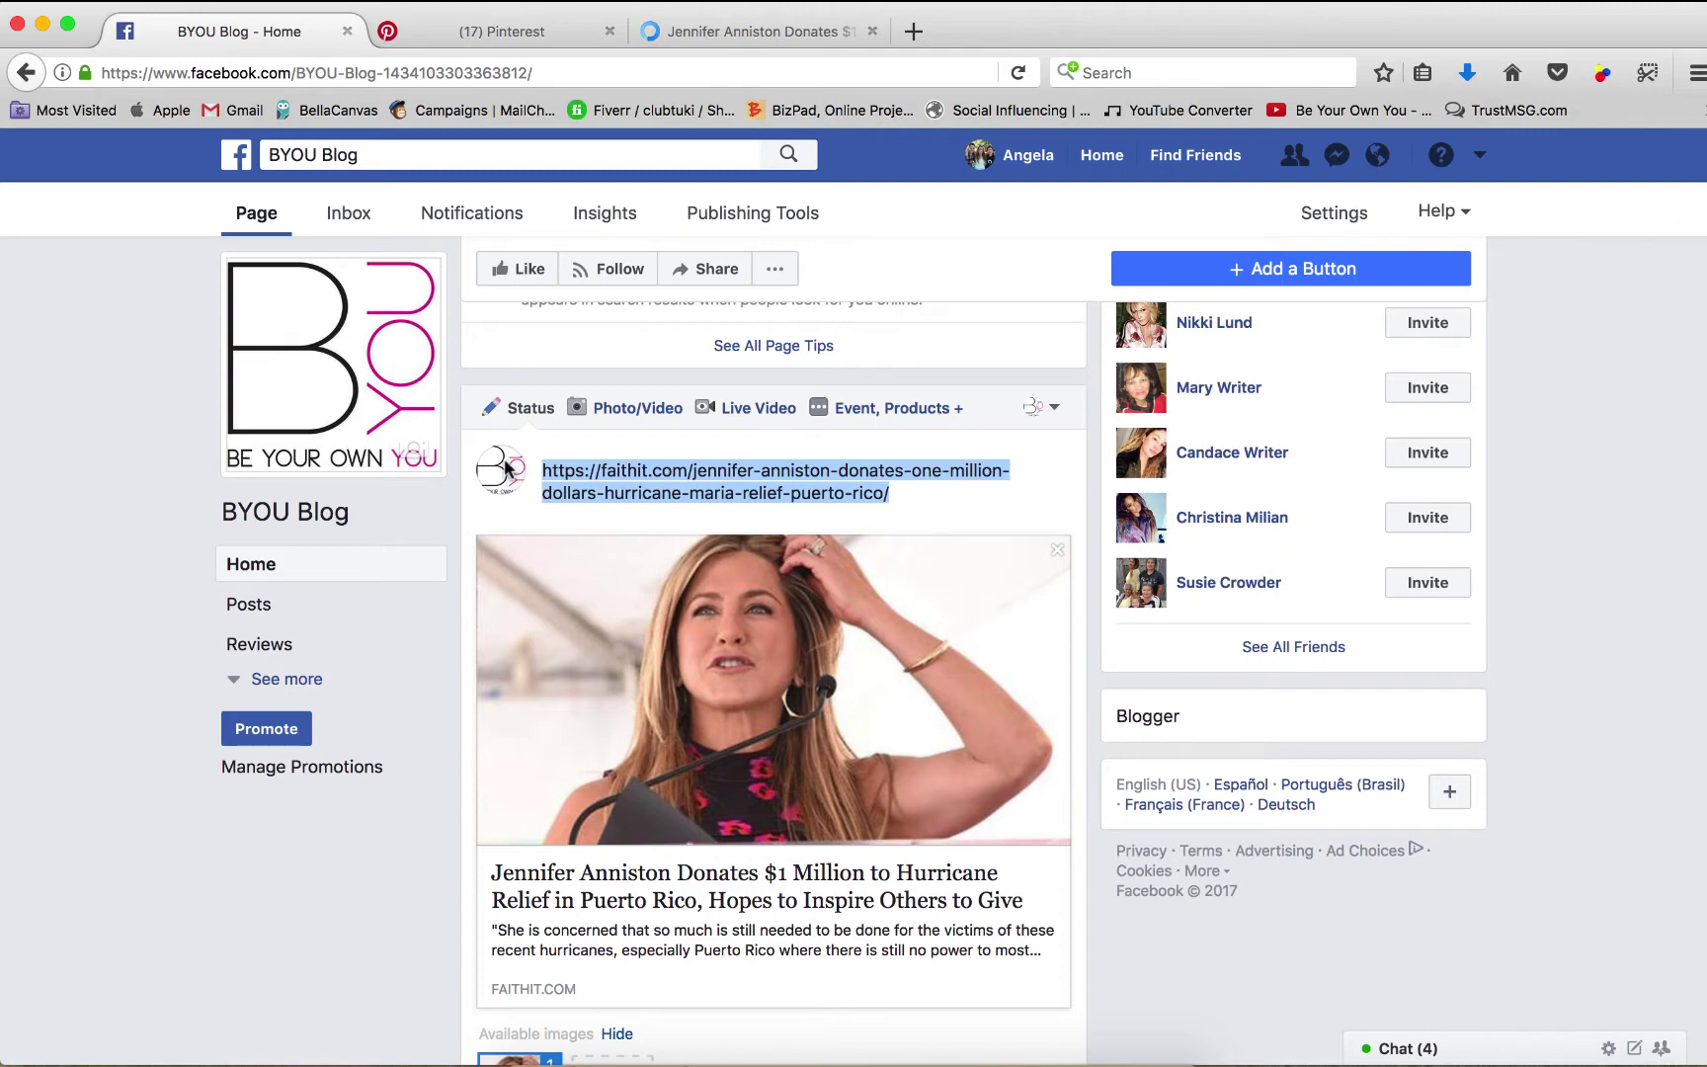
key("BackSpace")
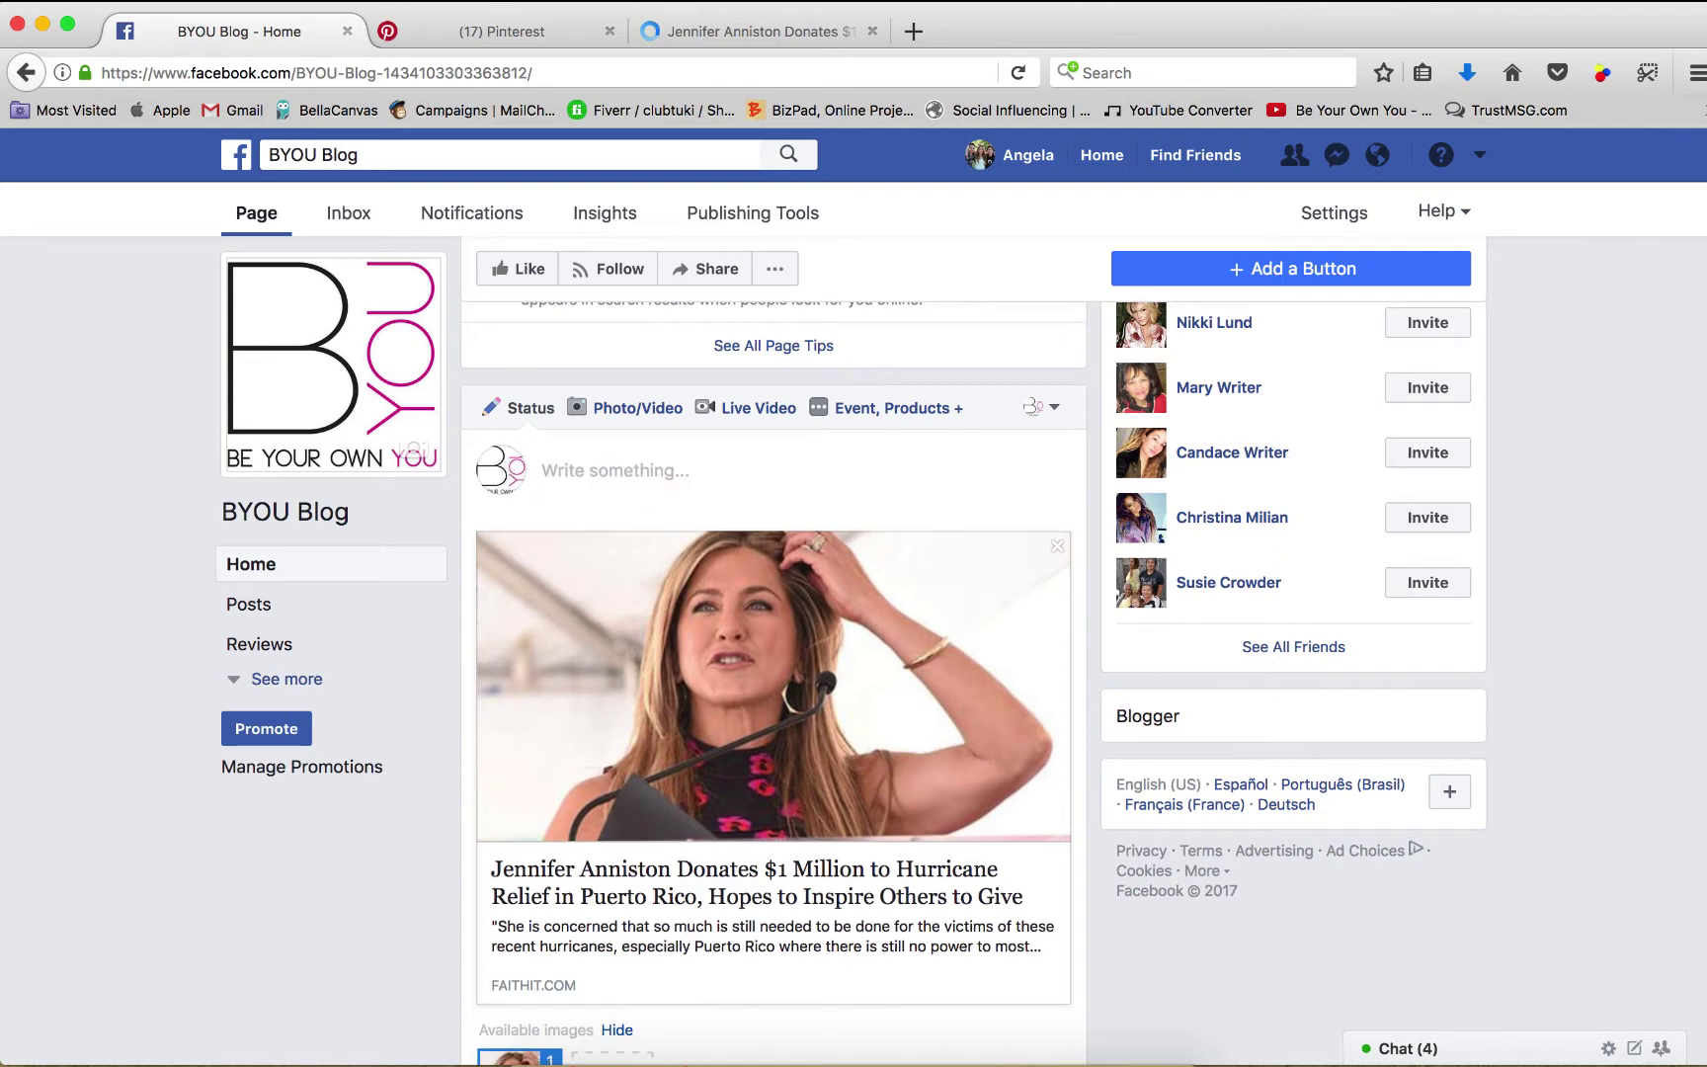
type("Wow, @")
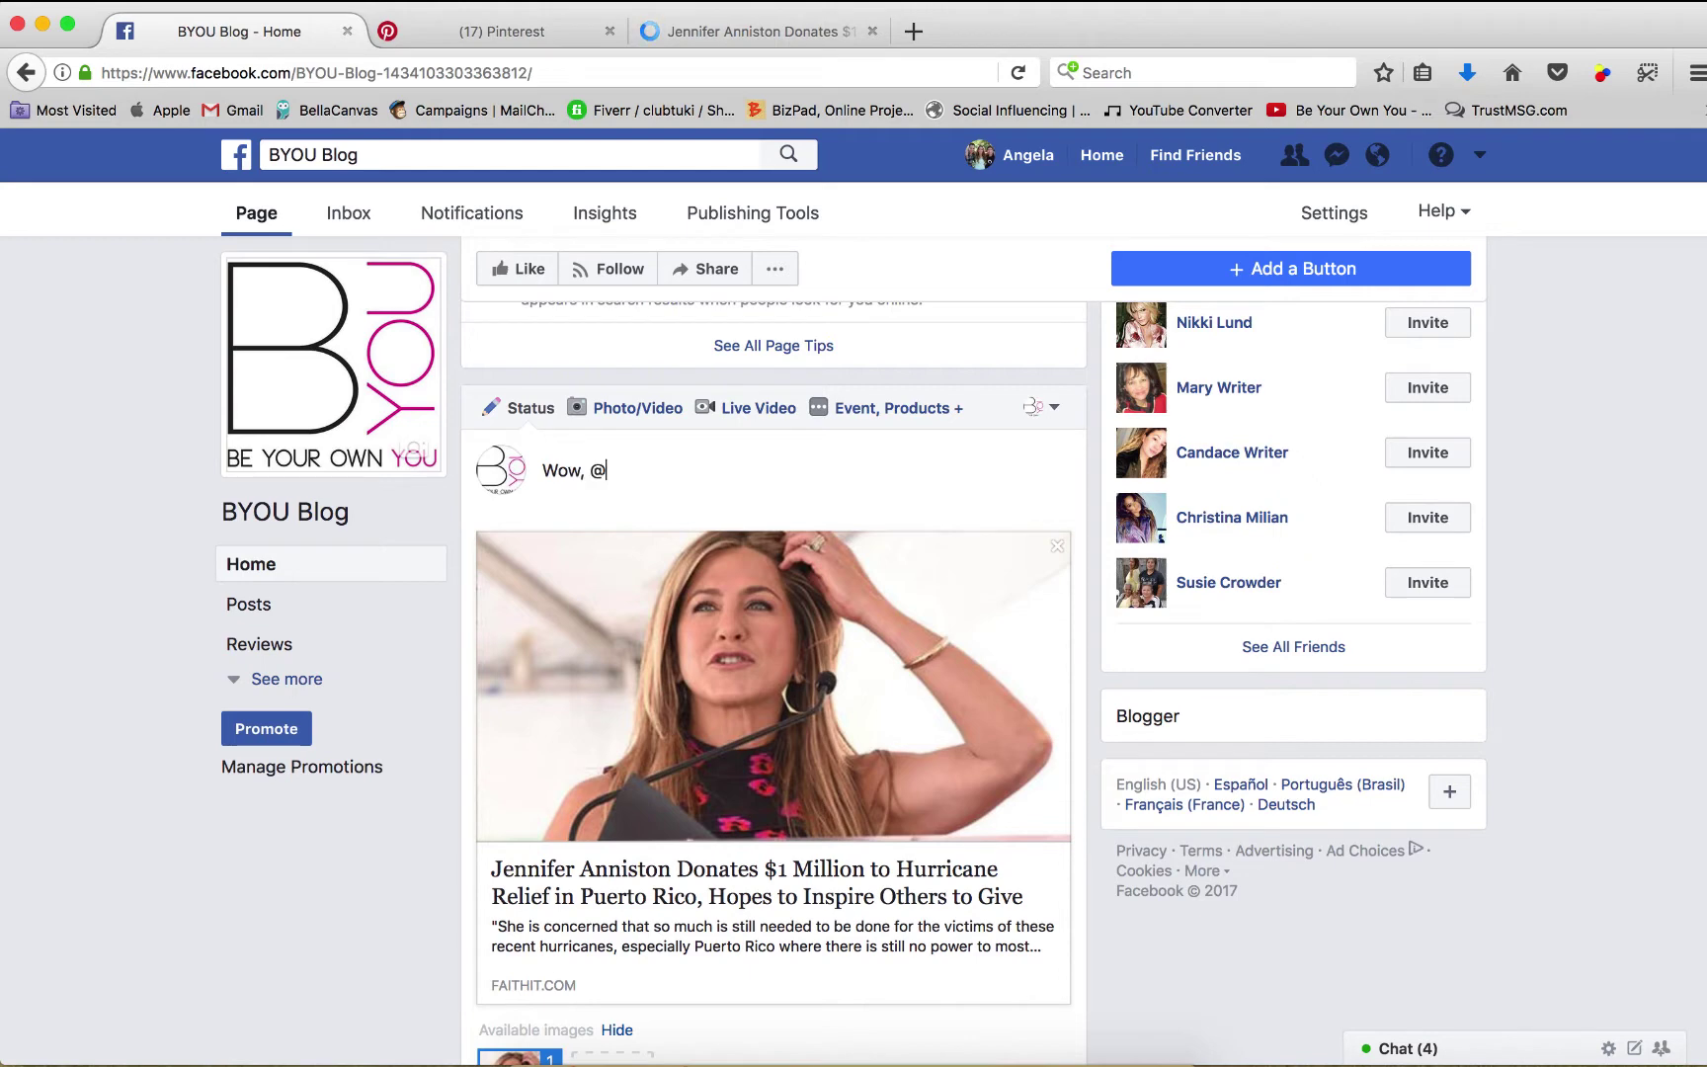
type("jenn")
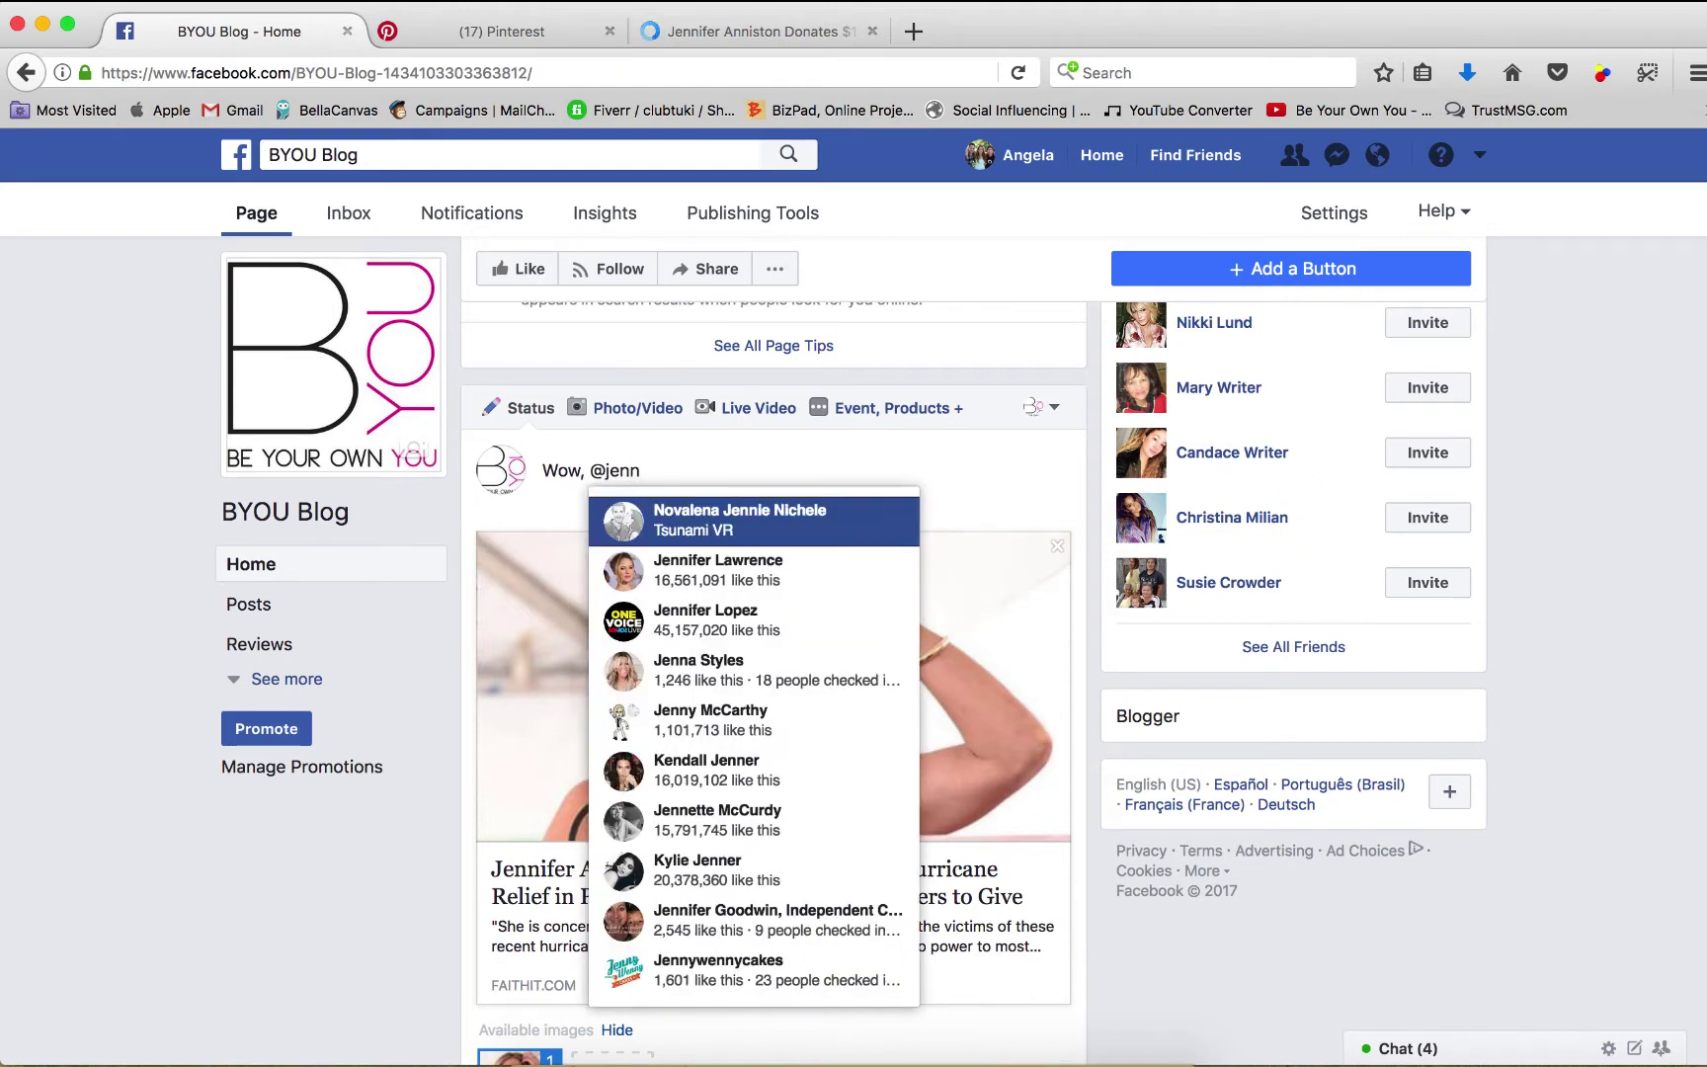
type("i")
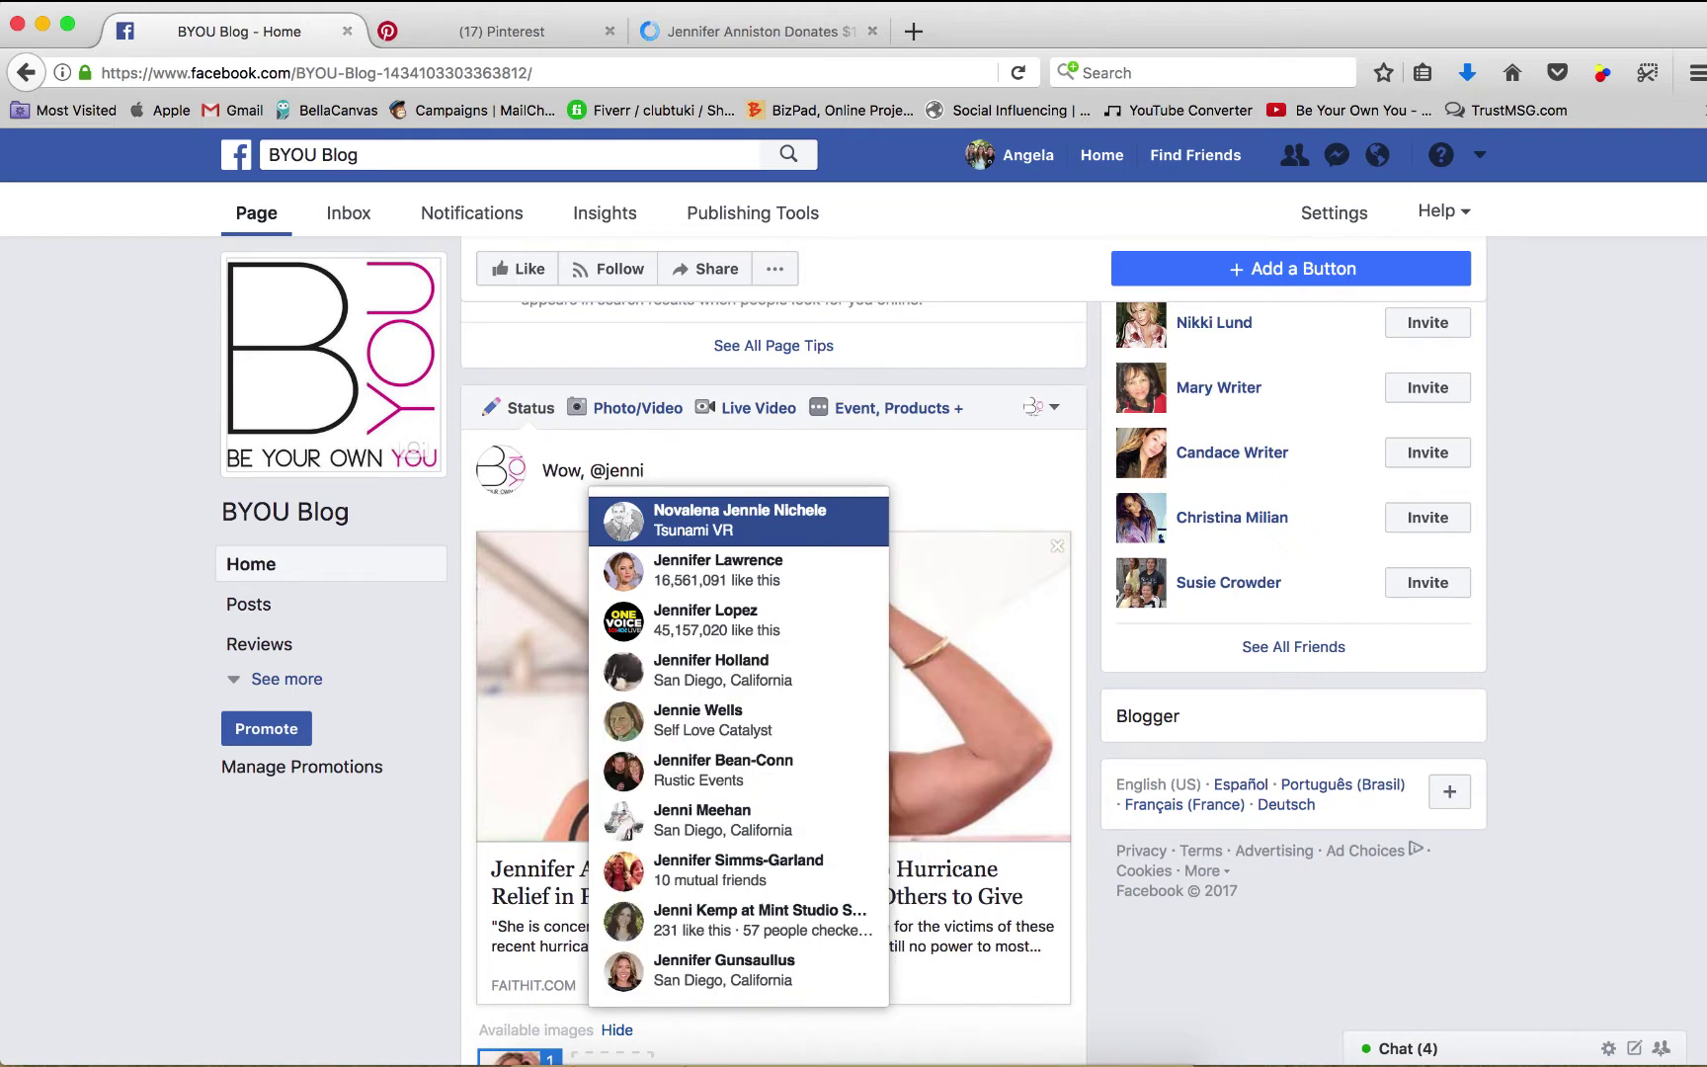
type("fer")
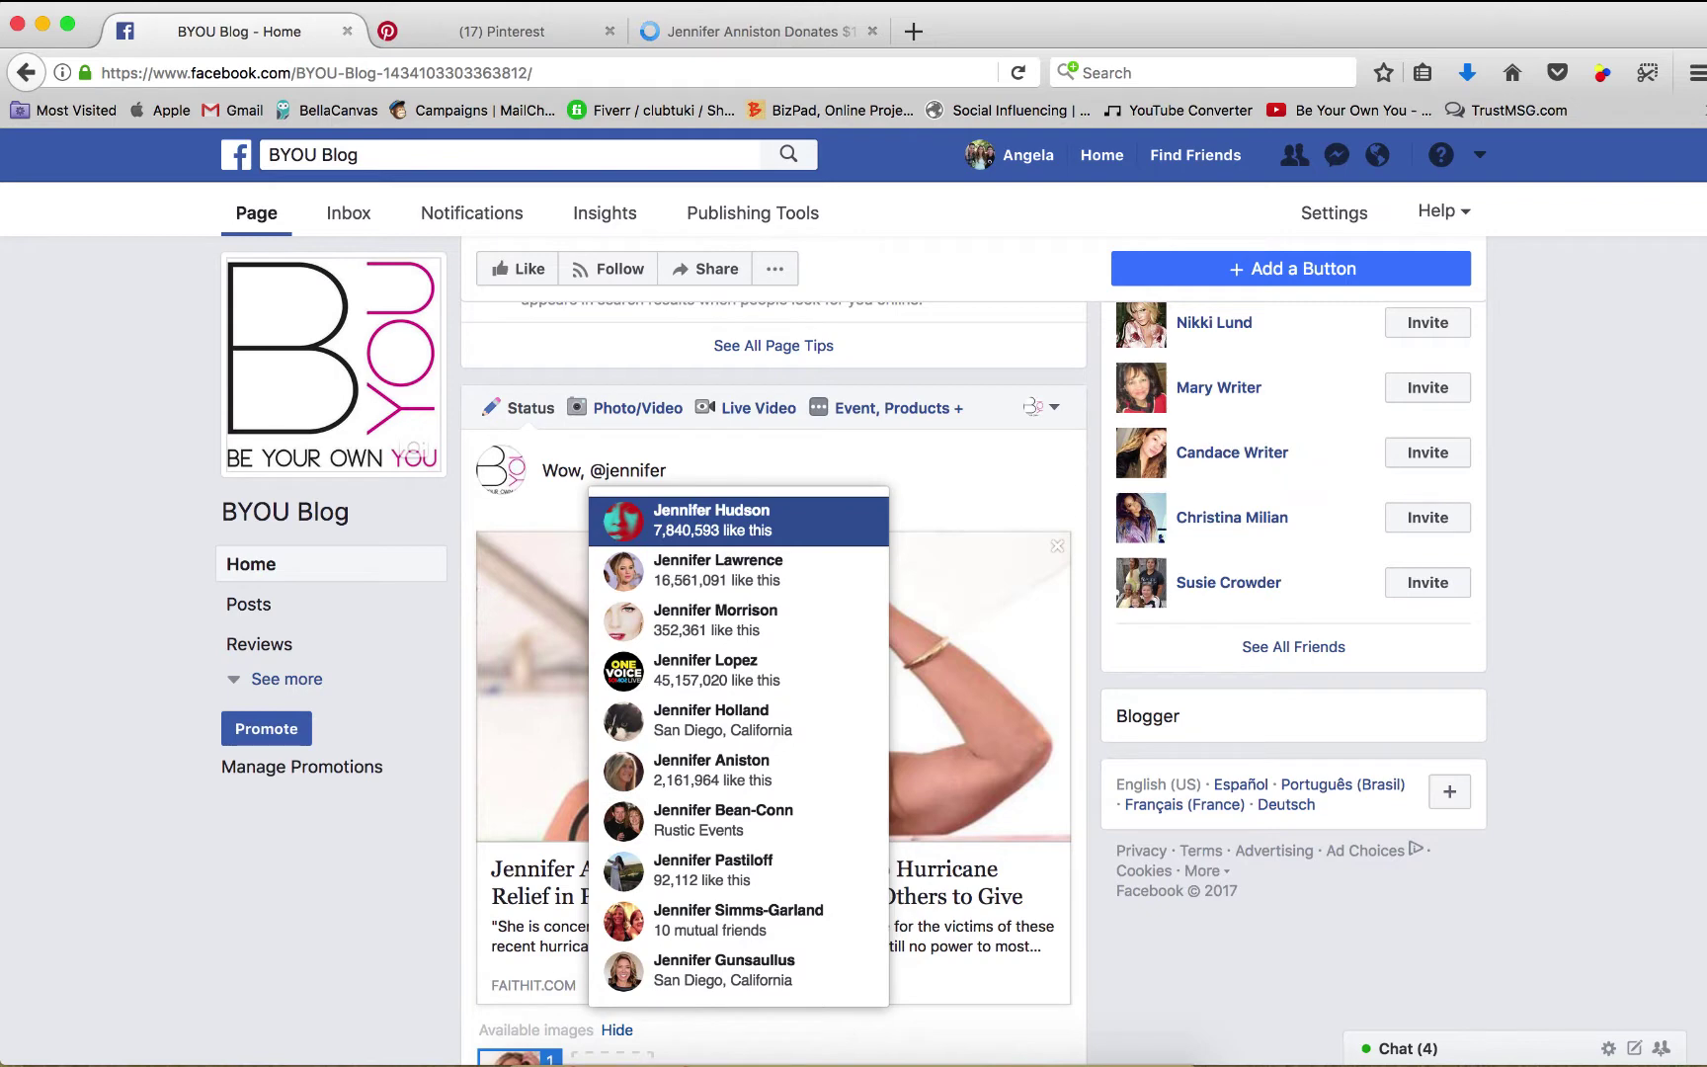
type(" an amazing inspiring woman!")
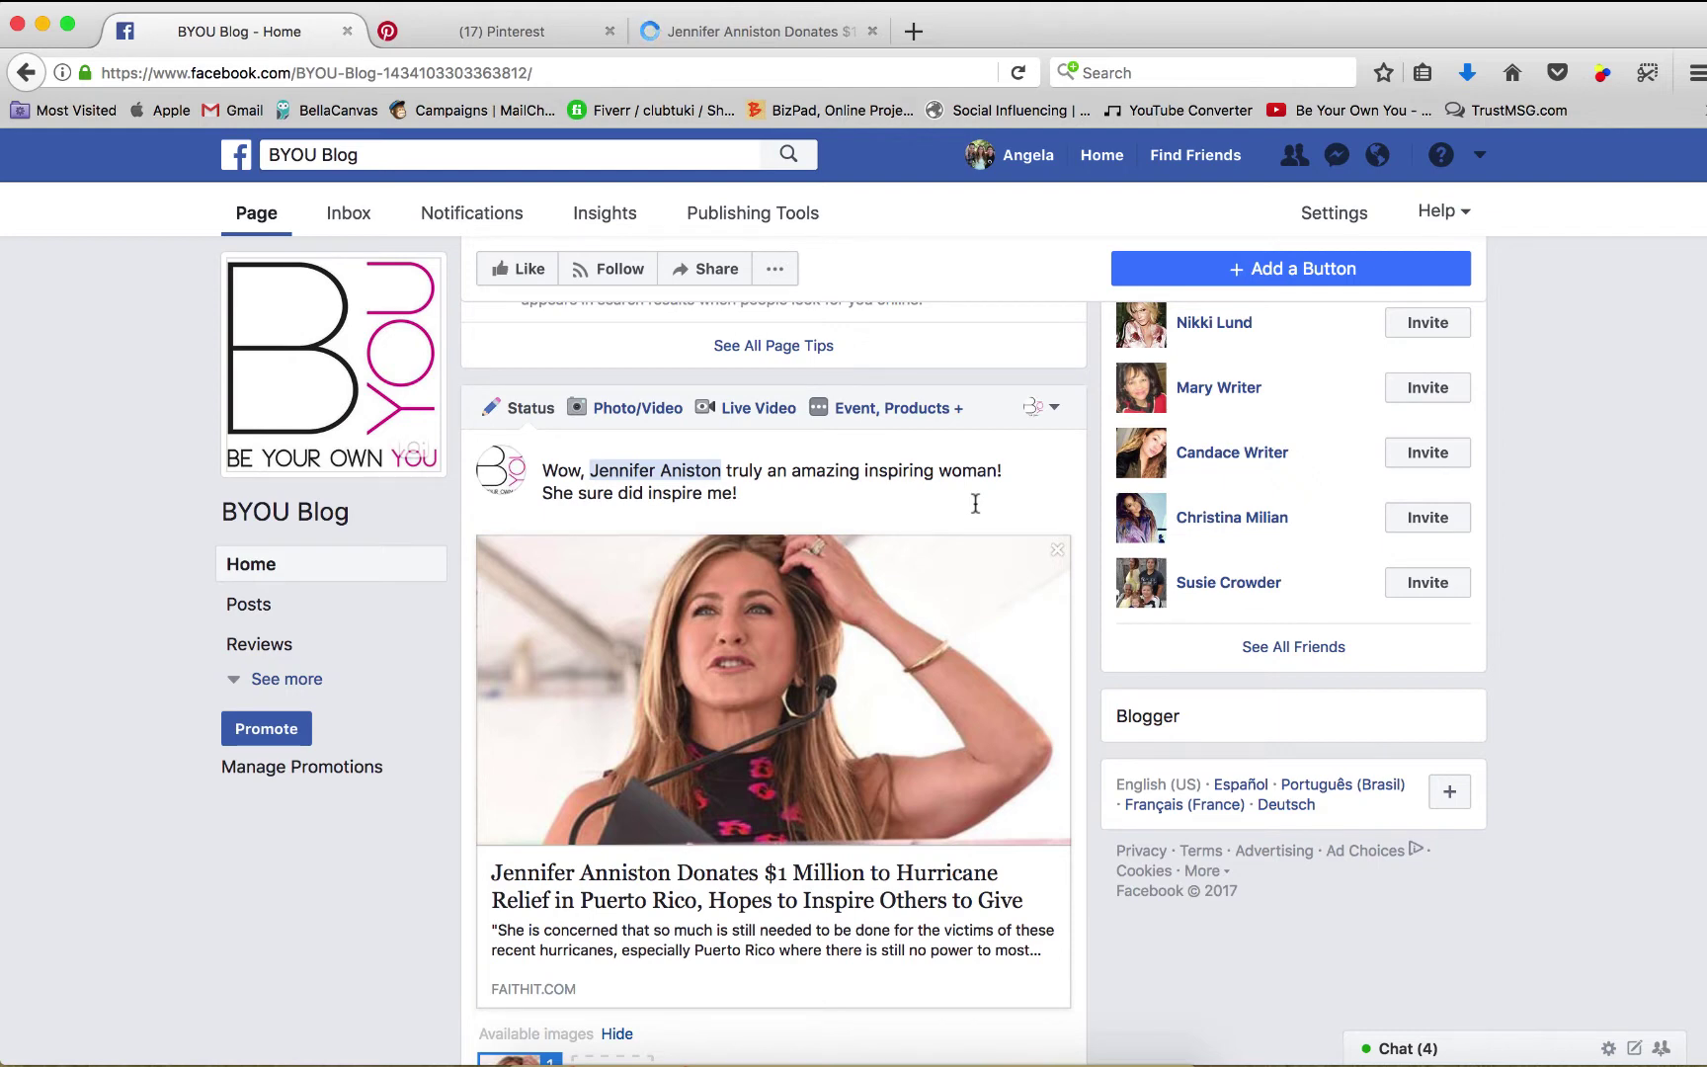
scroll(988, 573, "down", 5)
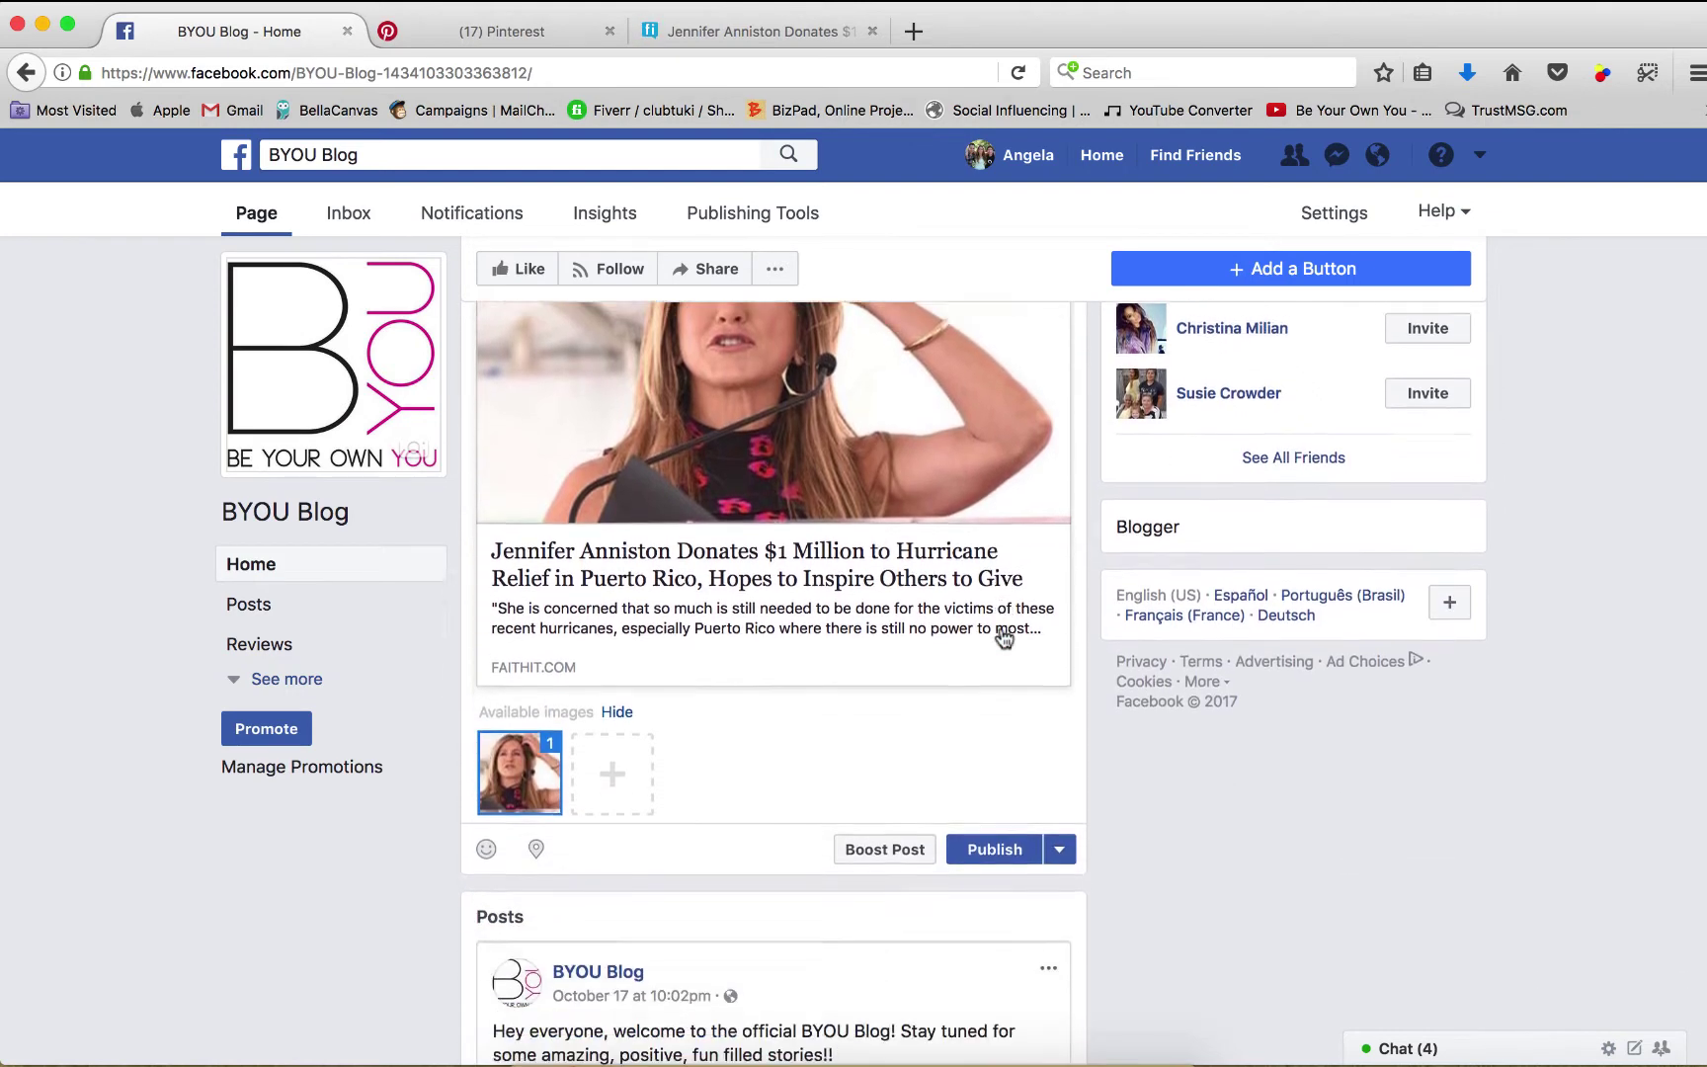
scroll(1004, 638, "down", 1)
left_click(991, 790)
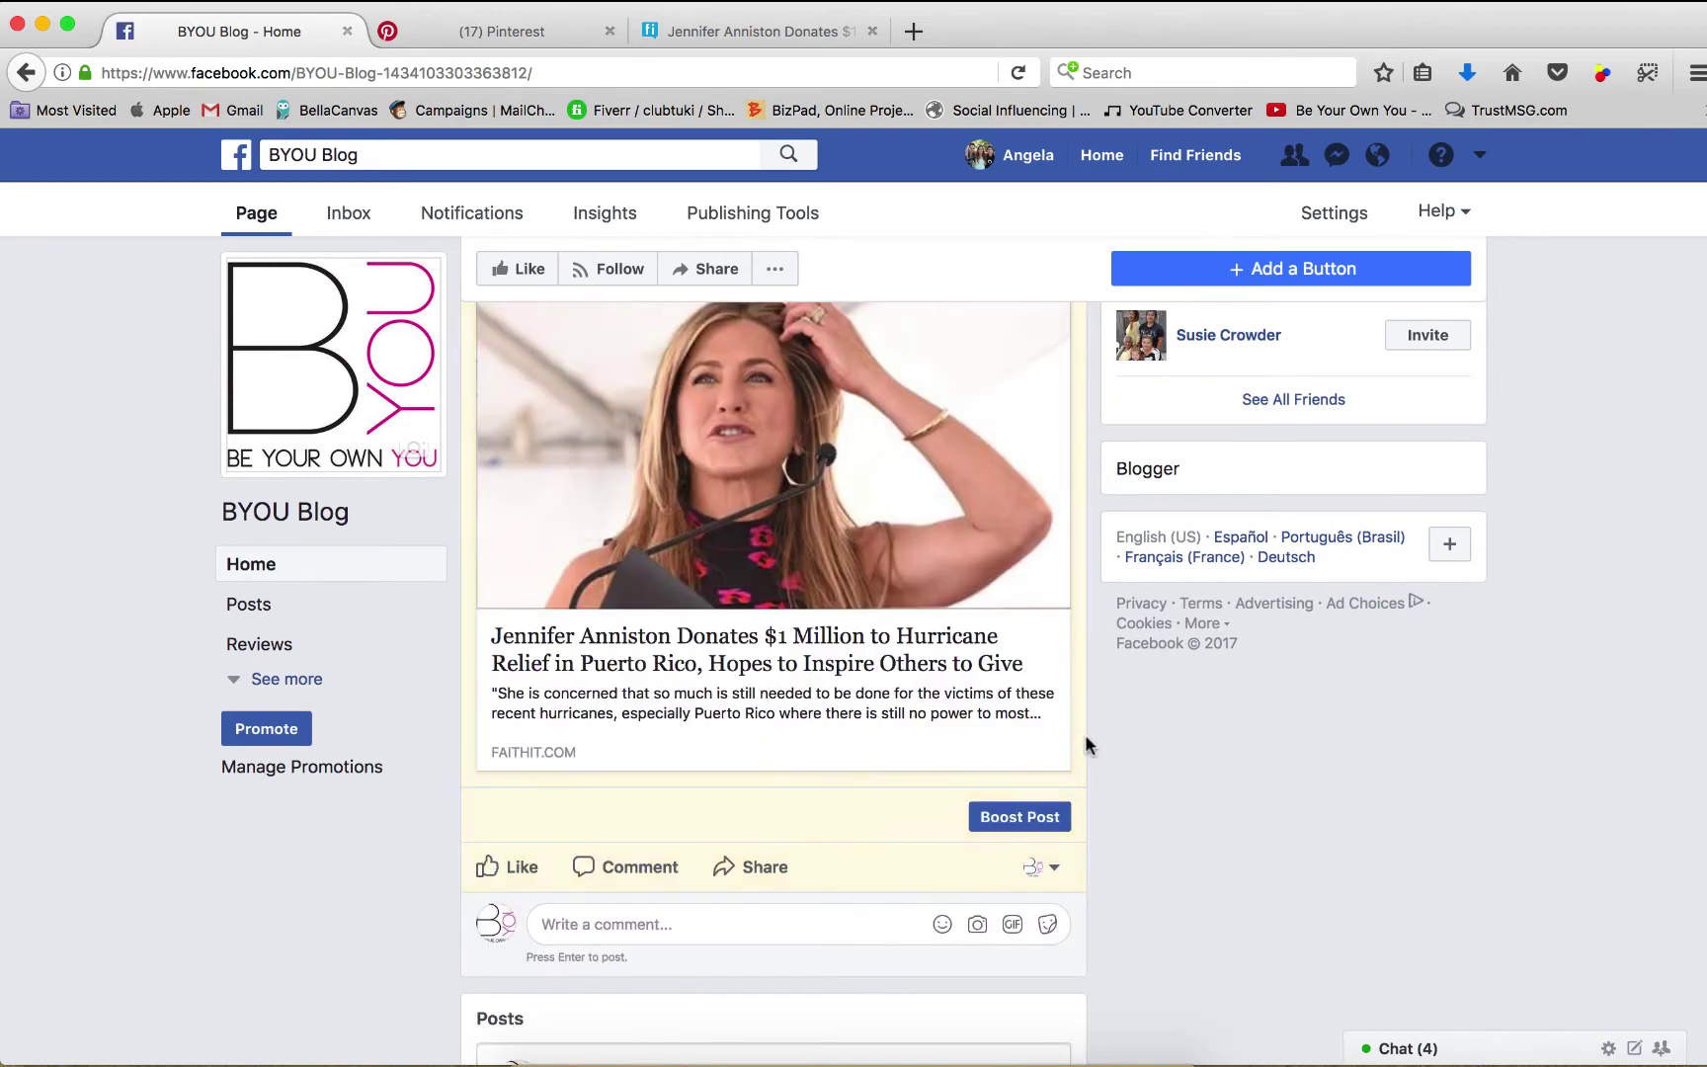
scroll(993, 527, "up", 4)
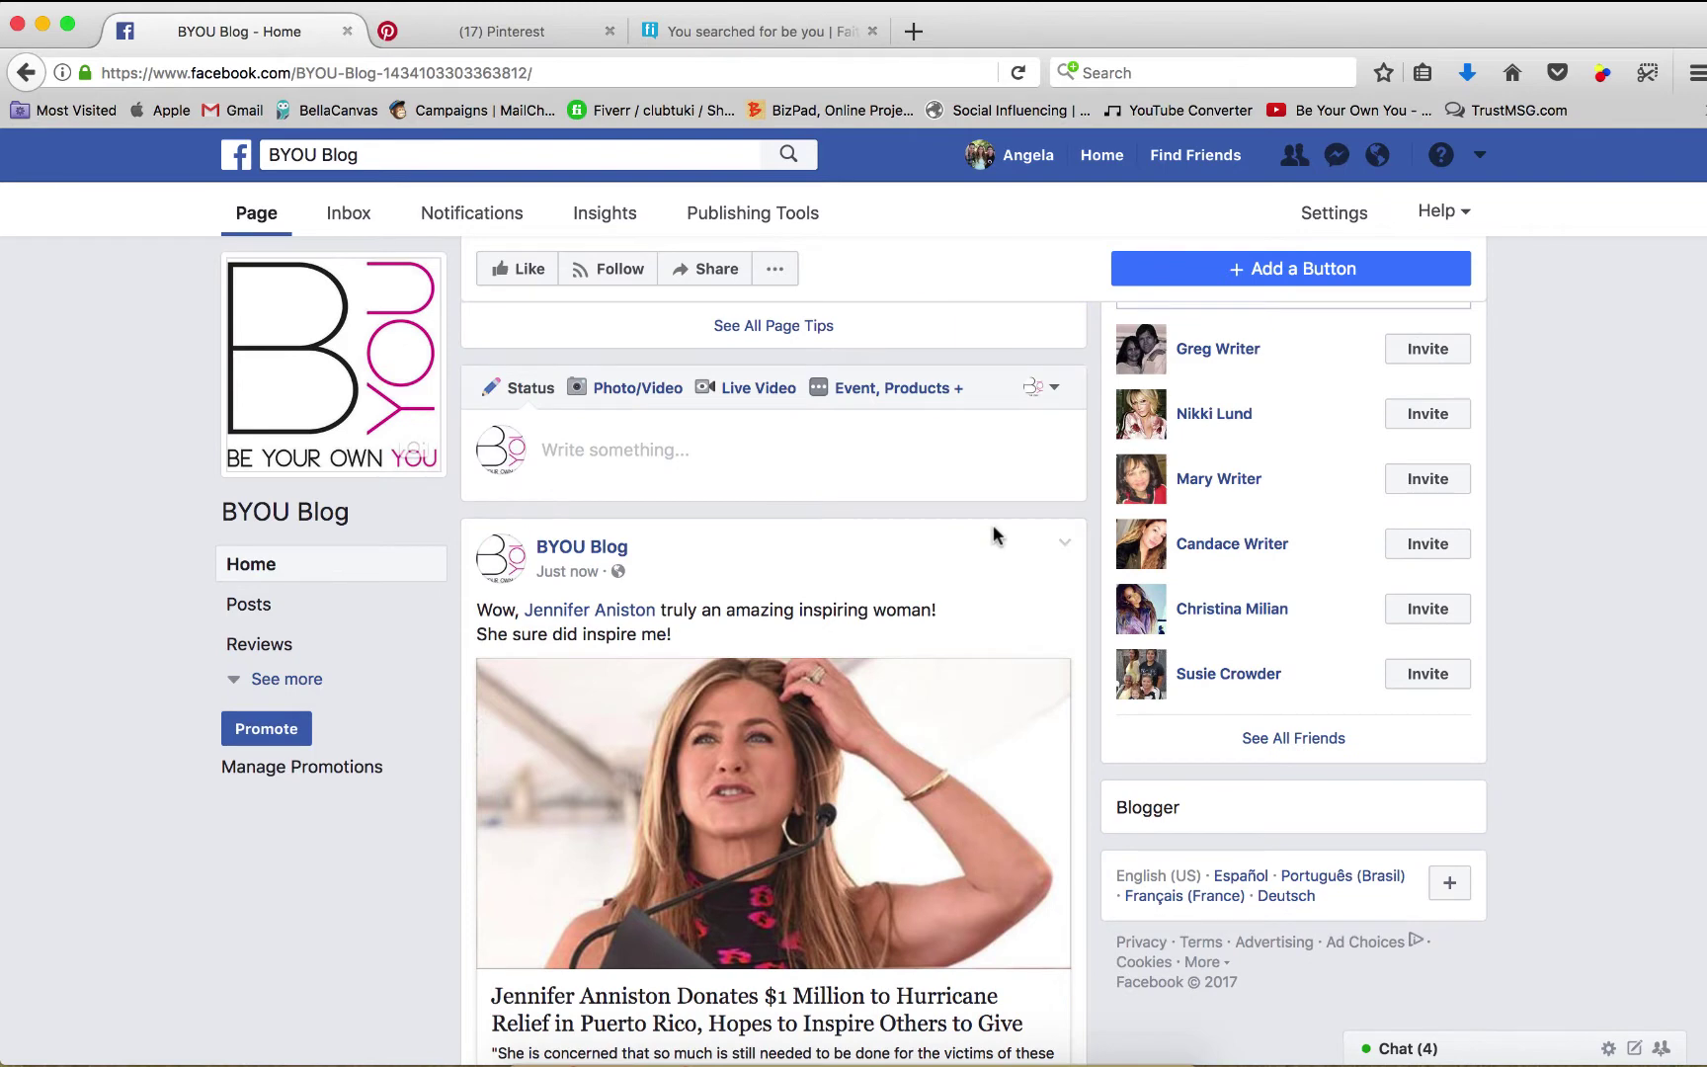
- On Faithit, open the No Diggity airline gate article from the Humor category
left_click(731, 29)
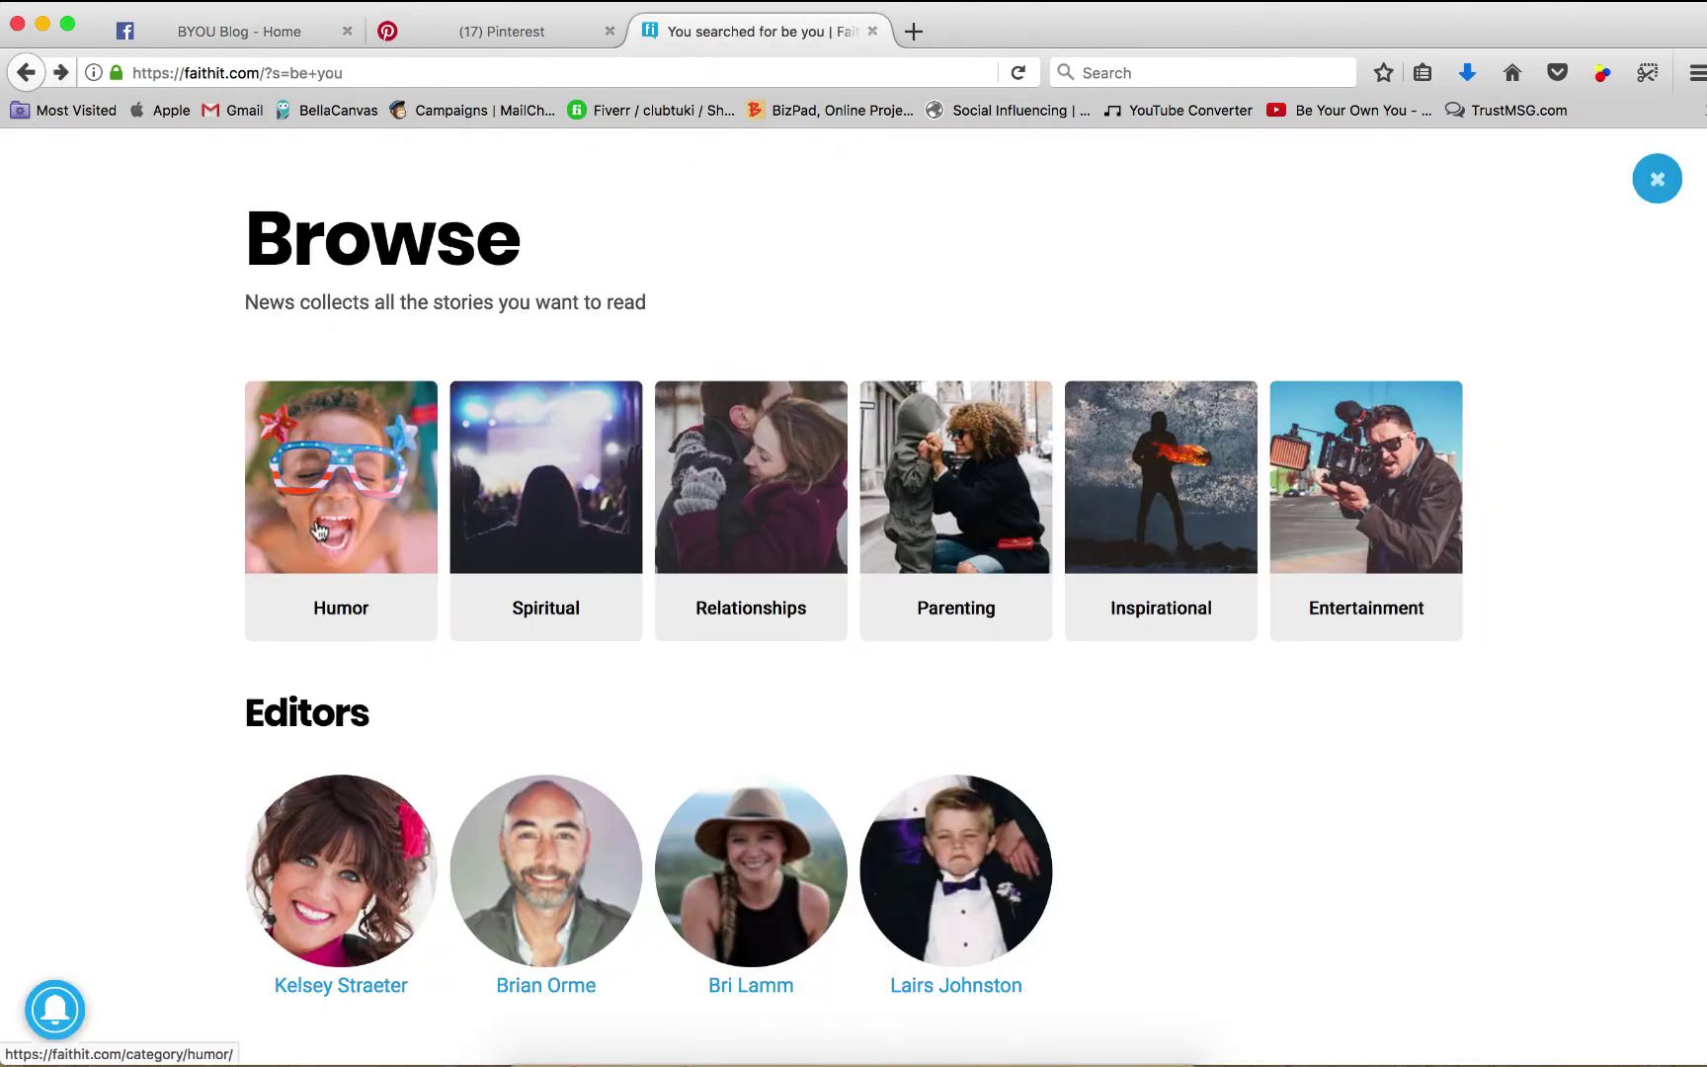
left_click(318, 531)
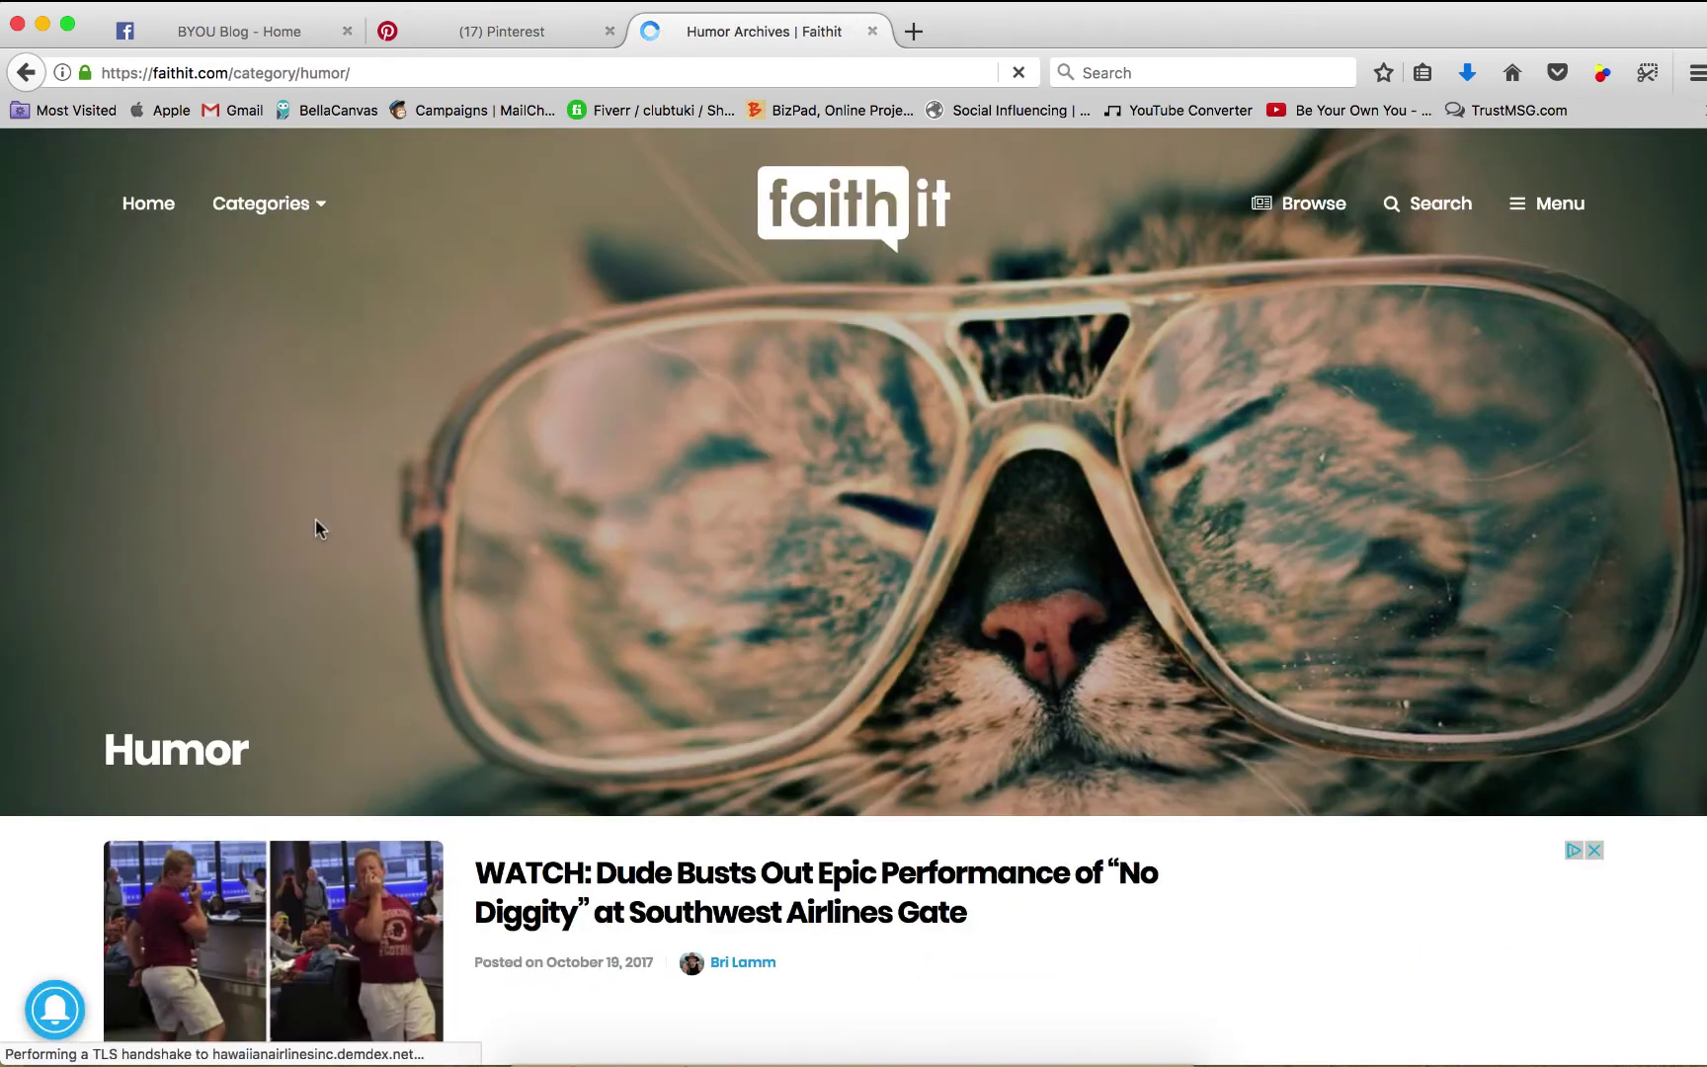
scroll(316, 528, "down", 1)
scroll(313, 528, "down", 5)
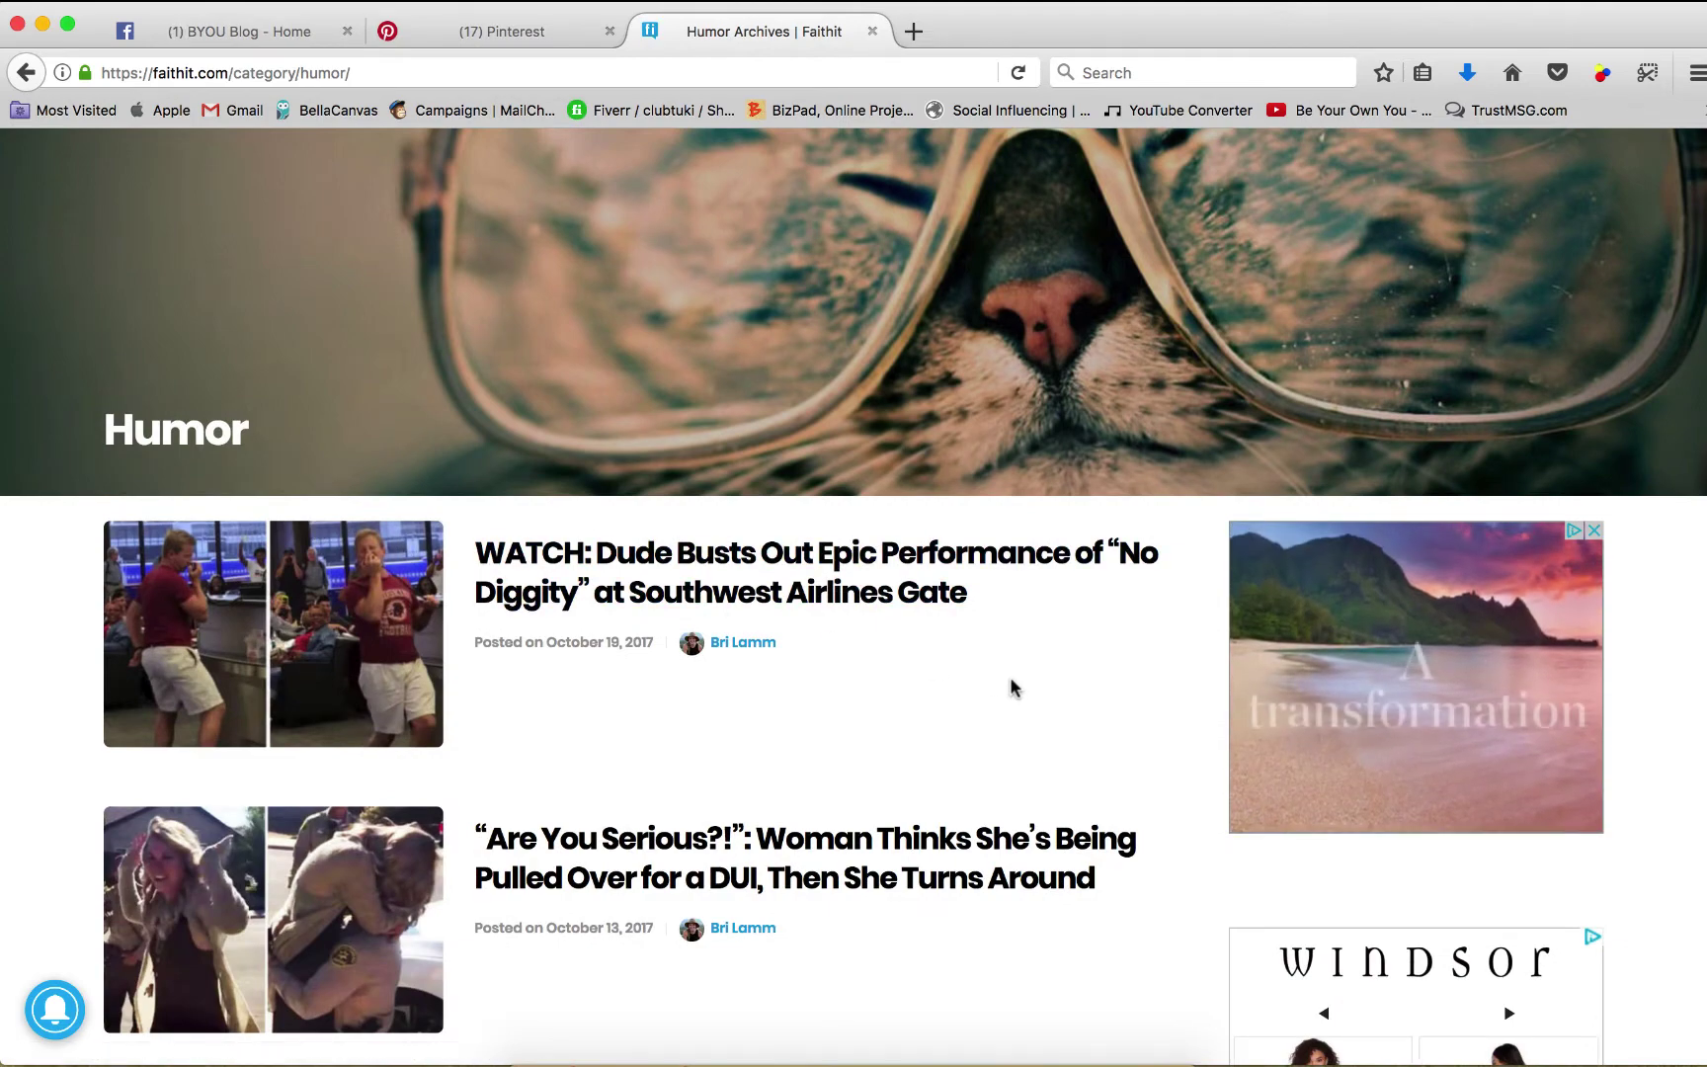
scroll(919, 632, "down", 2)
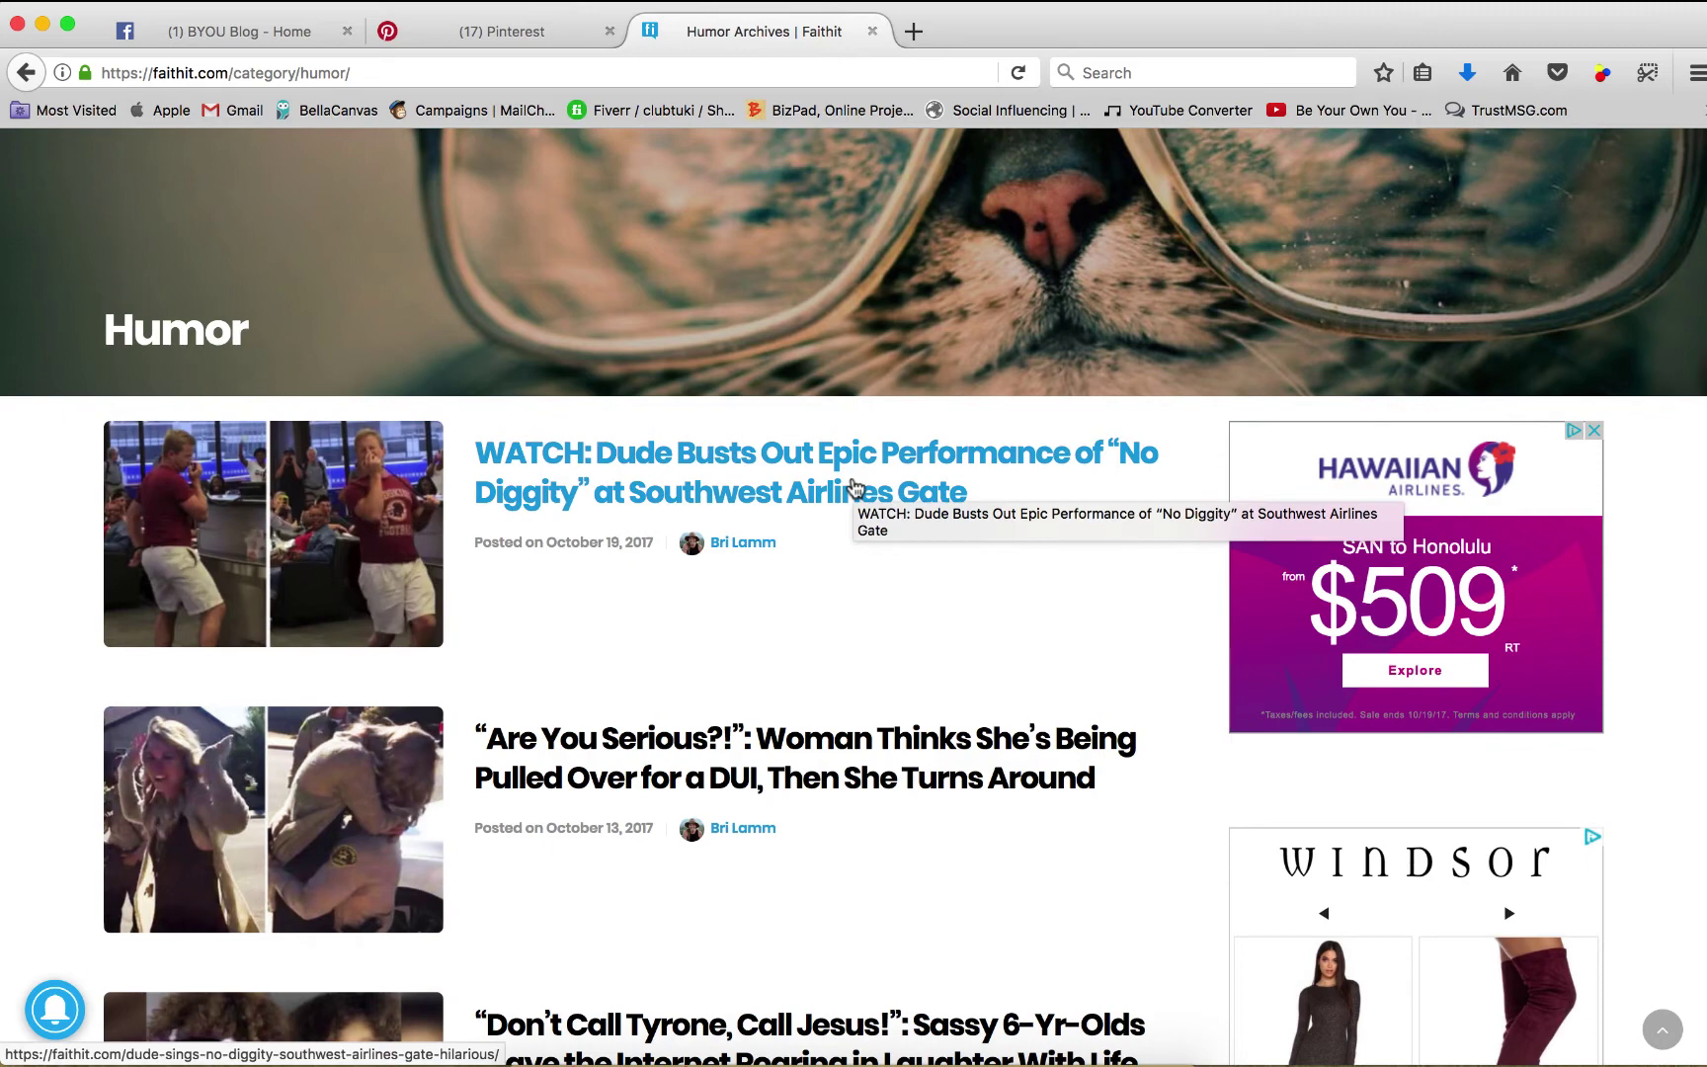
left_click(853, 484)
- Play the karaoke video, seek to about 0:22, pause it, and select the article URL
scroll(856, 486, "down", 3)
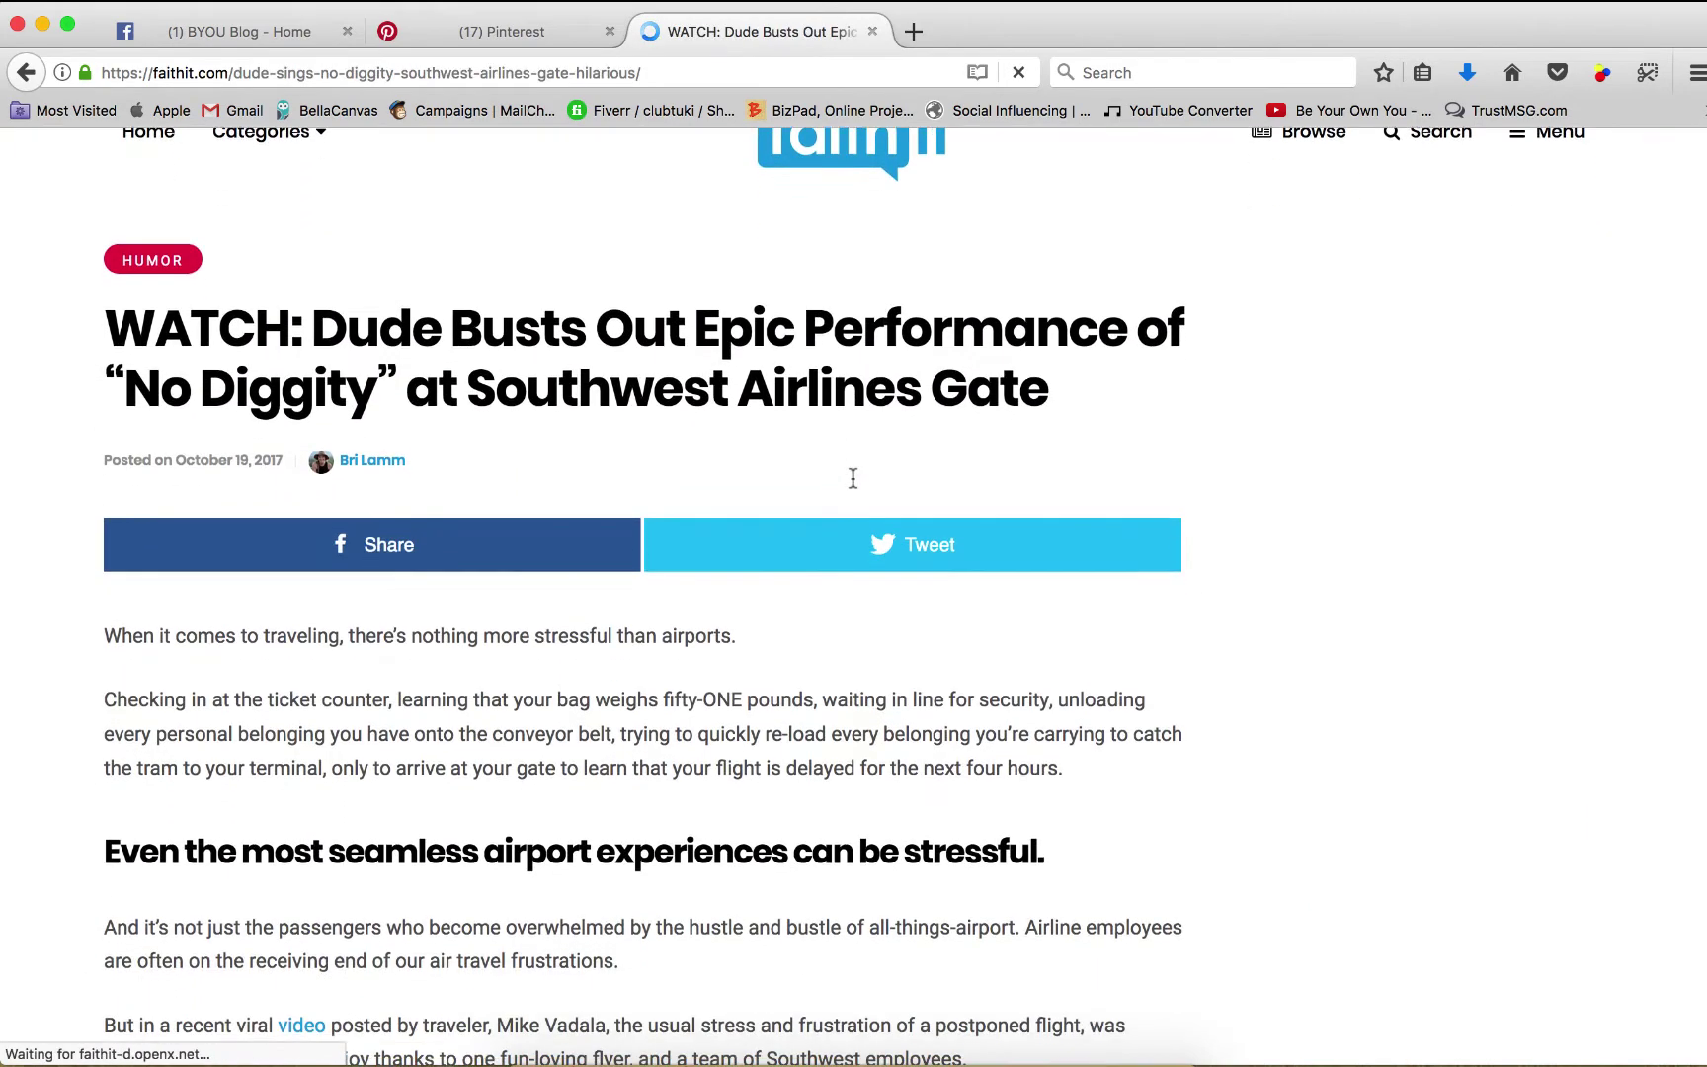
scroll(856, 487, "down", 7)
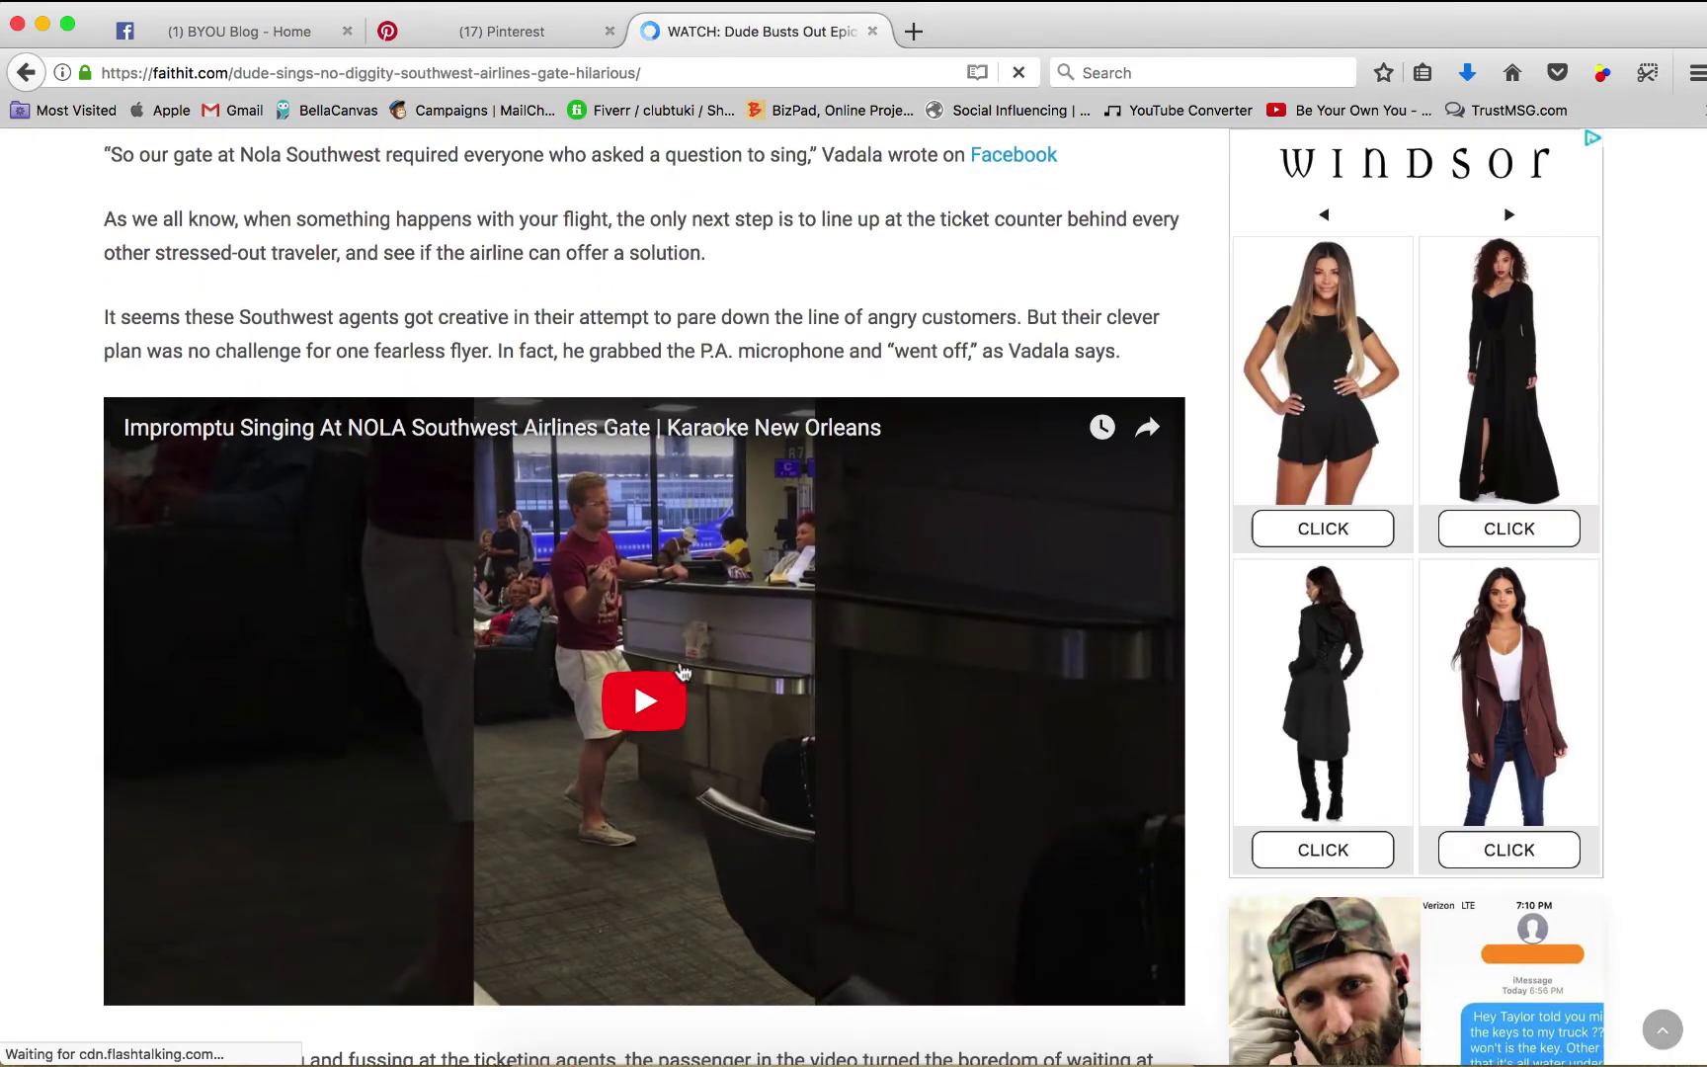
left_click(667, 593)
scroll(917, 336, "down", 3)
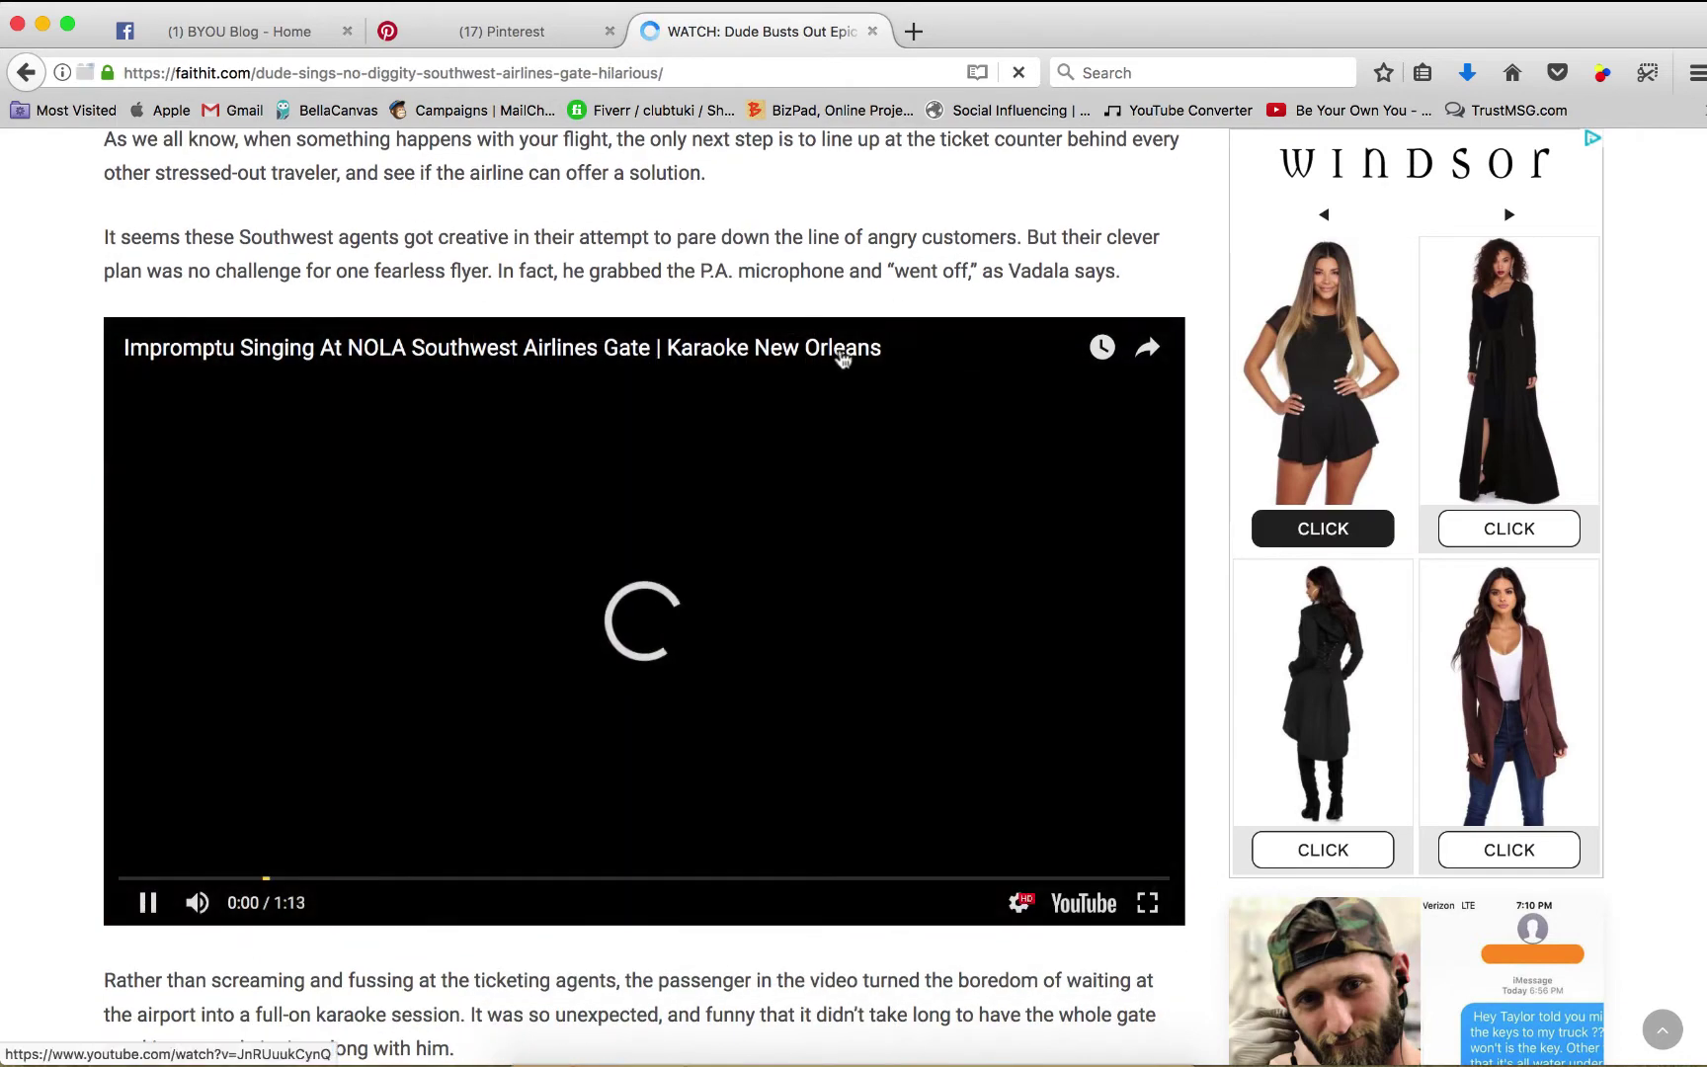
scroll(890, 326, "up", 1)
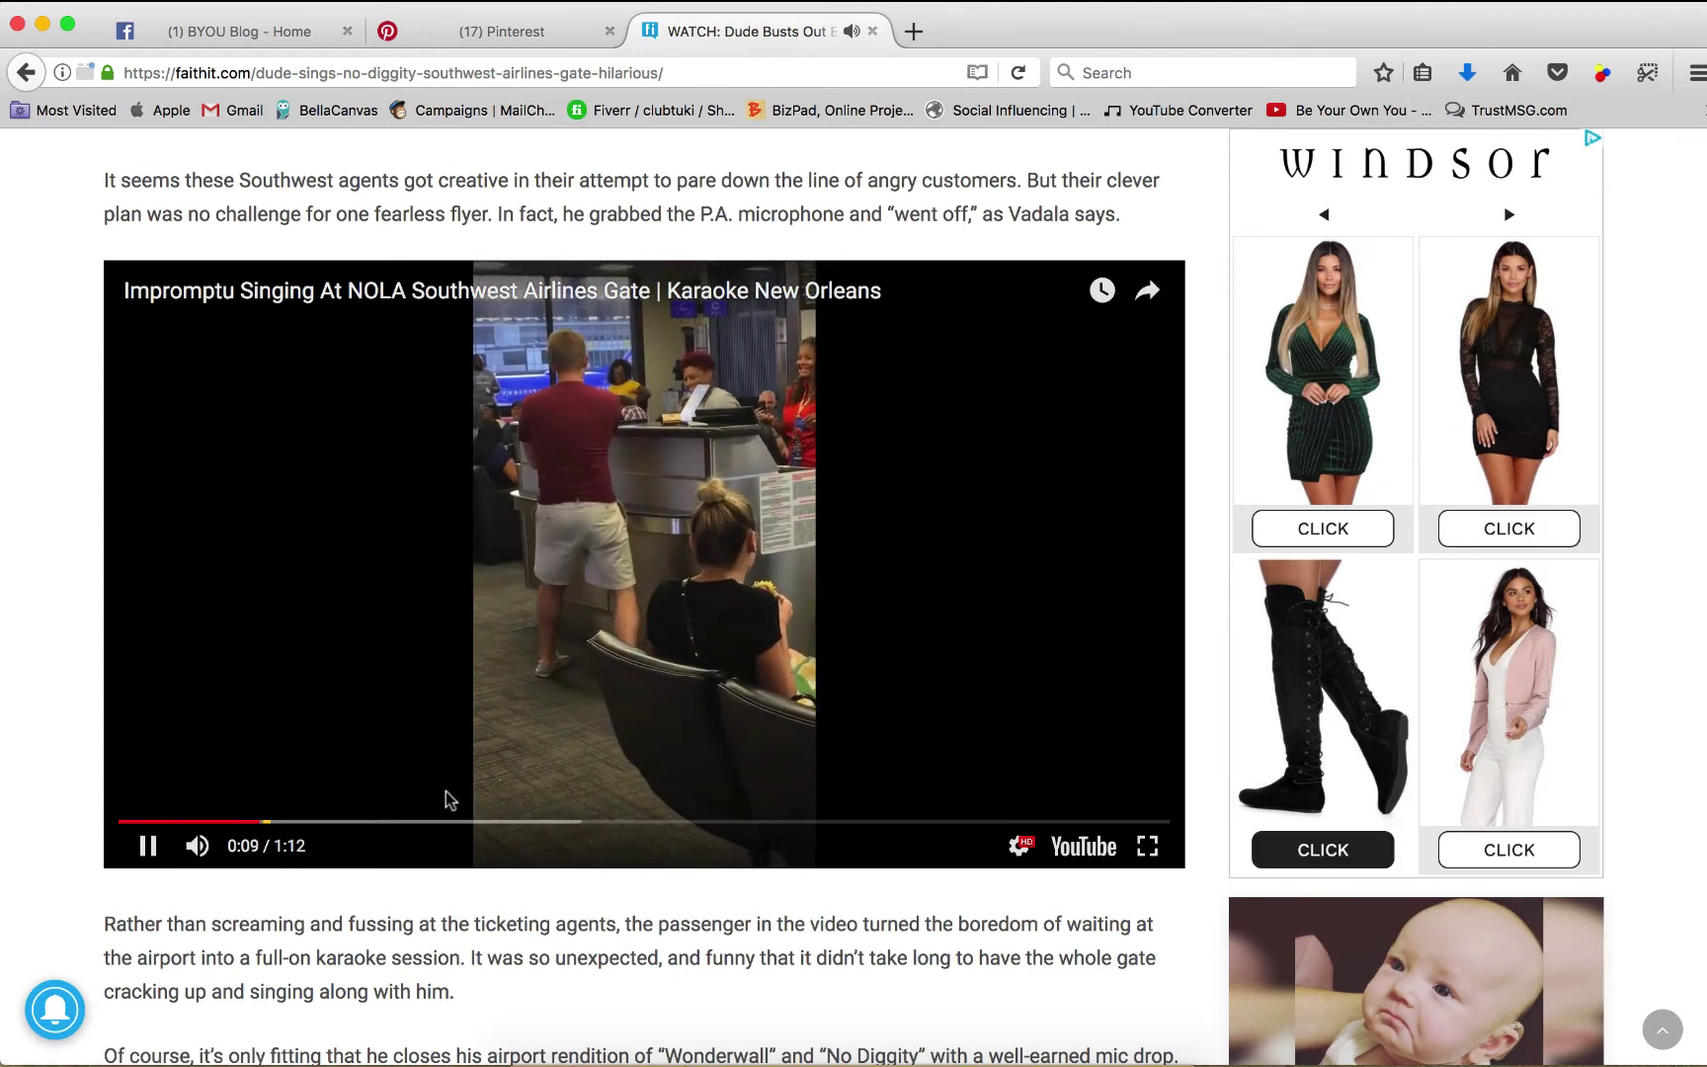
left_click(440, 821)
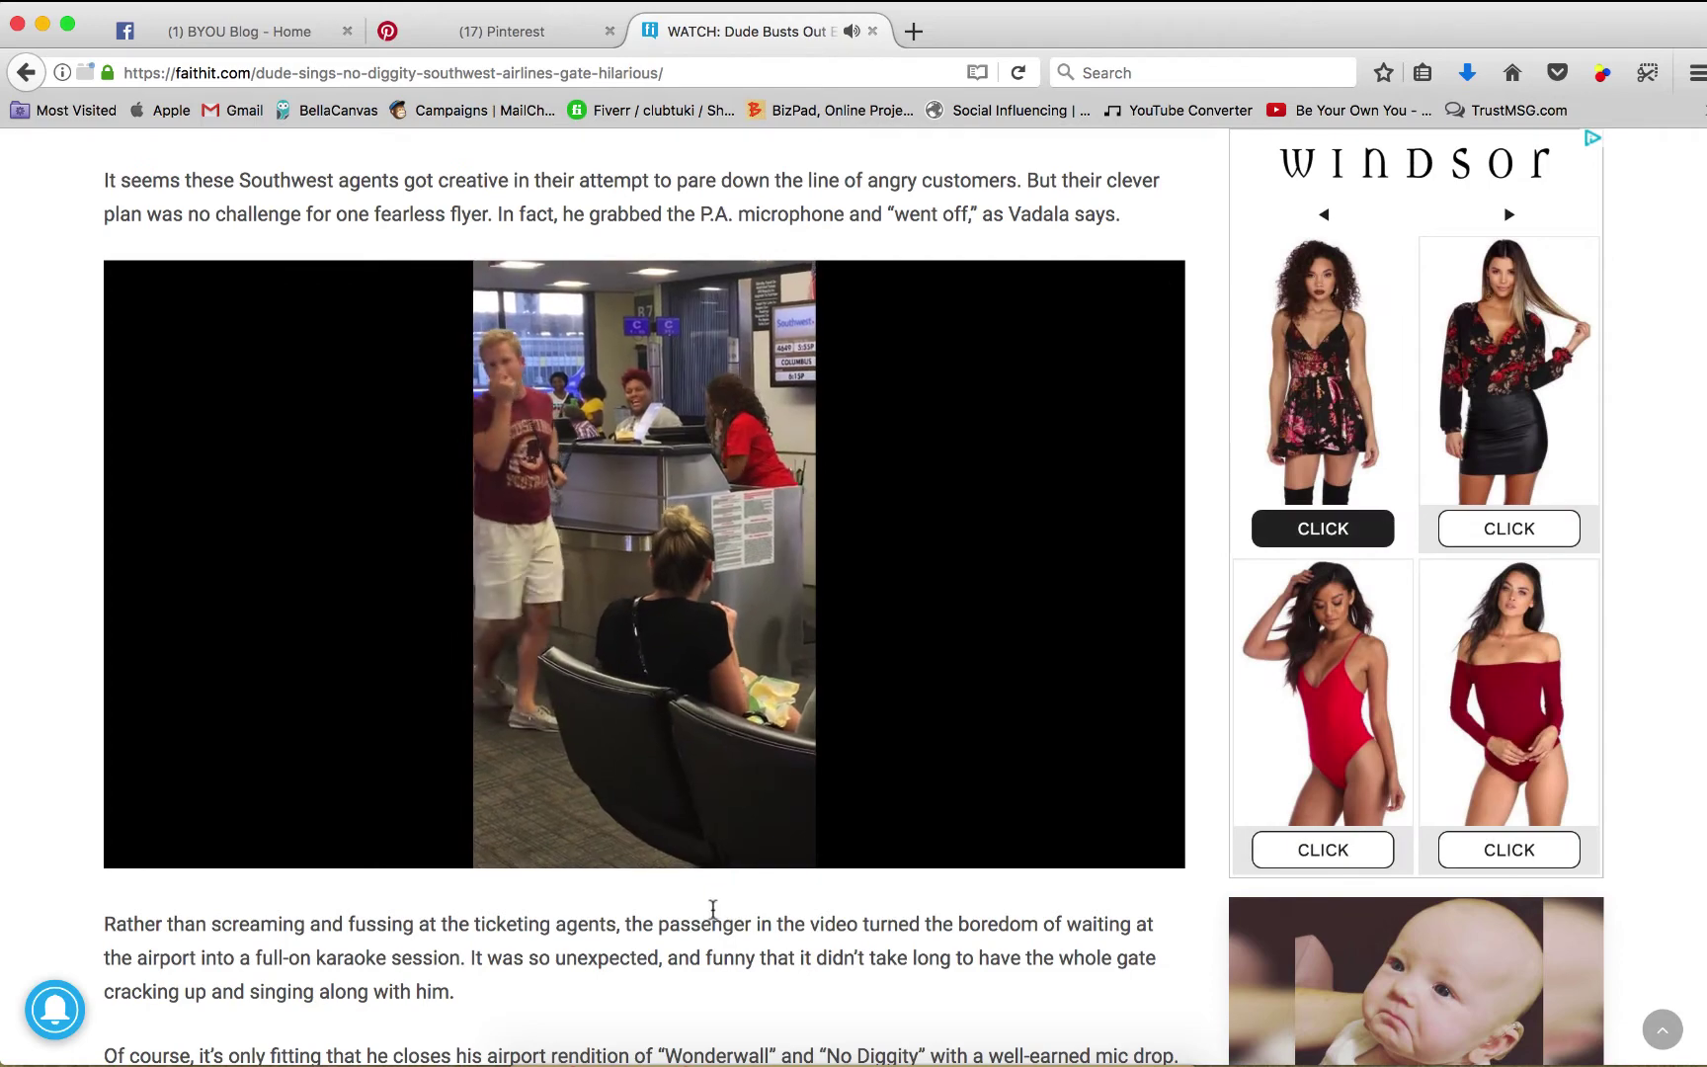
scroll(713, 917, "up", 1)
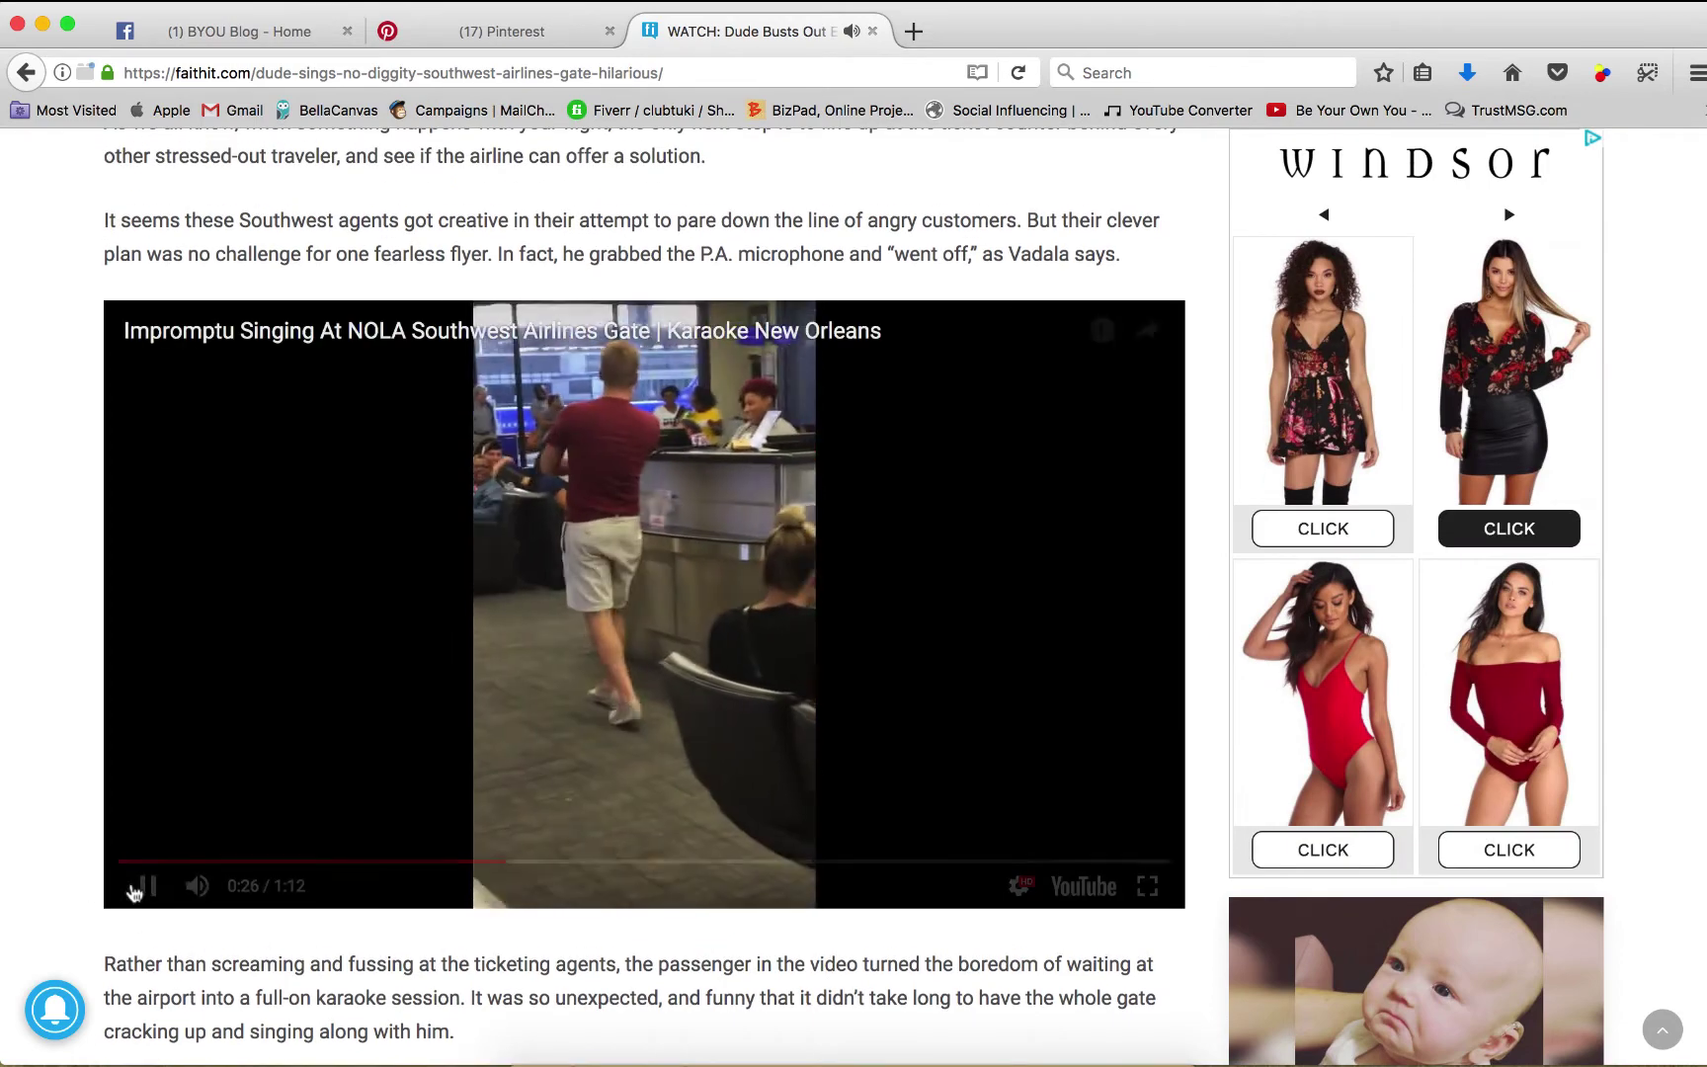
left_click(147, 885)
scroll(565, 408, "up", 10)
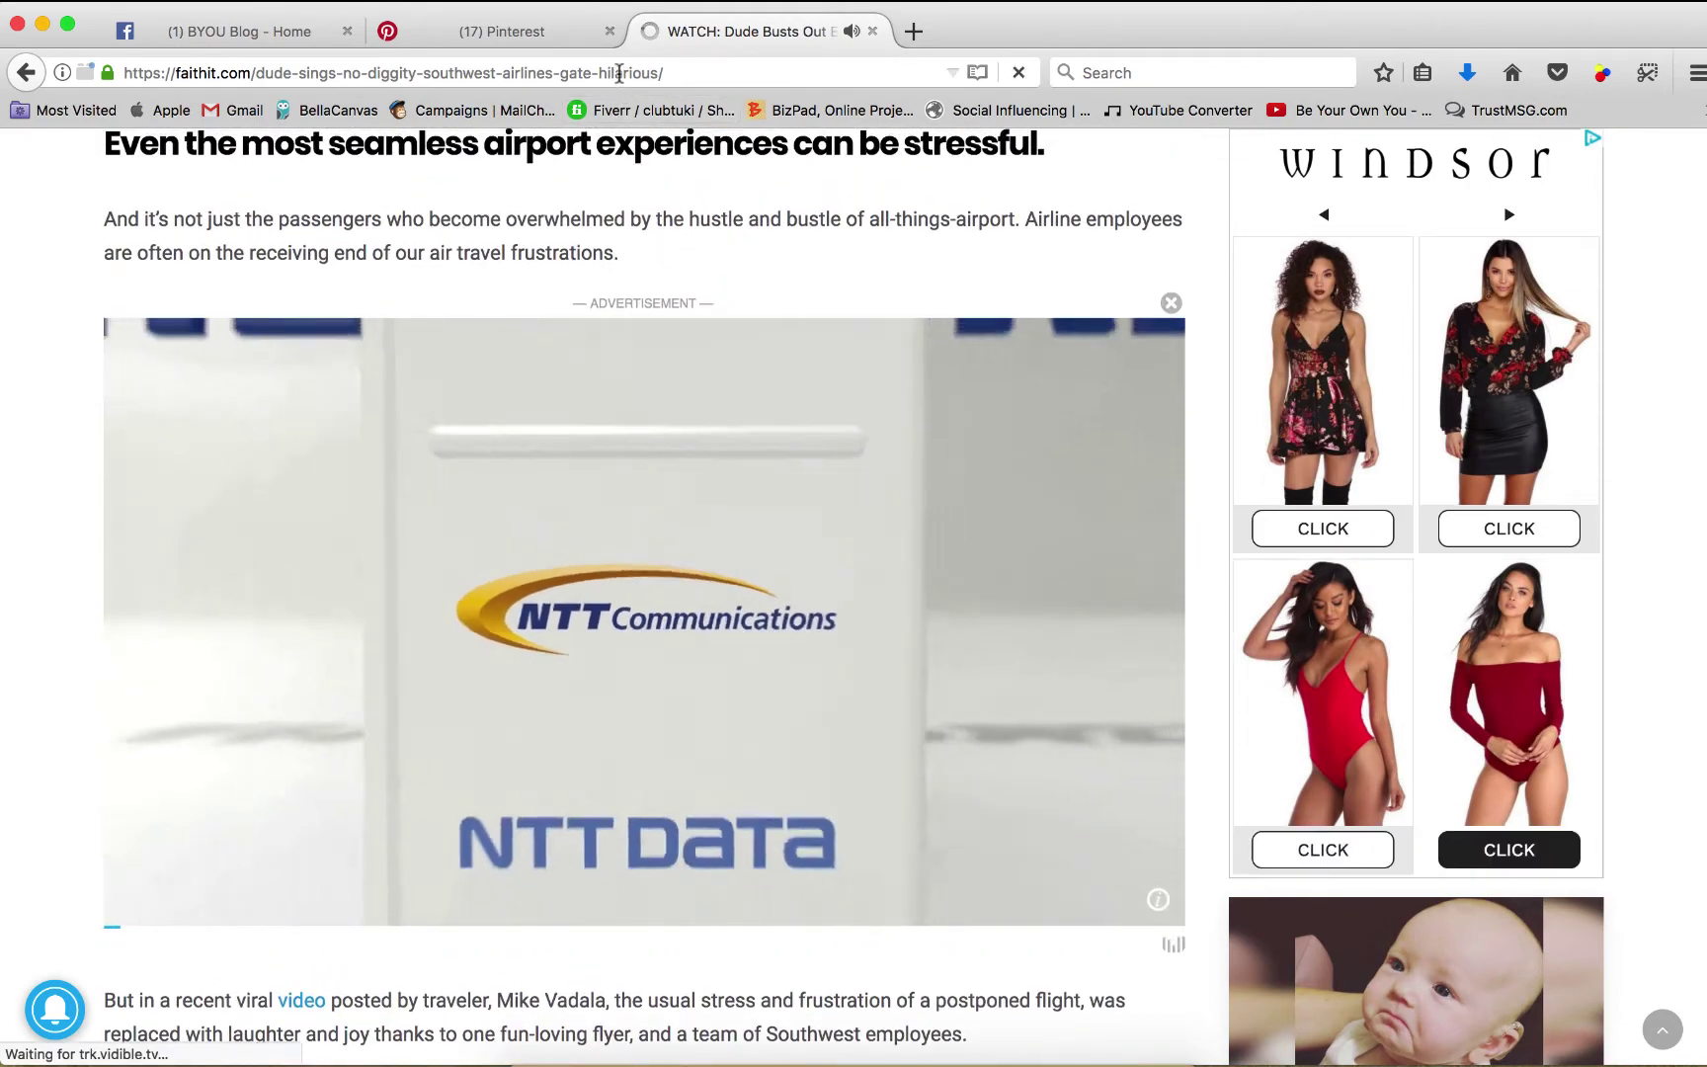
left_click(619, 73)
key("super+c")
- Start a new BYOU Blog post with the pasted Faithit link and select the URL text
key("super+1")
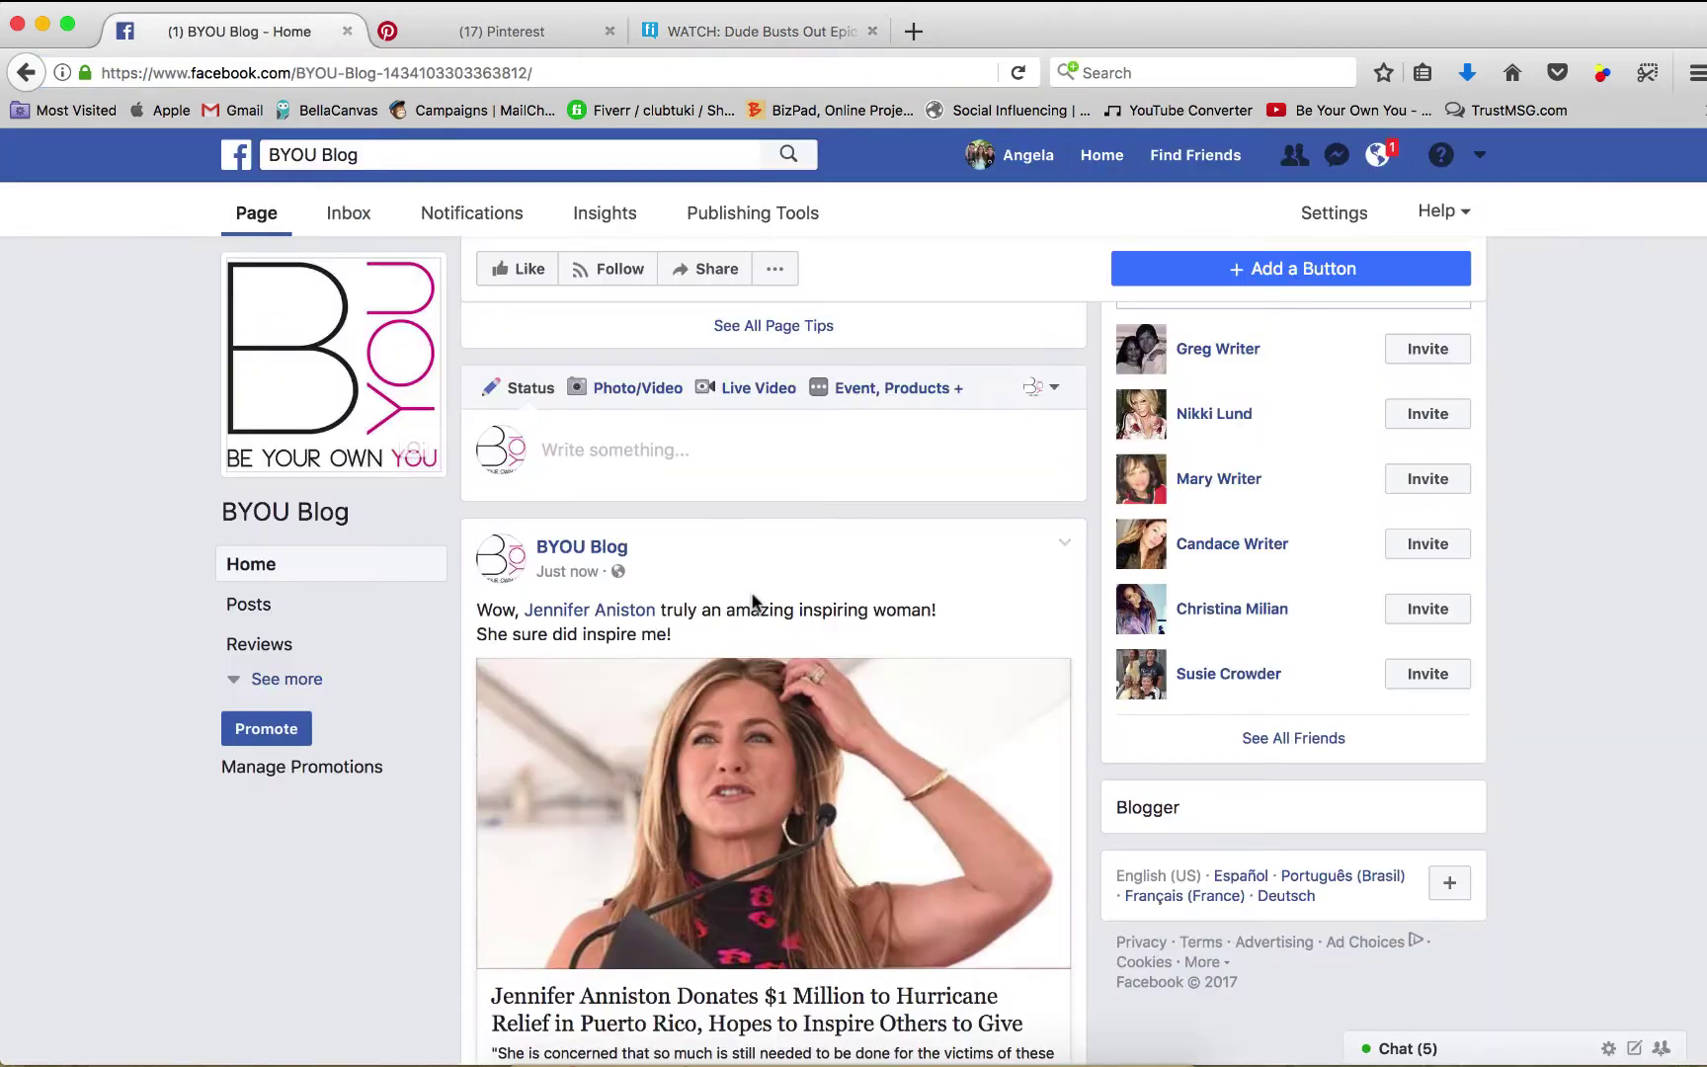
left_click(633, 441)
key("super+v")
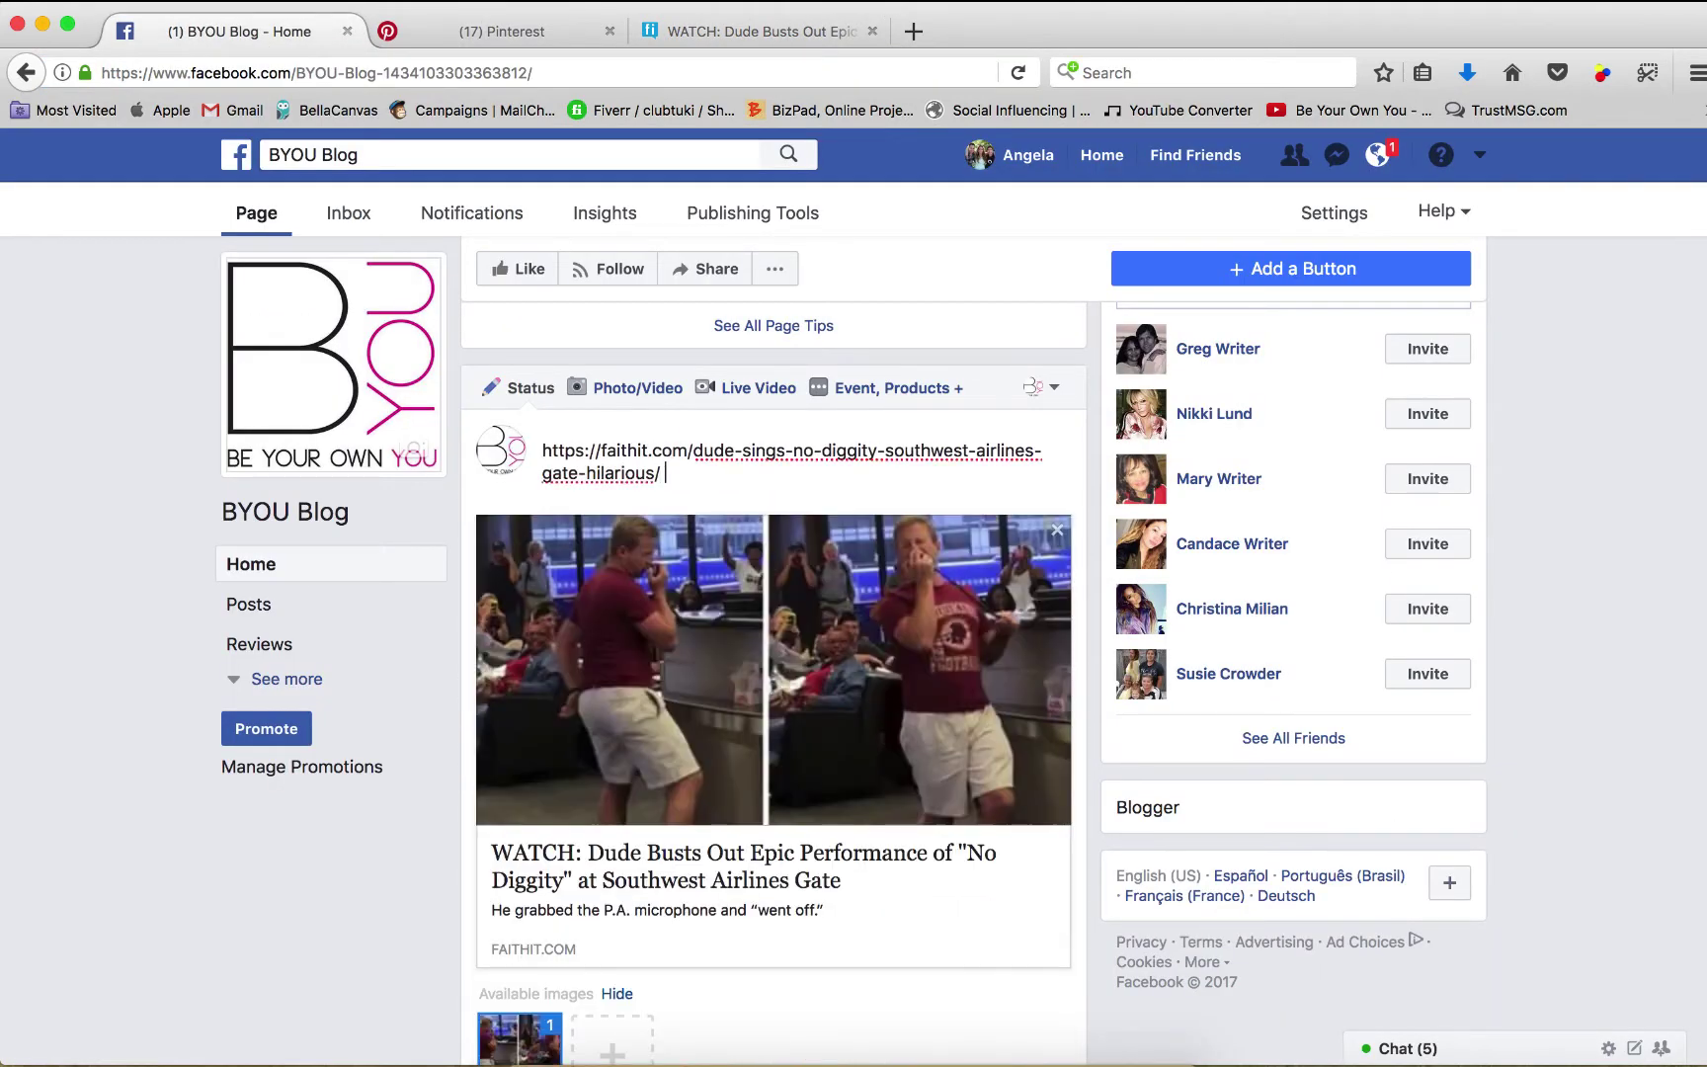
scroll(692, 545, "down", 1)
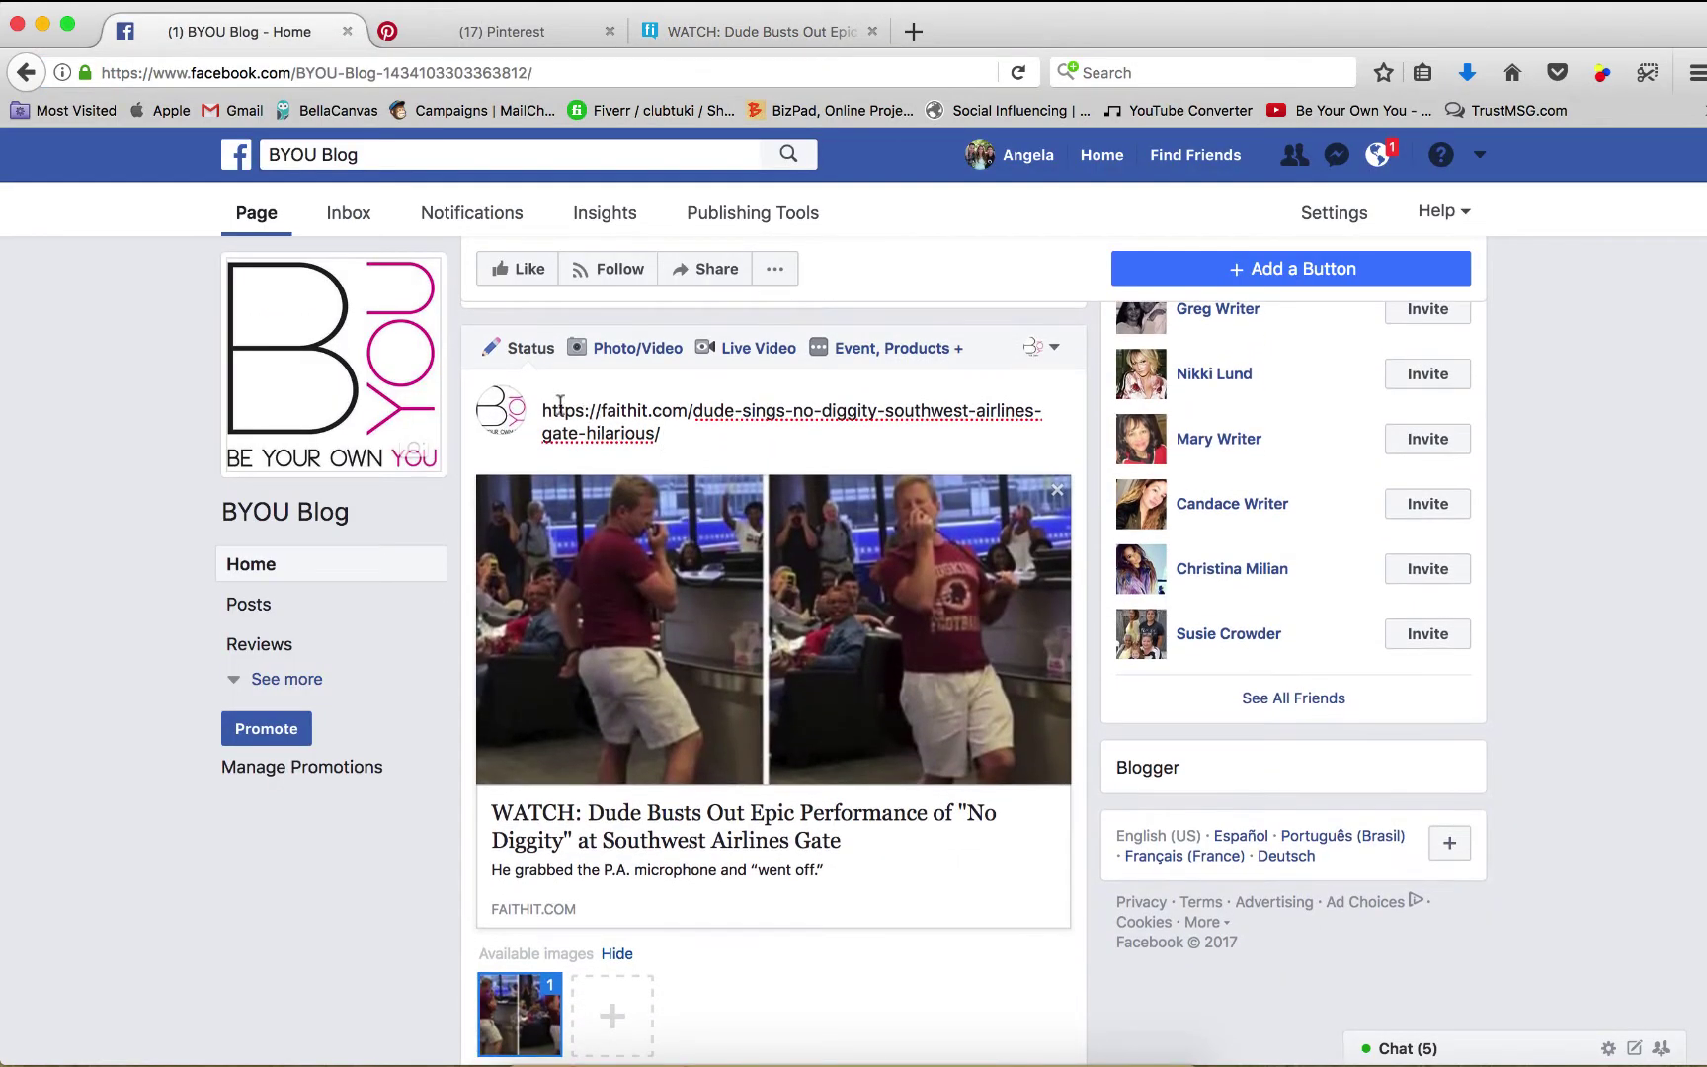
left_click_drag(657, 431, 511, 397)
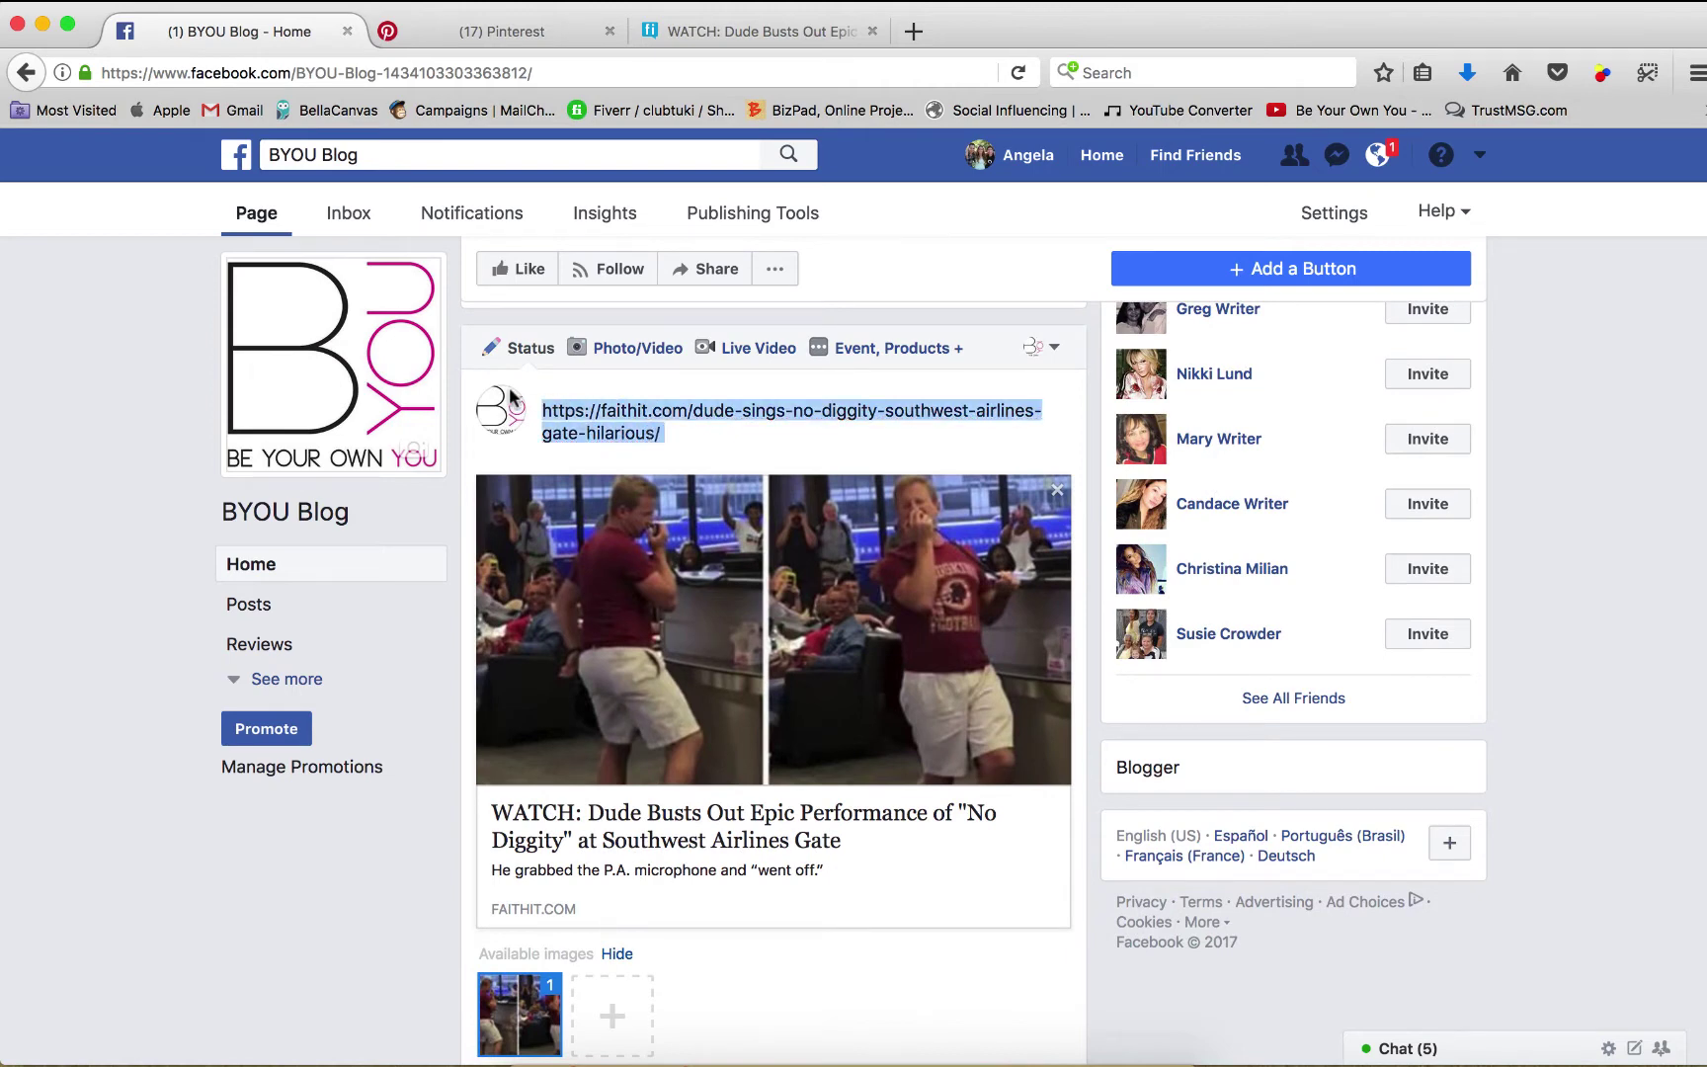
- Replace the URL with the caption 'OMG you won't believe what happened?!' / 'Click the link below to watch'
type("OMG")
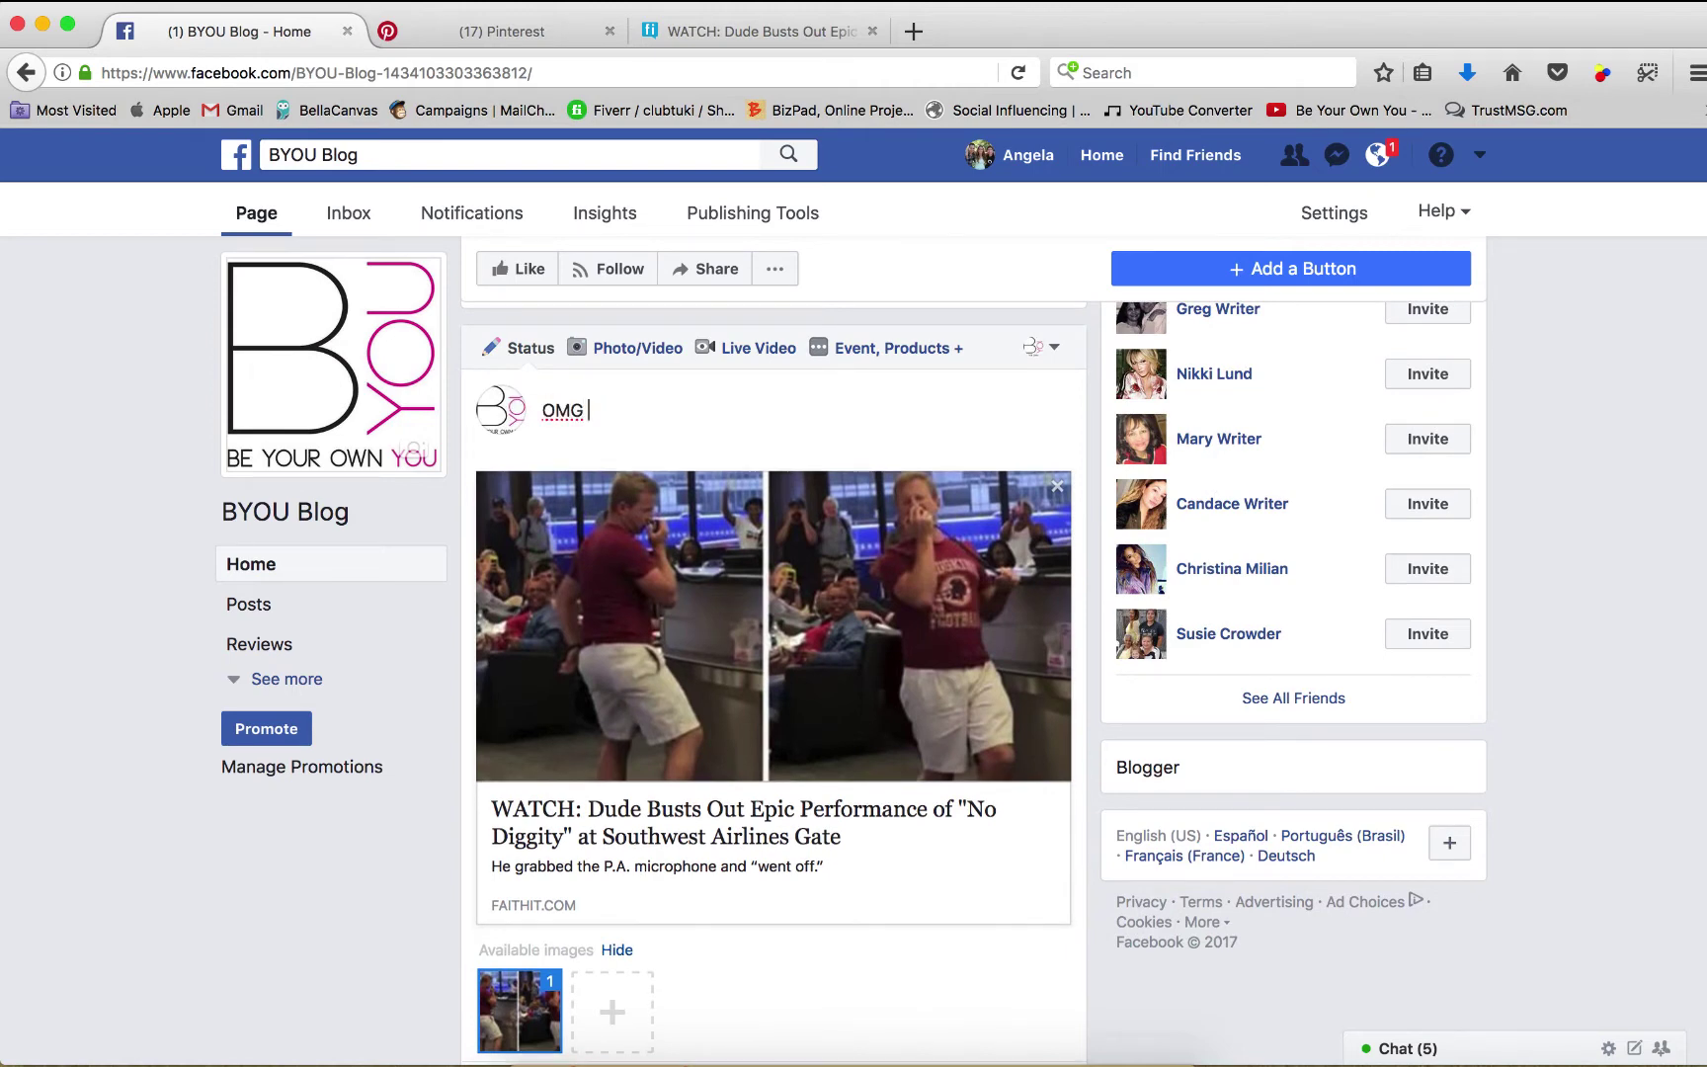
type(" you won't believe what hpap")
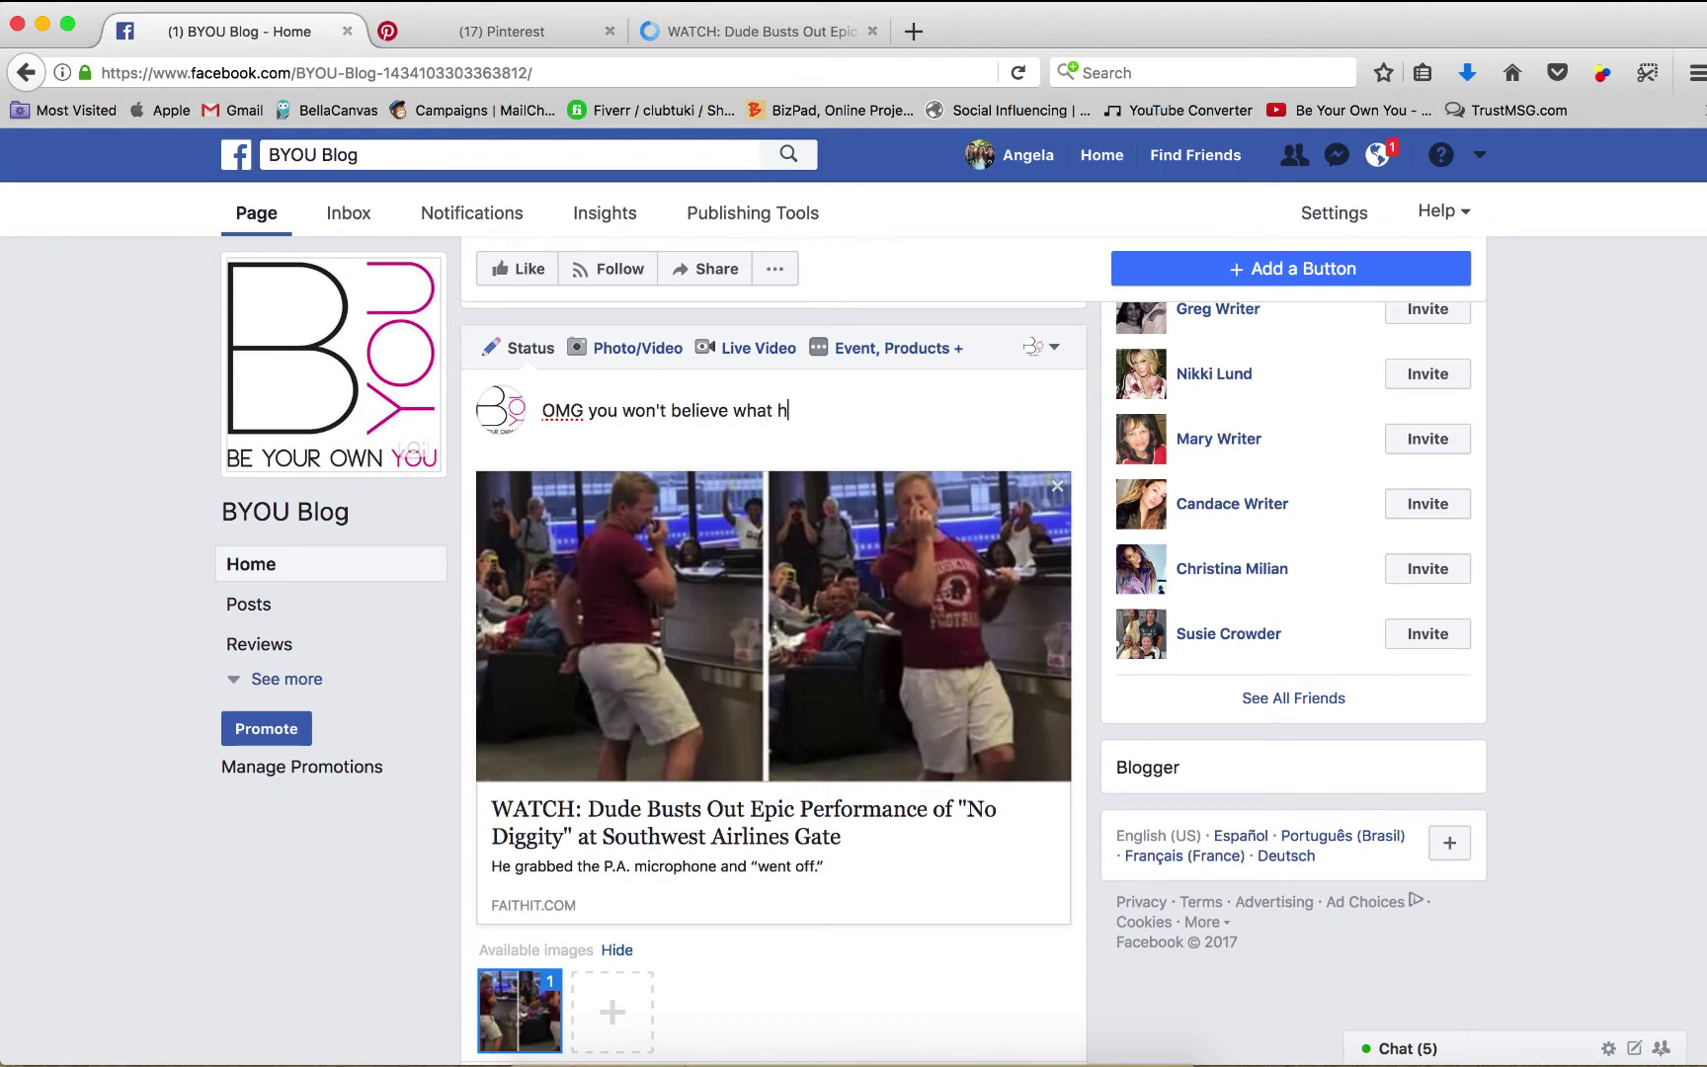
key("BackSpace")
key("BackSpace")
key("BackSpace")
type("appened?!")
key("Return")
type("Click the link below to watch...")
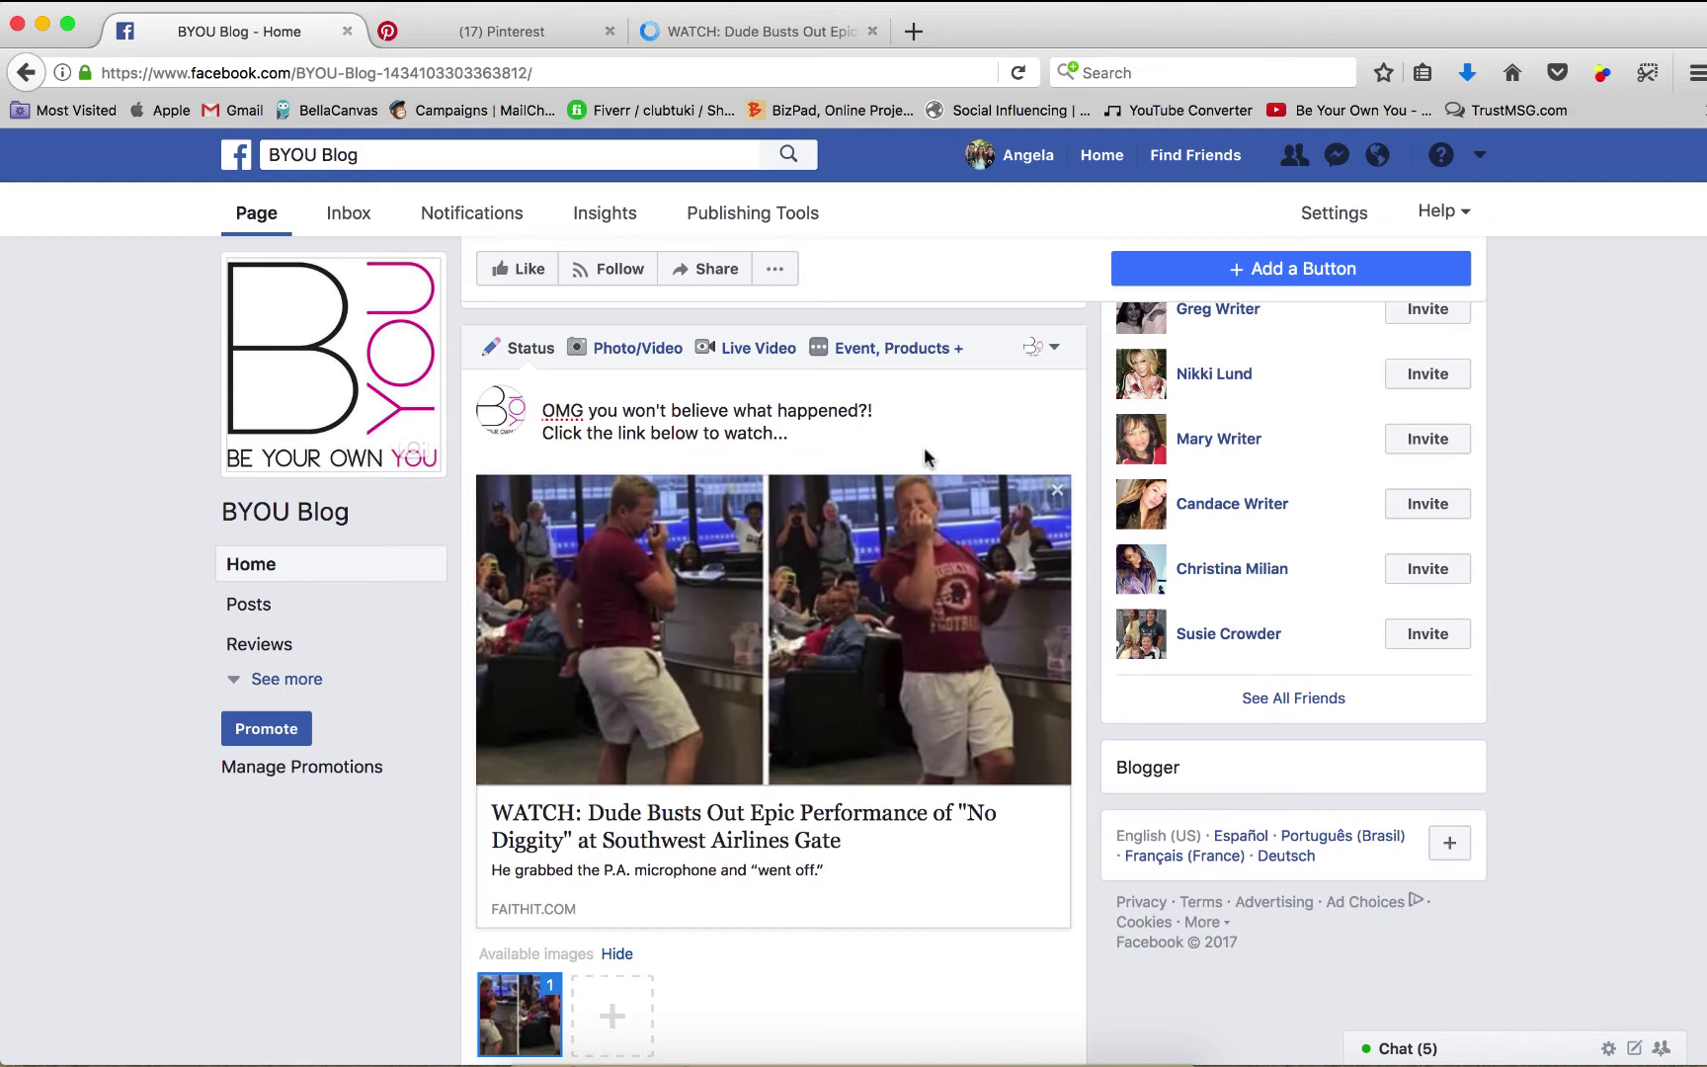
- Use Publish's Schedule option to set 10/19/2017 at 5:17 PM PDT and confirm
scroll(925, 446, "down", 2)
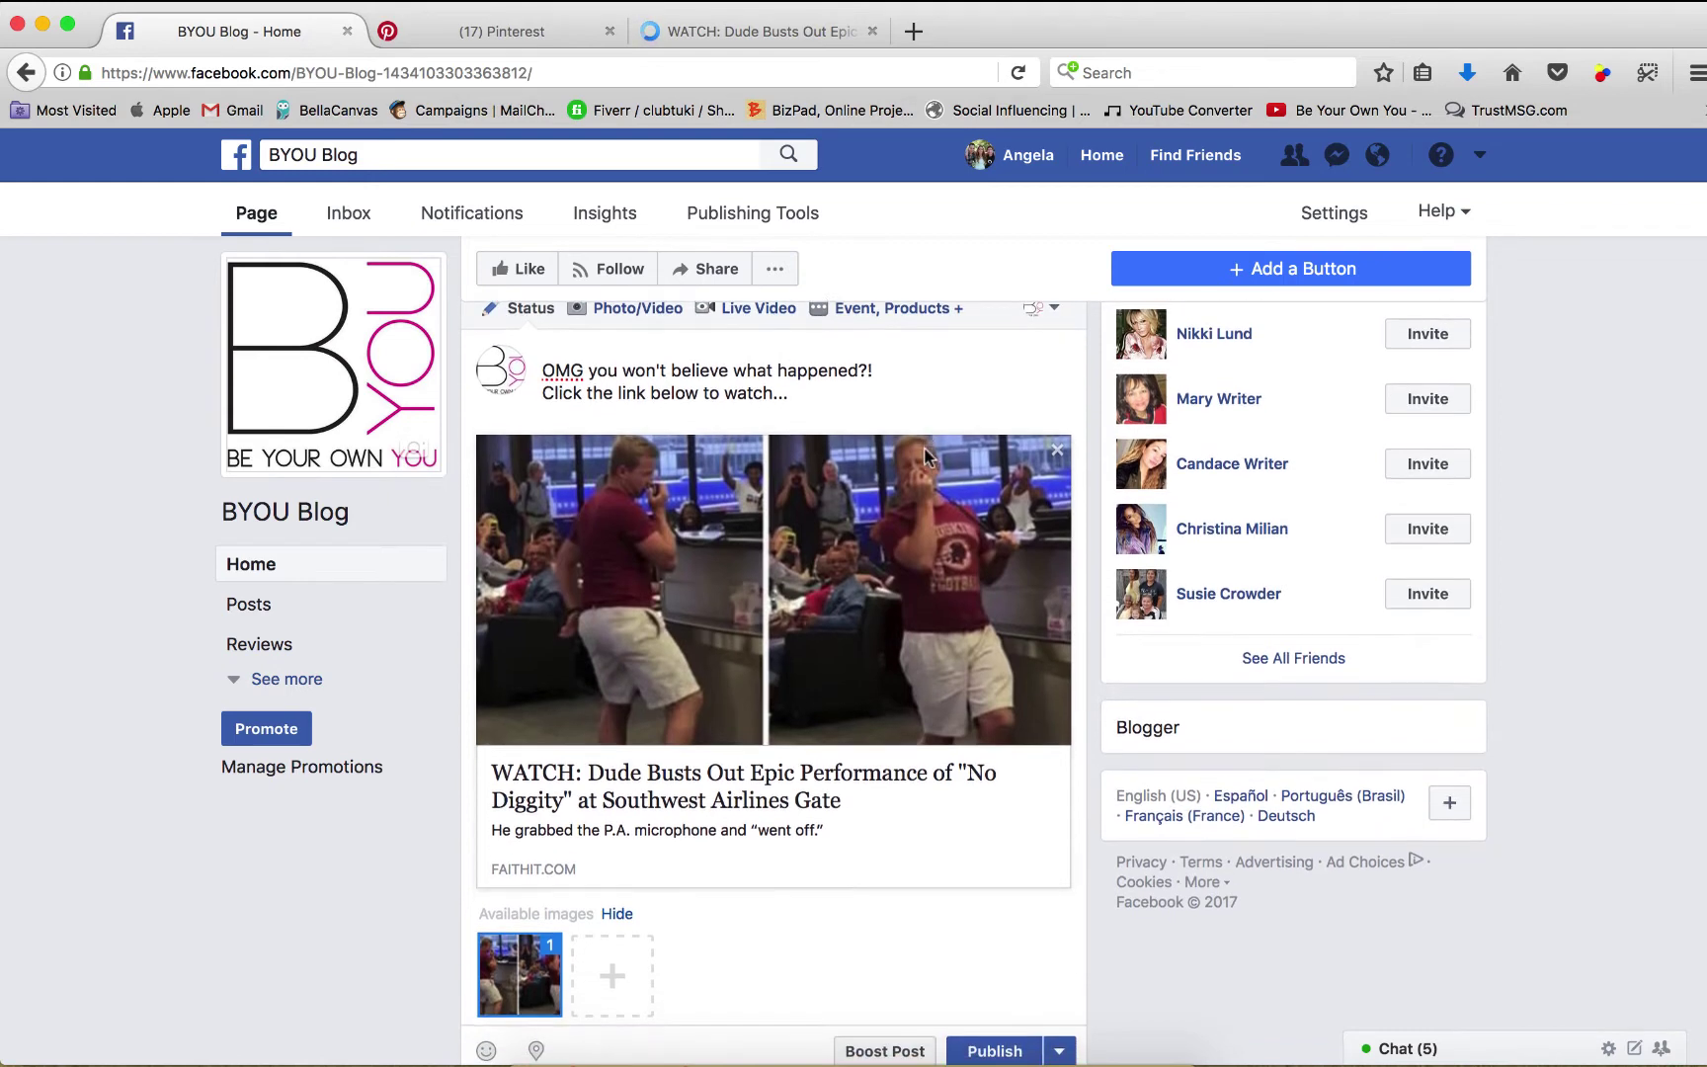
scroll(1126, 939, "down", 5)
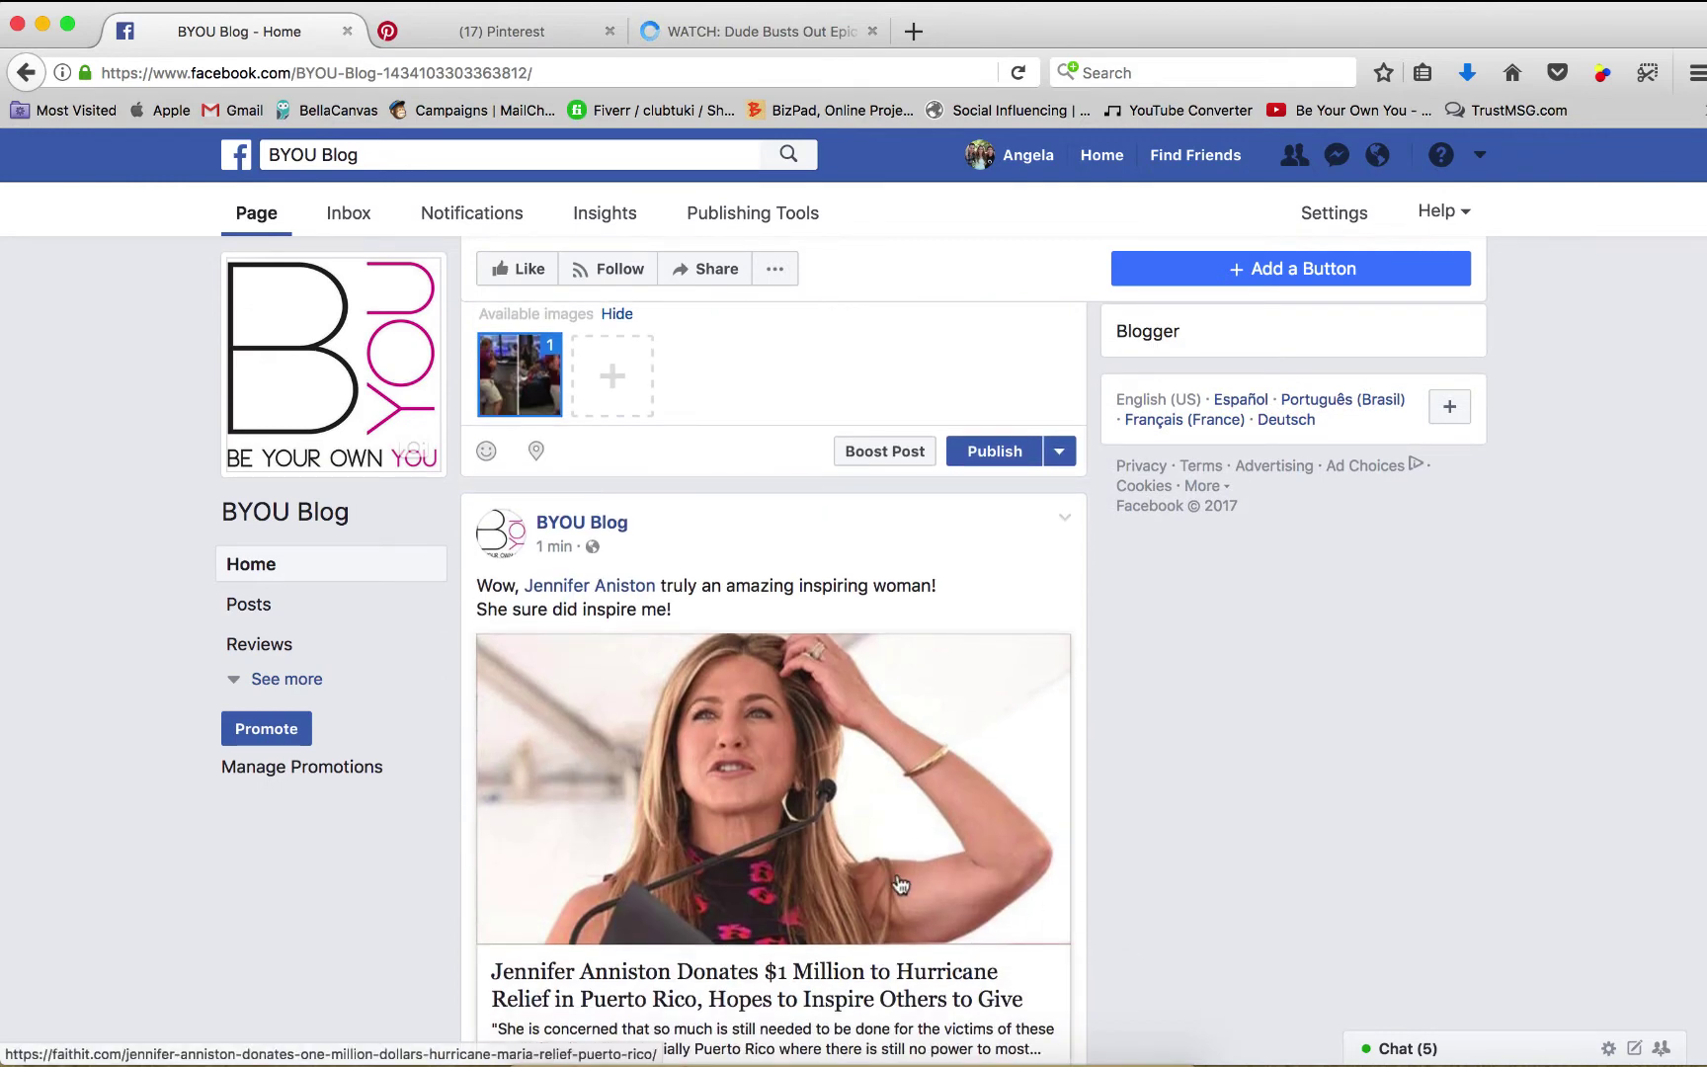
scroll(978, 761, "up", 4)
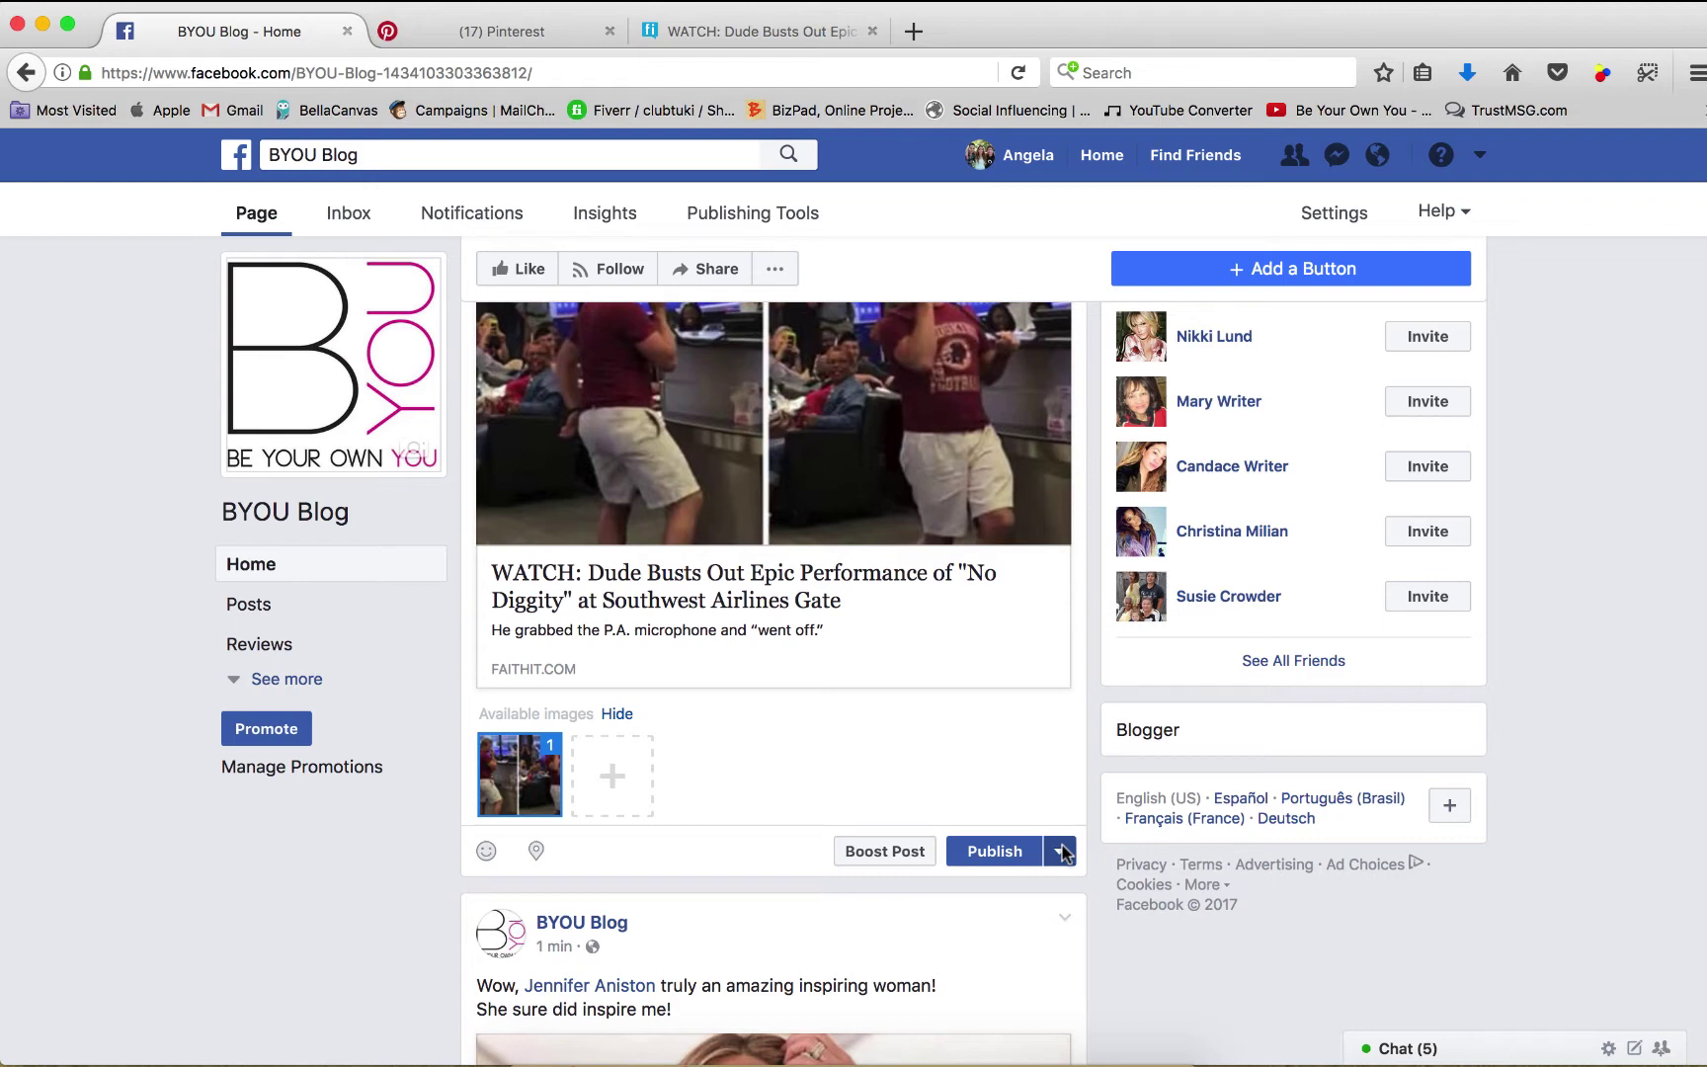
left_click(1062, 847)
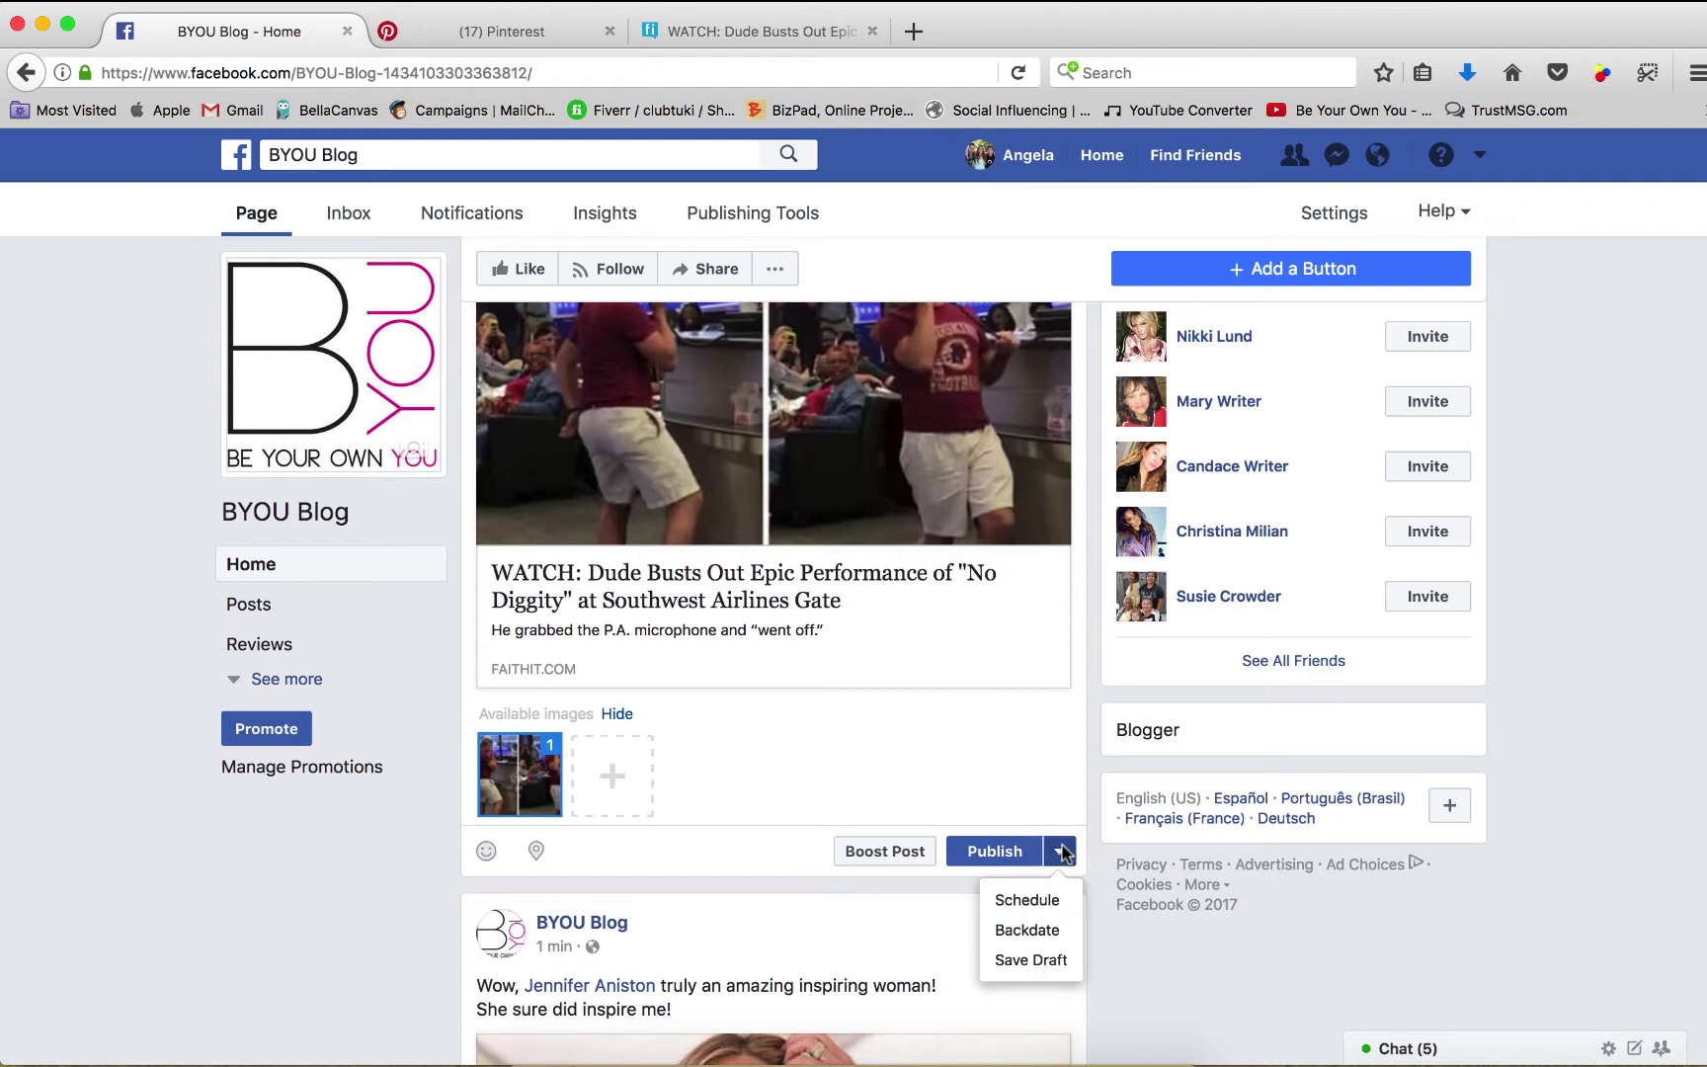
left_click(1054, 898)
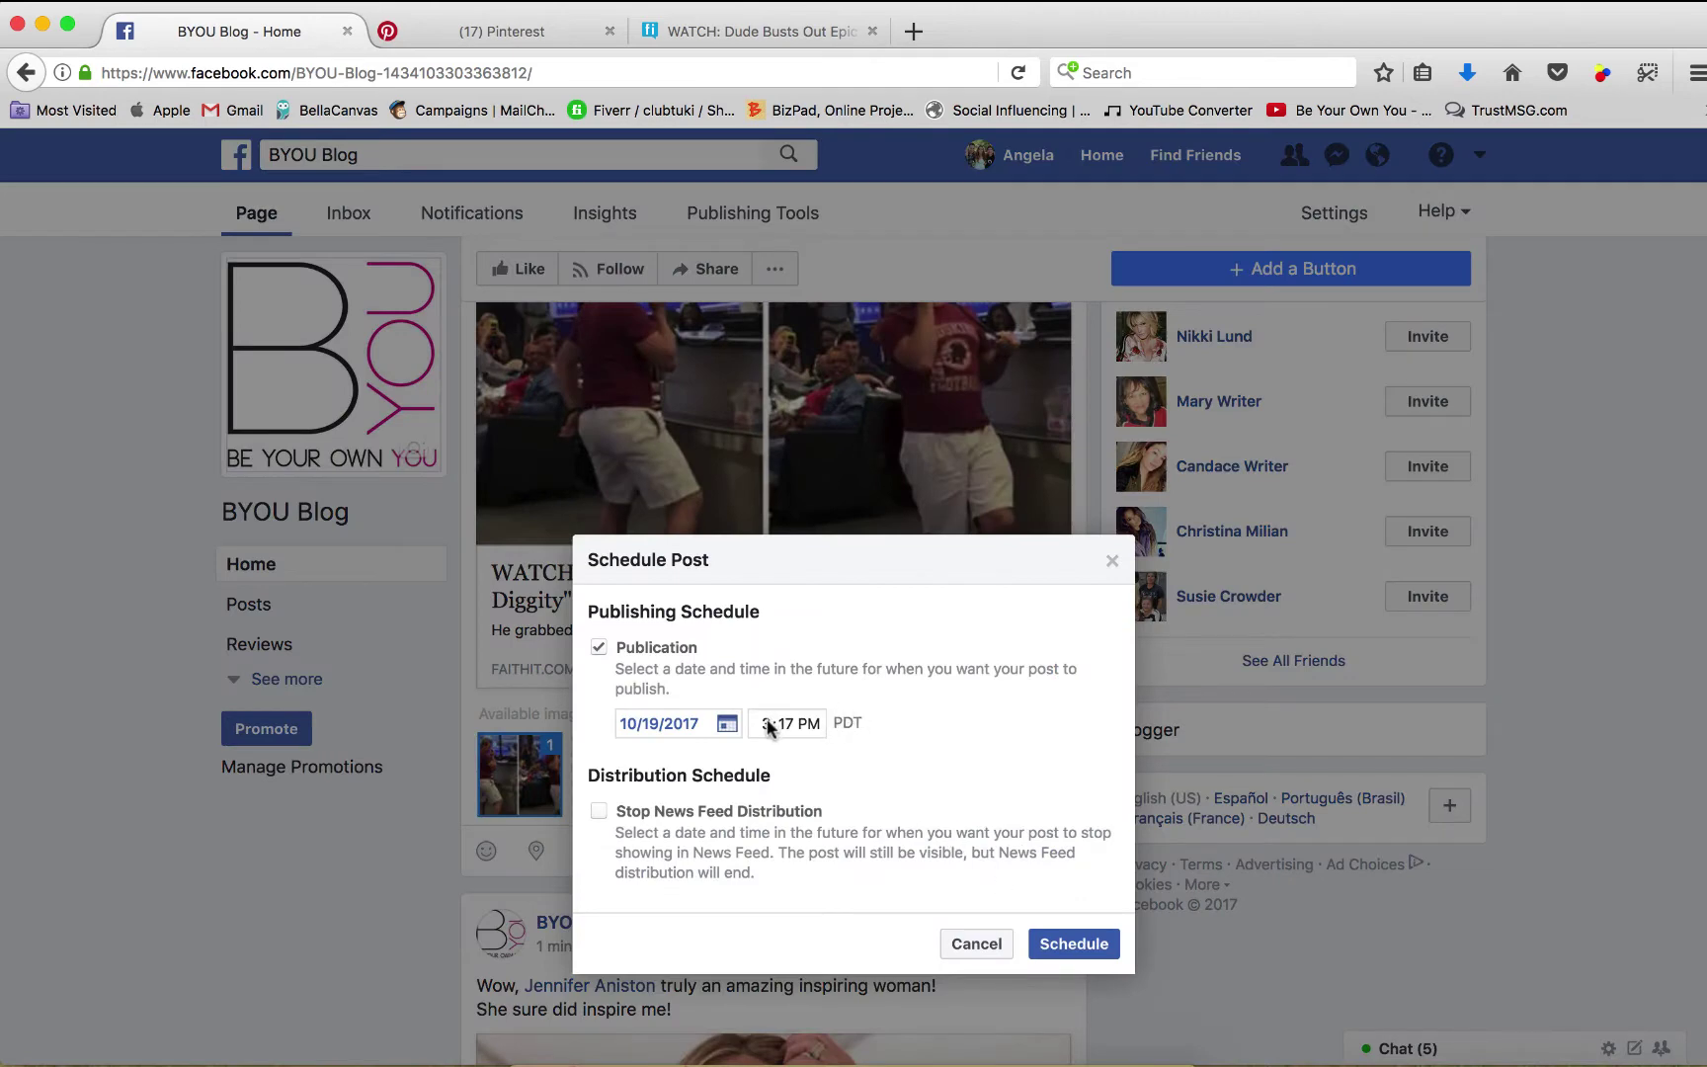
left_click(766, 727)
key("shift+Tab")
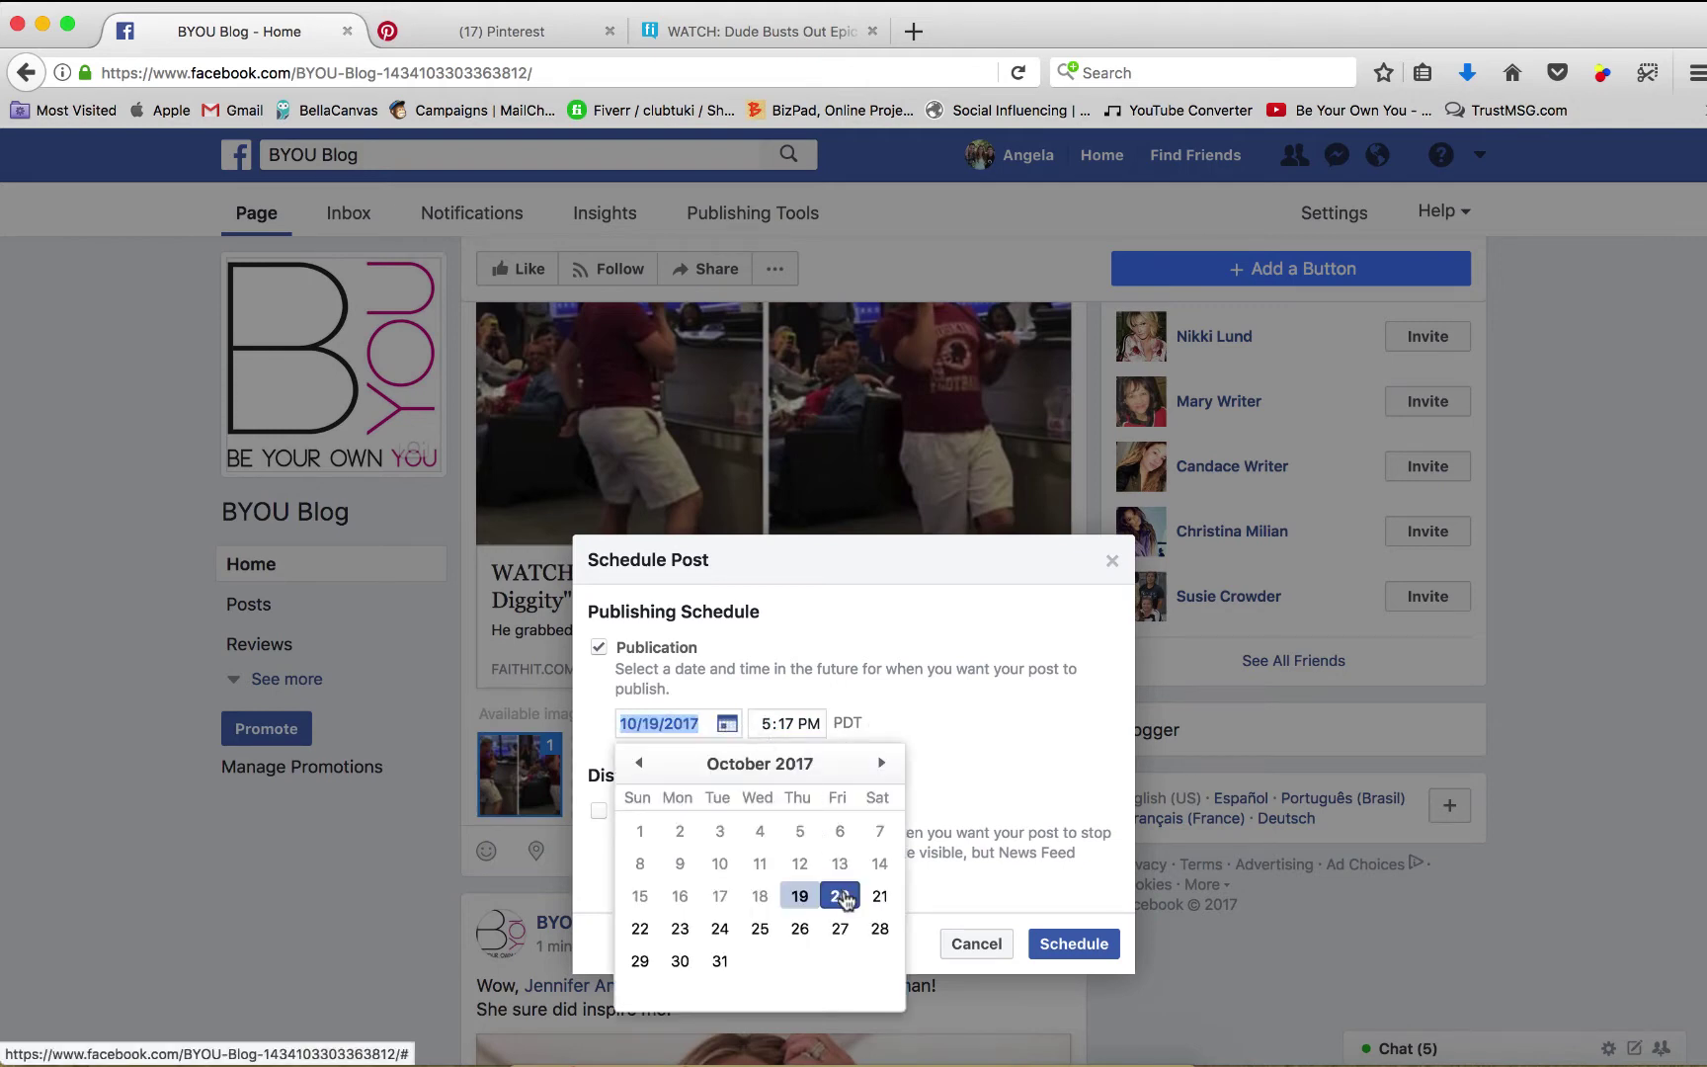
left_click(956, 695)
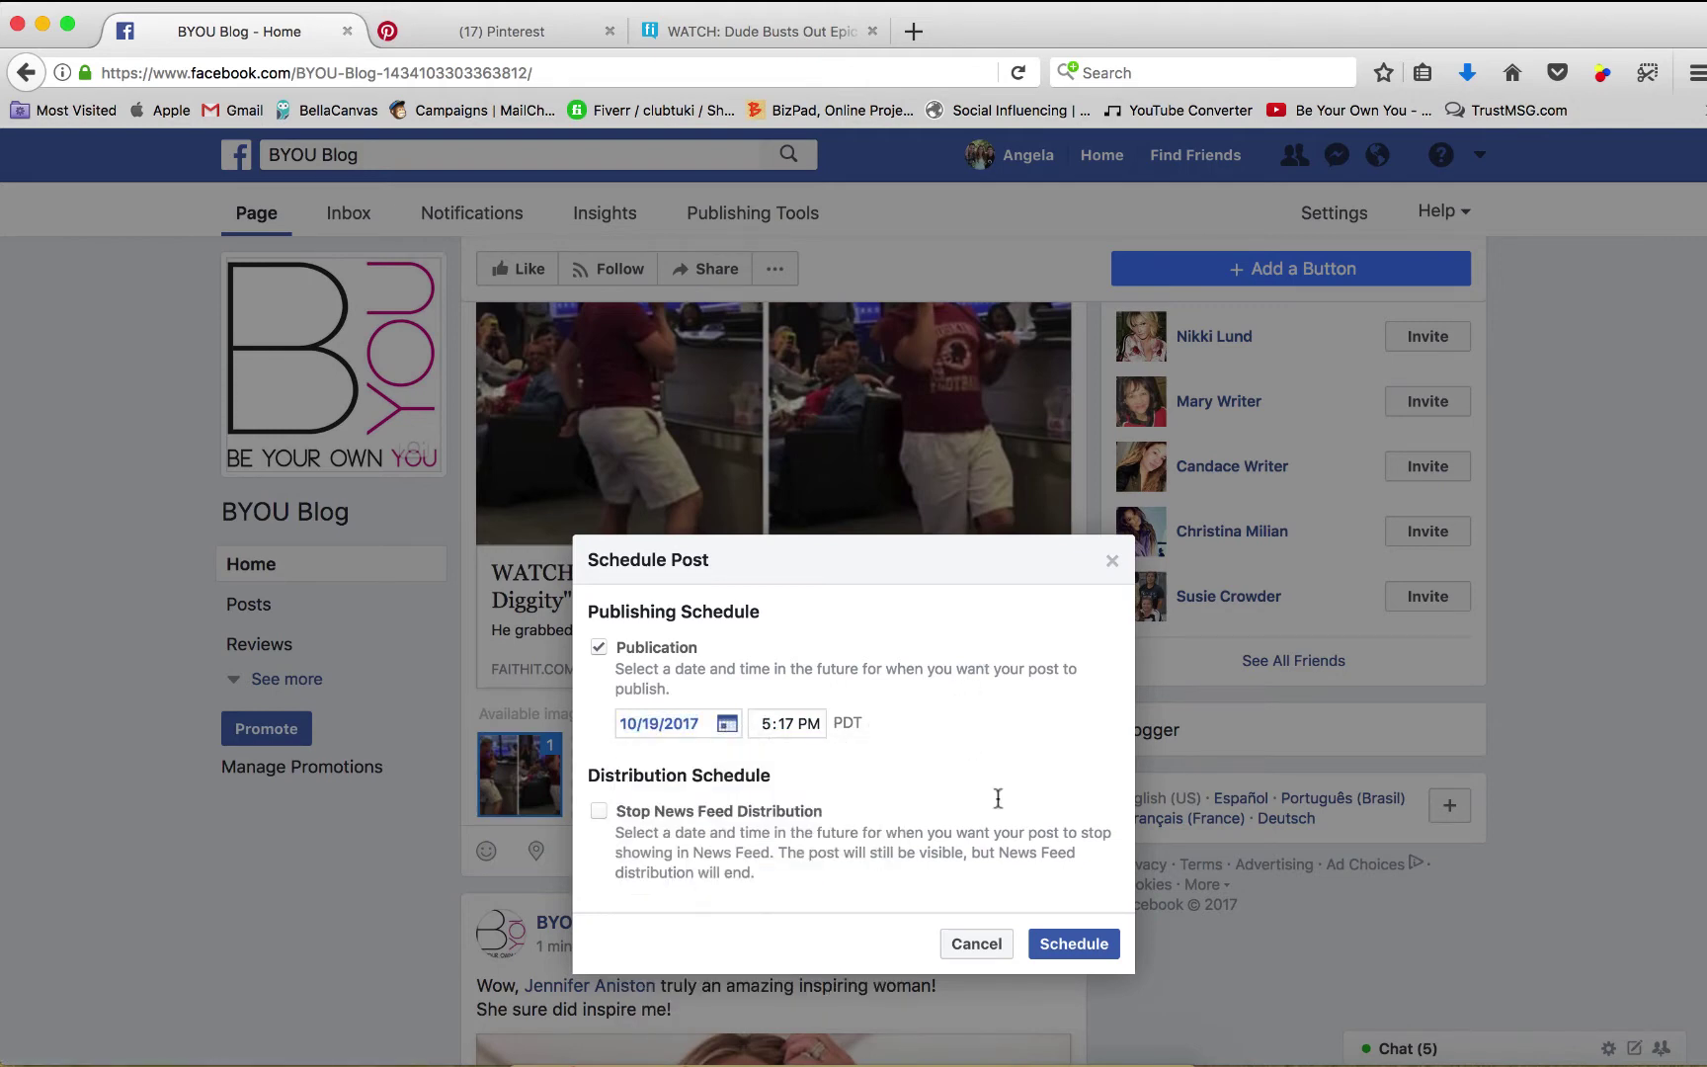
left_click(1095, 944)
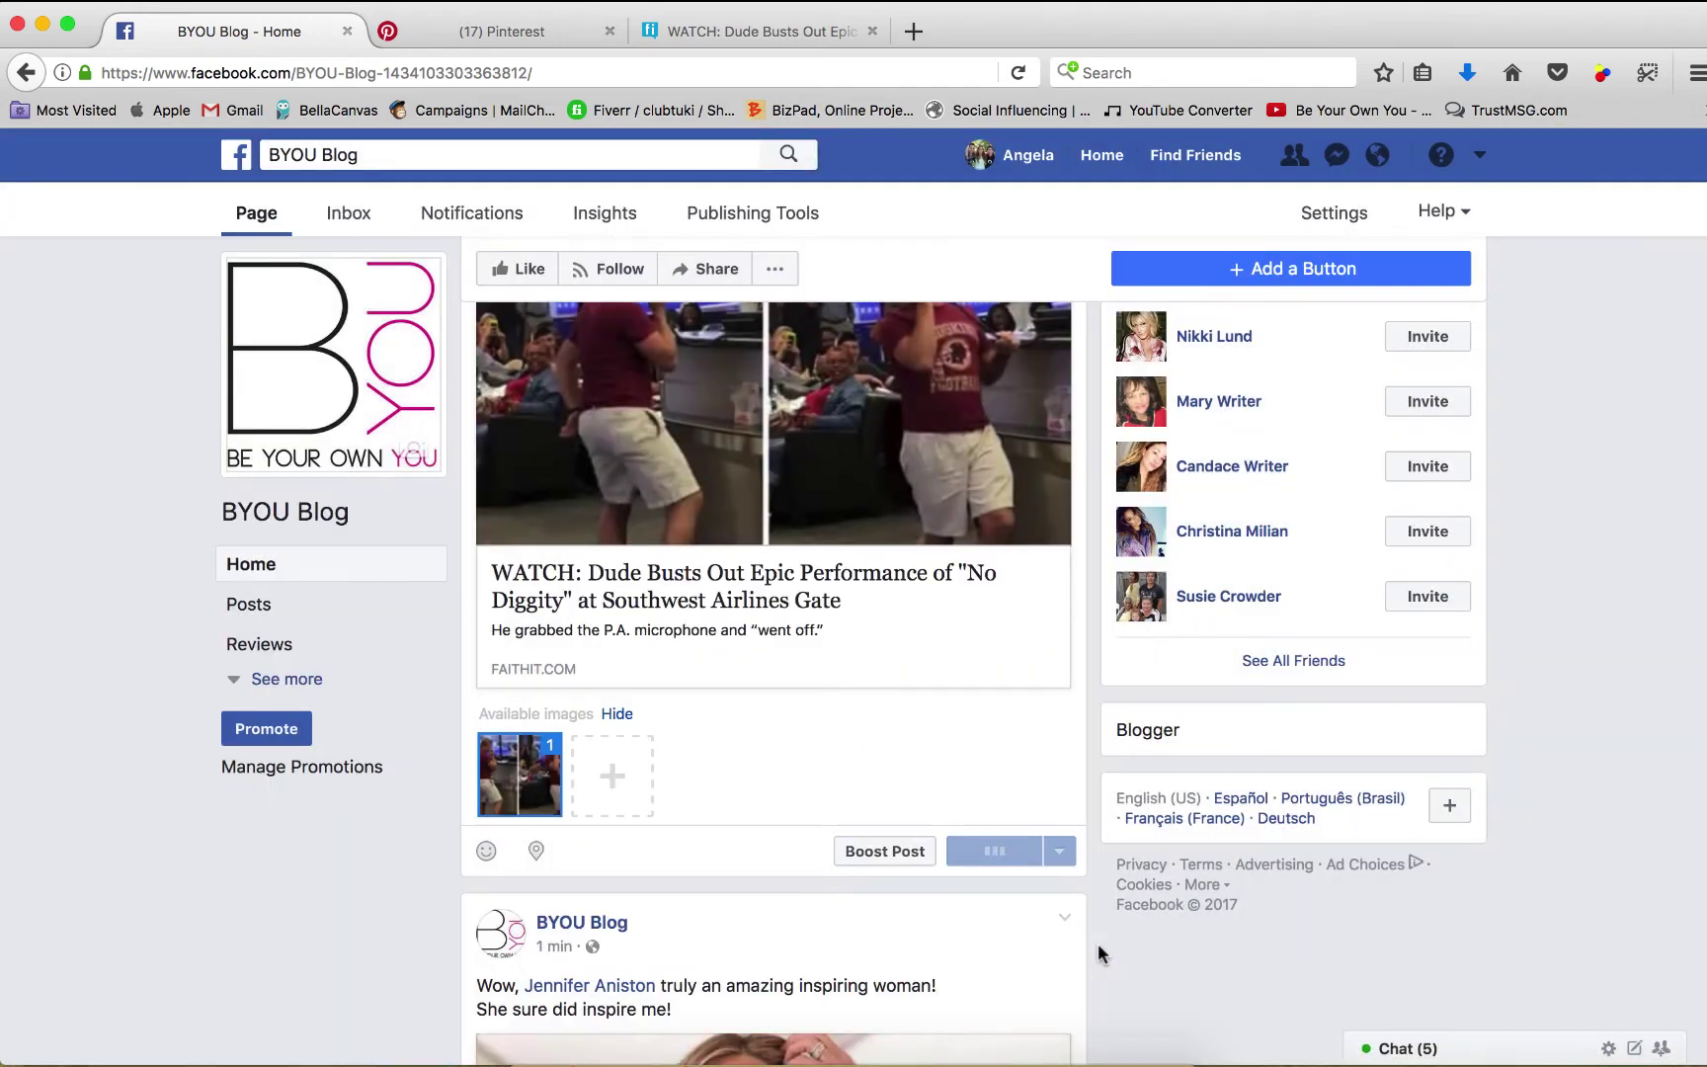
scroll(1098, 943, "down", 2)
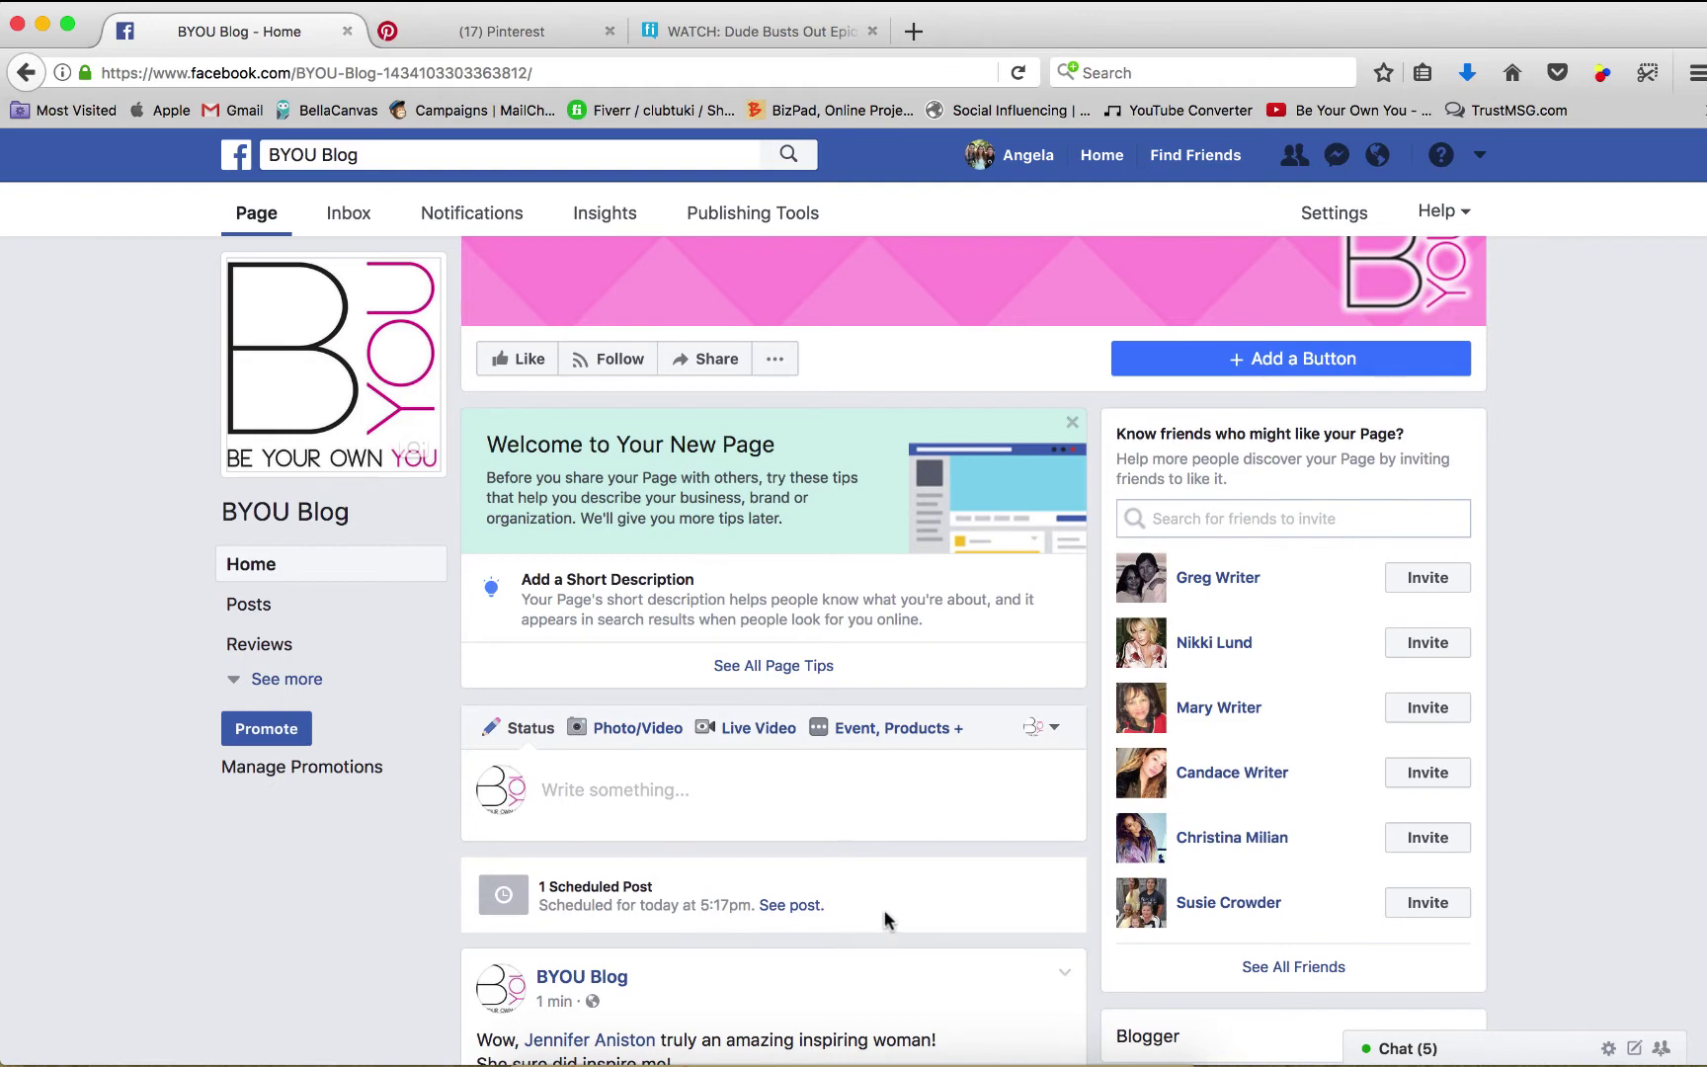
scroll(885, 914, "down", 2)
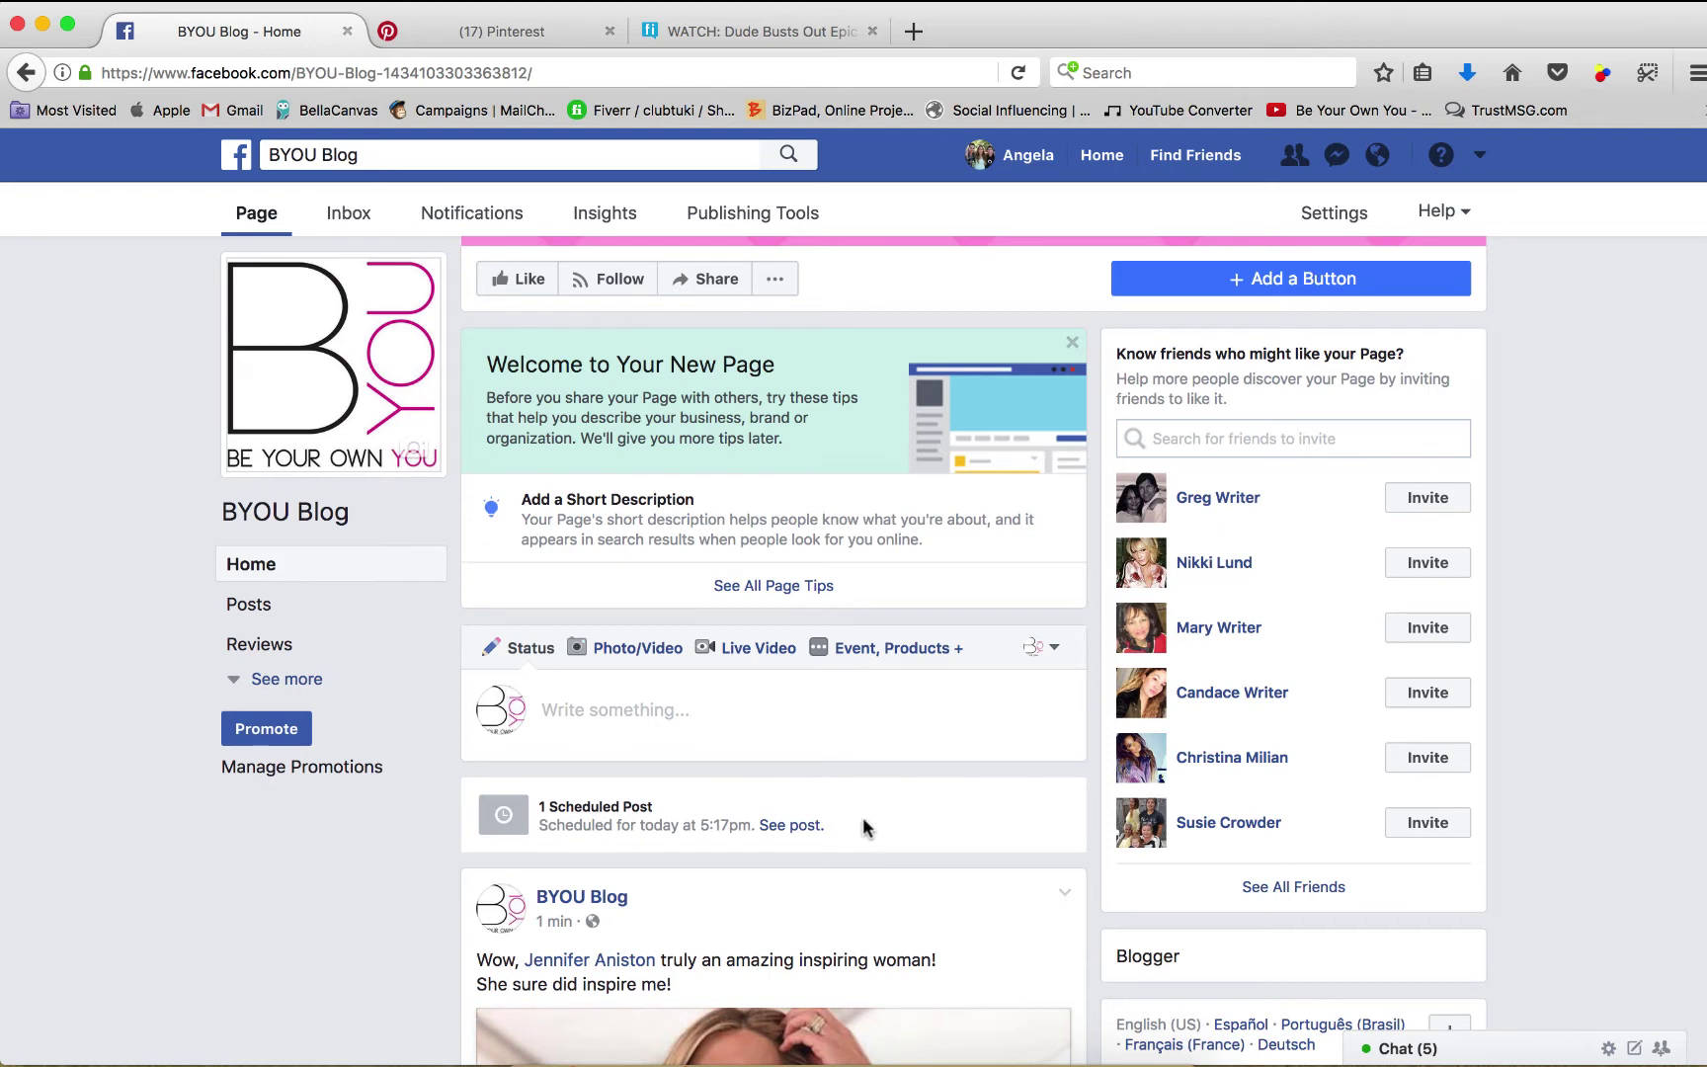
- Attach the fox 'Confidence is...' image from BYOU > BYOU Posts to a new page post
left_click(642, 727)
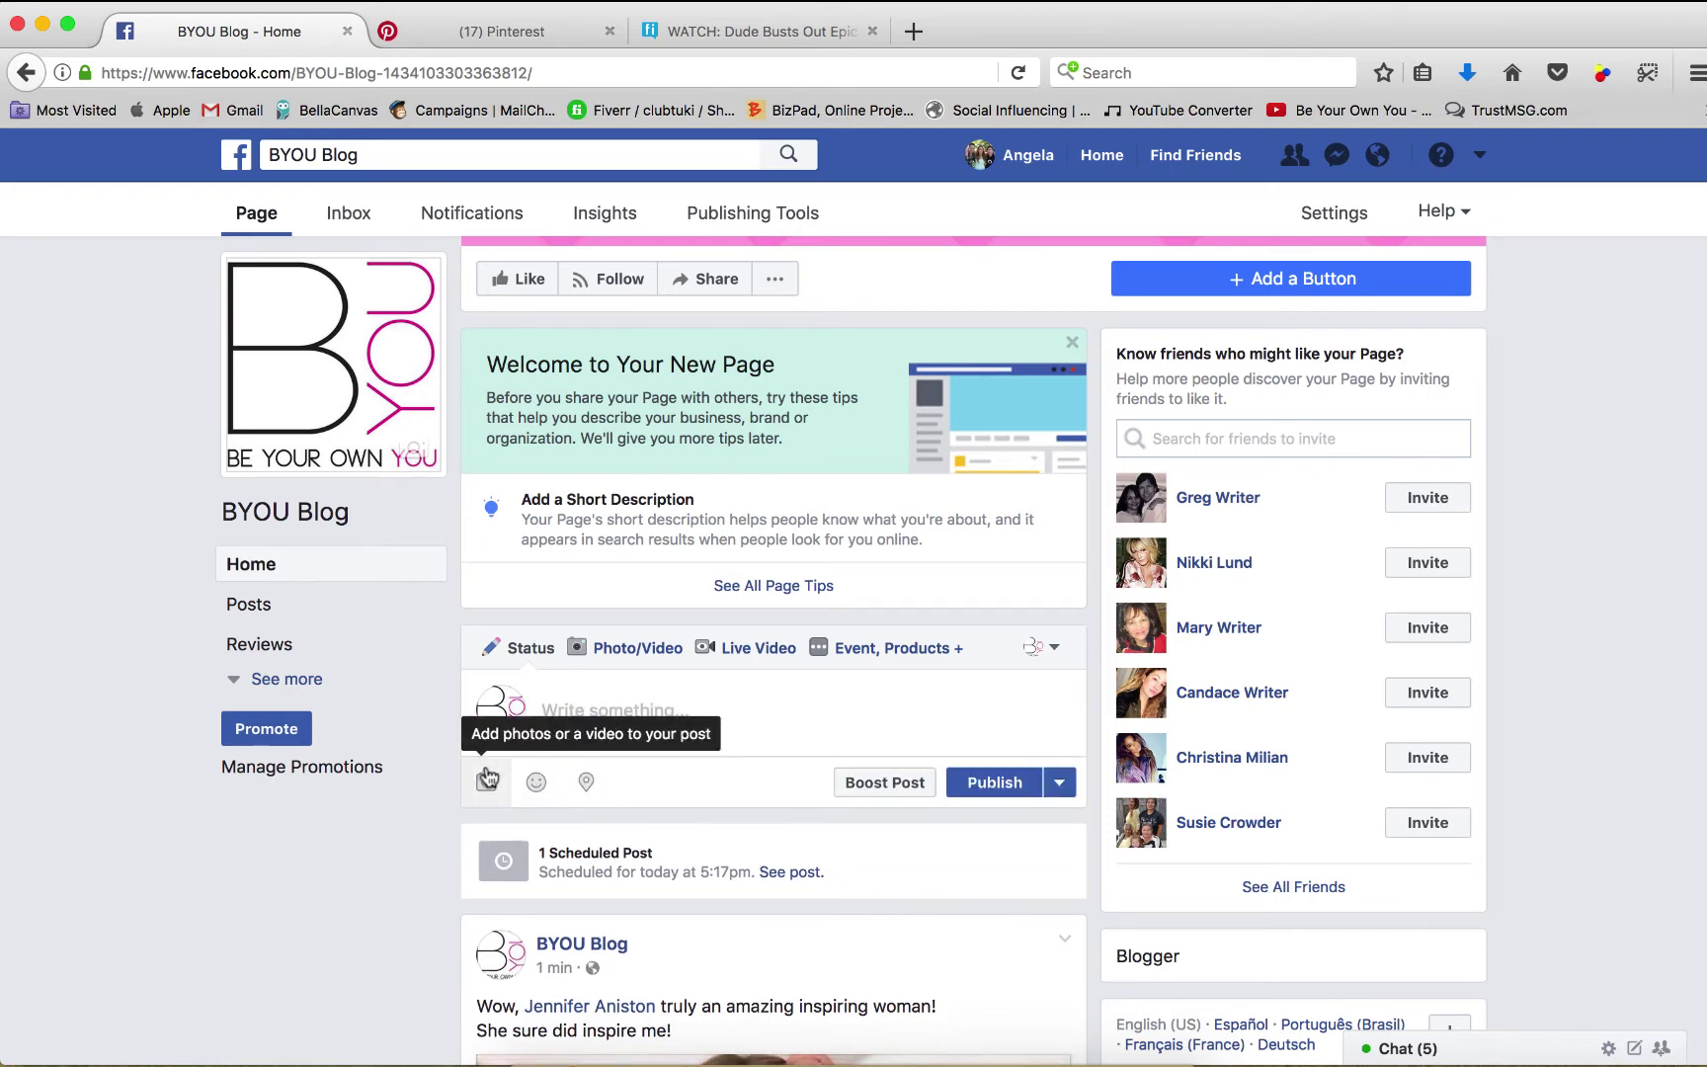
left_click(486, 777)
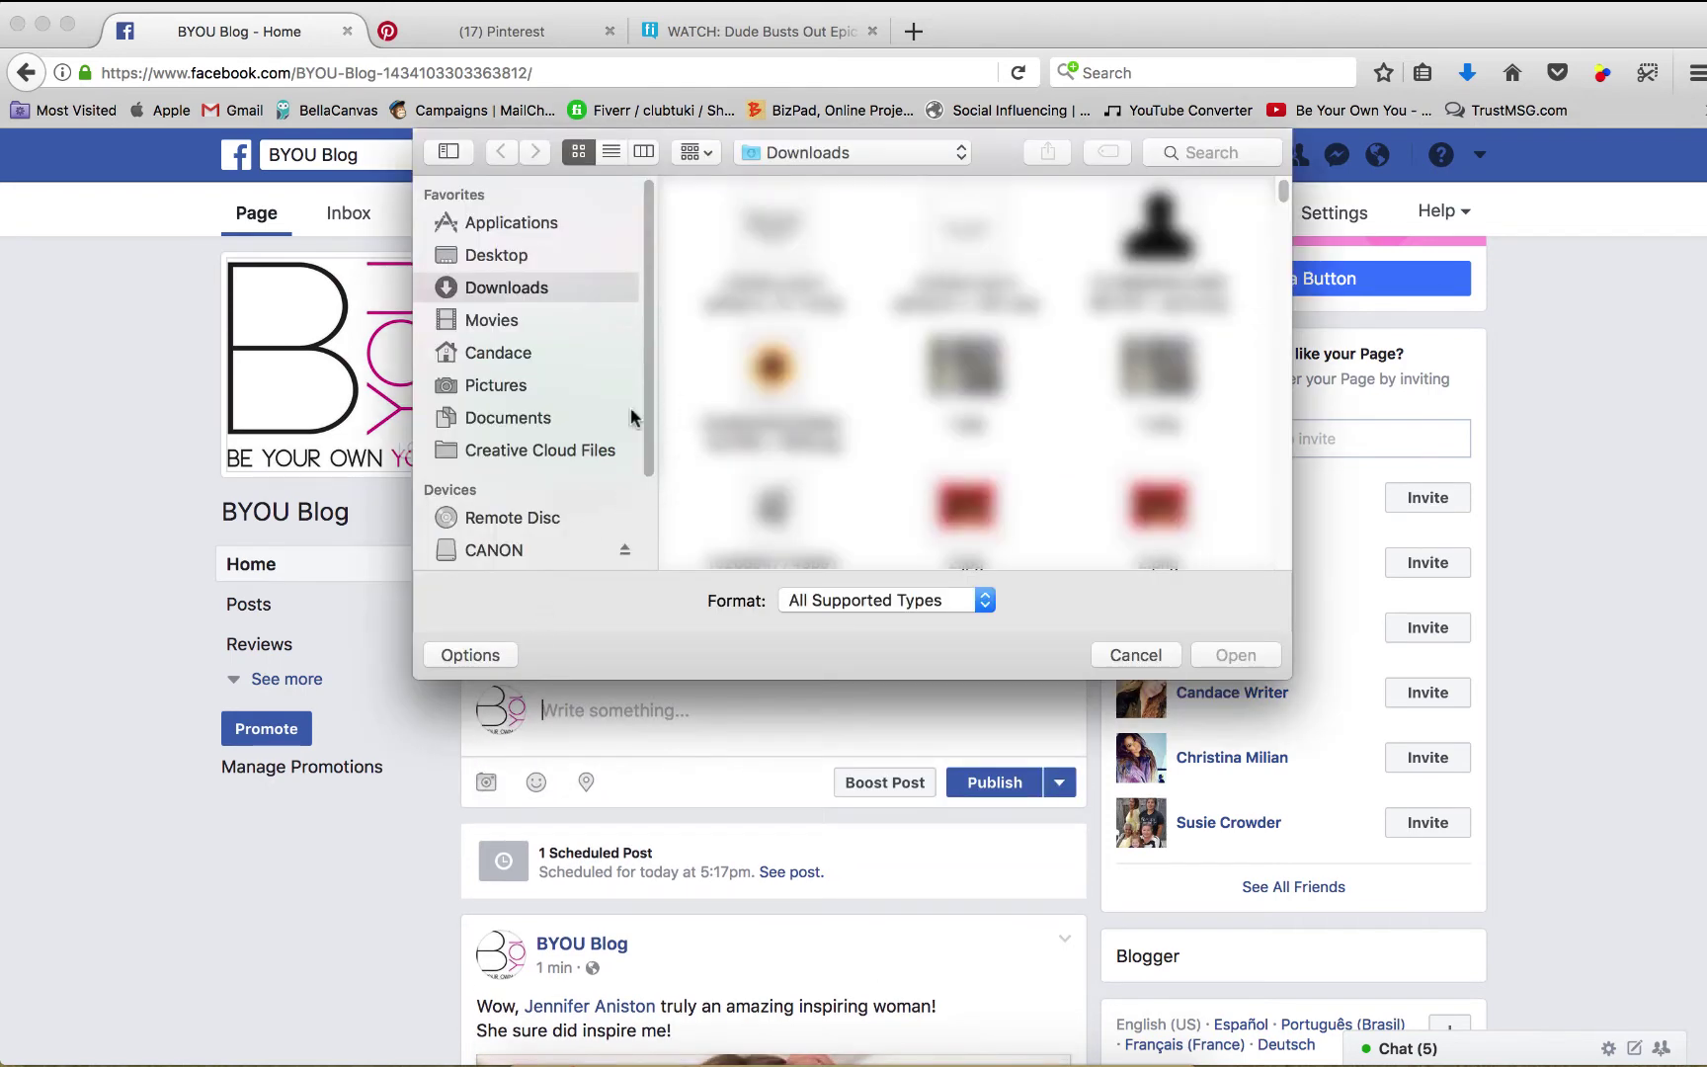
left_click(573, 341)
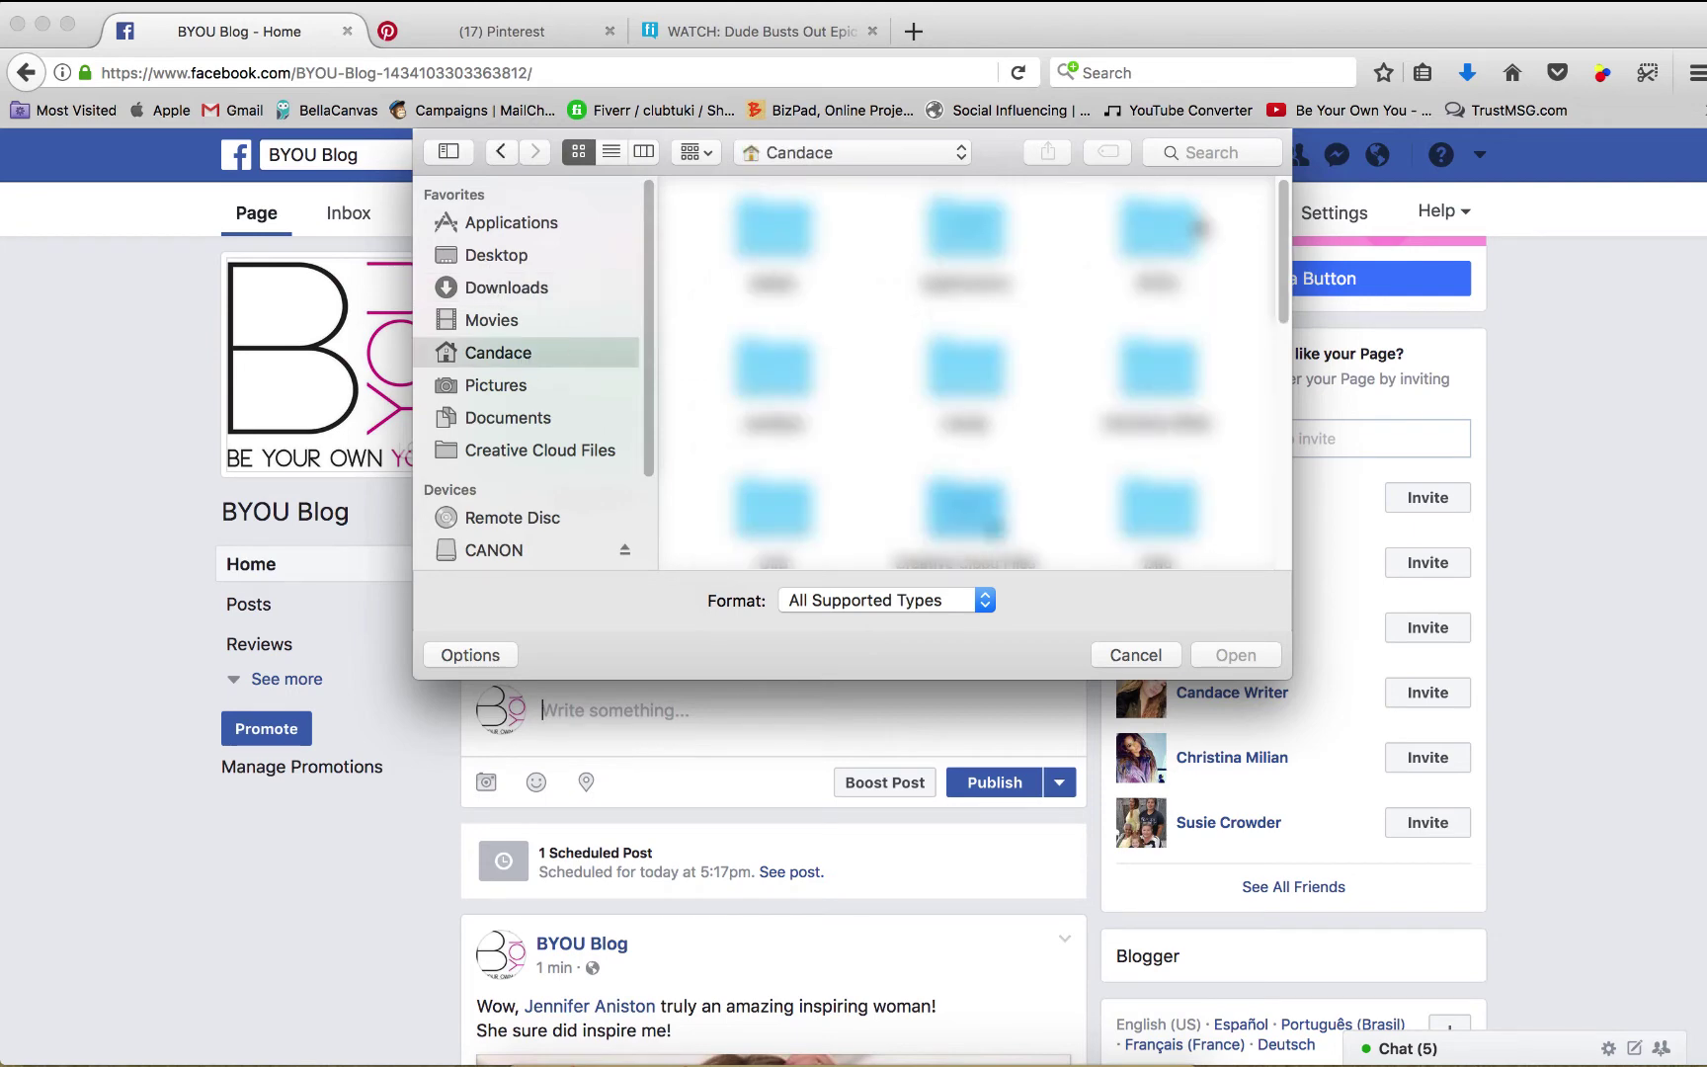
left_click(1175, 232)
double_click(1195, 232)
scroll(1010, 365, "down", 2)
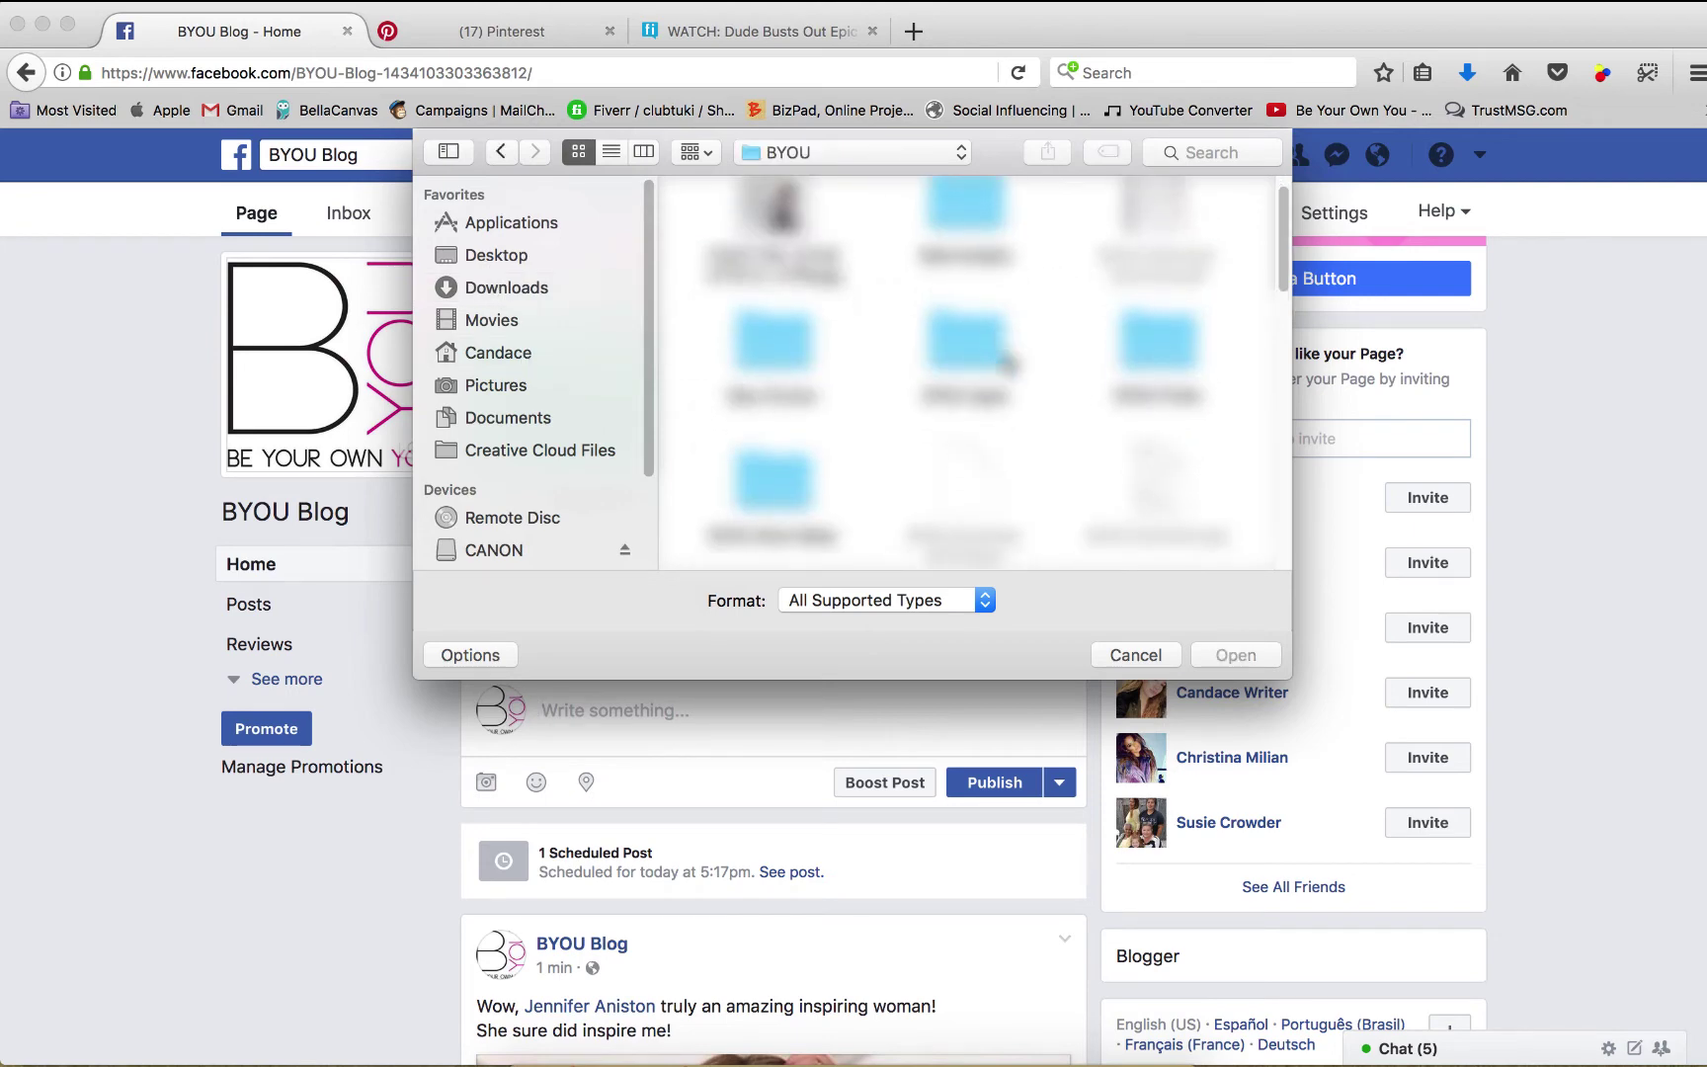
double_click(1158, 227)
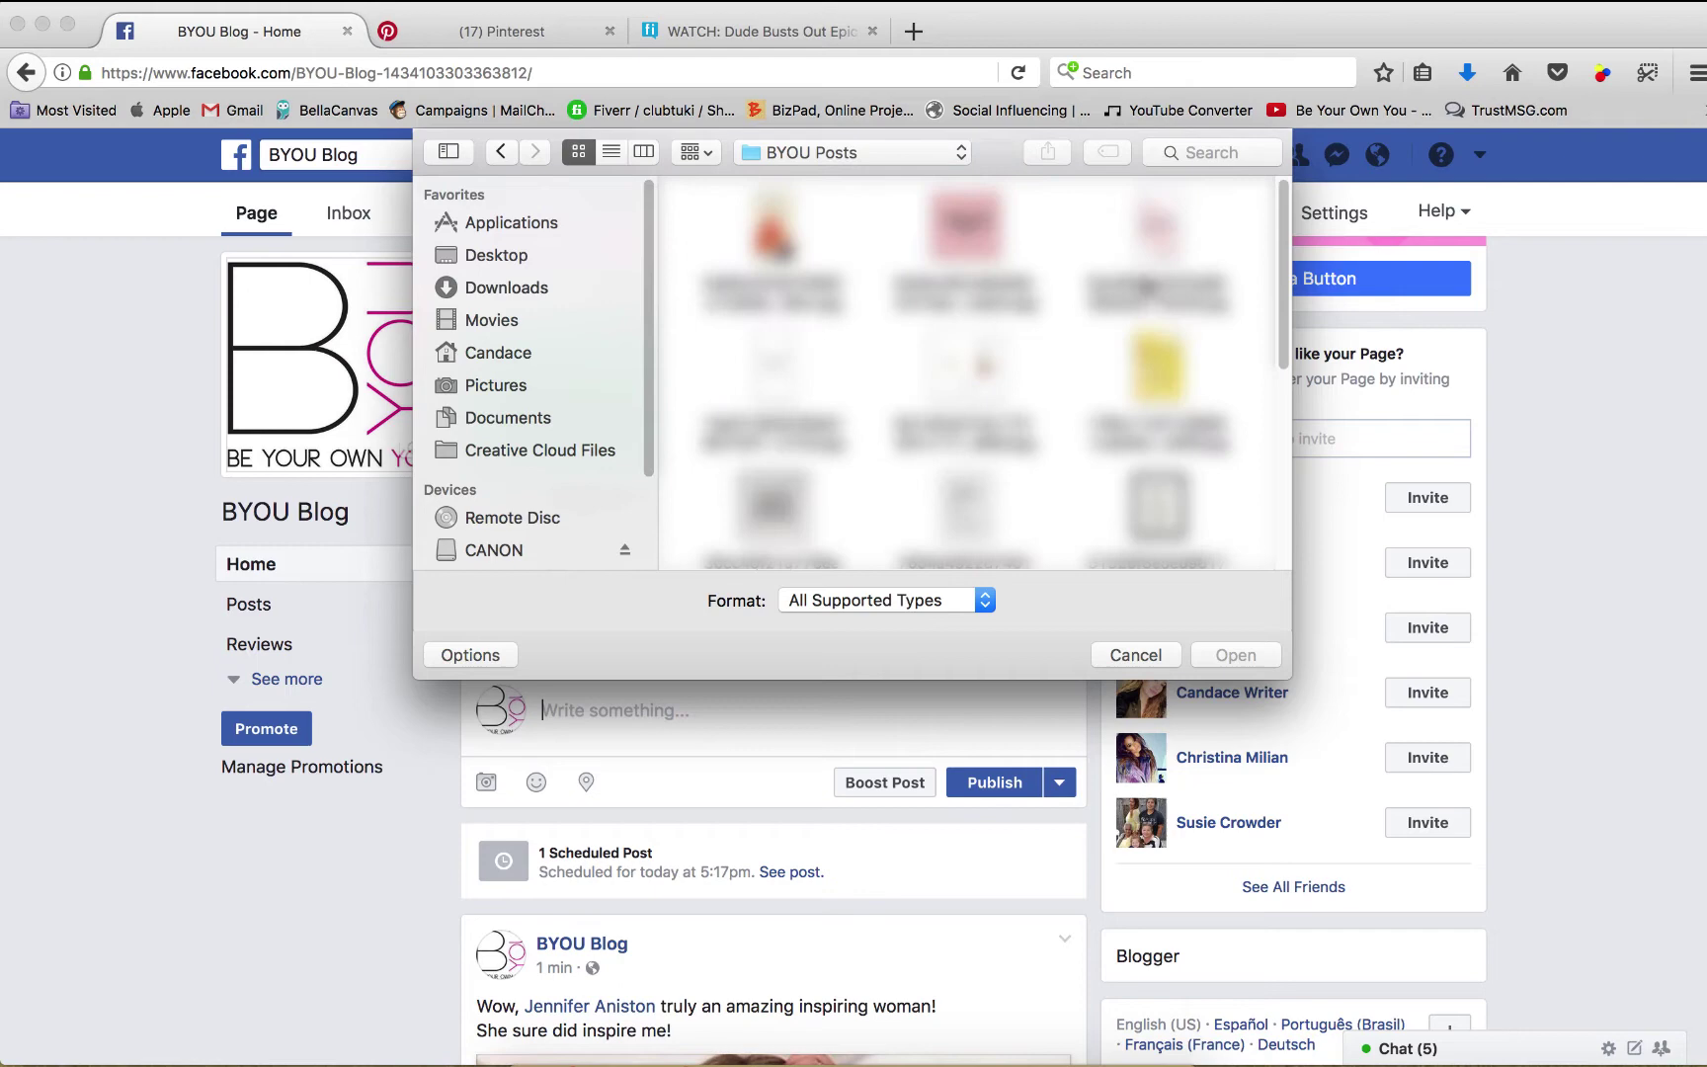
left_click(778, 255)
left_click(1225, 652)
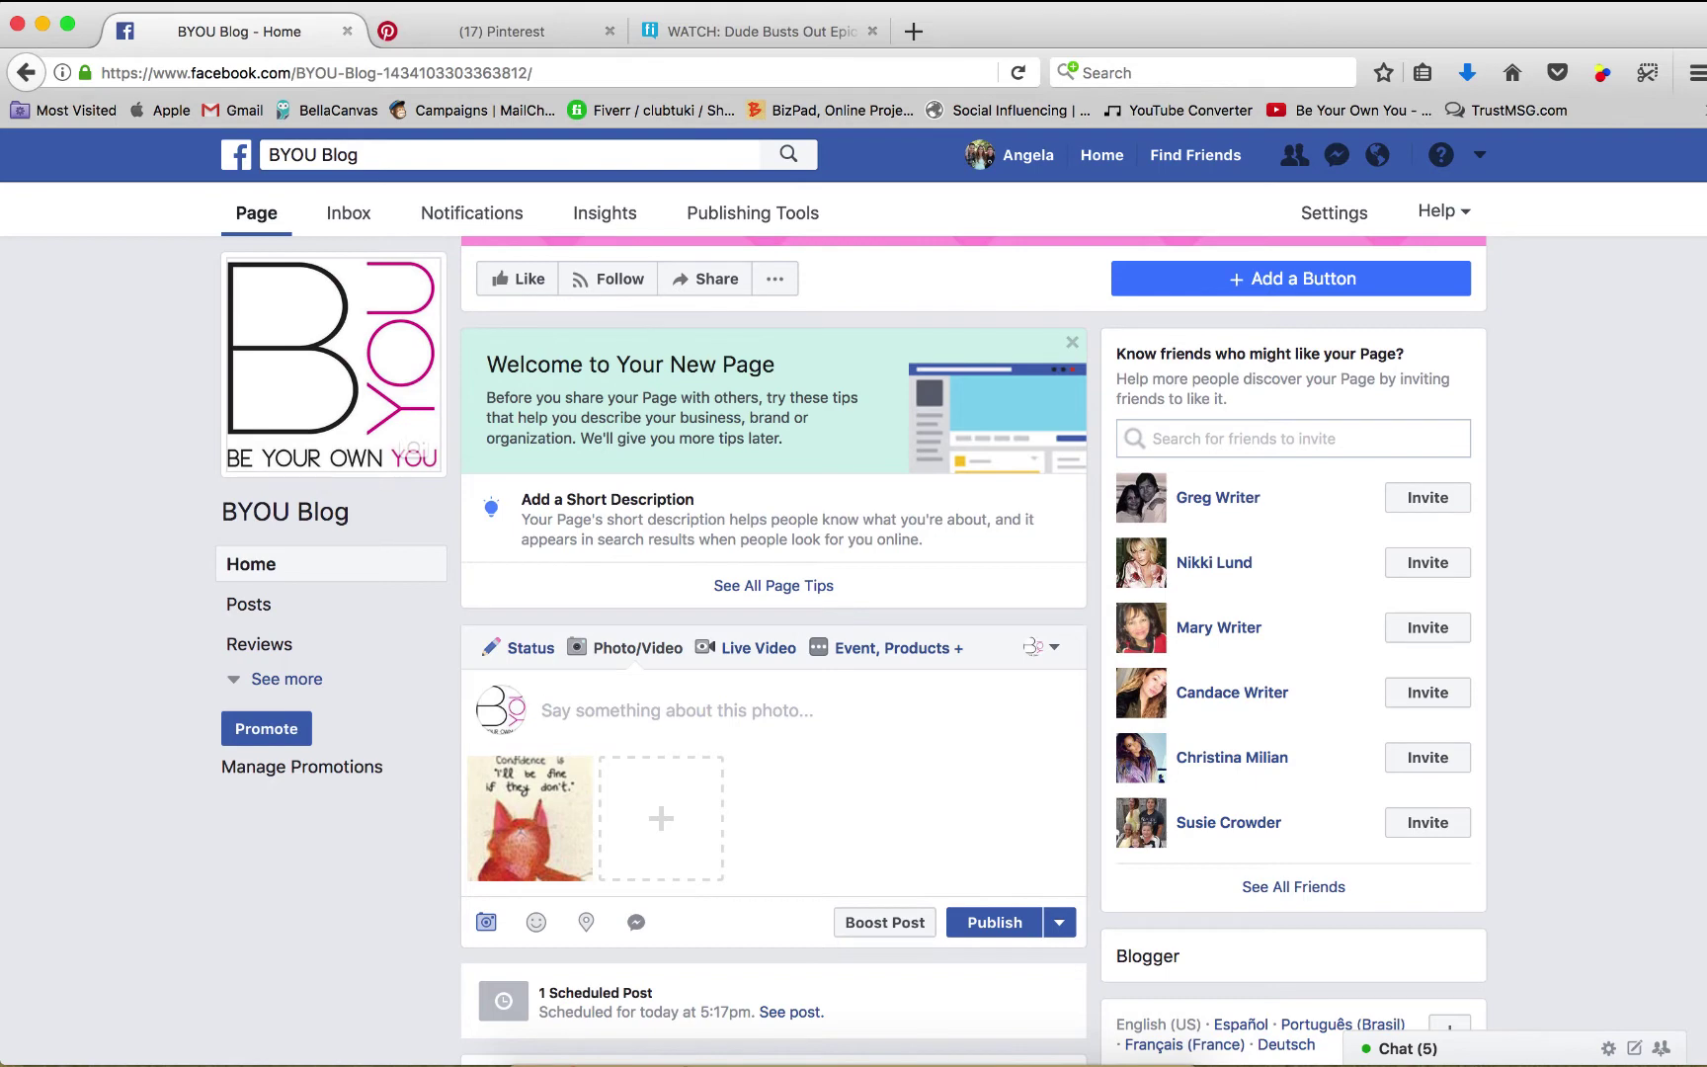
- Caption it 'Confidence is the most beautiful thing you can wear!', 'Do you agree??', 'Let us know in the comments below :)'
type("Confidence is the most")
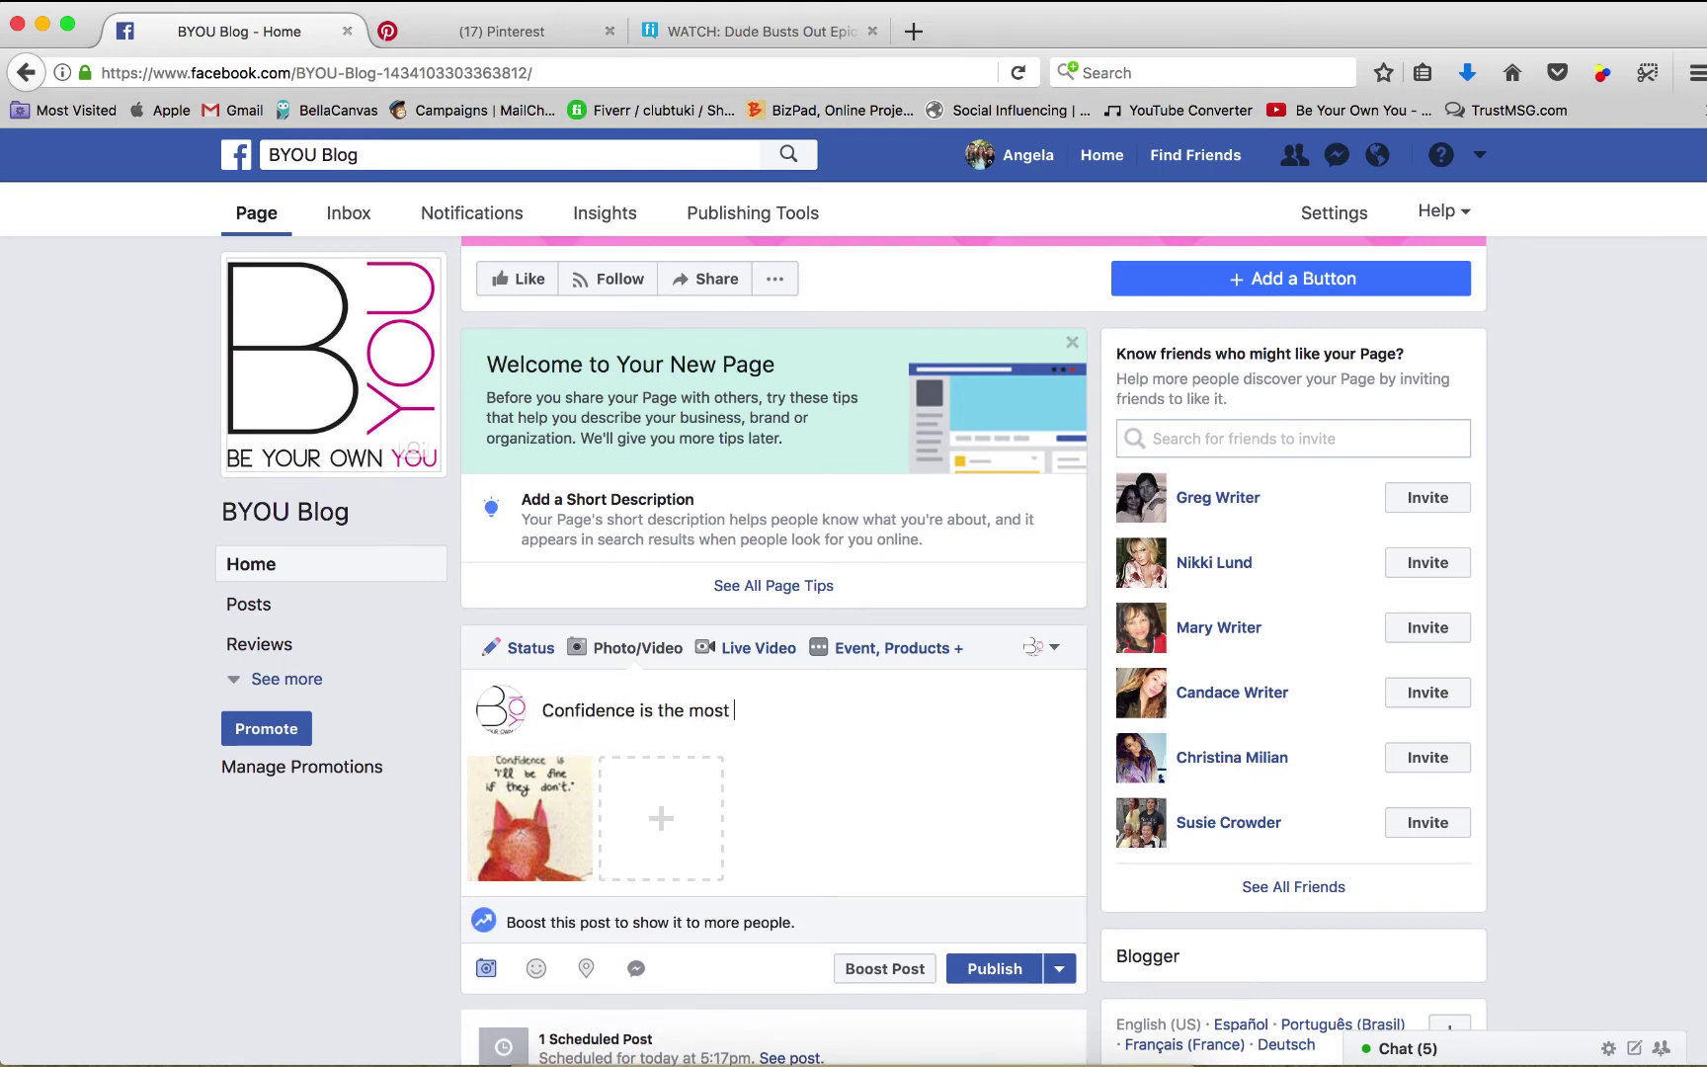
type(" beautiful thing you can wear!")
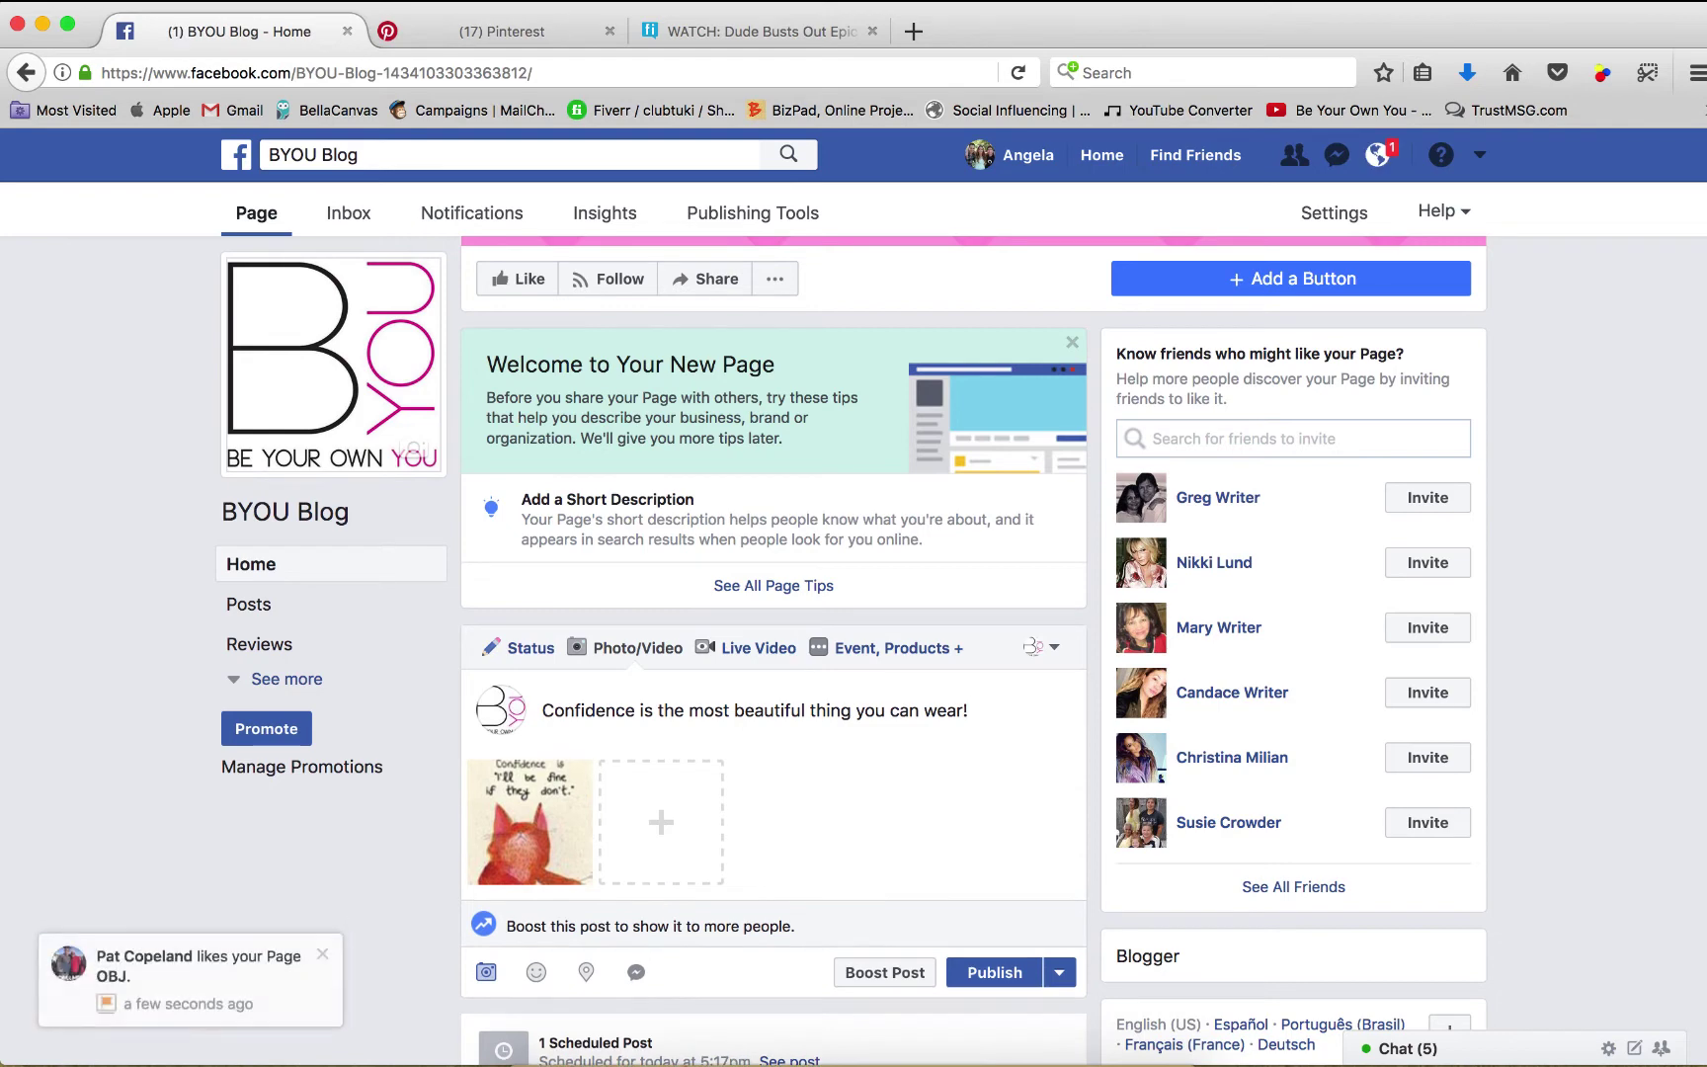
key("Return")
key("Return")
type("Do you agree??")
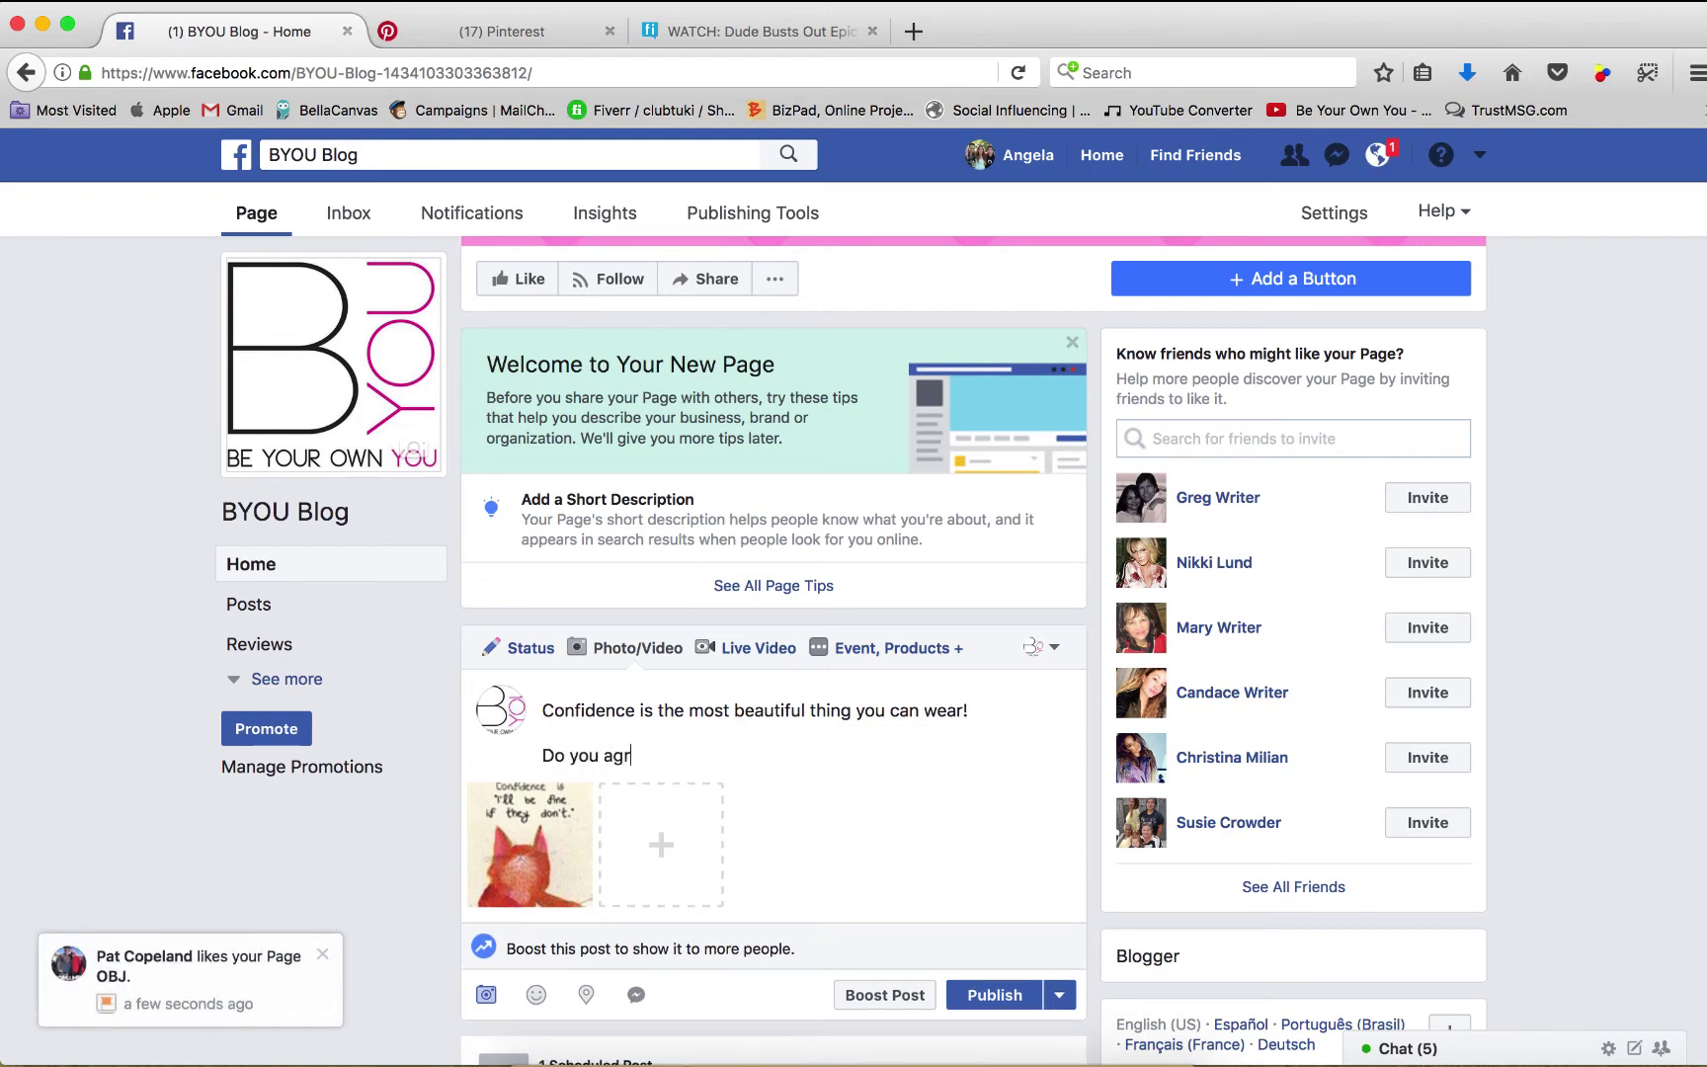
key("Return")
type("Let us")
key("BackSpace")
type("us kn")
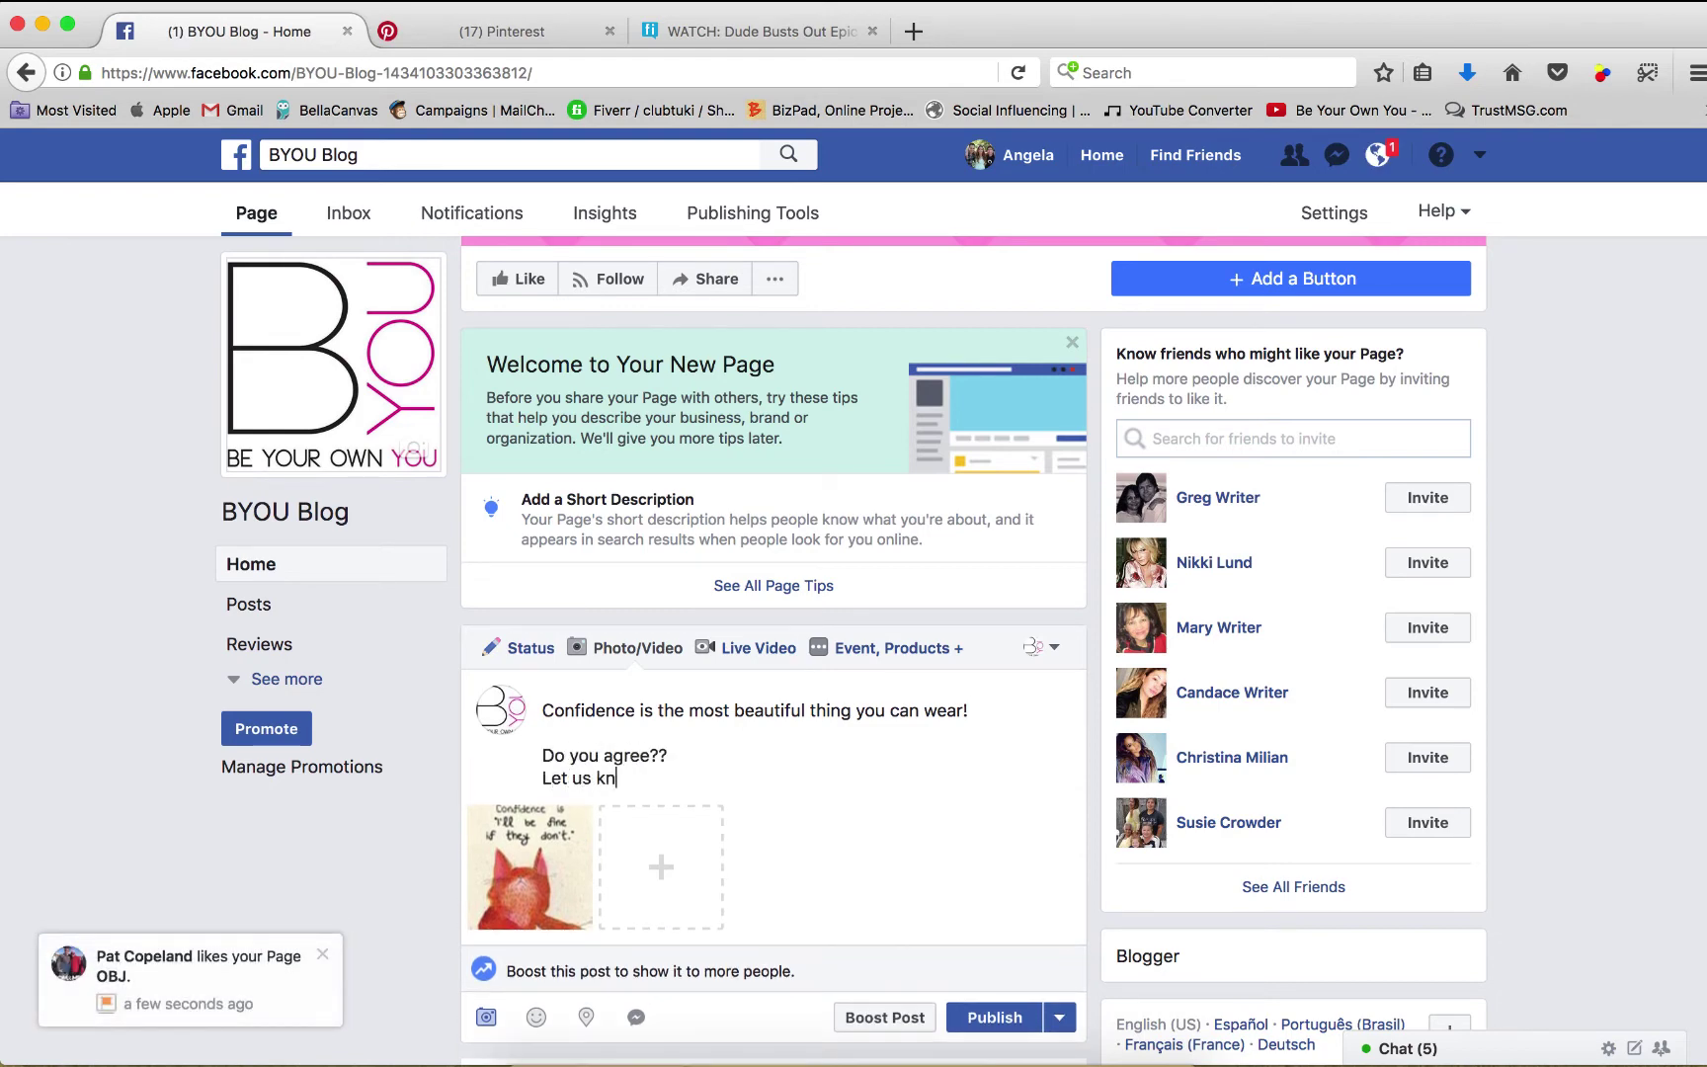
type("ow")
key("BackSpace")
type("ow in the comments b")
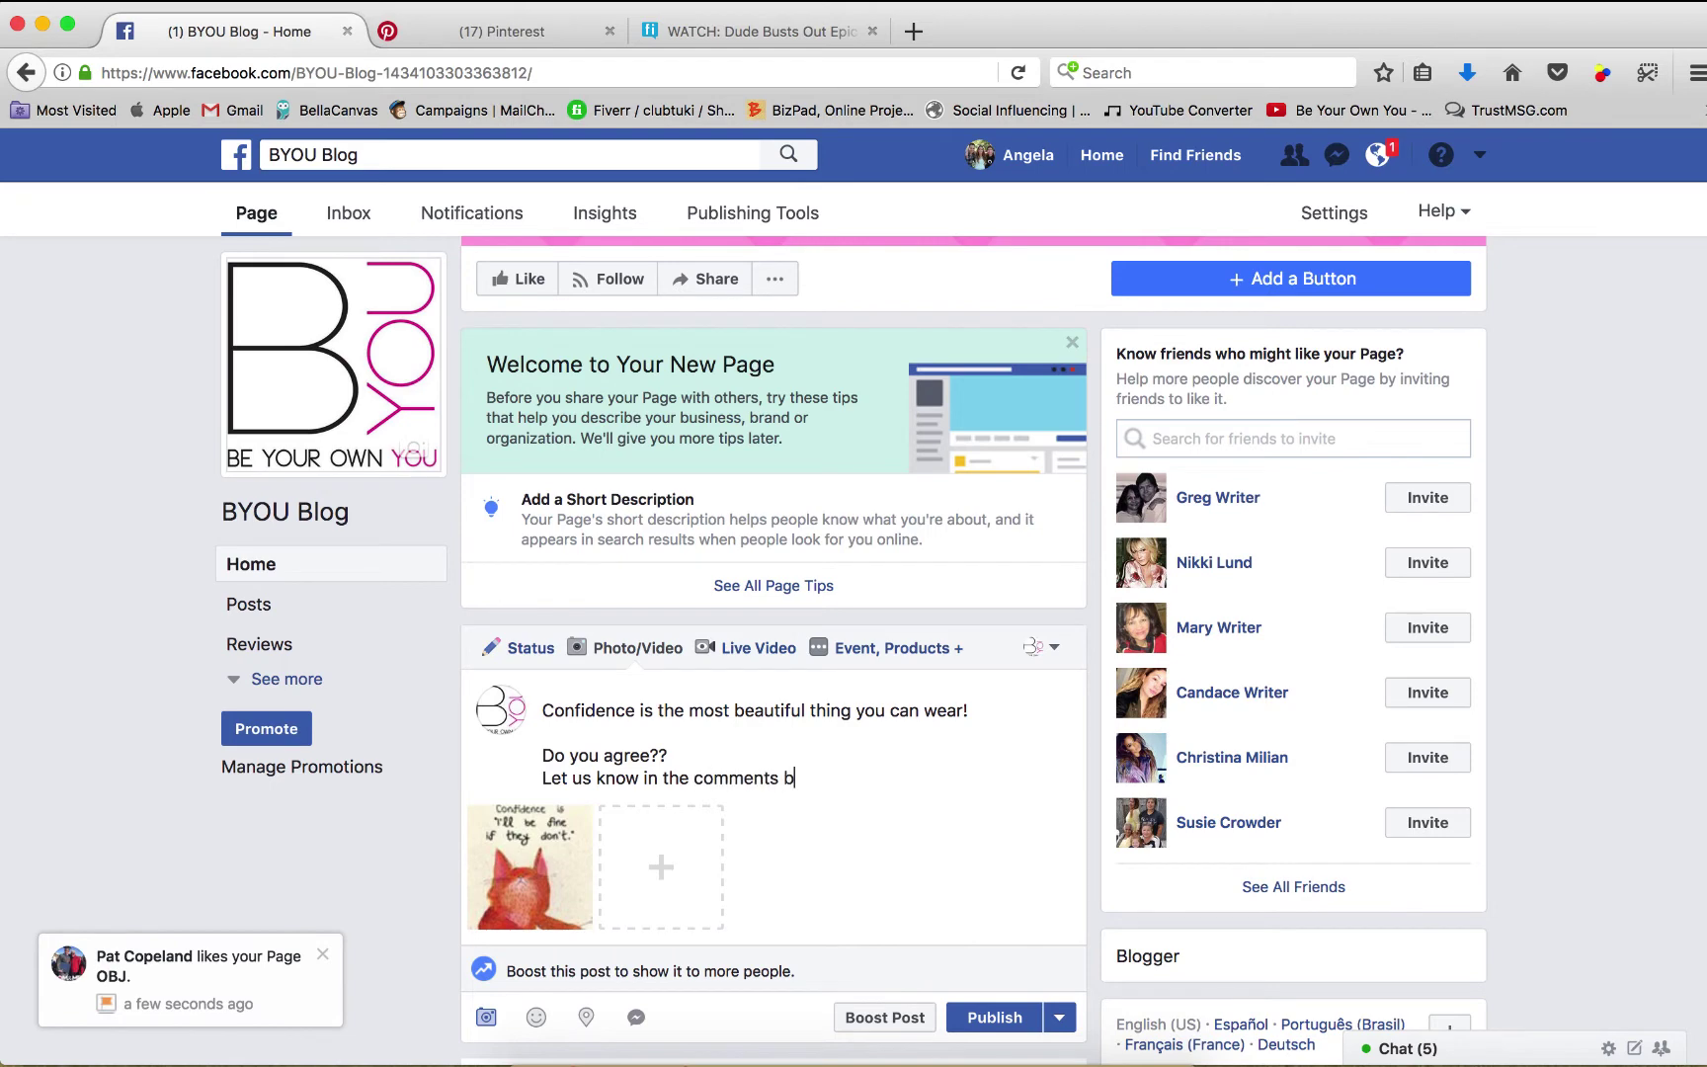
type("elow :)")
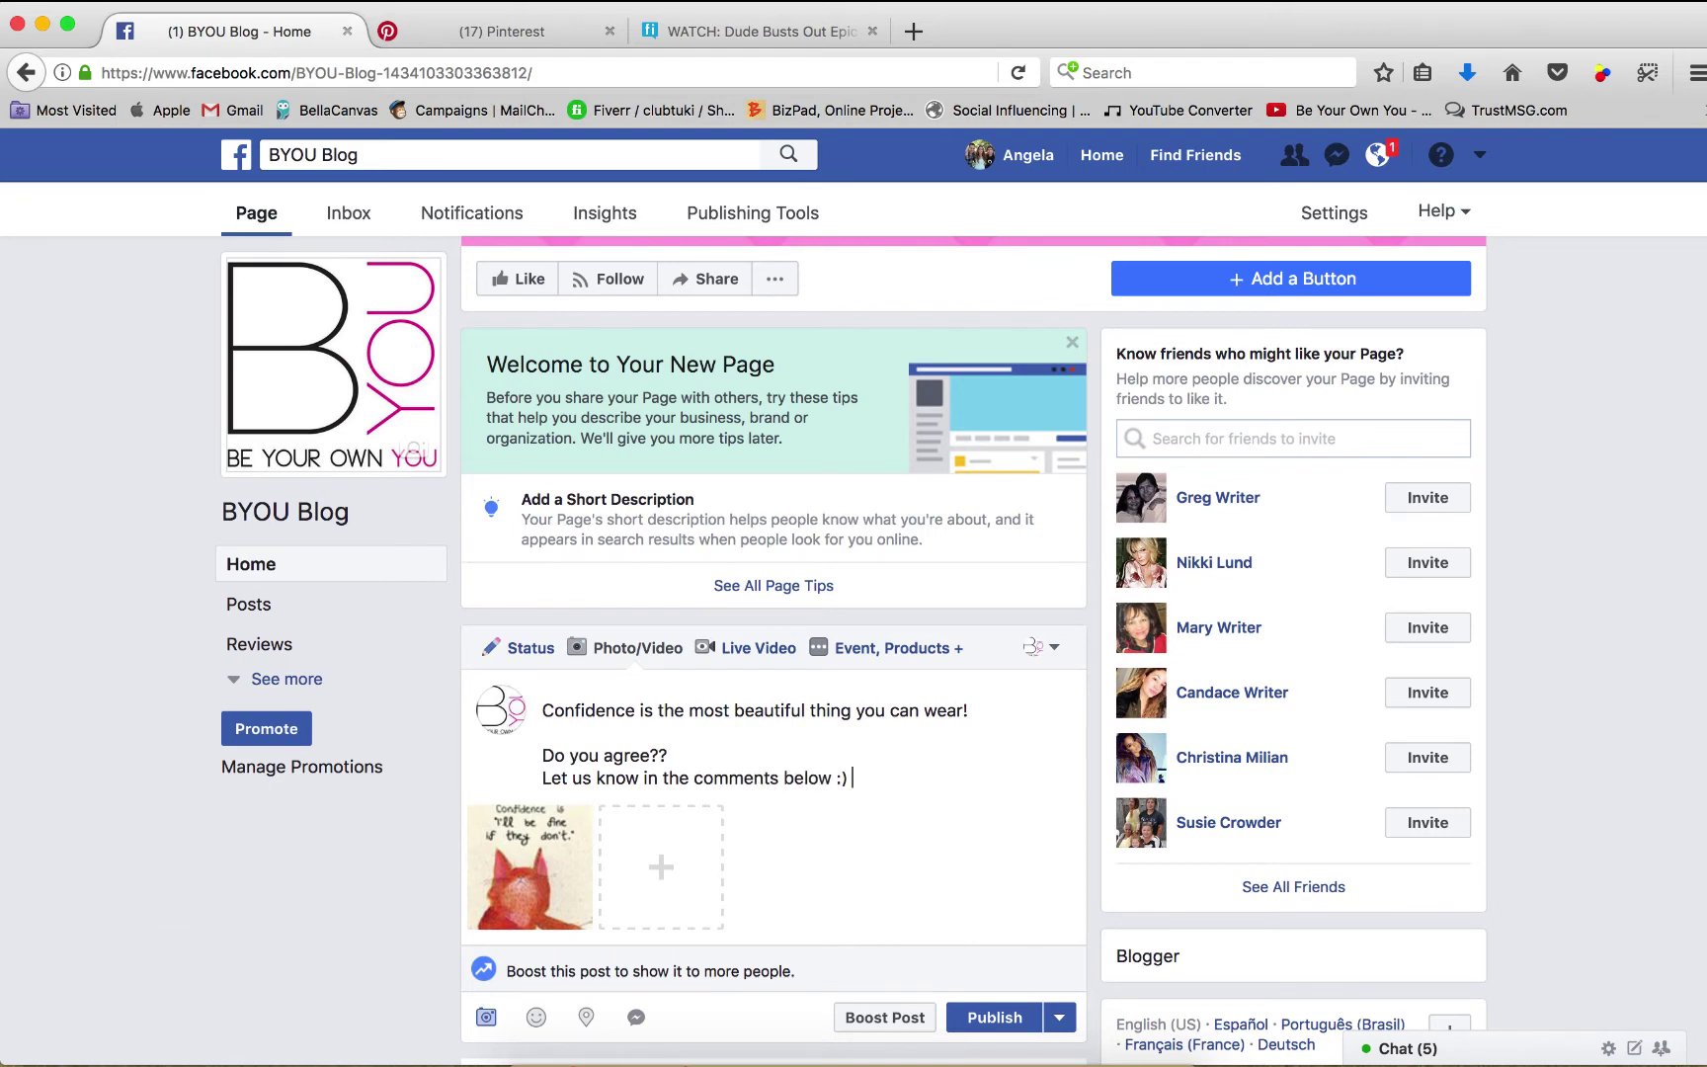
- Turn Confidence and beautiful in the caption into #Confidence and #beautiful hashtags
left_click_drag(680, 753, 539, 757)
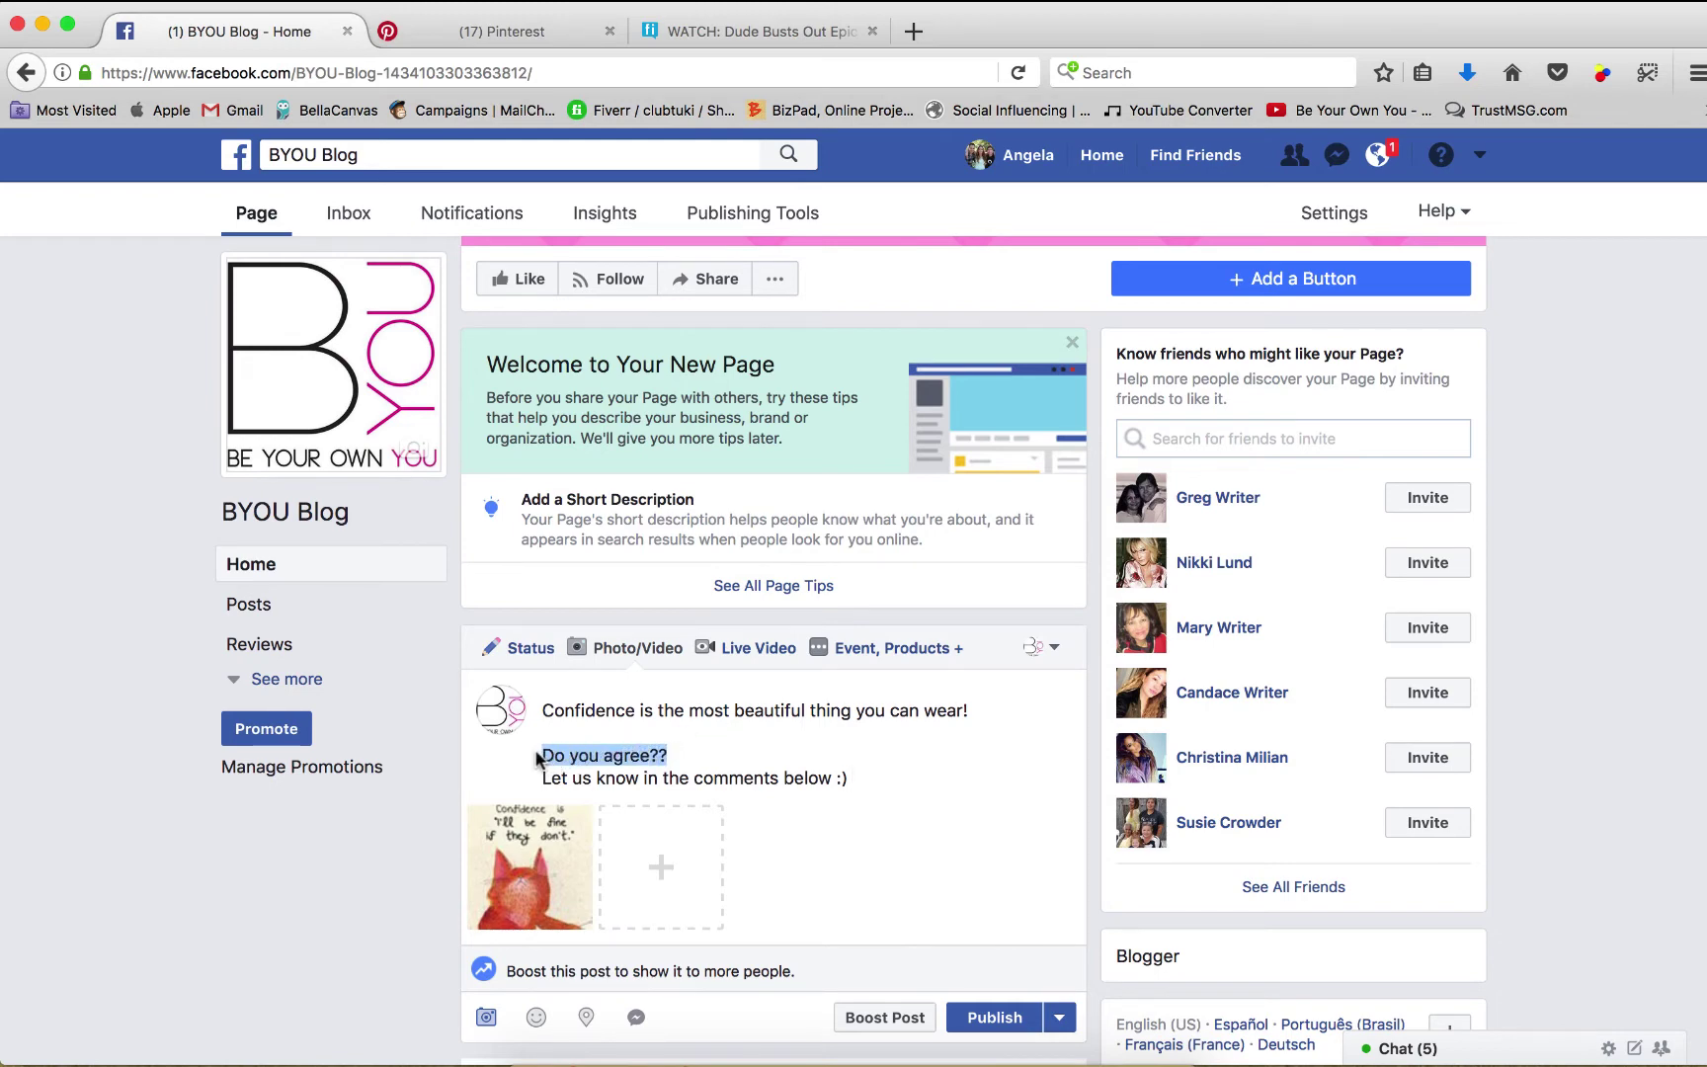
left_click(501, 740)
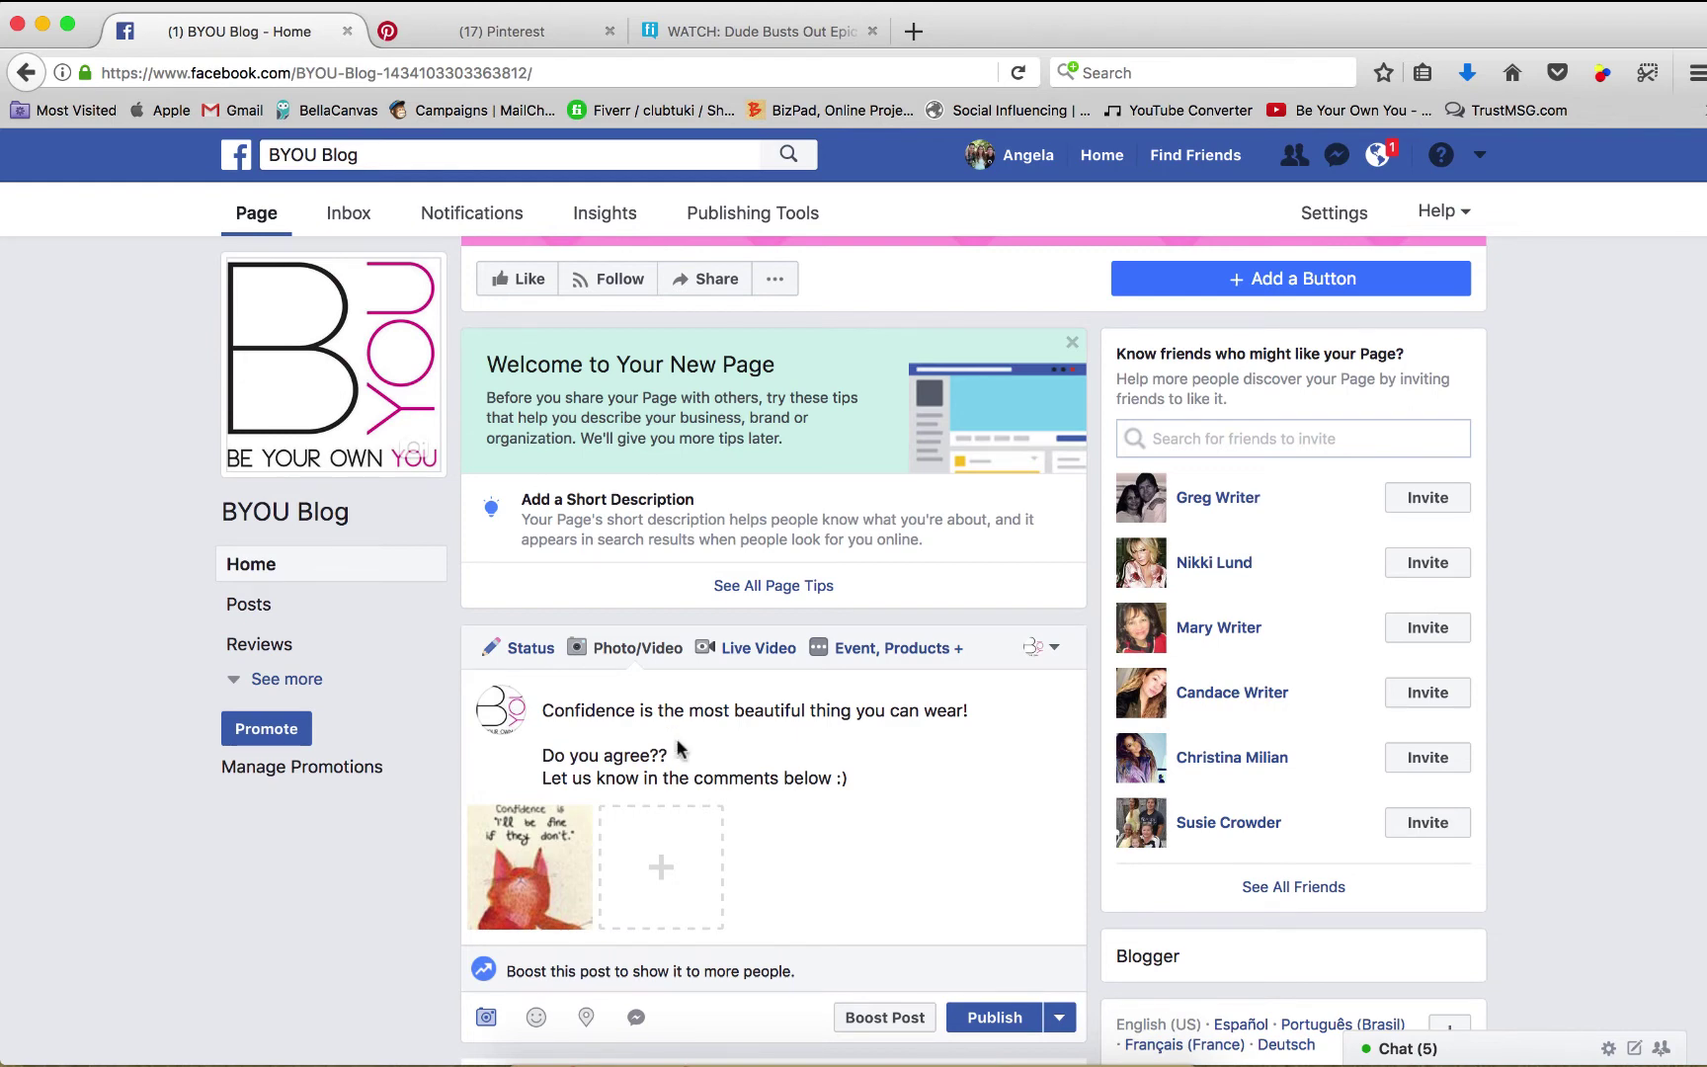
key("shift+End")
left_click(542, 710)
key("shift+End")
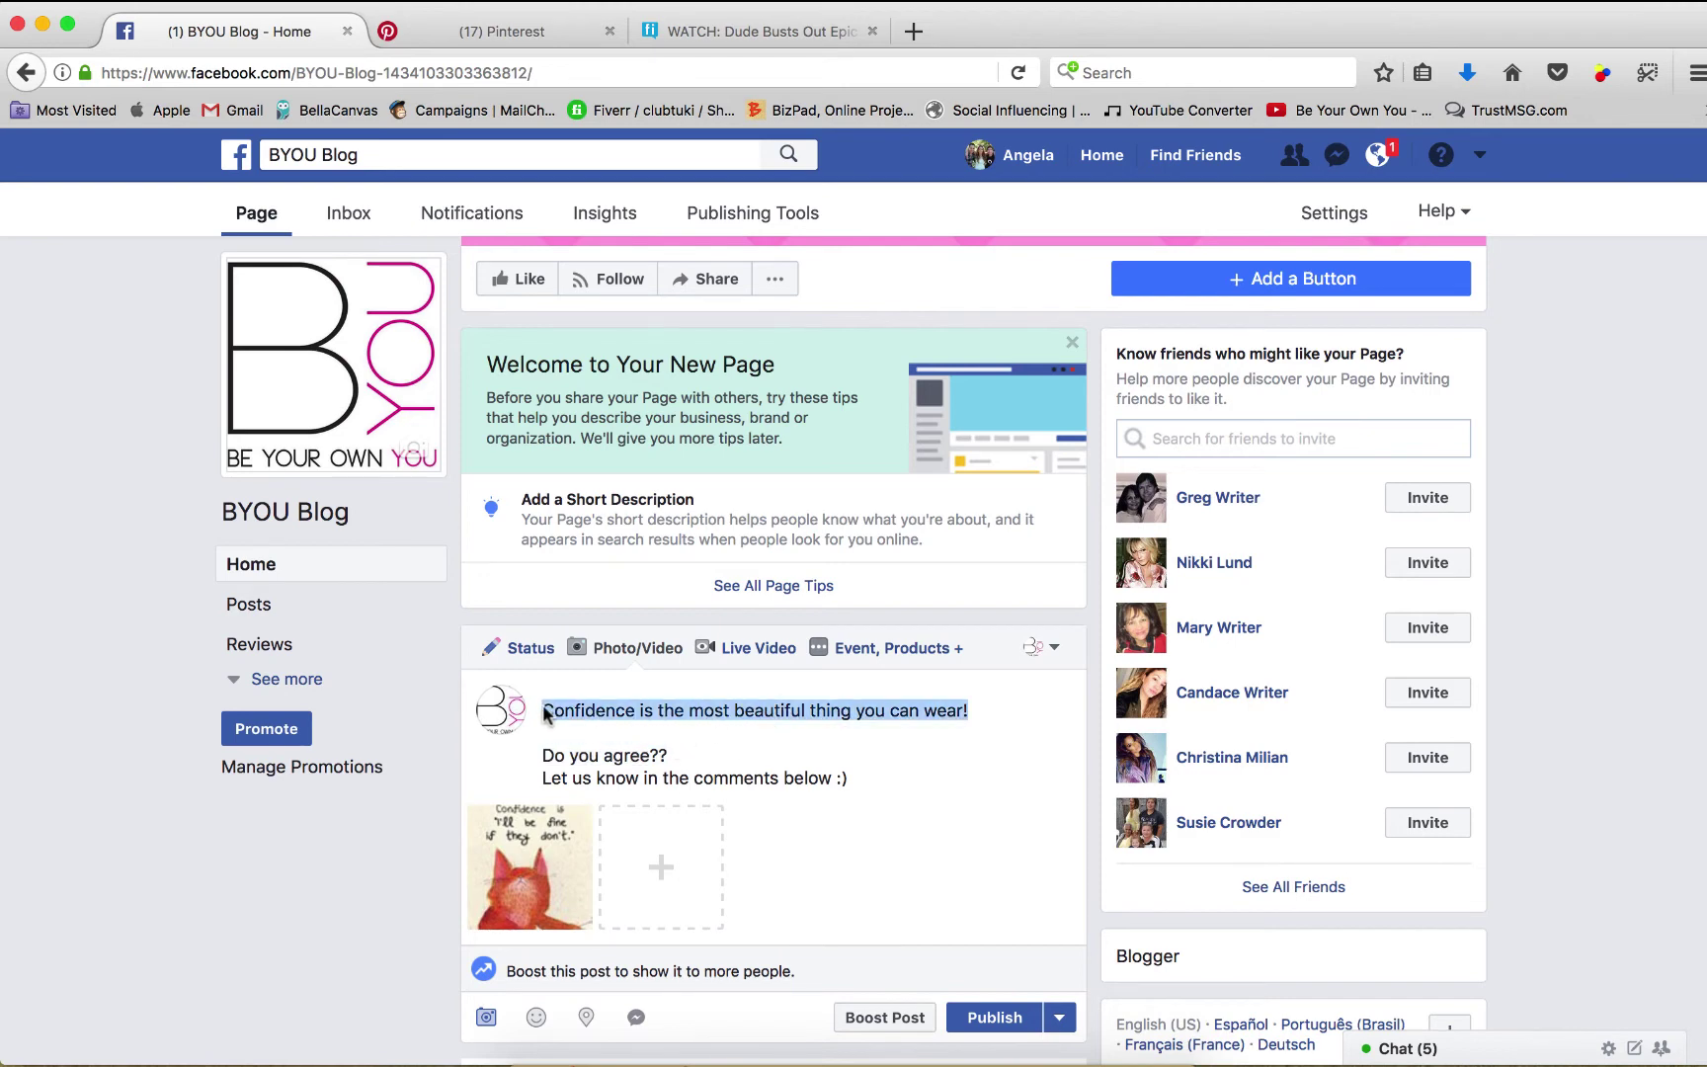
key("Left")
type("#")
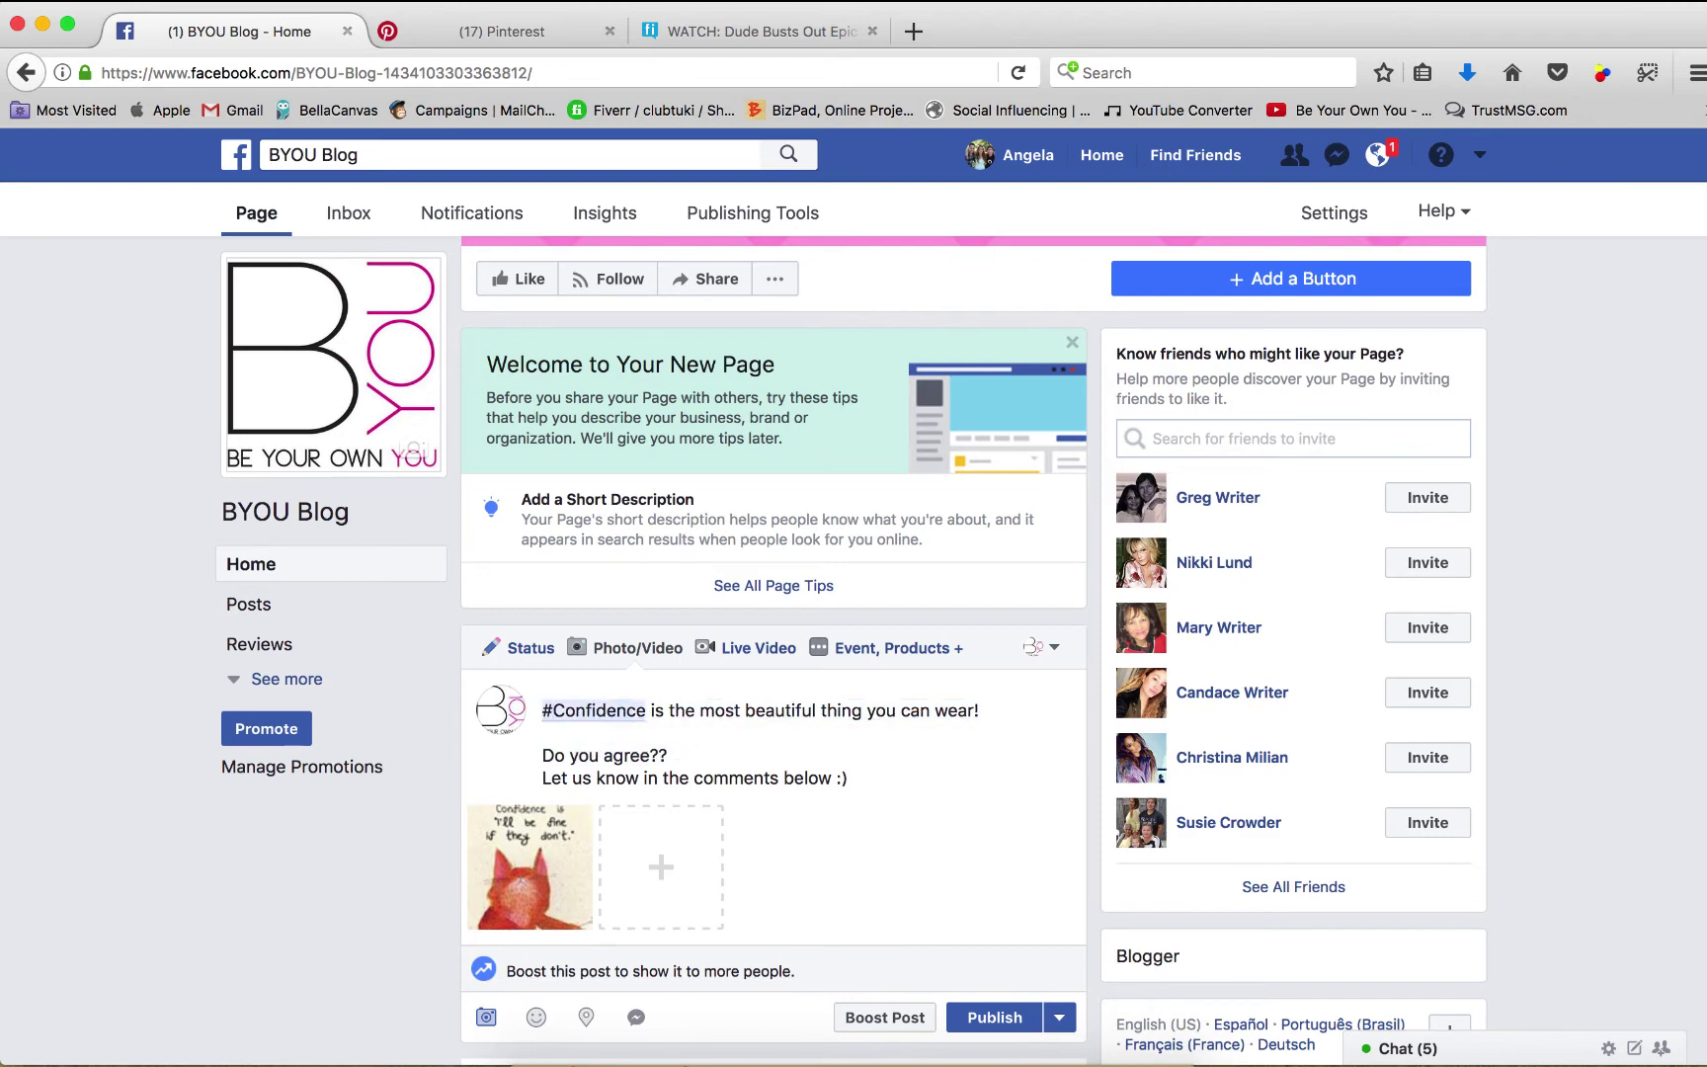
left_click(746, 712)
type("#")
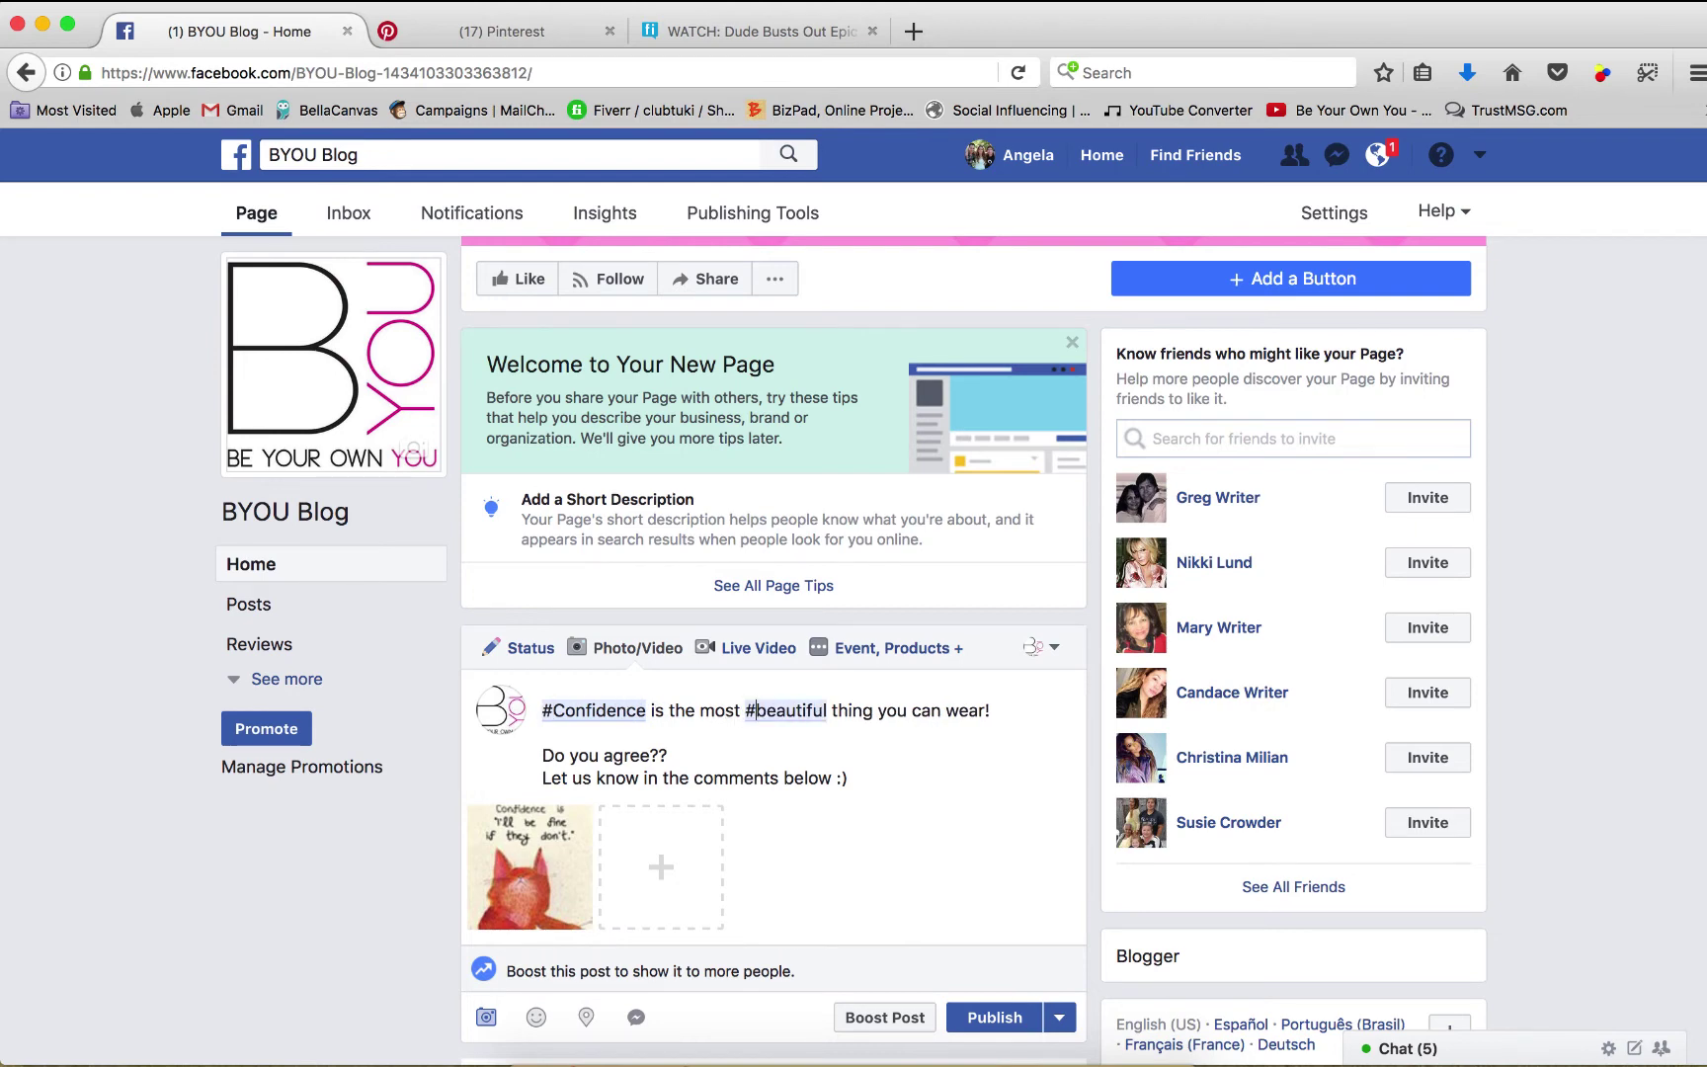
scroll(809, 754, "down", 5)
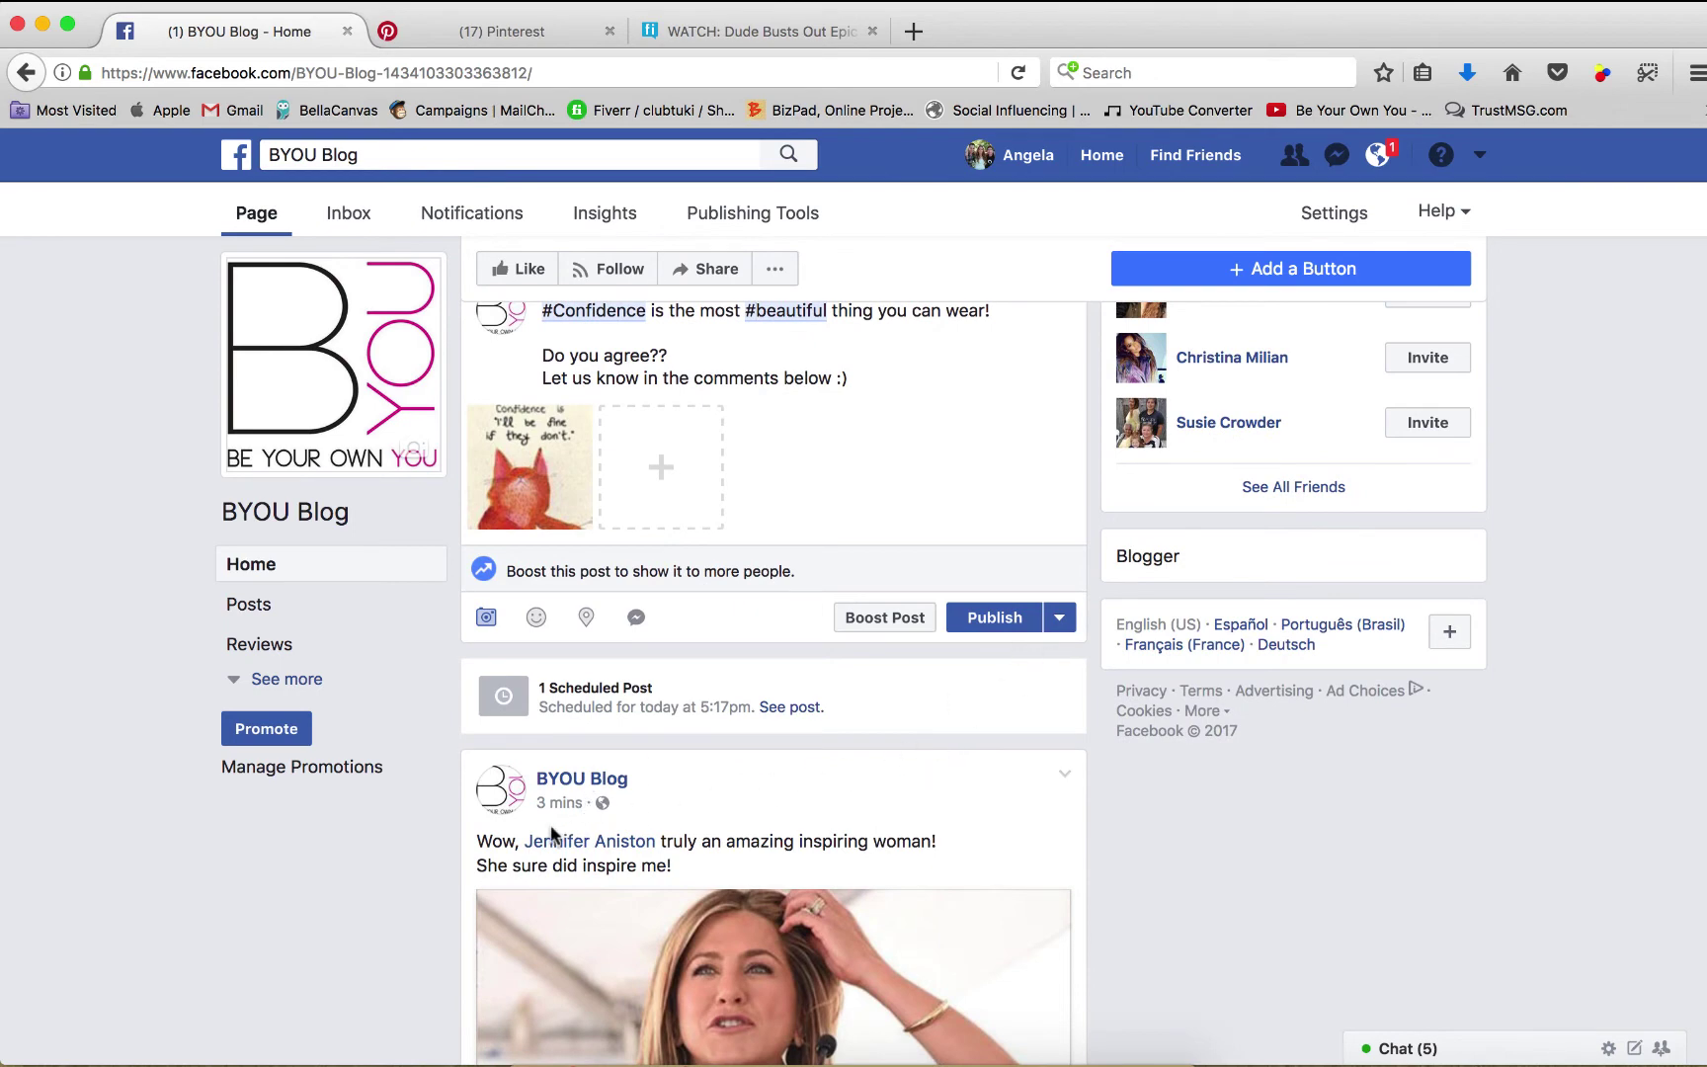
- Schedule the confidence quote post for 3:45 PM on 10/19/2017
left_click(1057, 618)
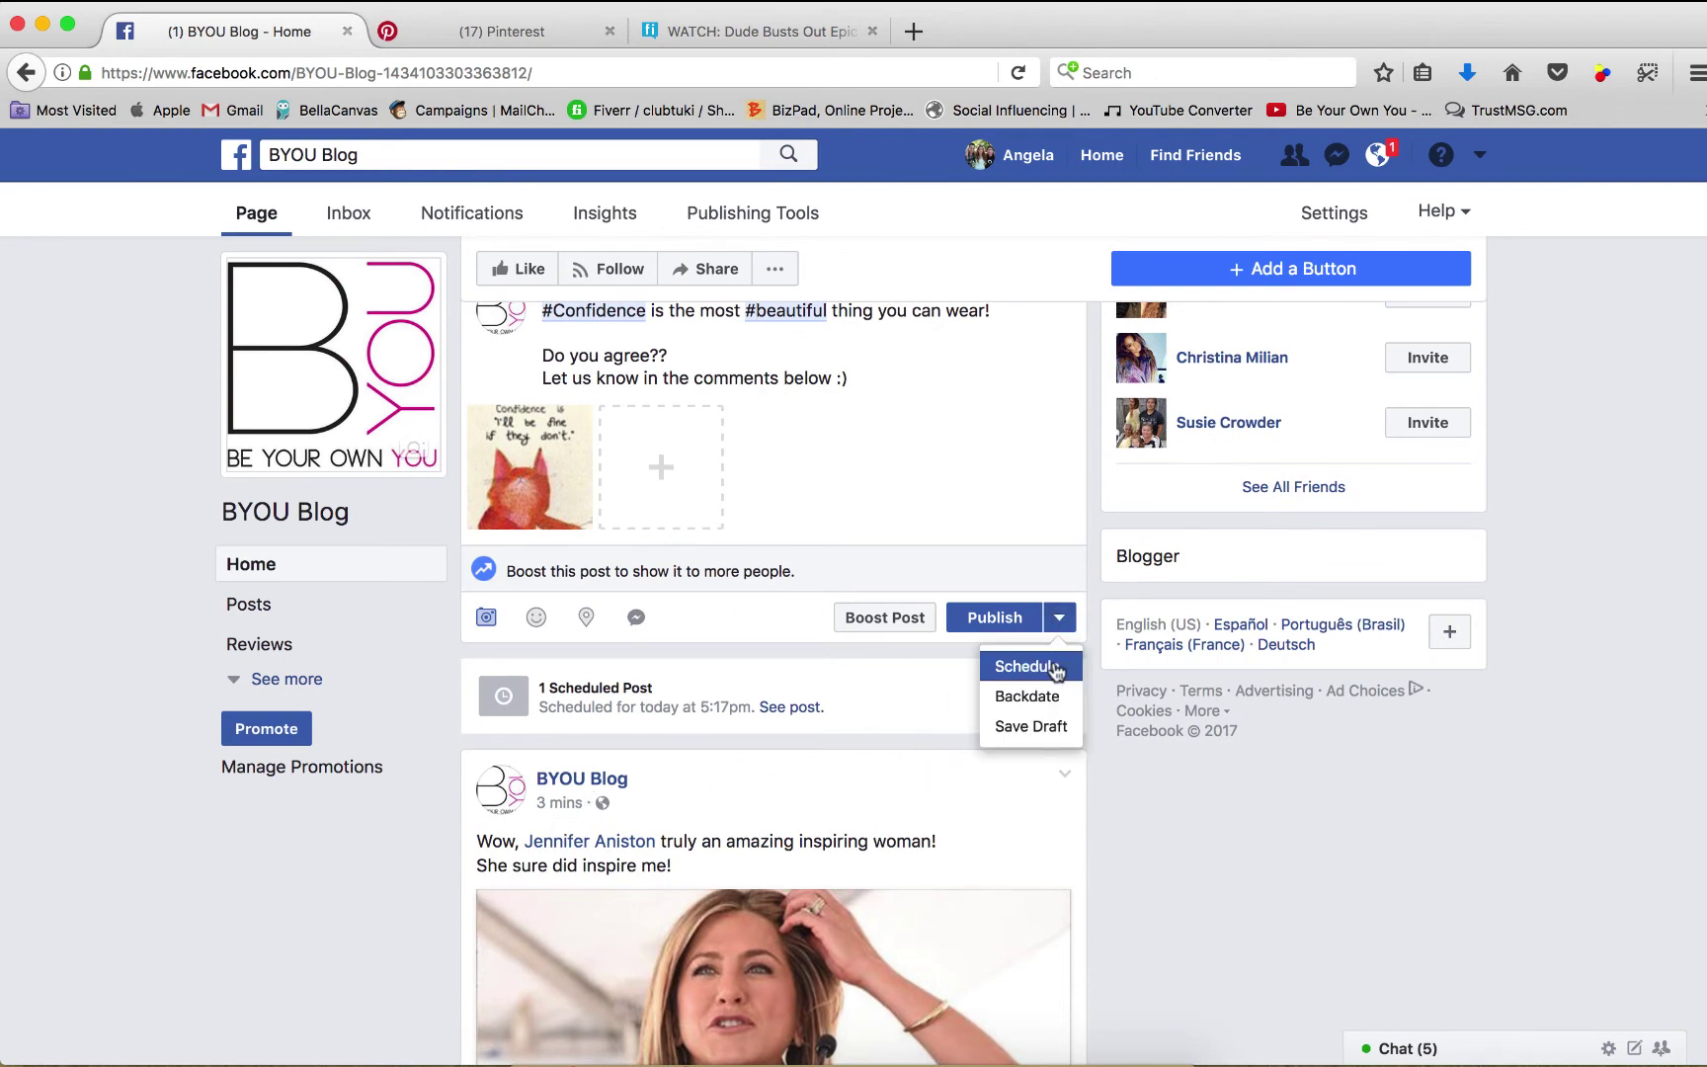
left_click(1032, 666)
left_click(790, 724)
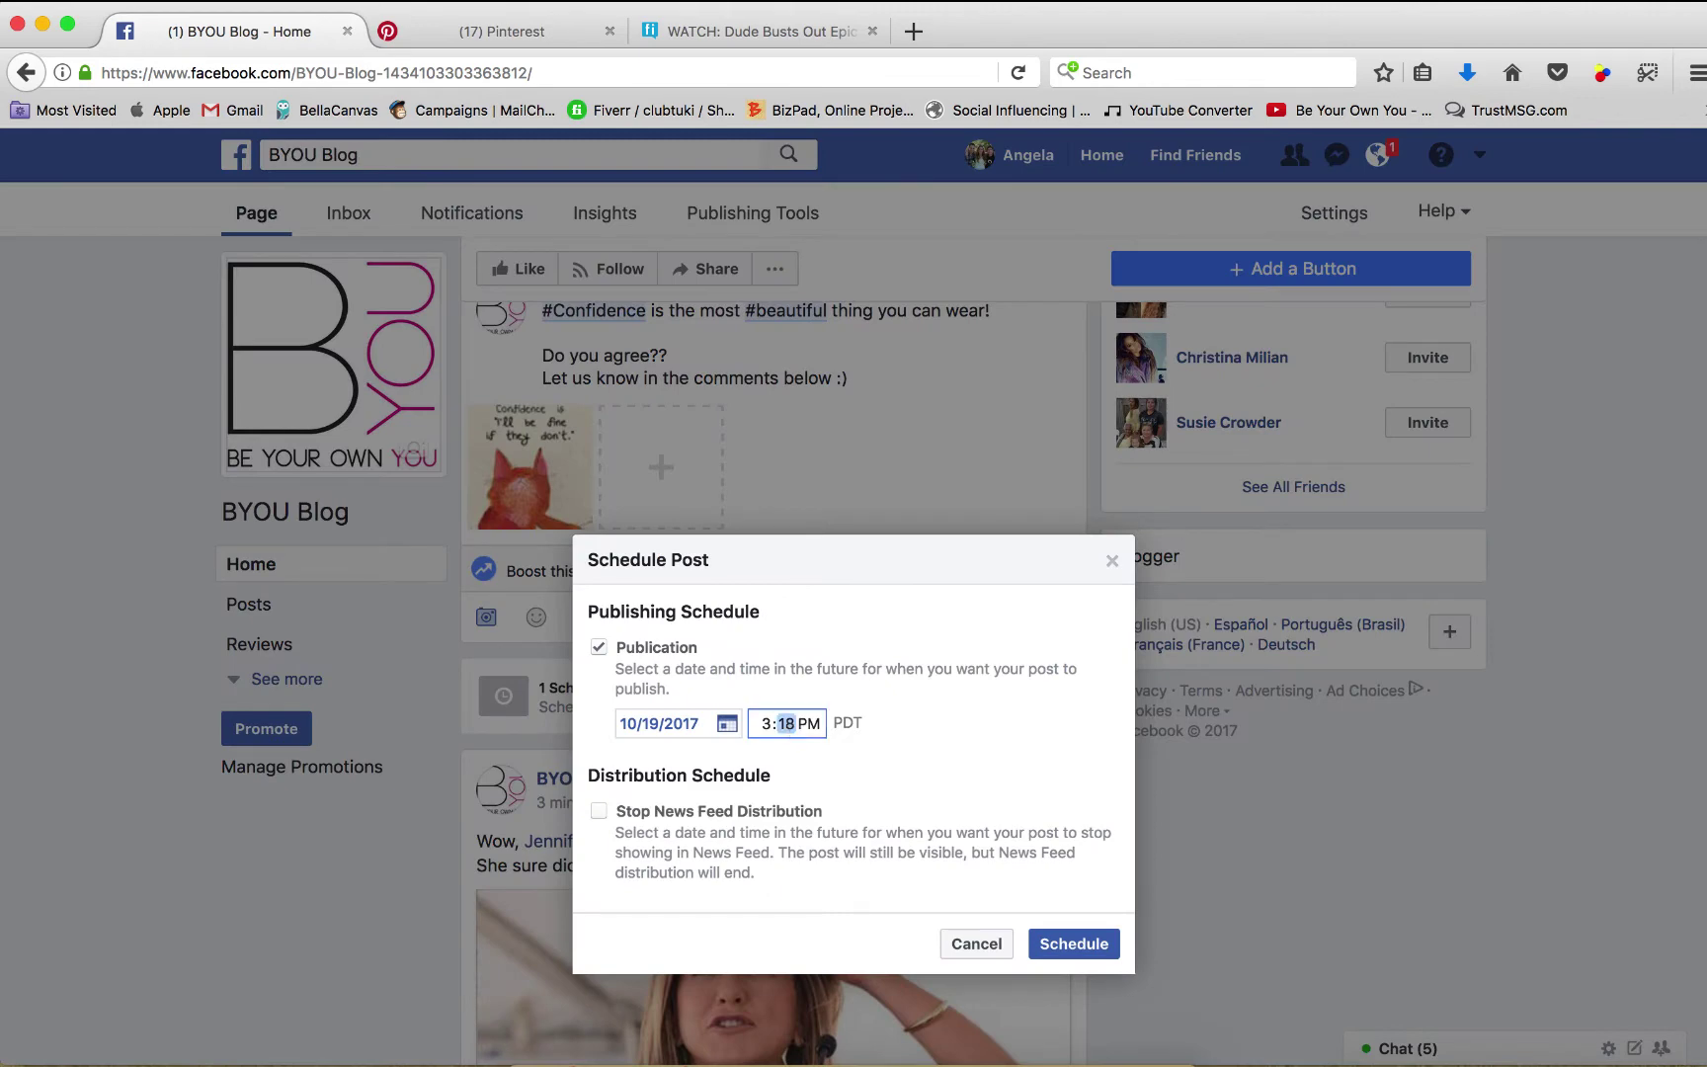
type("45")
left_click(1063, 942)
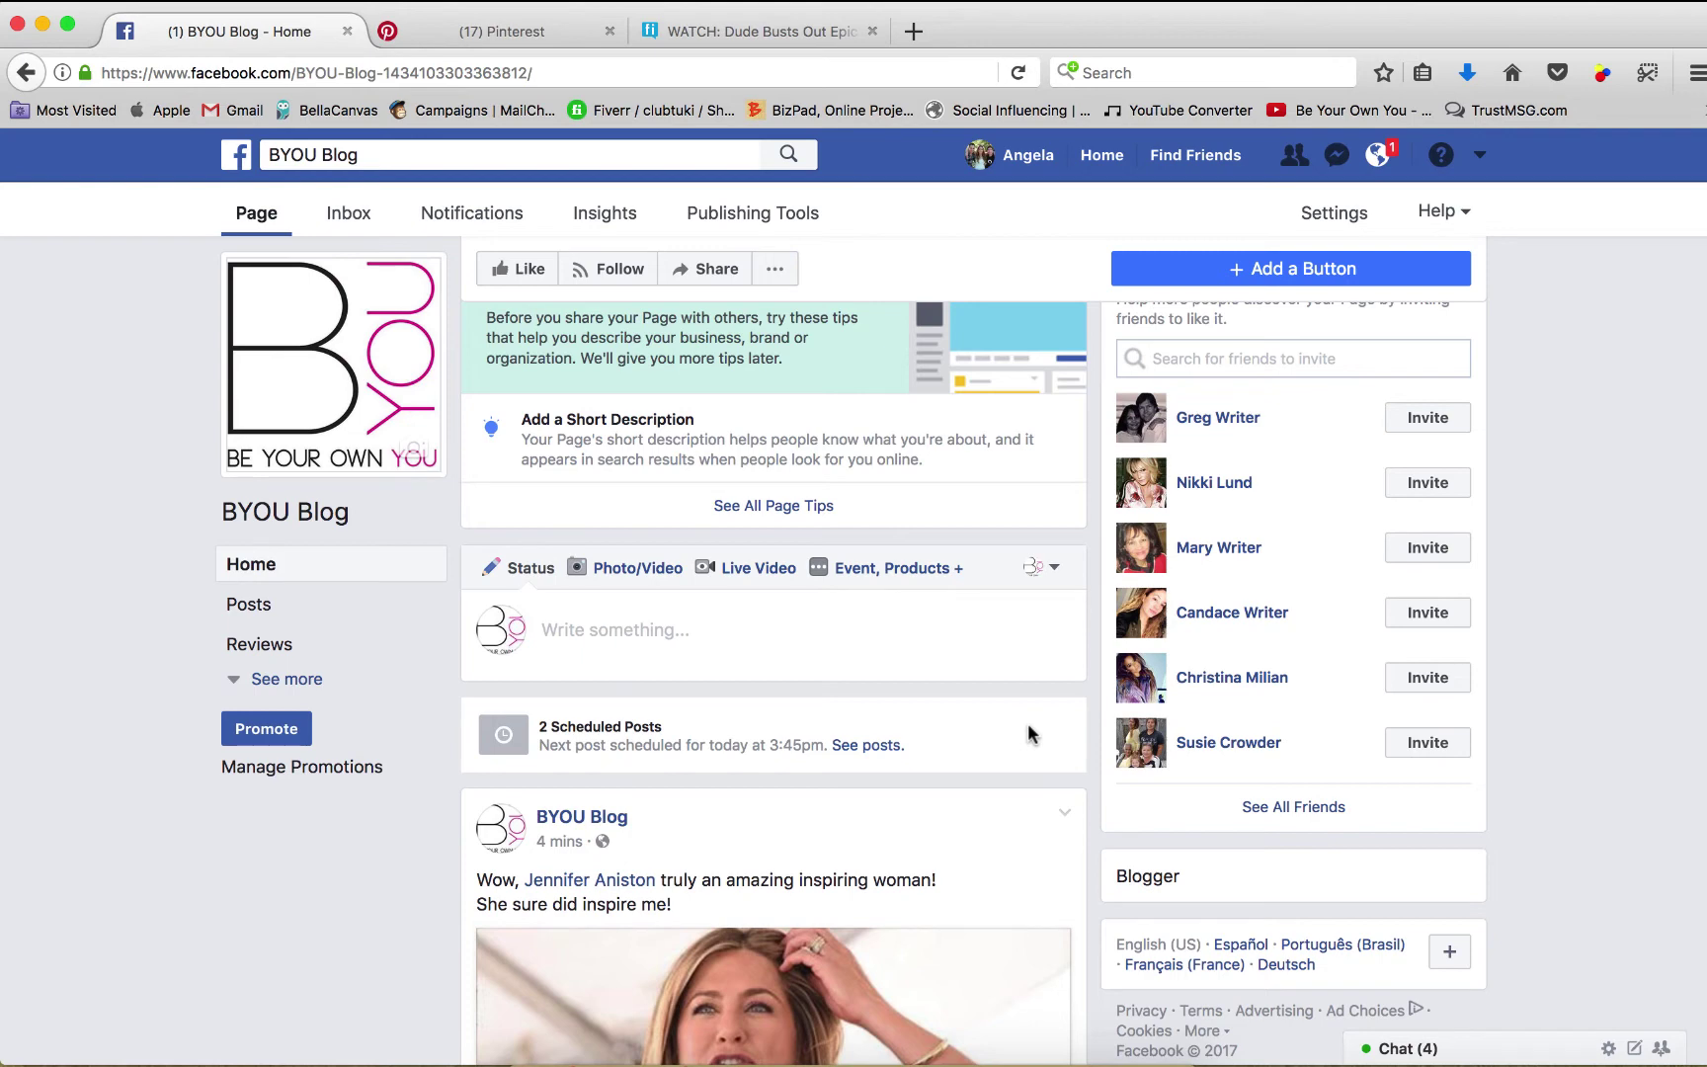
- Type and delete a test 'Hey' line in a new post, then open a new browser tab
left_click(791, 649)
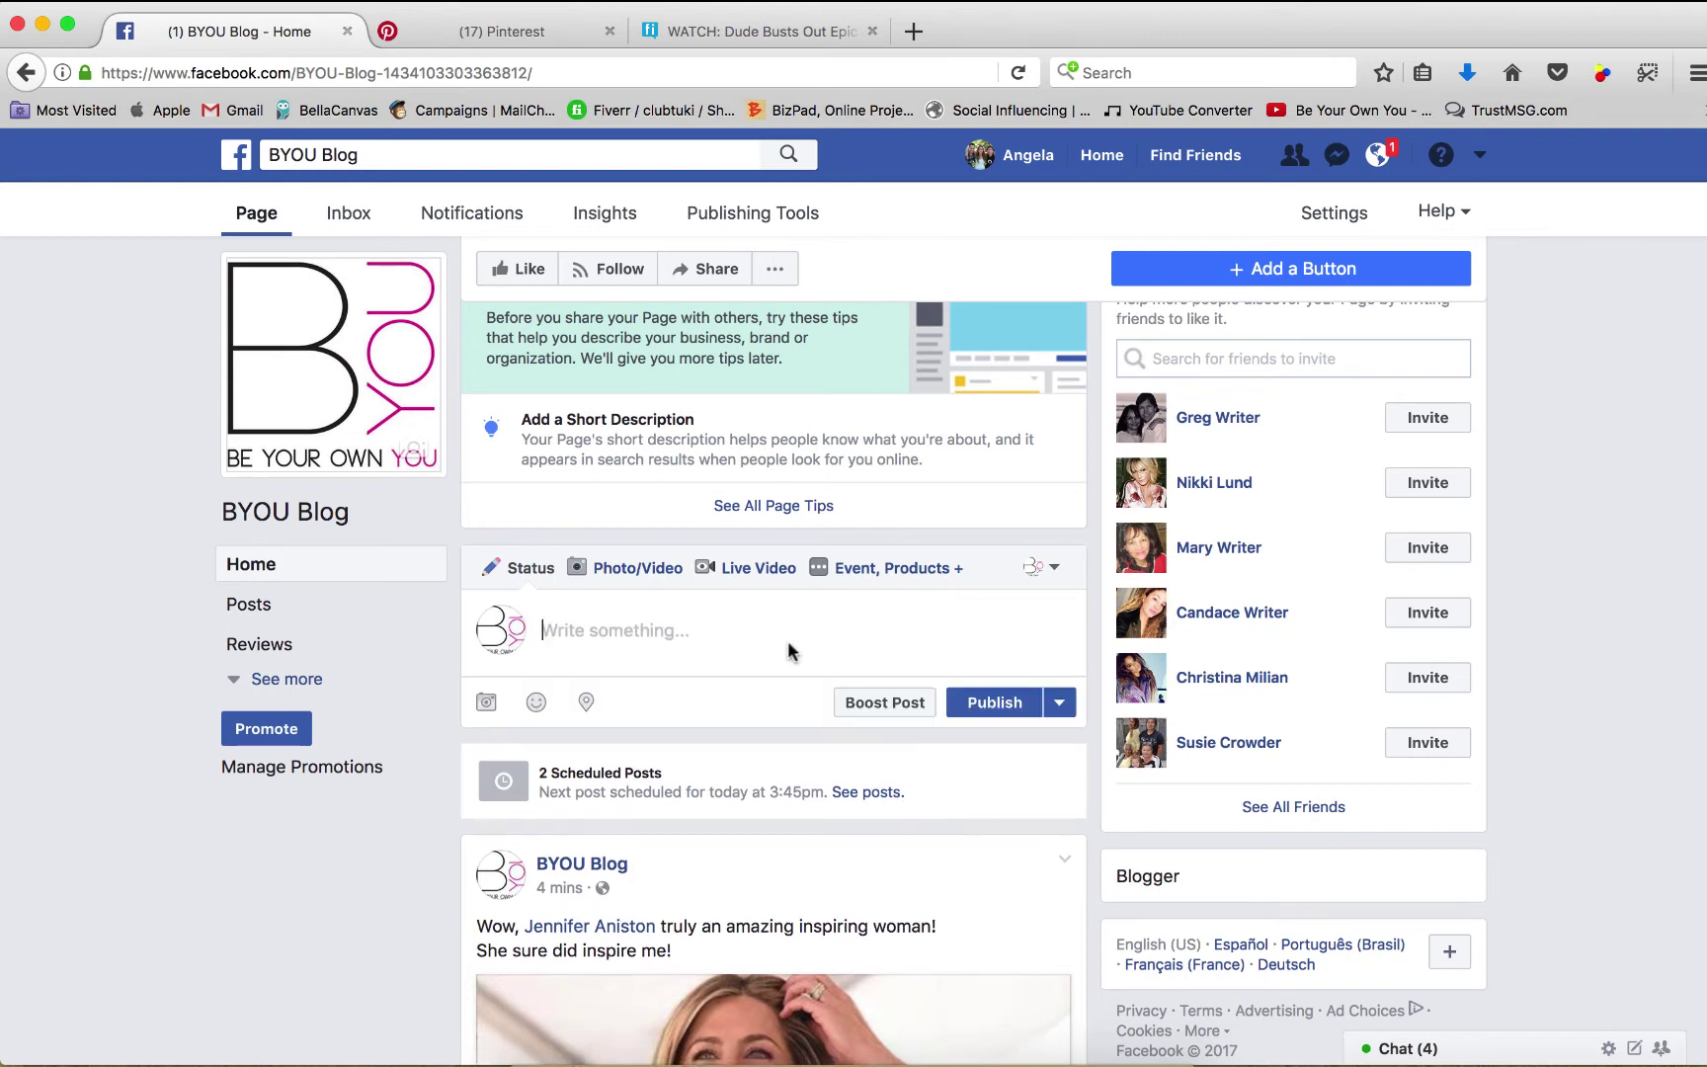
type("HEy")
key("BackSpace")
key("BackSpace")
type("e")
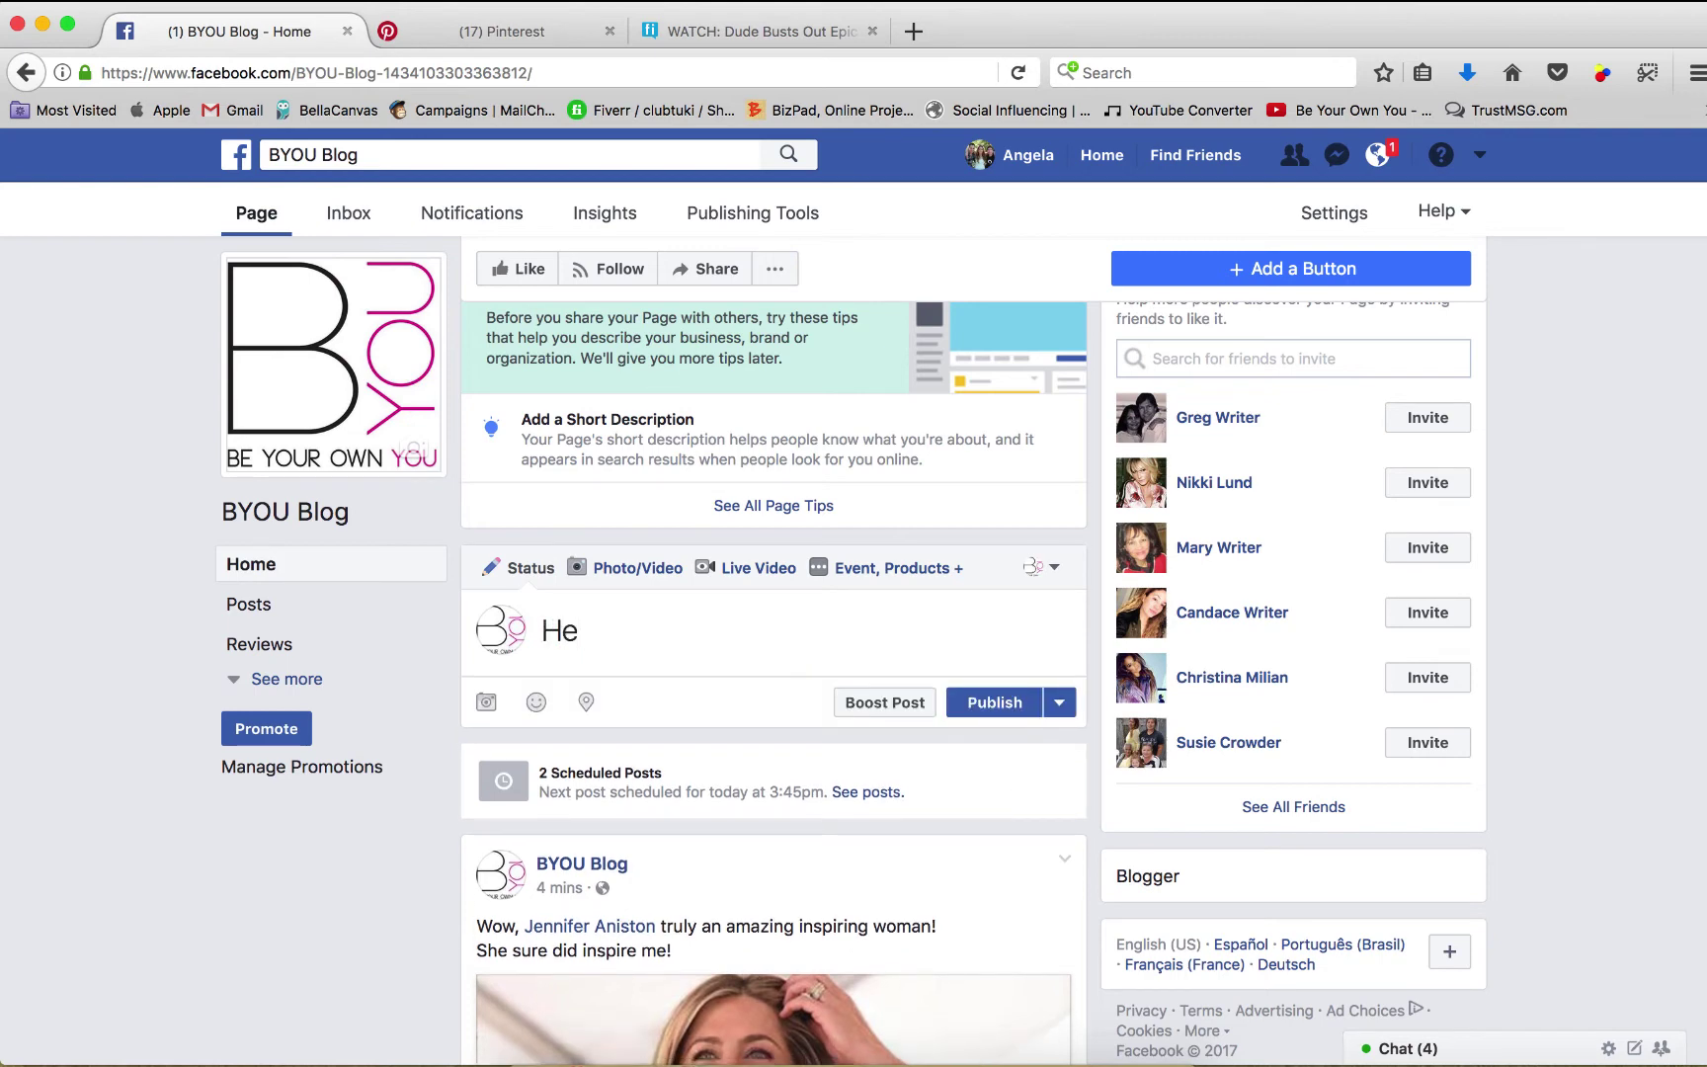
type("y")
key("super+a")
key("BackSpace")
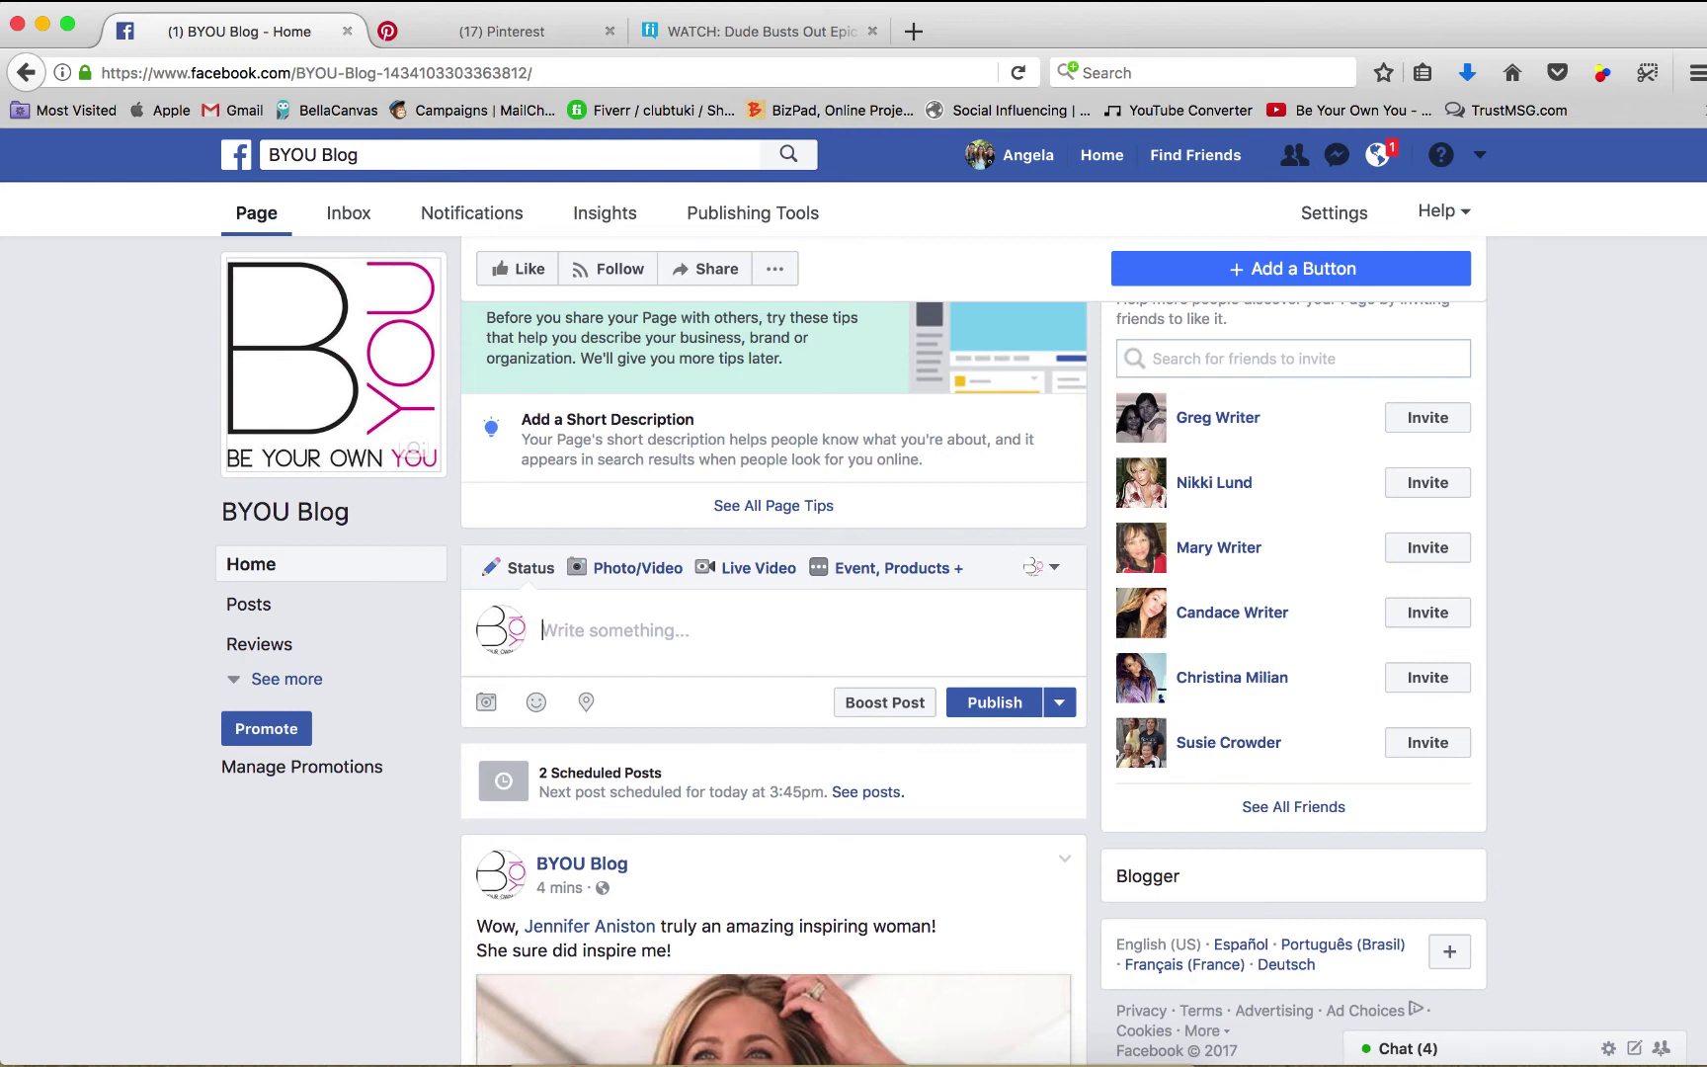
left_click(914, 29)
- Go to VYCO's Trending Topics page, briefly viewing and dismissing the offers list
type("vyco")
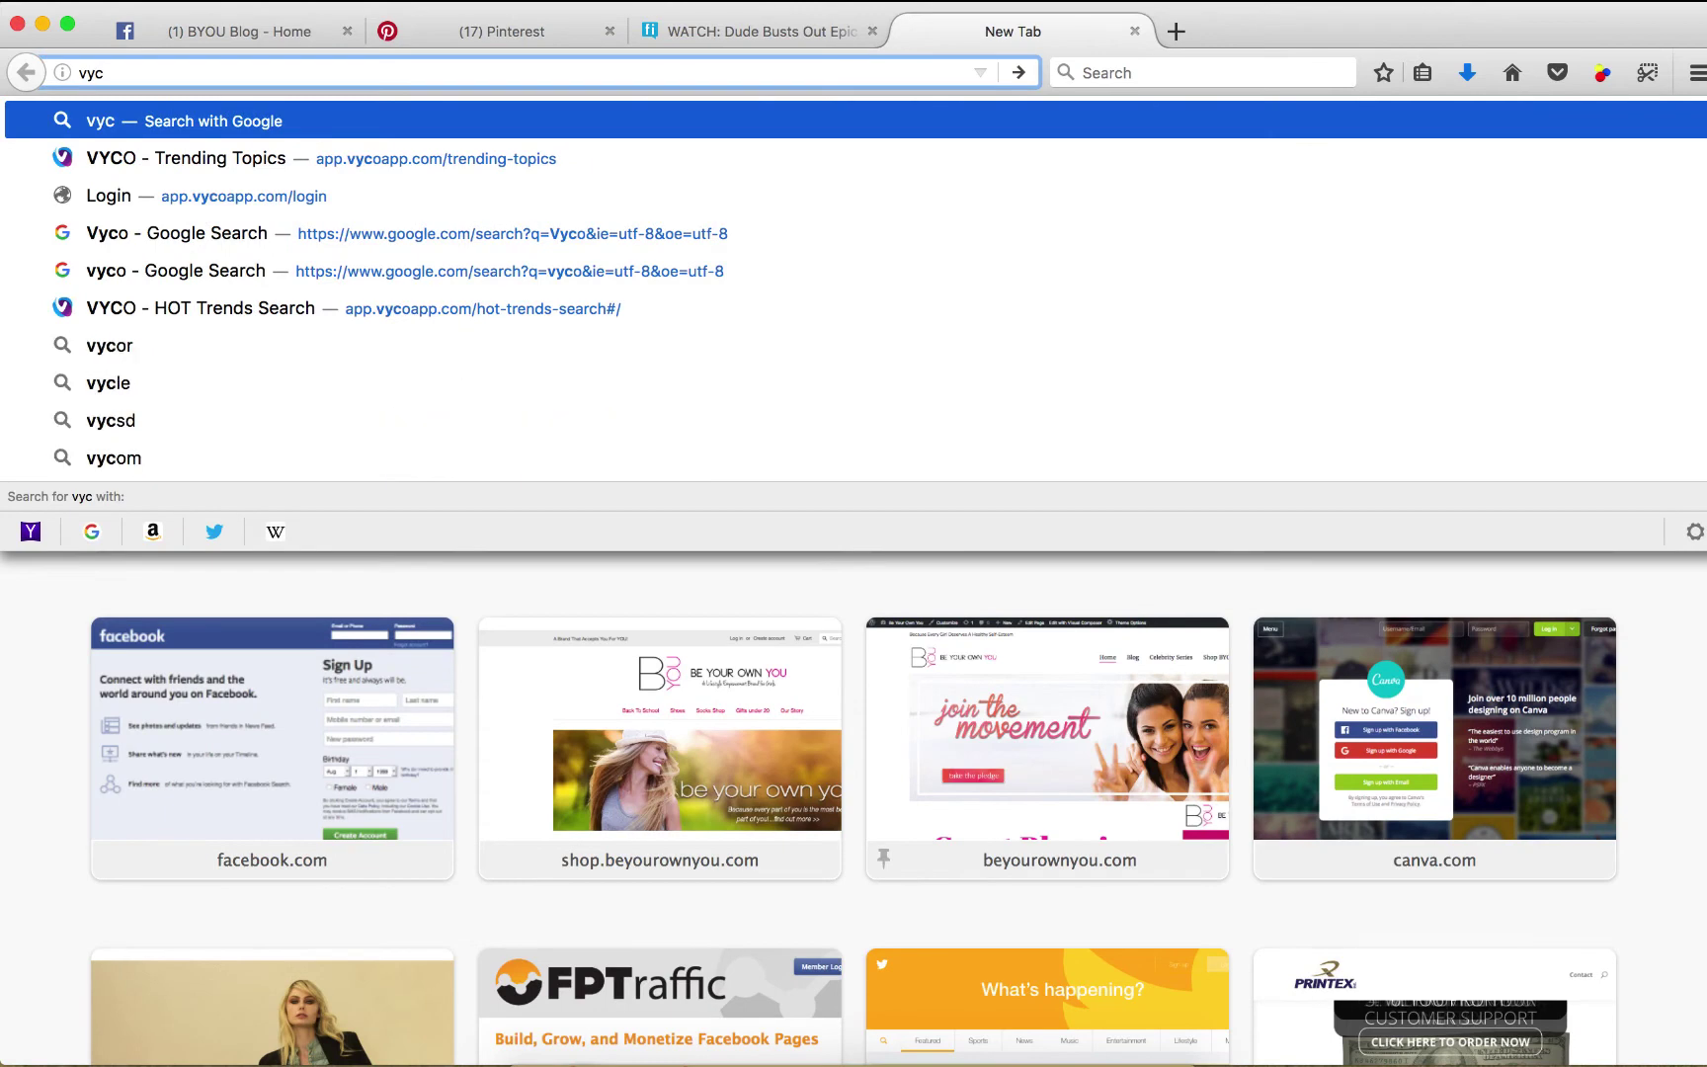
left_click(736, 159)
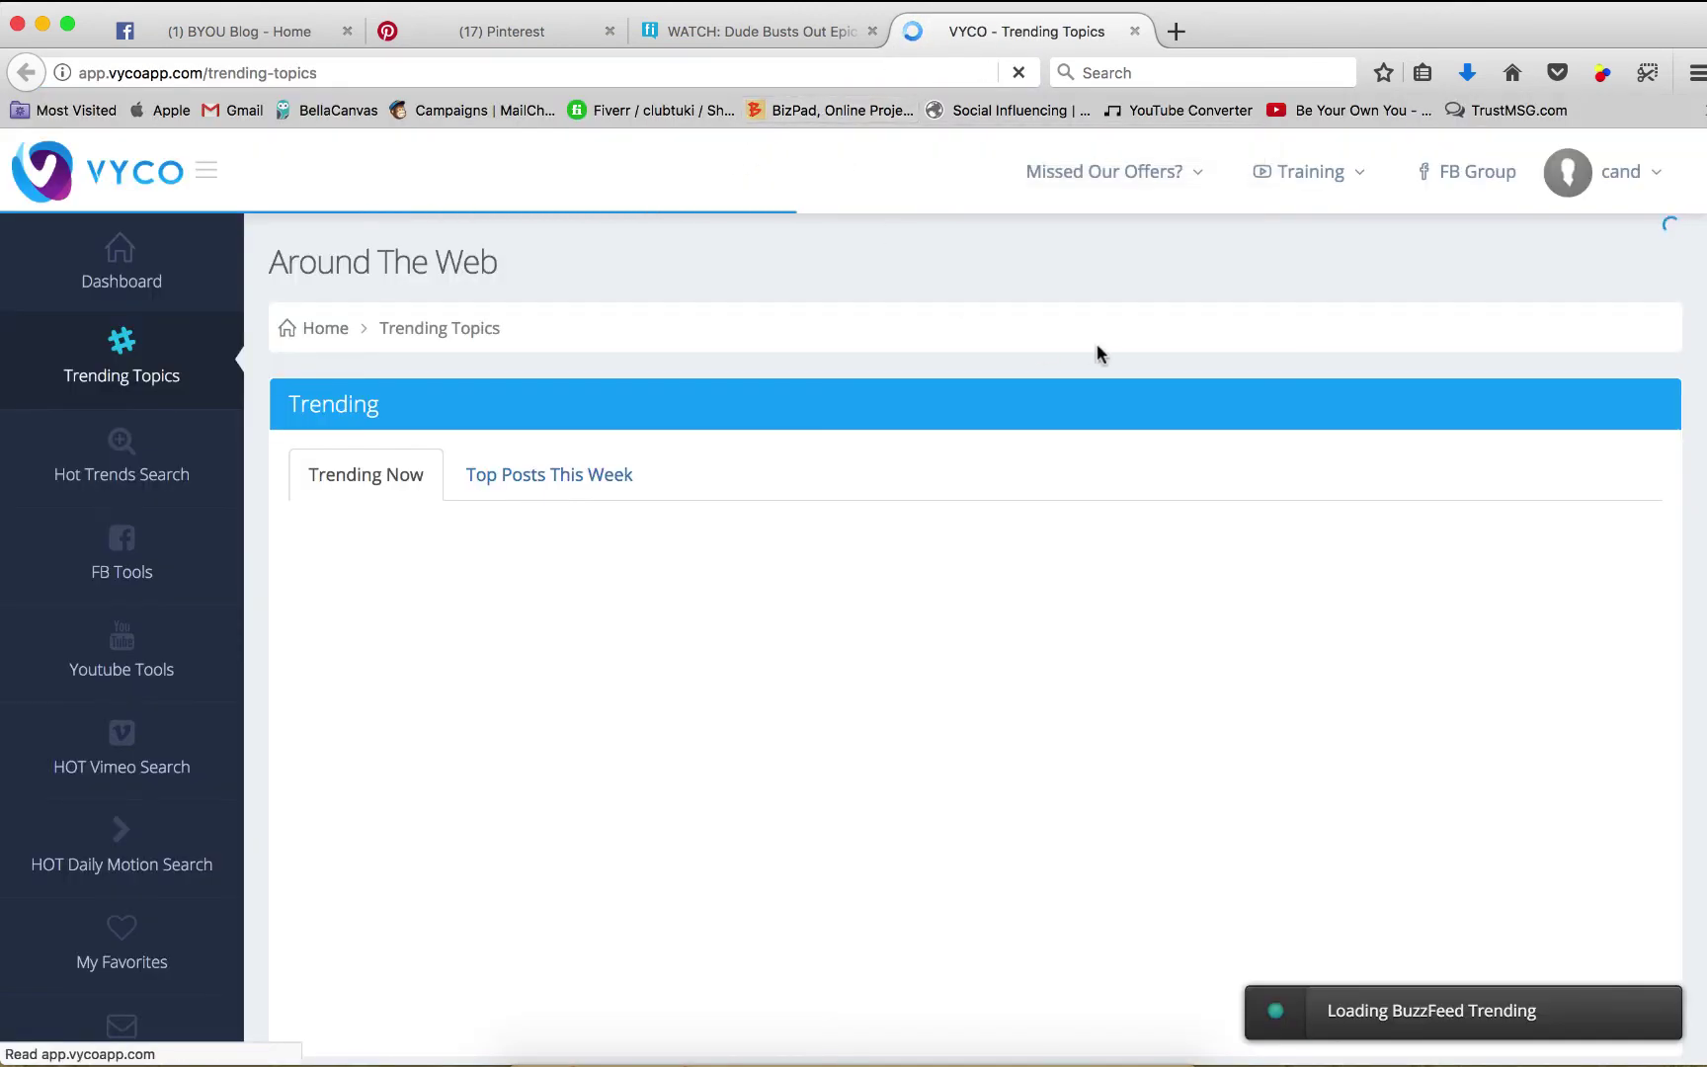
left_click(1134, 172)
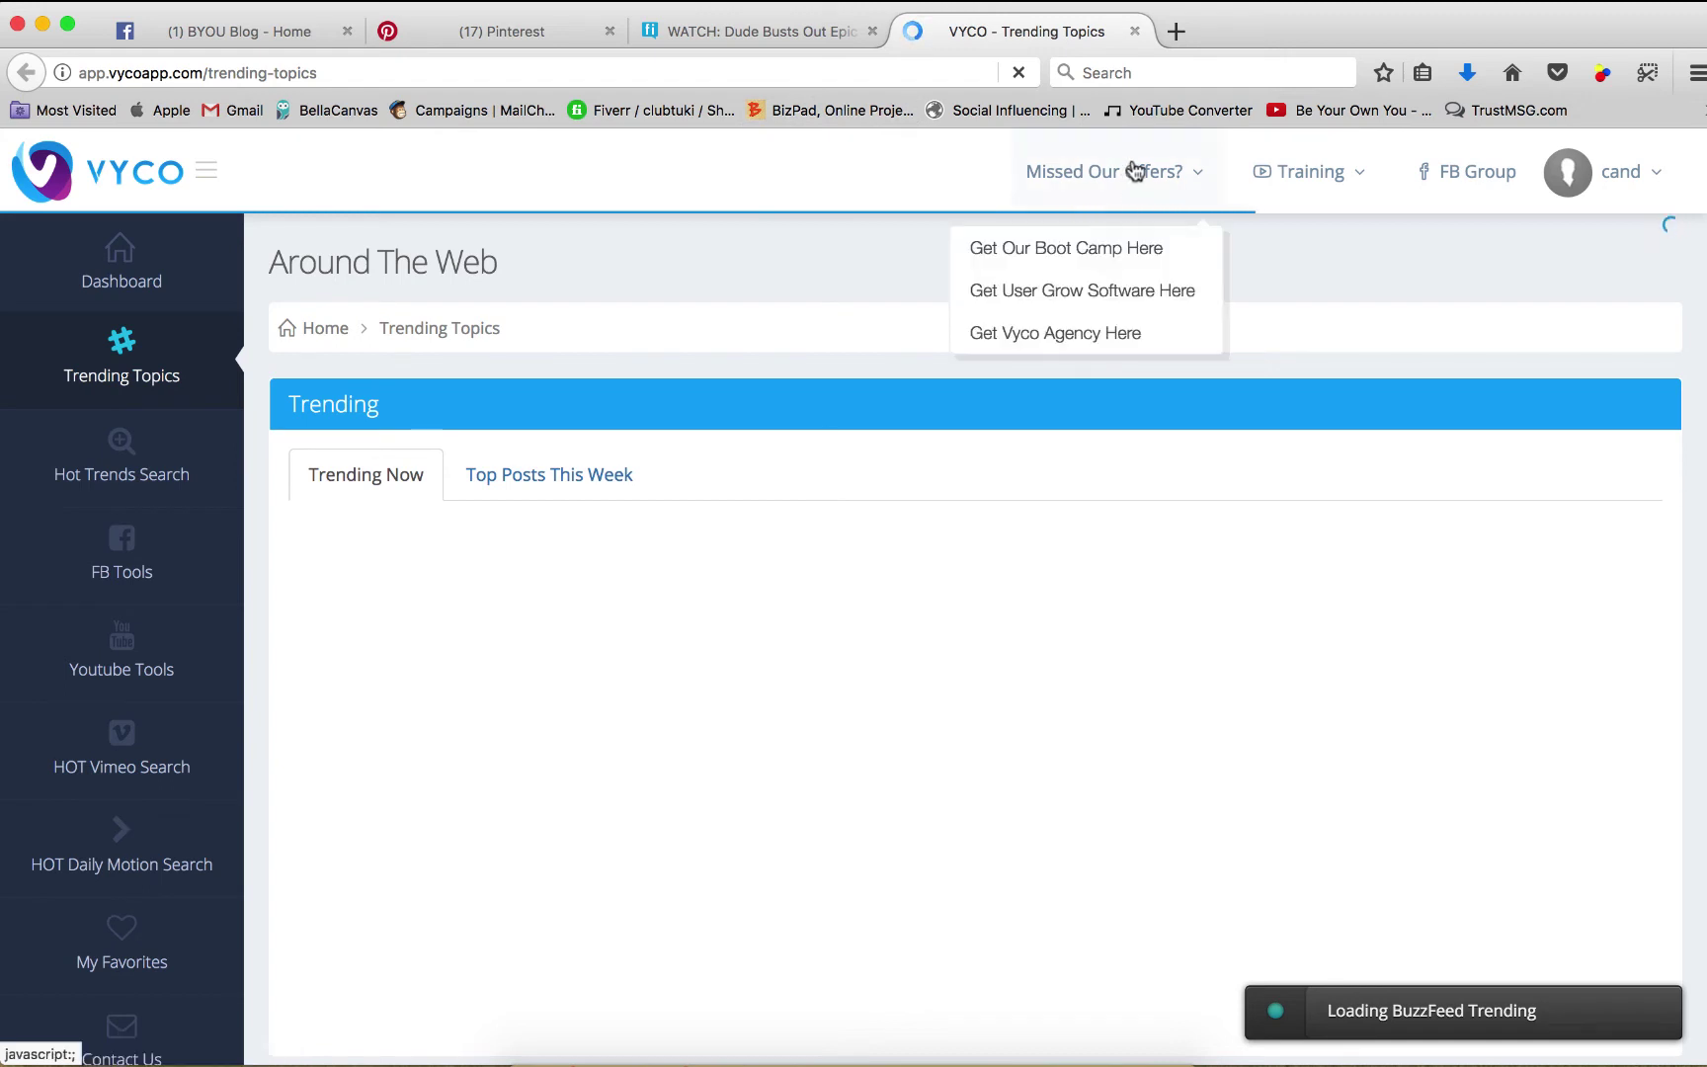
left_click(1384, 285)
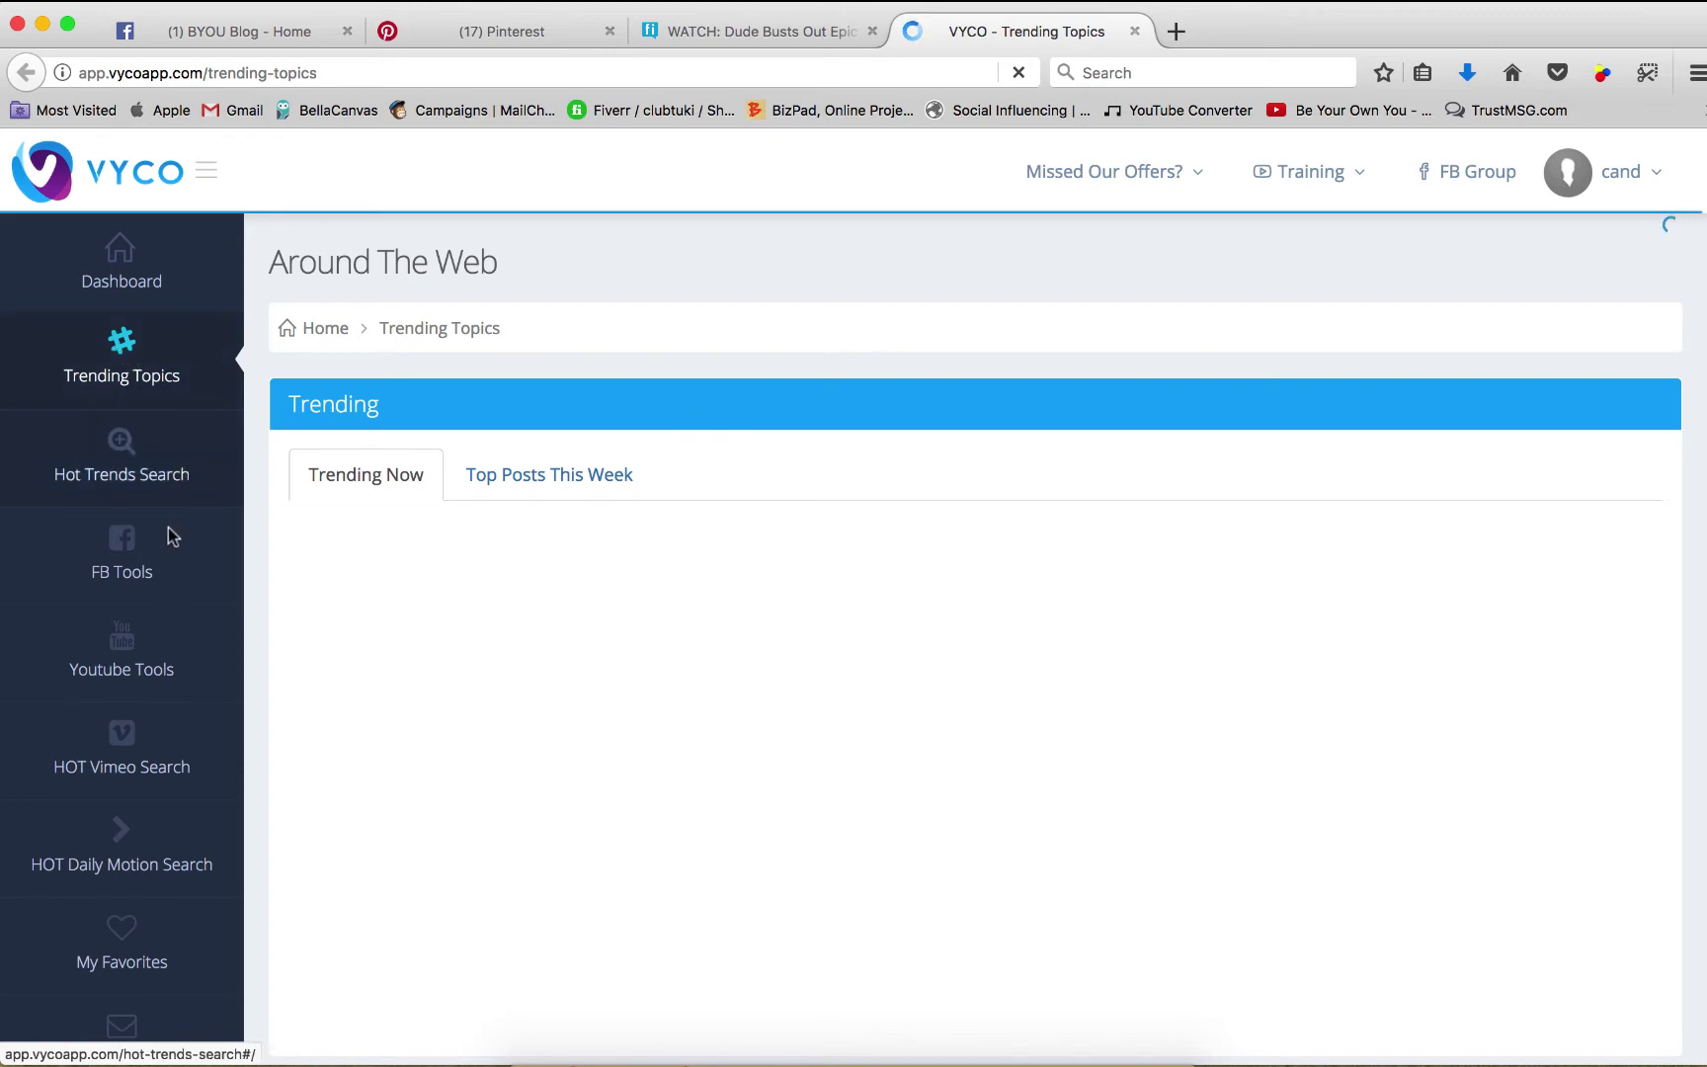
mouse_move(119, 573)
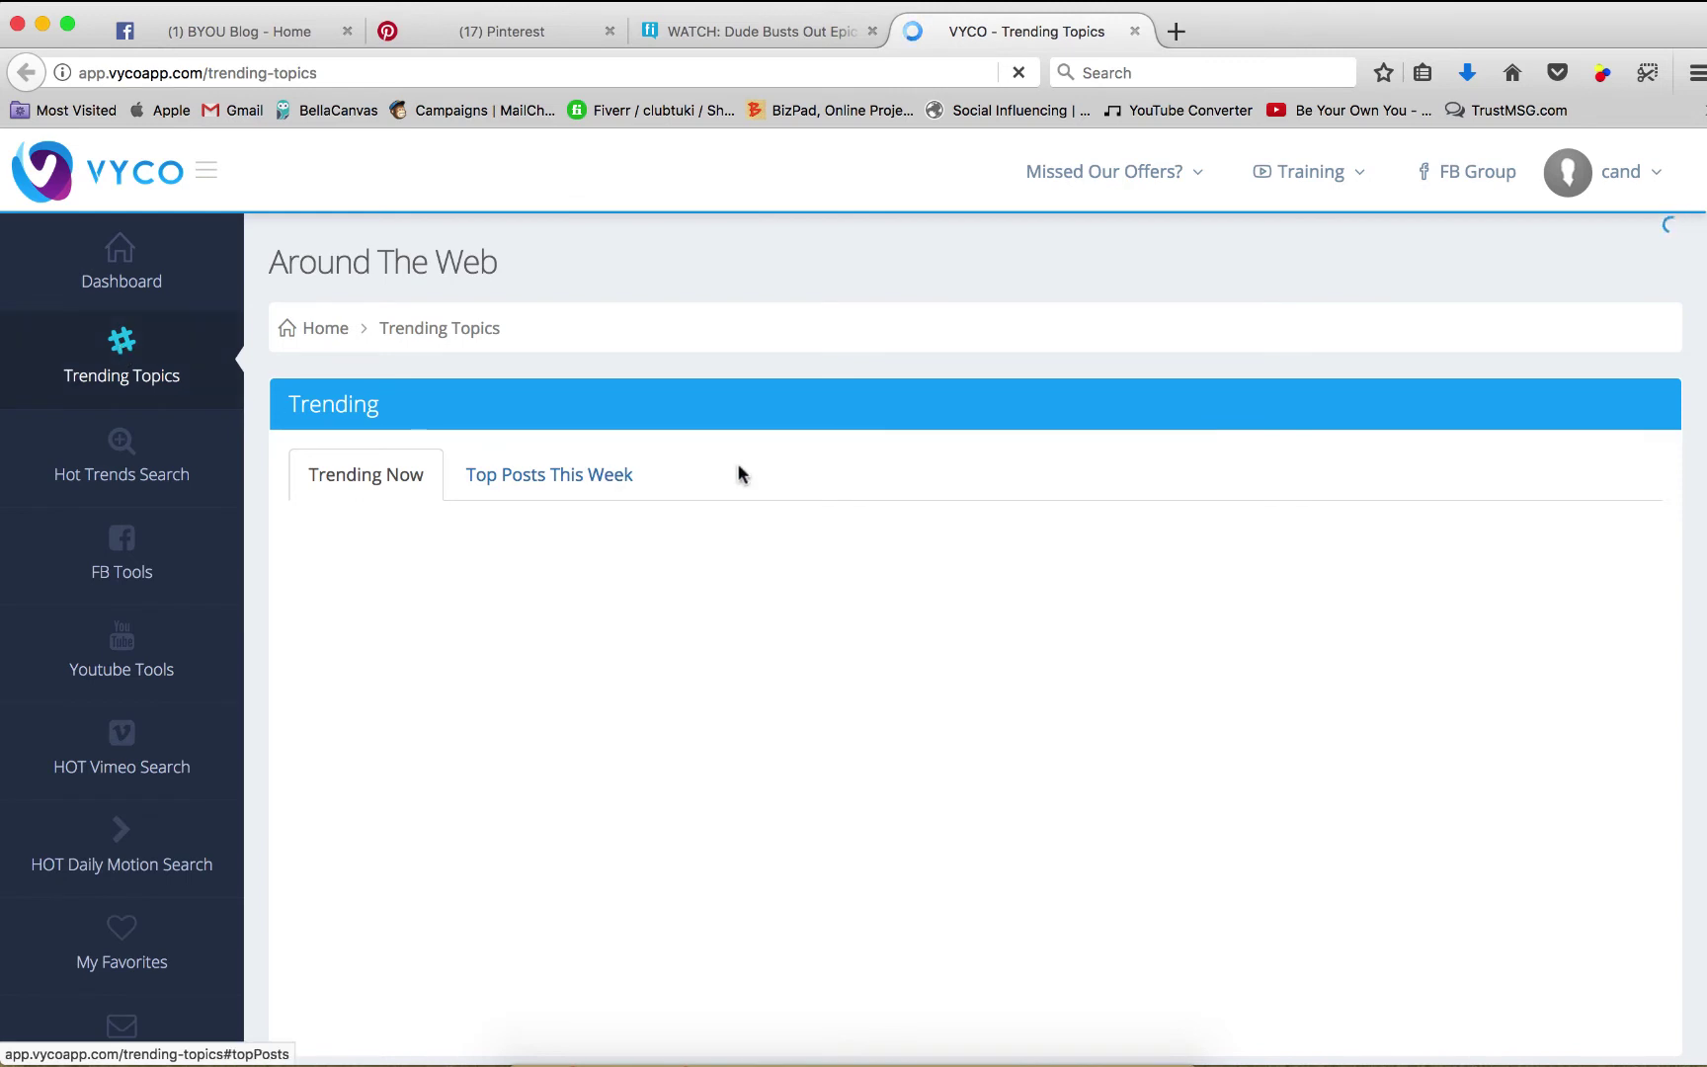
scroll(740, 473, "down", 3)
scroll(751, 465, "up", 3)
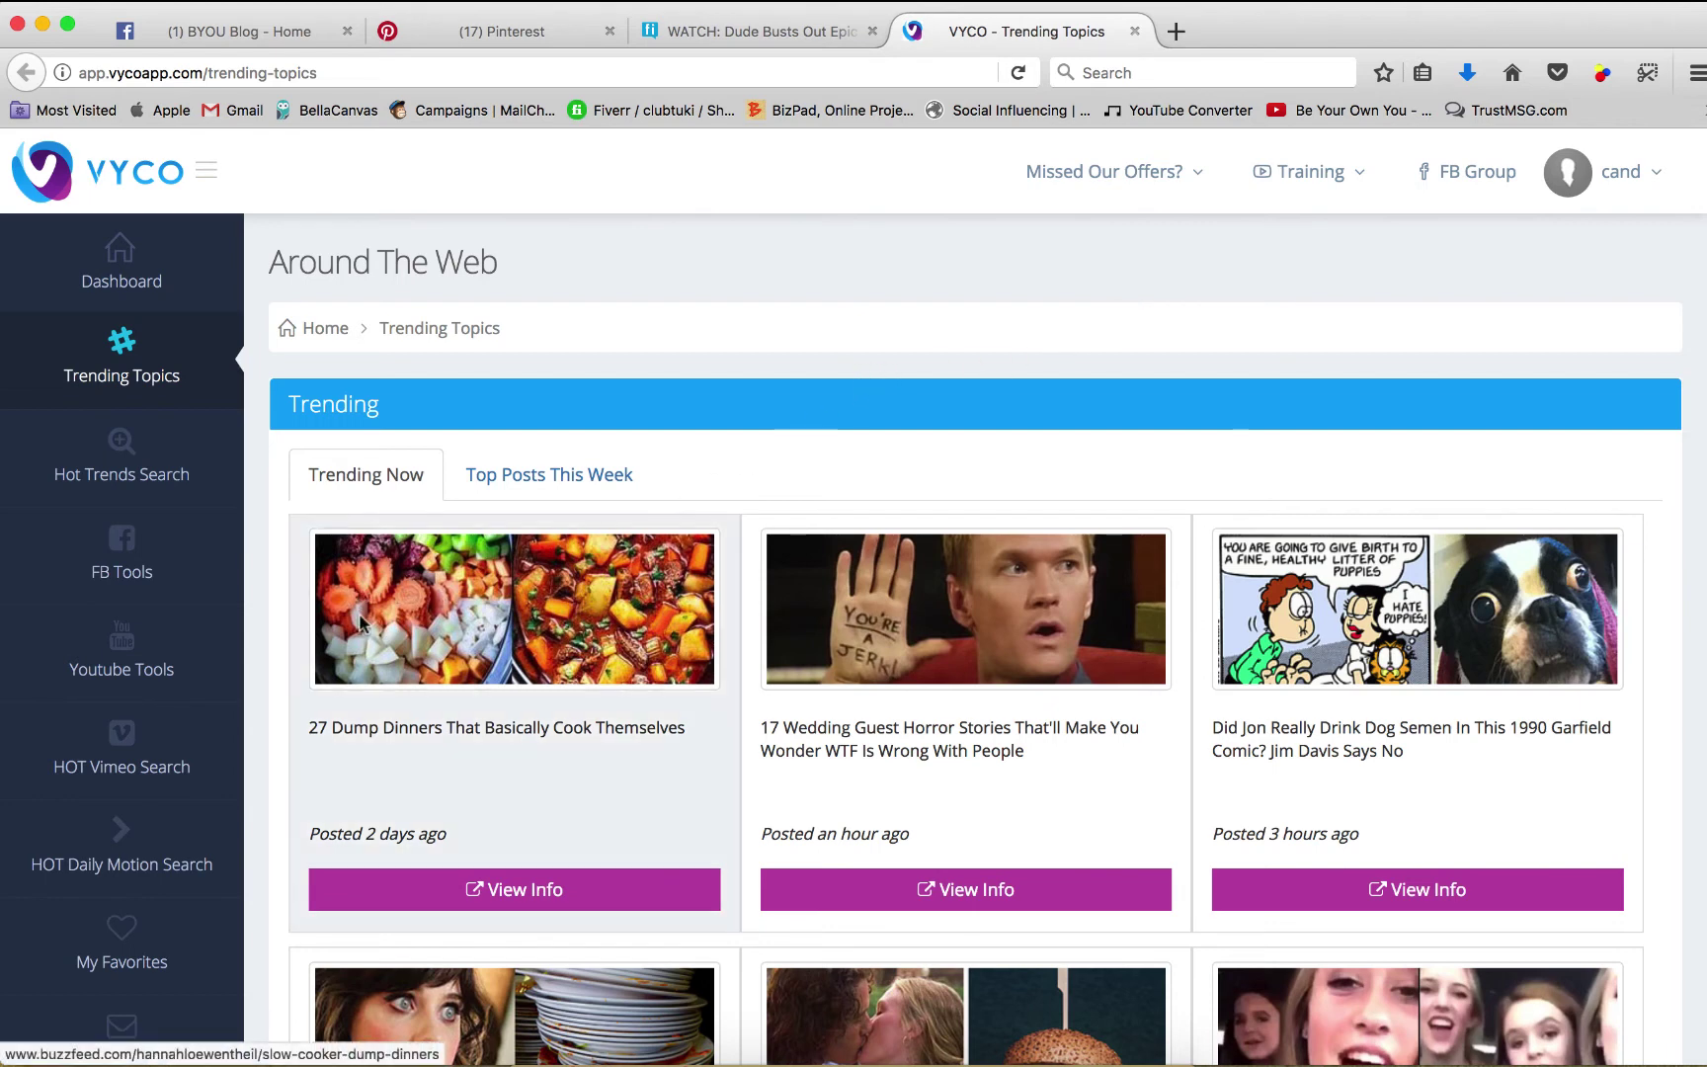
- Open the 27 Dump Dinners article in a new tab and switch to Top Posts This Week
left_click(567, 895)
scroll(968, 455, "down", 5)
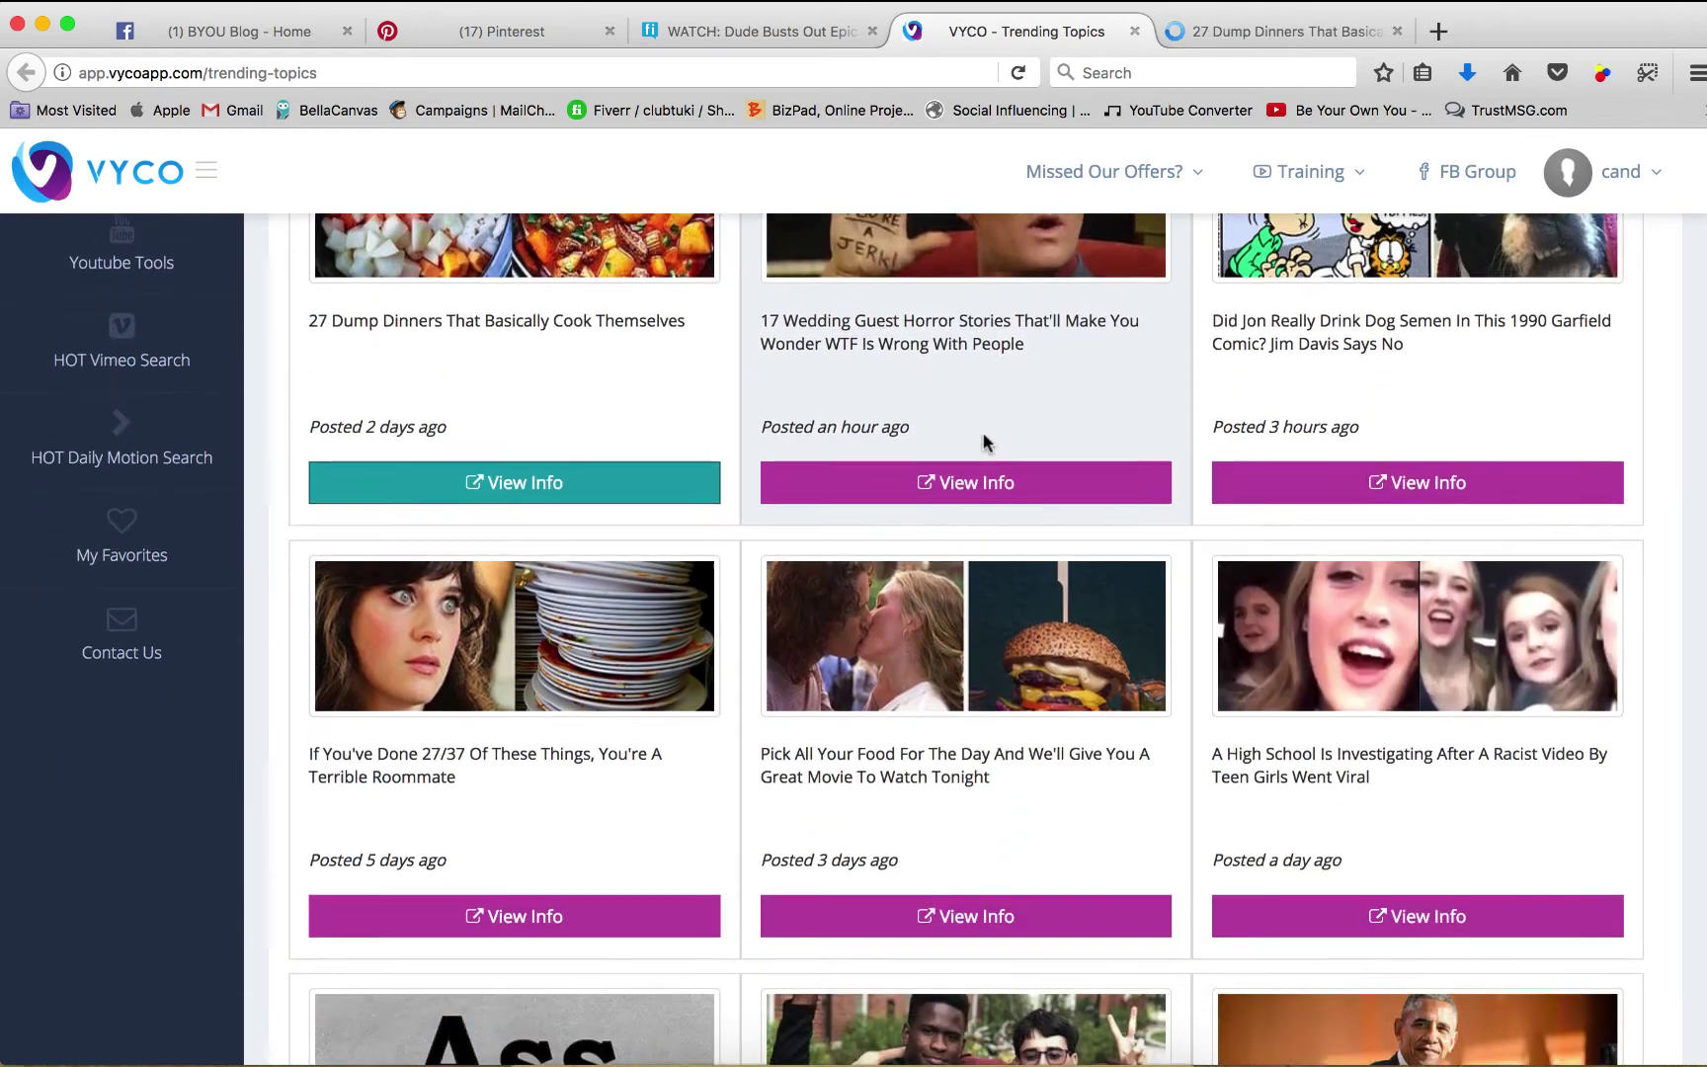
scroll(984, 440, "down", 12)
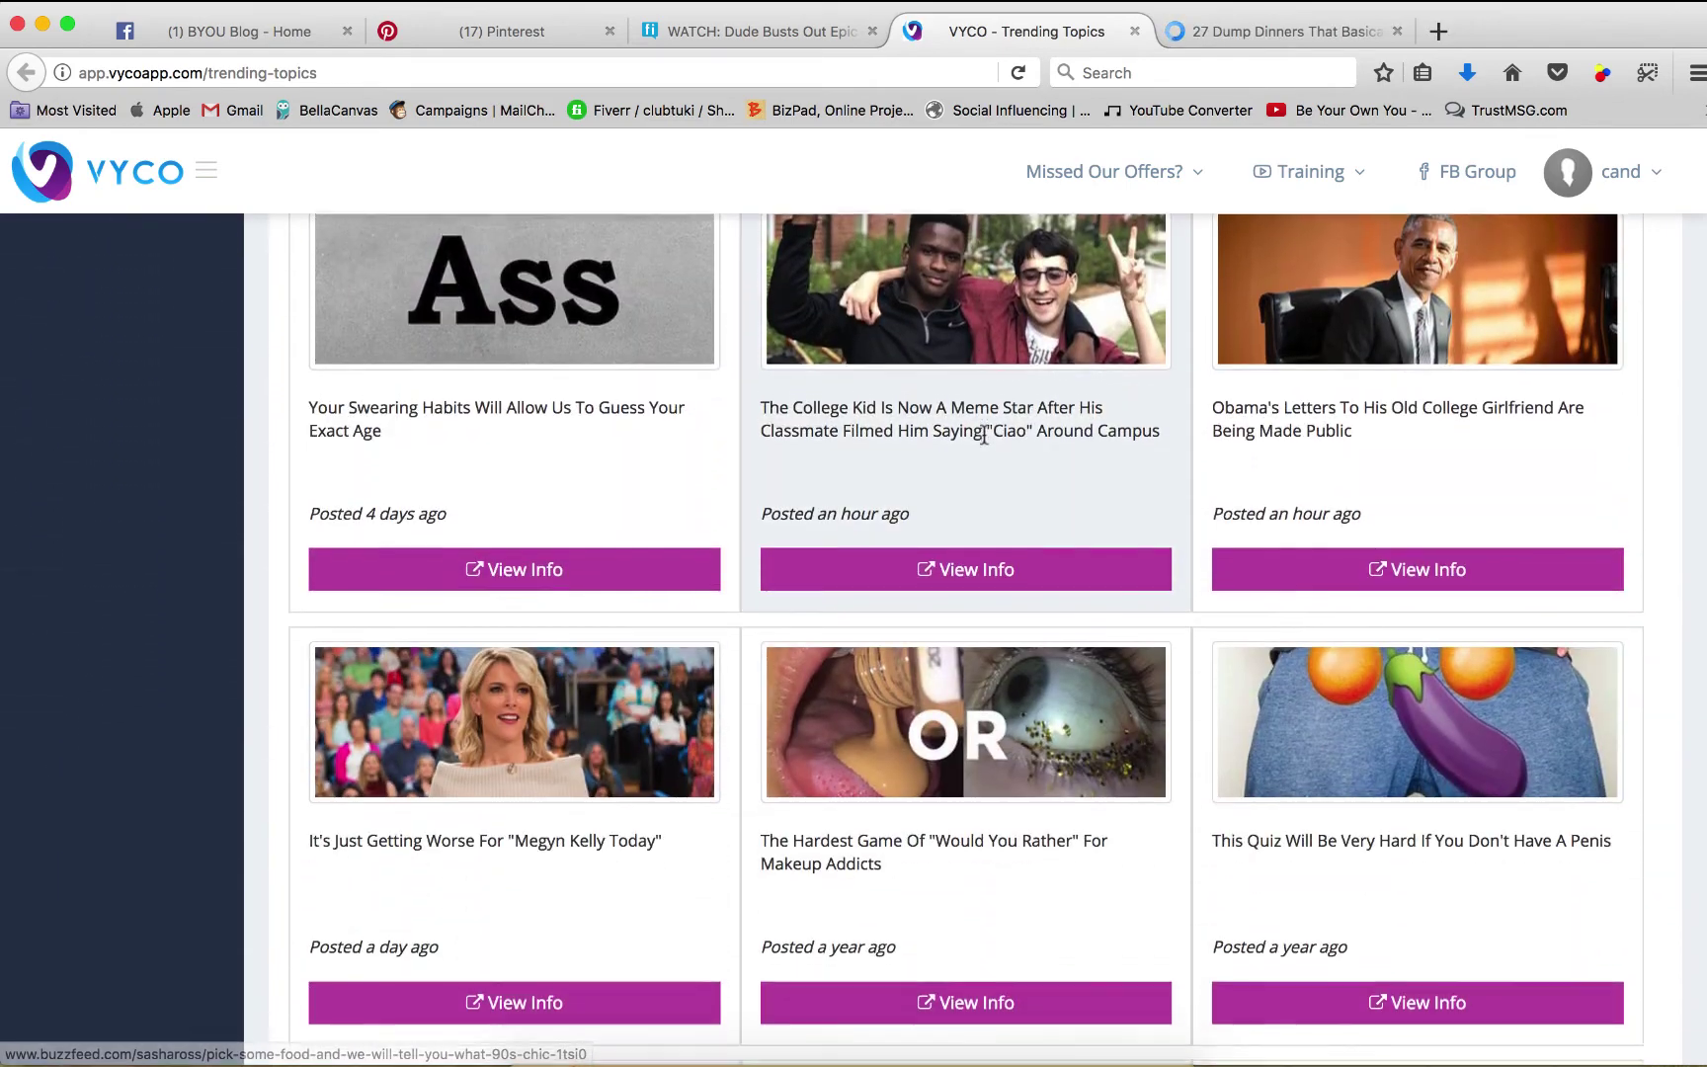
scroll(984, 435, "up", 16)
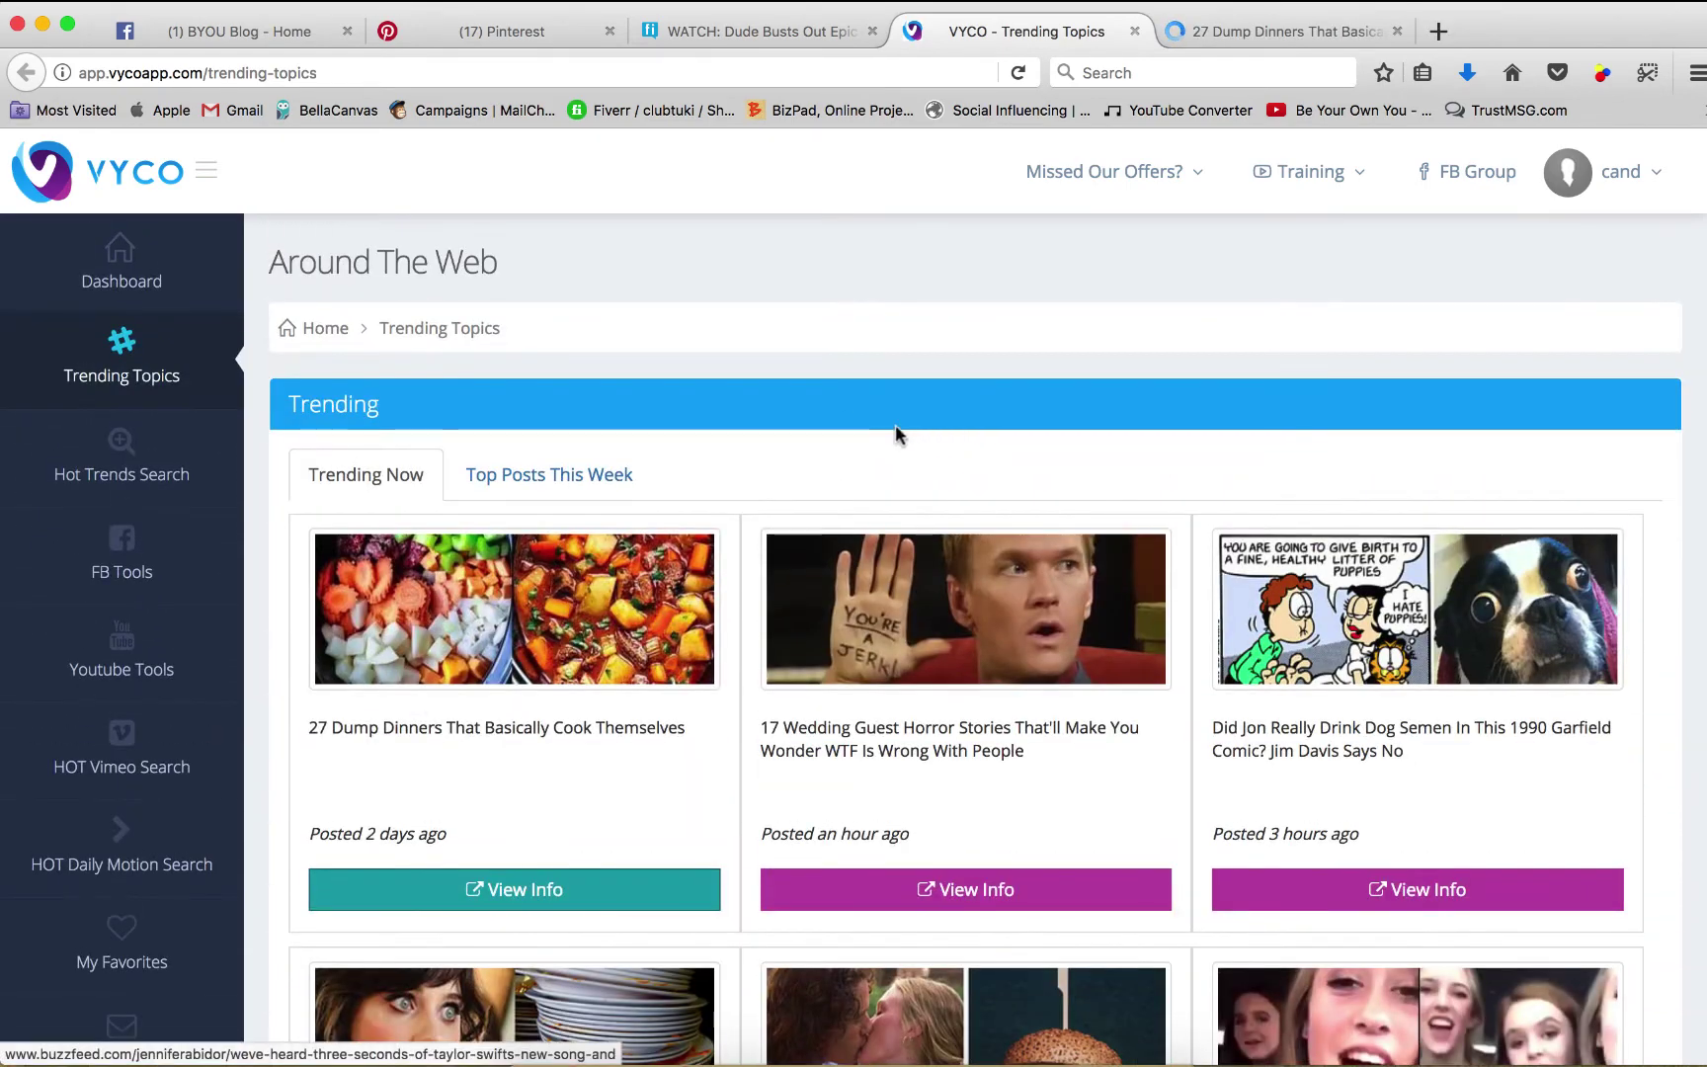
left_click(574, 478)
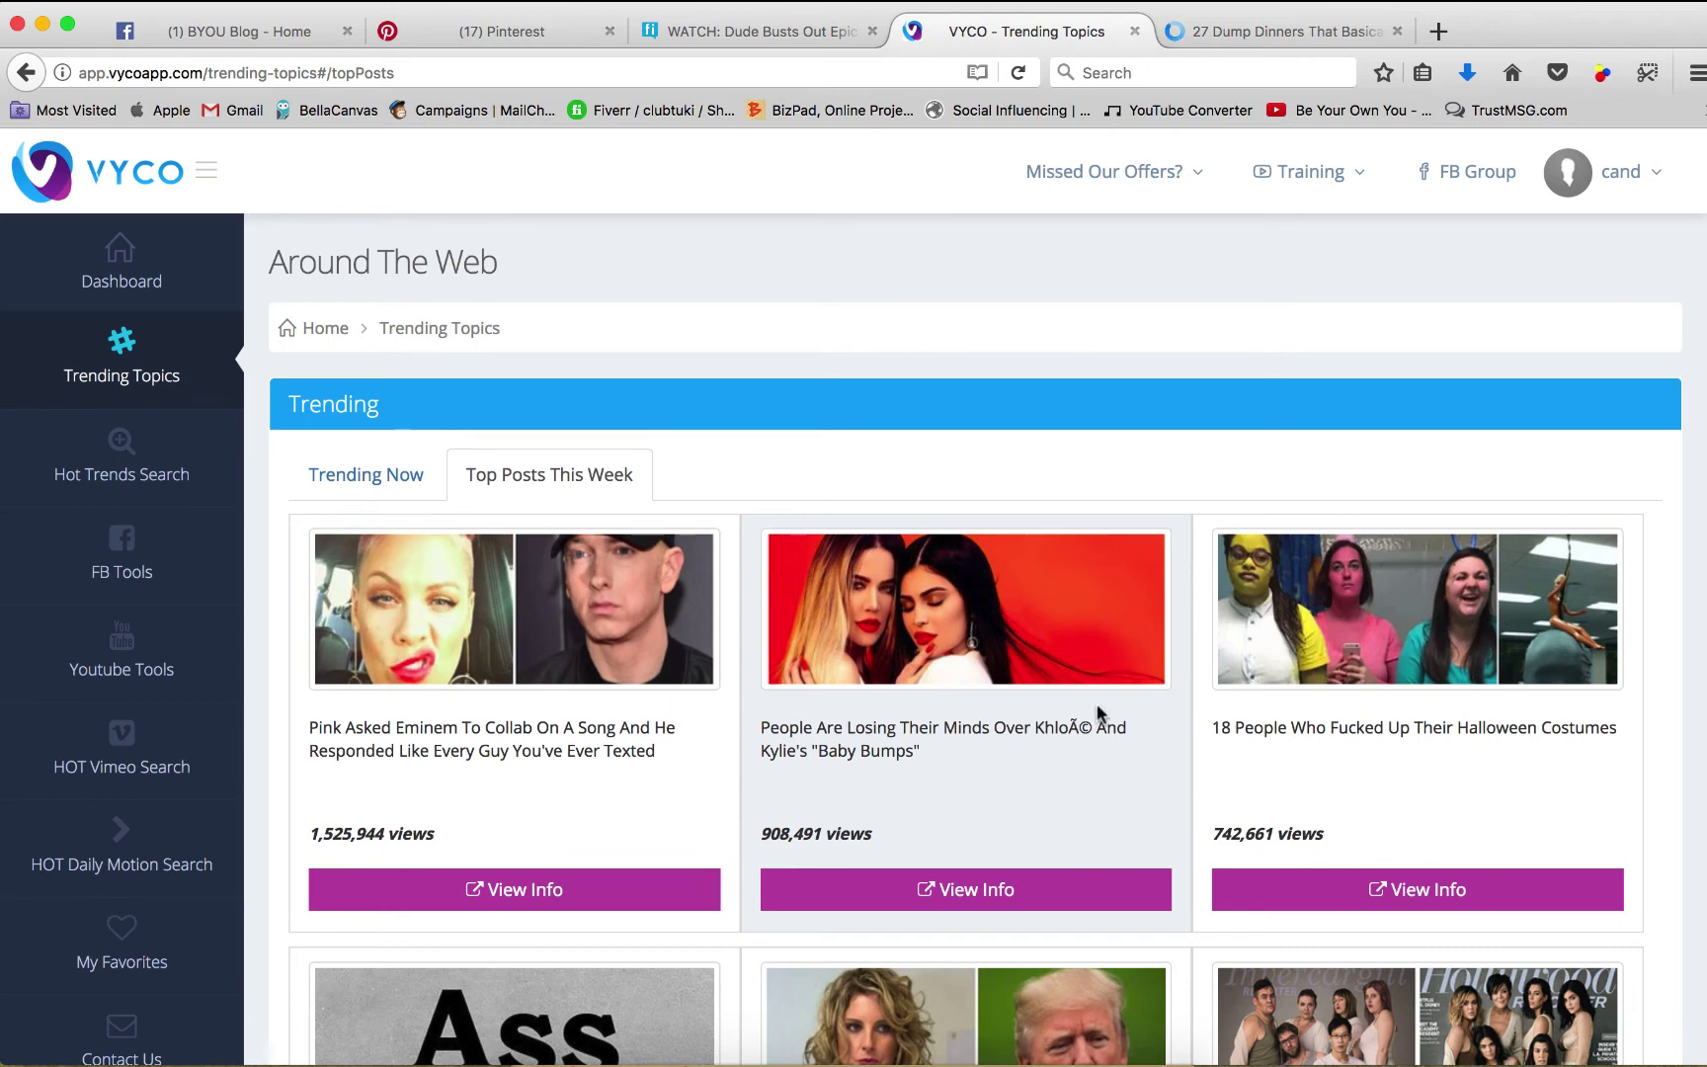
- Search VYCO's Hot Trends for 'confidence' and scroll down to the matching articles
left_click(192, 470)
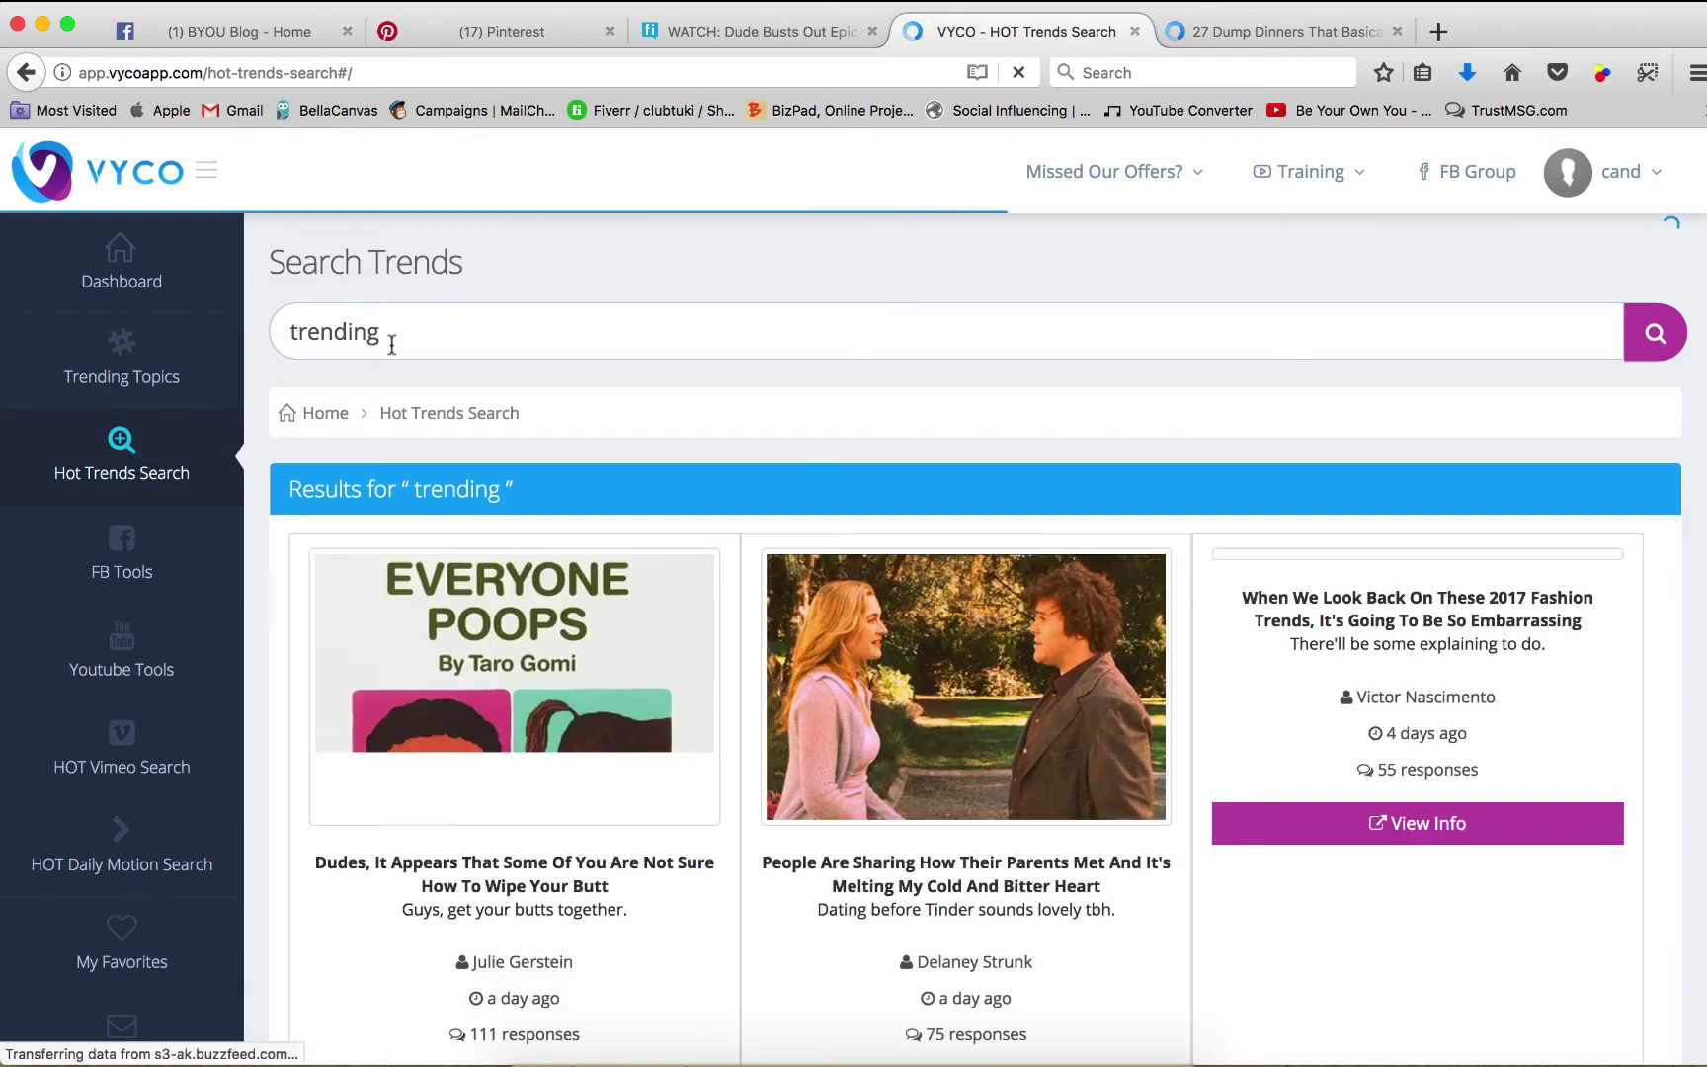
double_click(398, 341)
type("co")
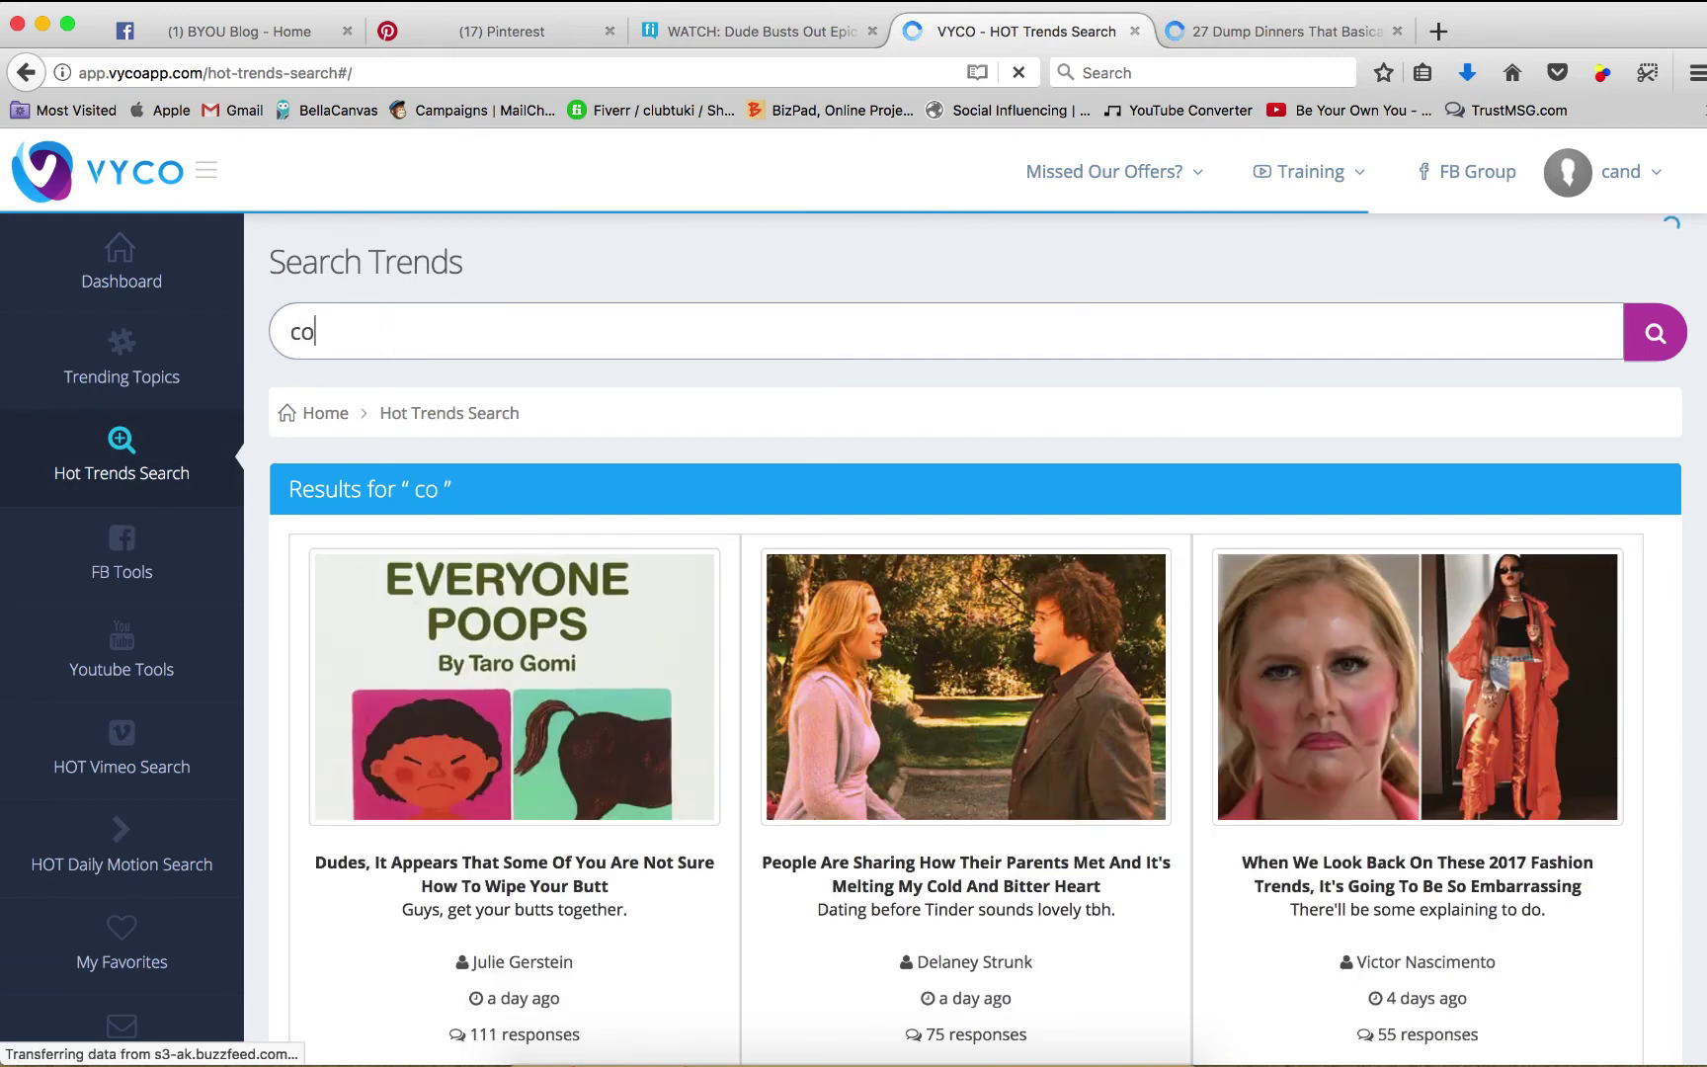
type("nfidence")
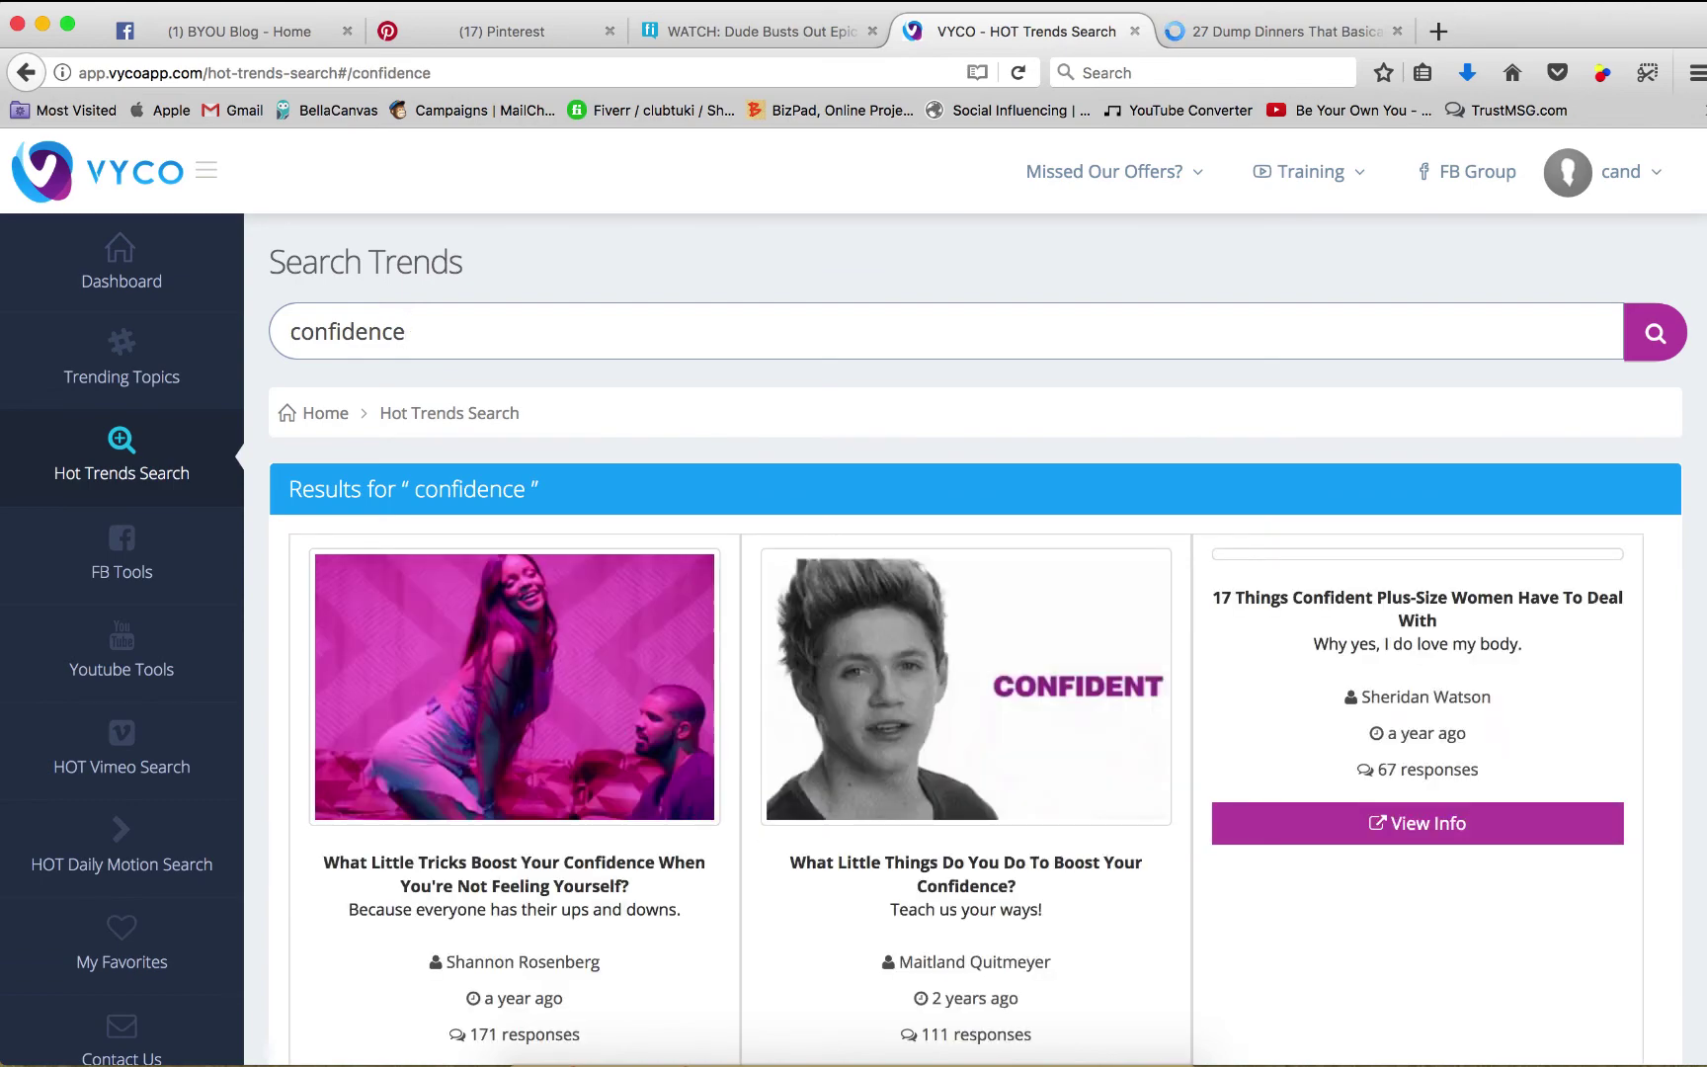
scroll(953, 356, "down", 4)
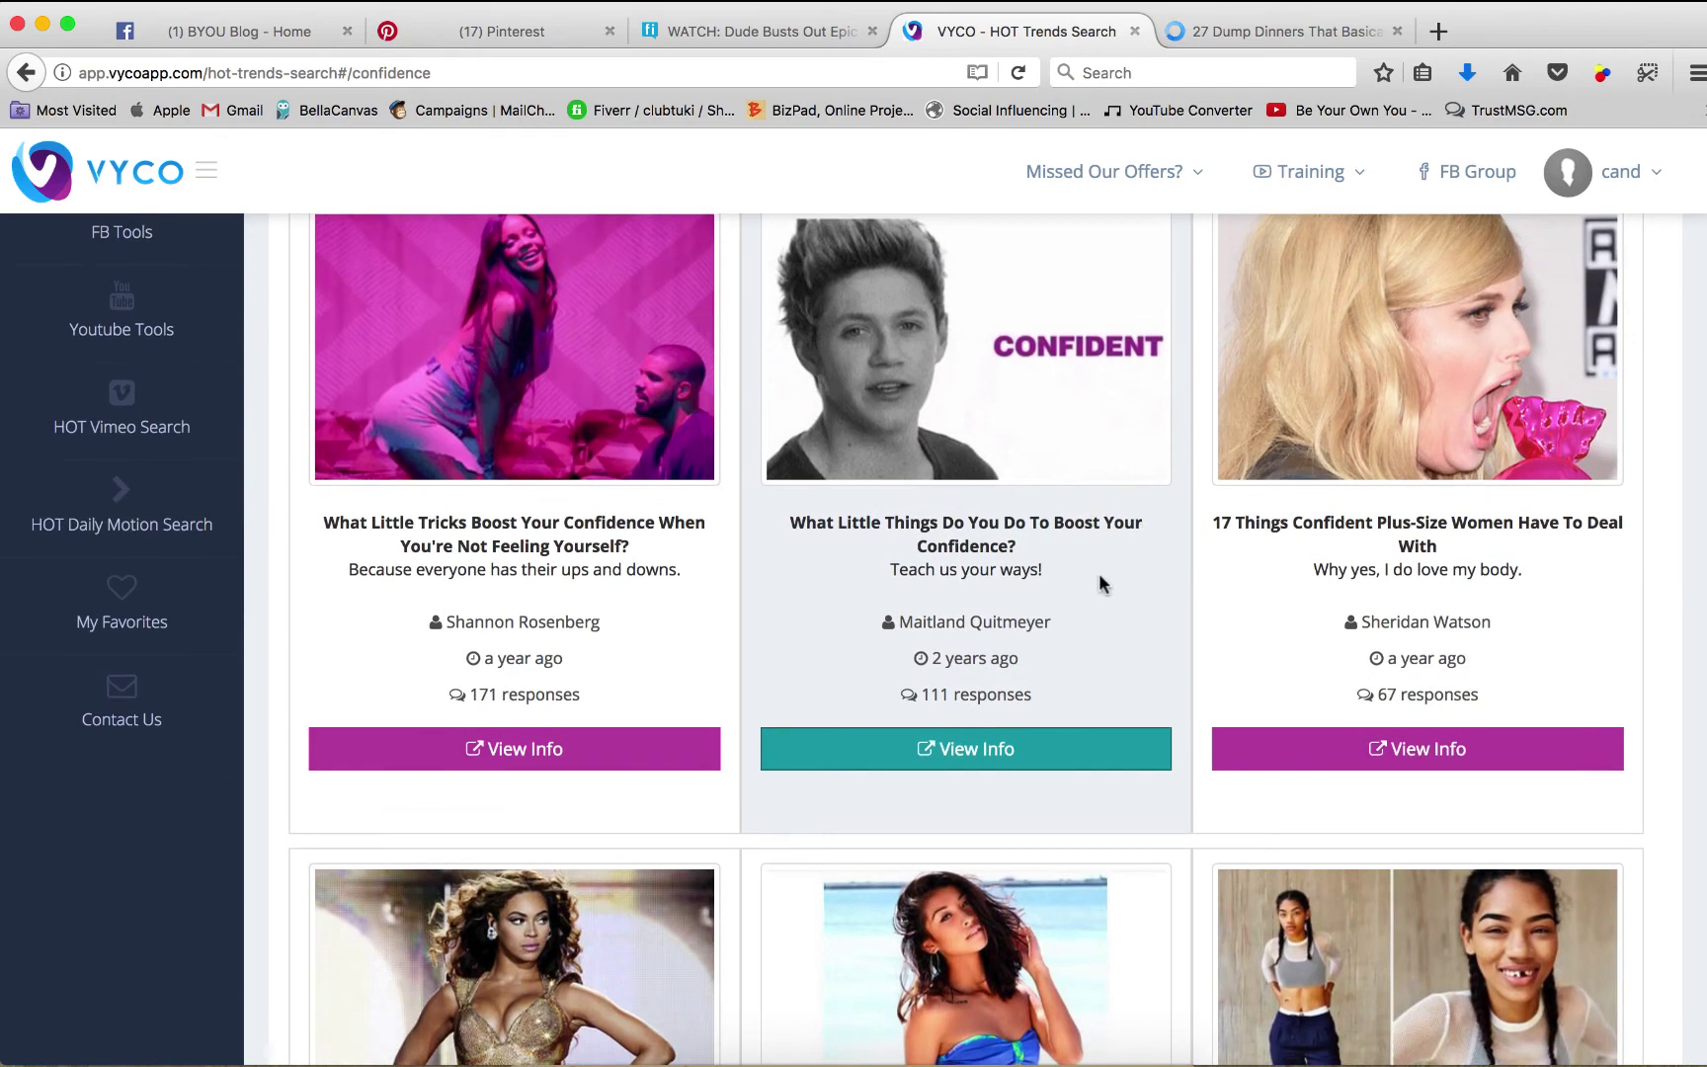
- Open BuzzFeed's 'What Little Things Do You Do To Boost Your Confidence?' article and copy its URL
left_click(1013, 755)
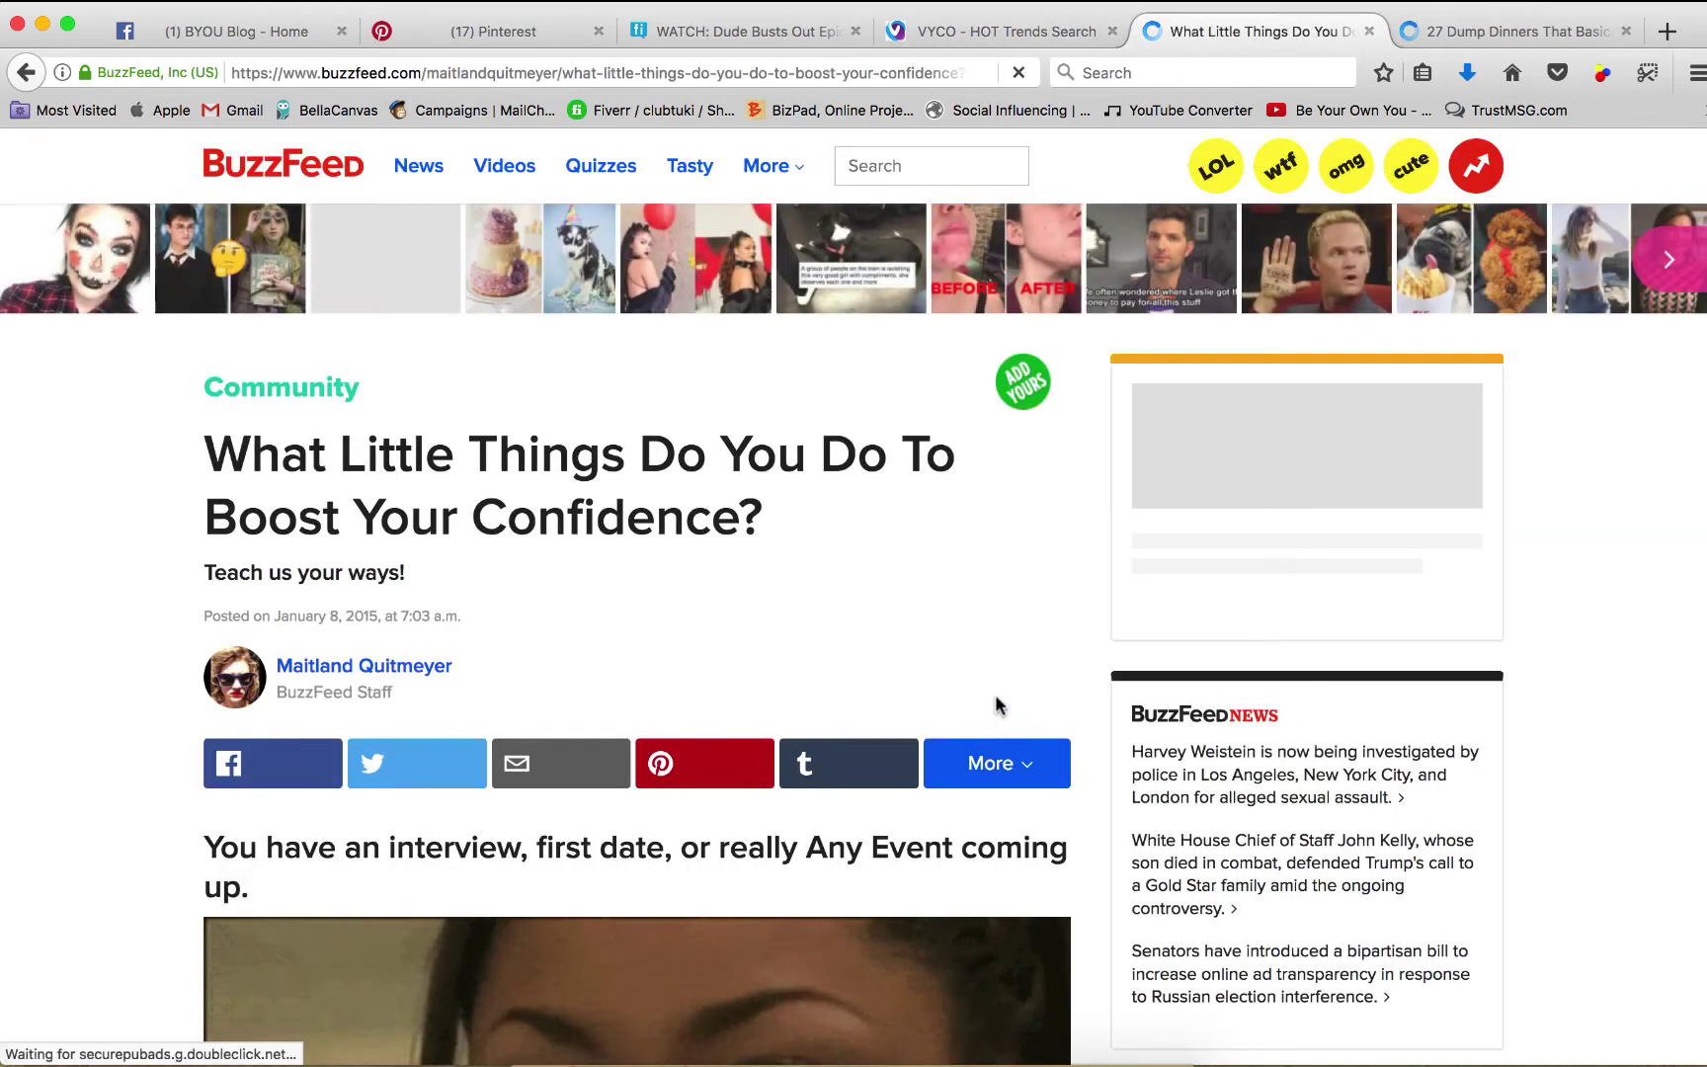
scroll(996, 705, "down", 10)
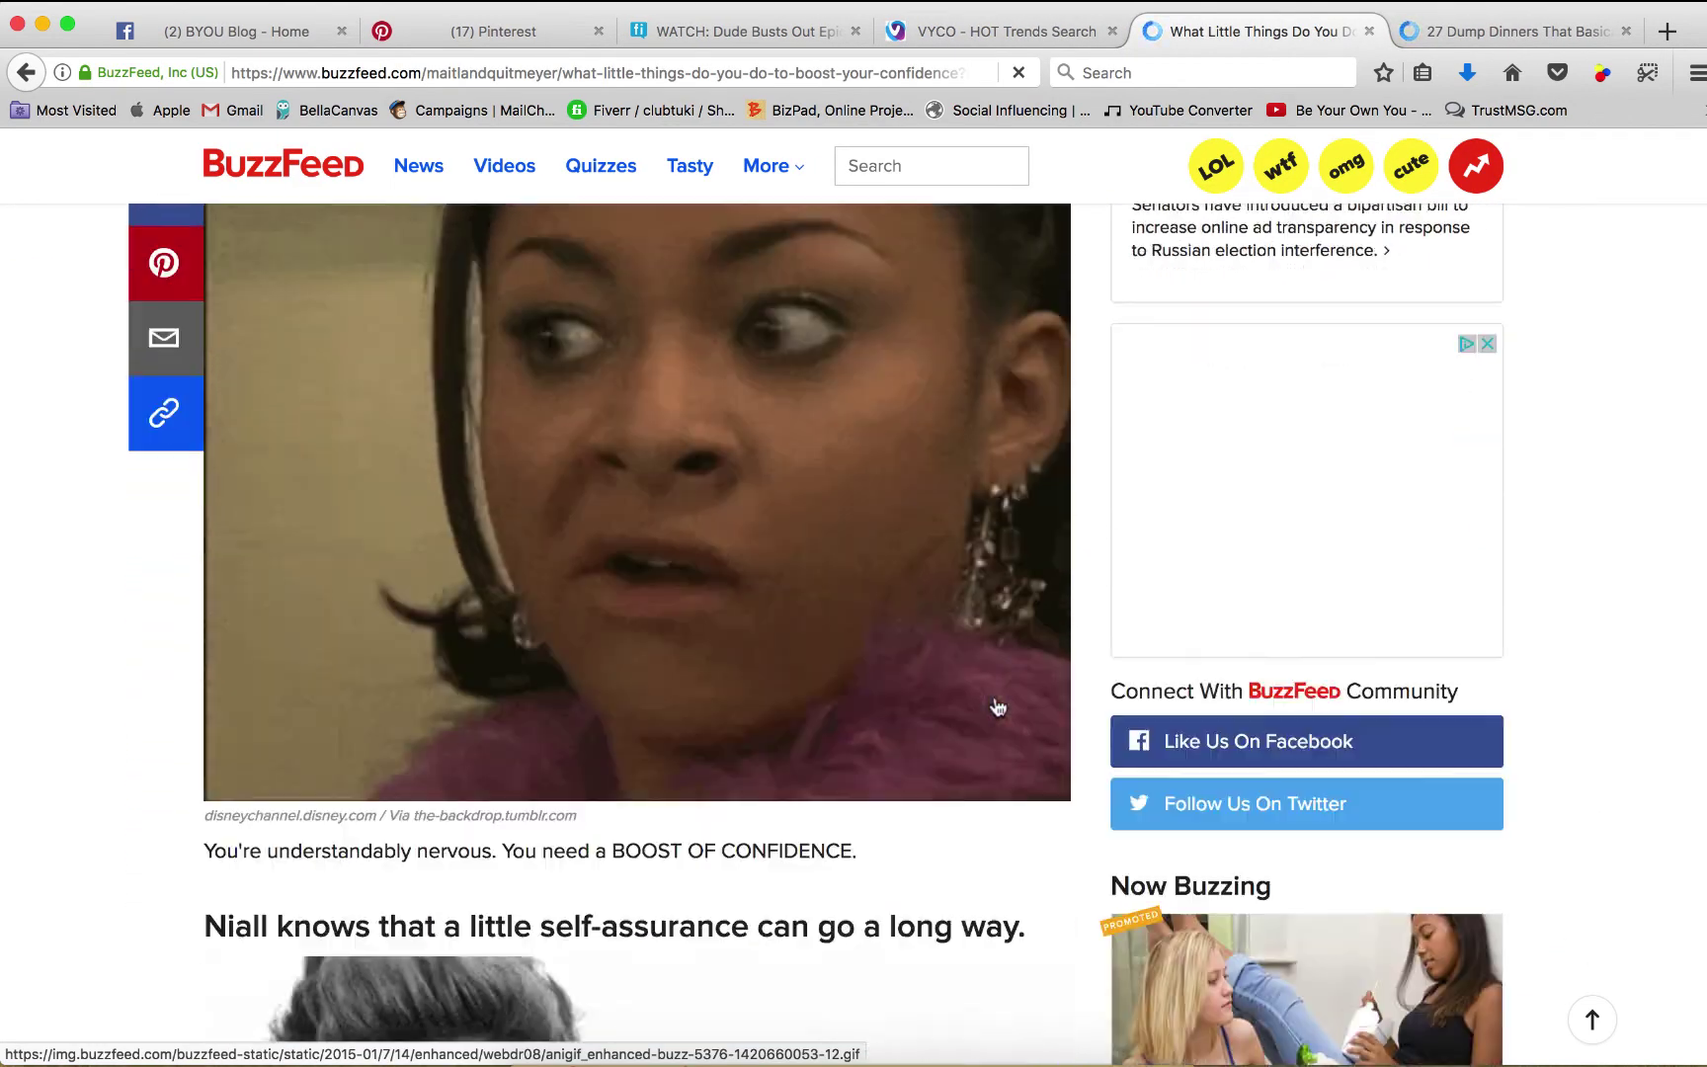
scroll(998, 706, "down", 8)
scroll(996, 704, "down", 10)
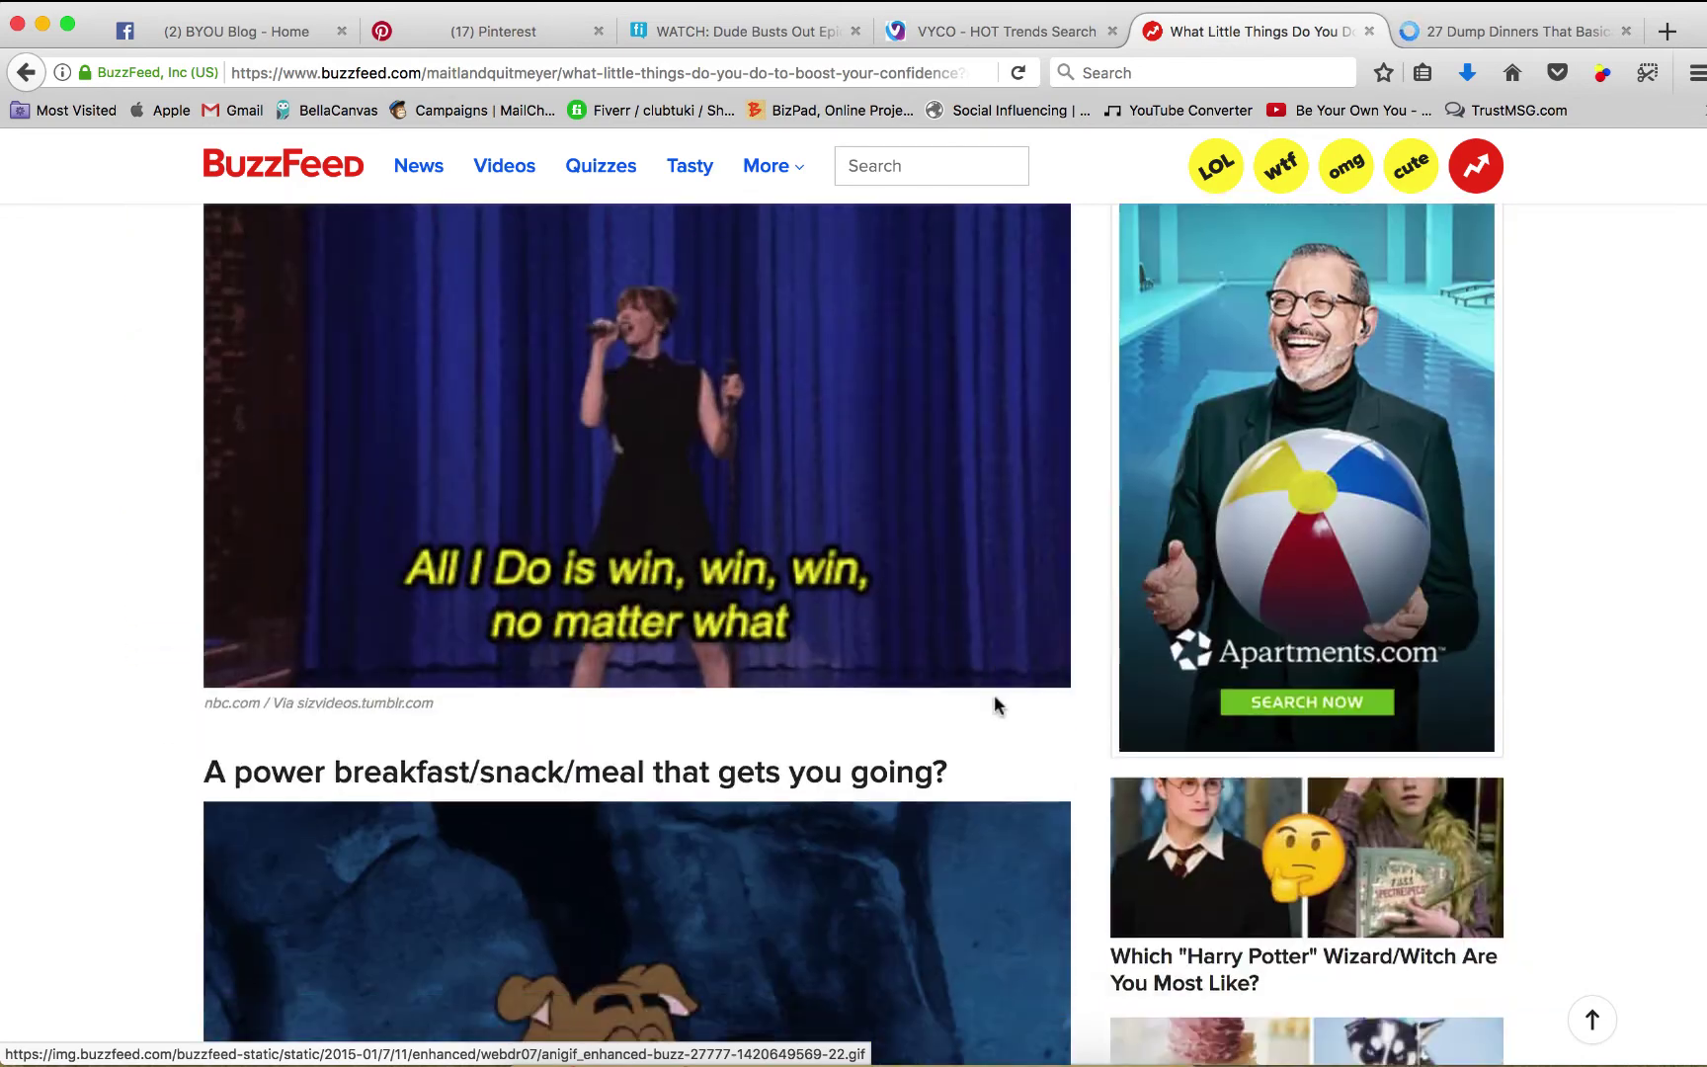
scroll(998, 703, "up", 5)
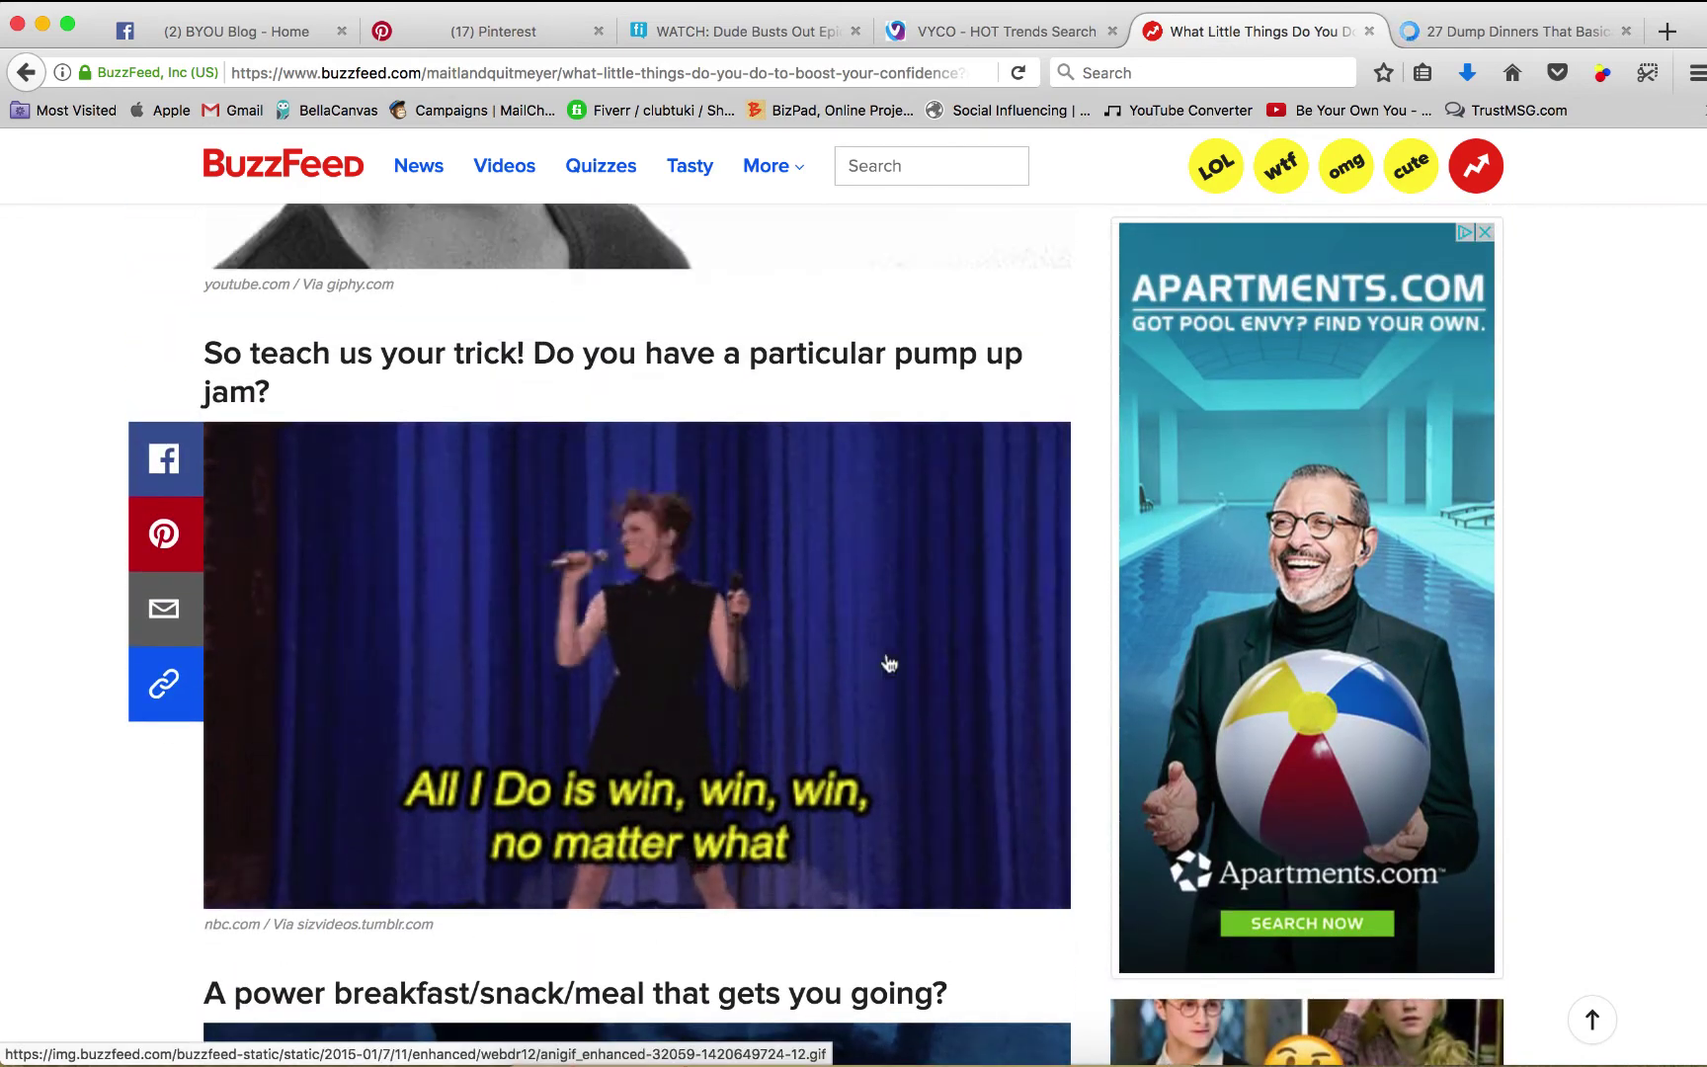
scroll(751, 745, "down", 2)
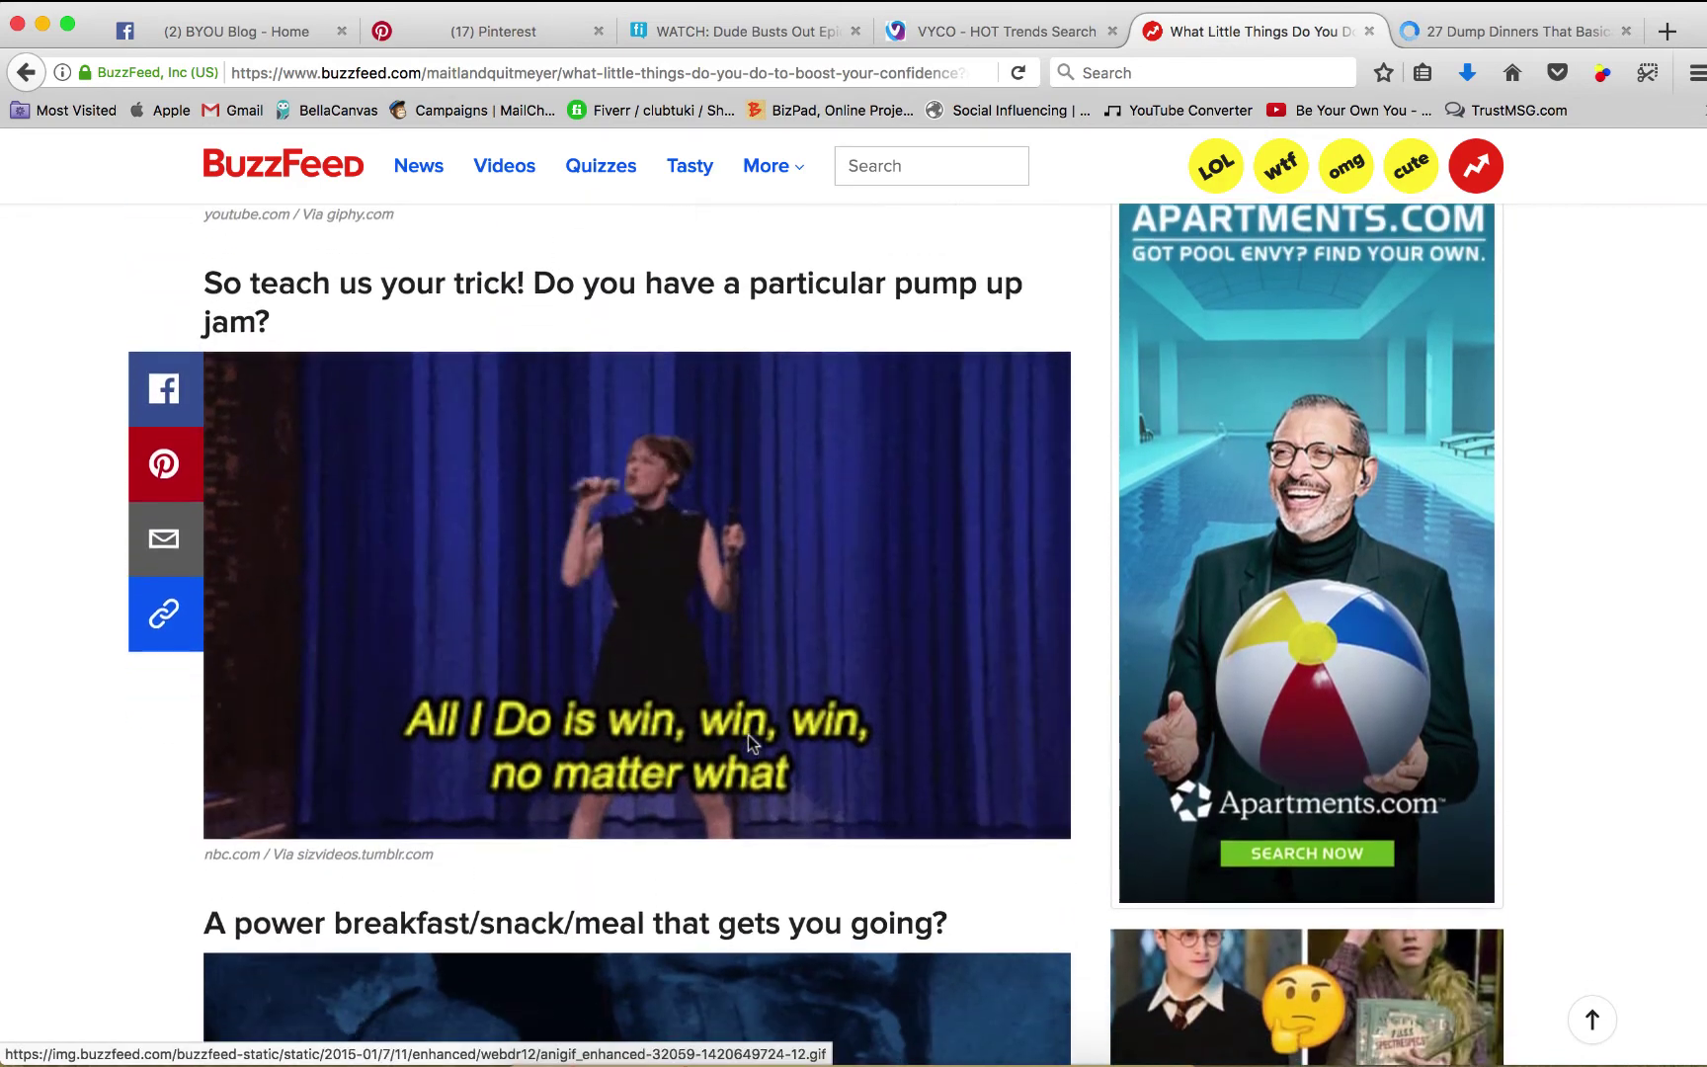
scroll(756, 726, "down", 6)
scroll(759, 718, "up", 20)
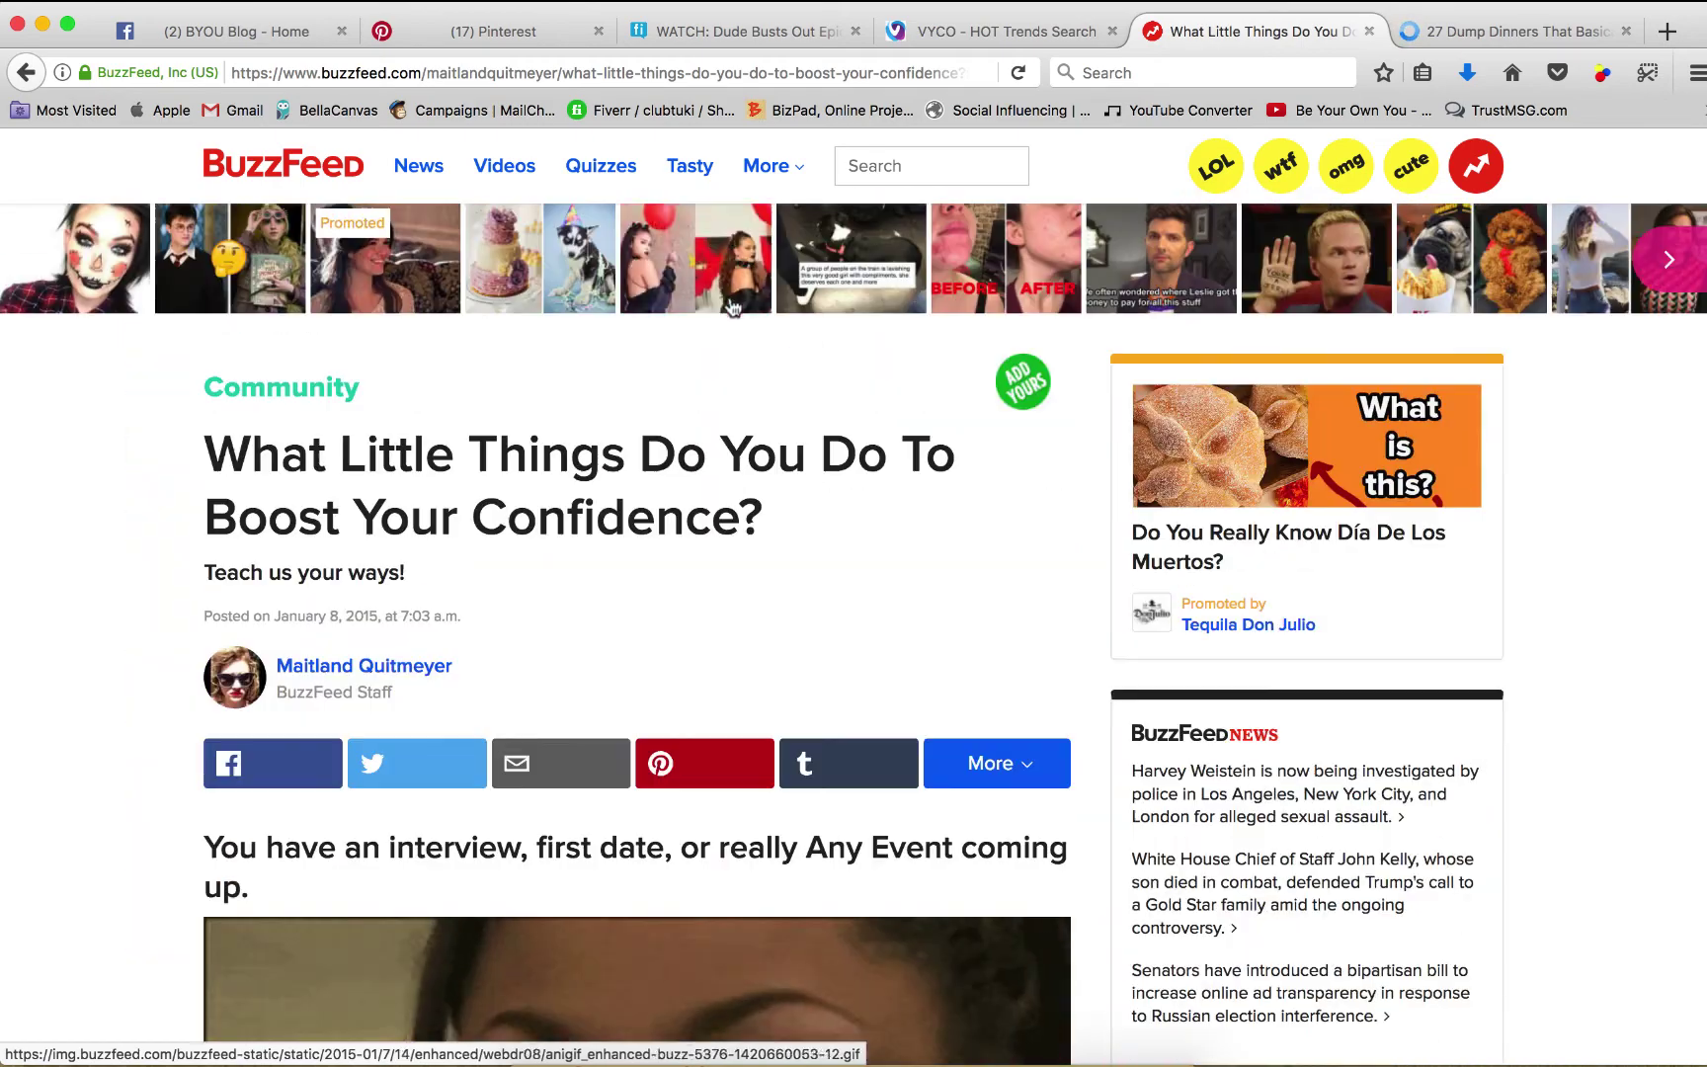
left_click(434, 73)
- Share the BuzzFeed link in a new post captioned 'What do you do??' and 'Let us know in the comments below!'
left_click(237, 31)
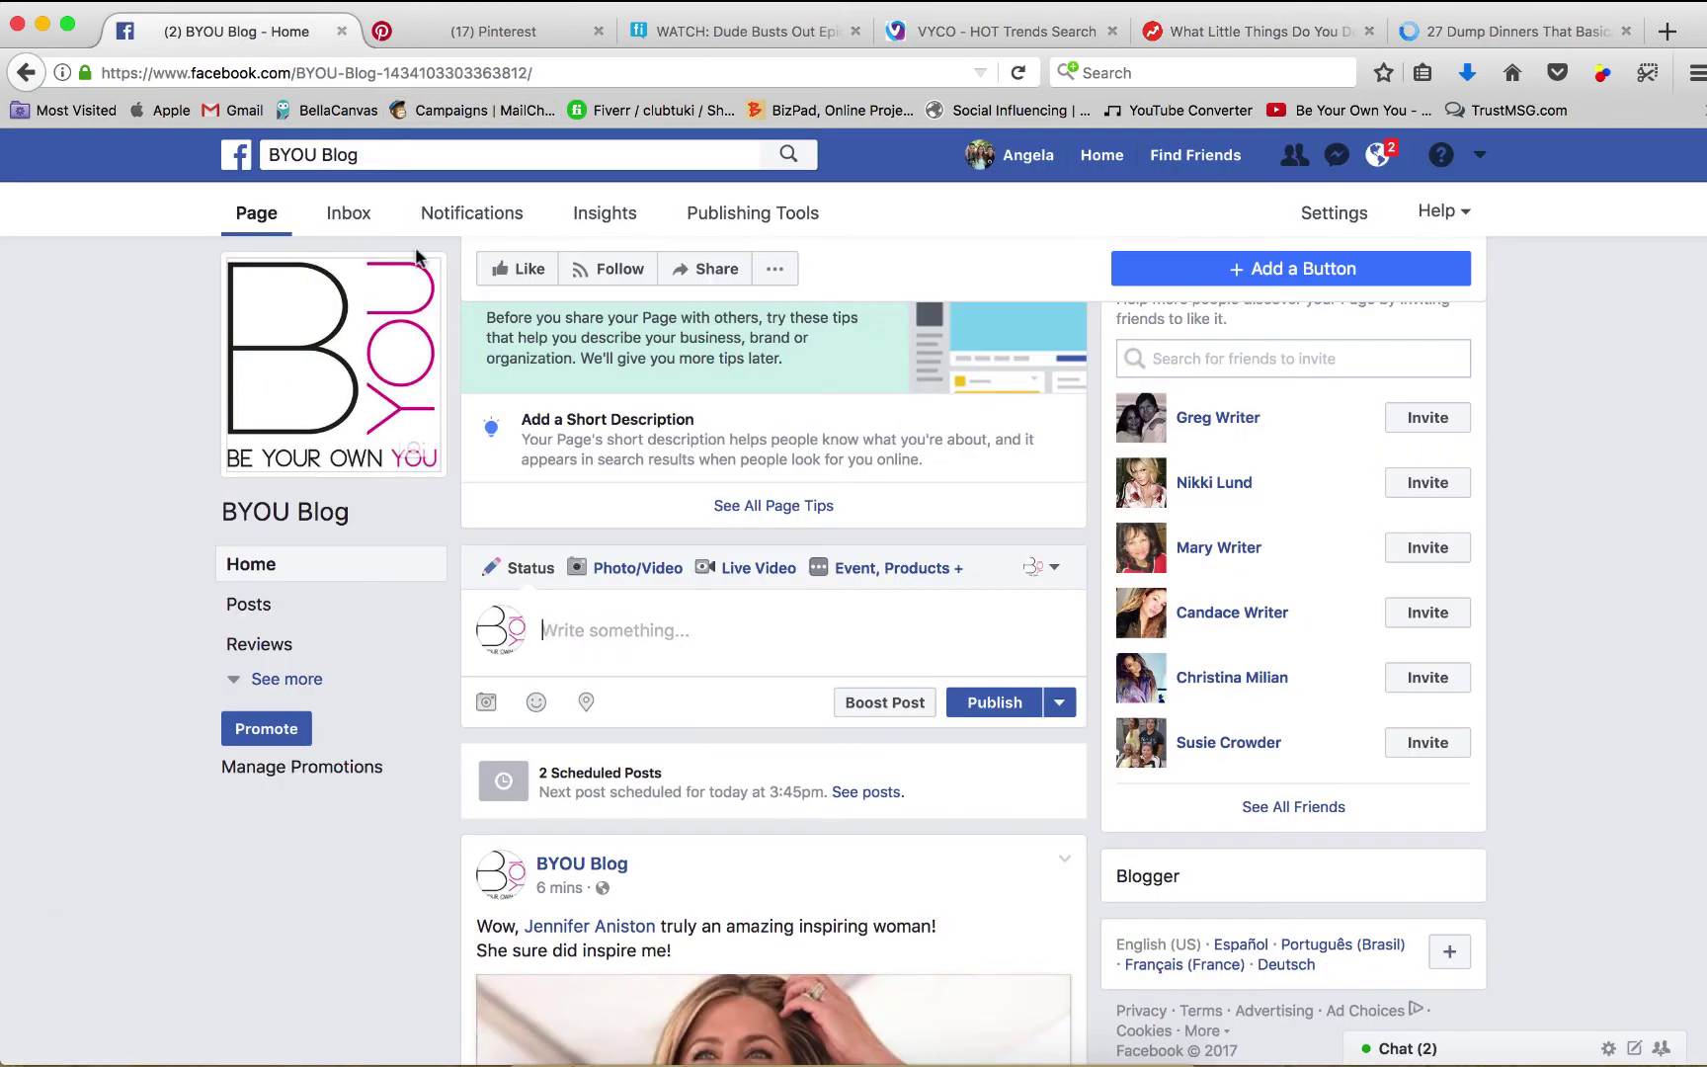
type("https://www.buzzfeed.com/maitlandquitmeyer/what-little-things-do-you-do-to-boost-your-confidence?utm_term=.qrYmgVGakg#.ejP41KN3zj")
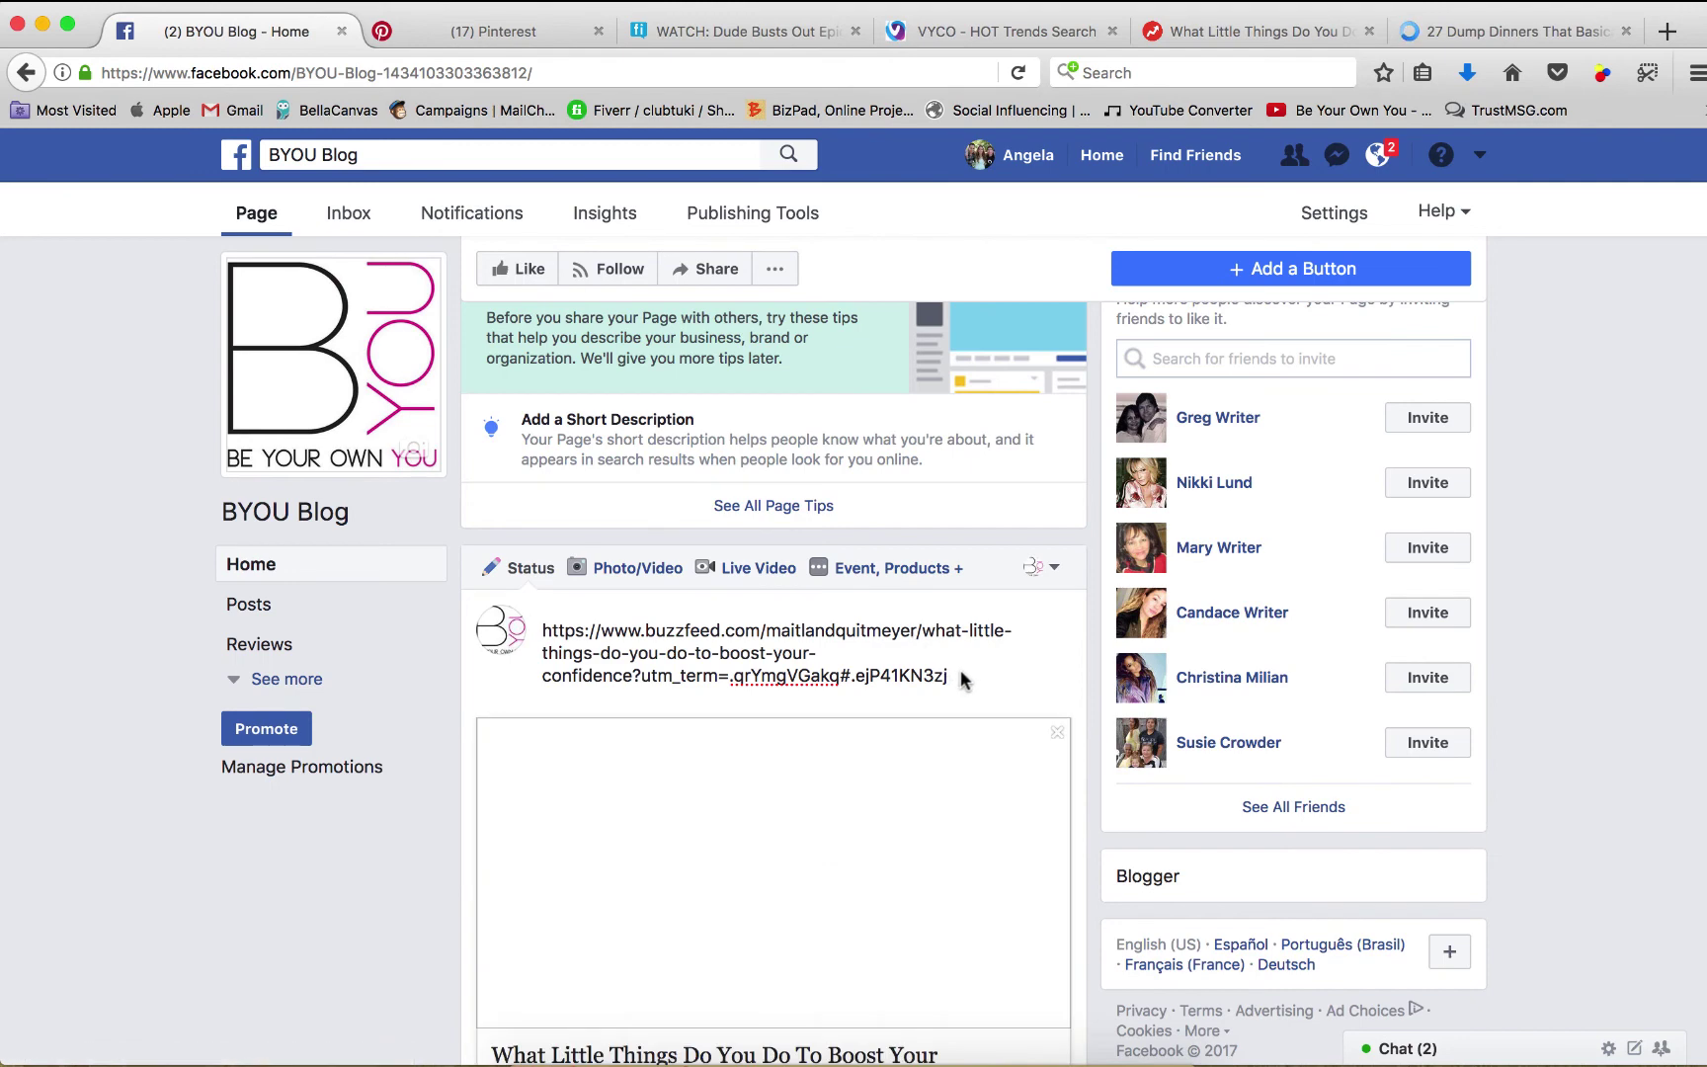
left_click_drag(961, 680, 567, 626)
key("BackSpace")
key("BackSpace")
key("BackSpace")
key("BackSpace")
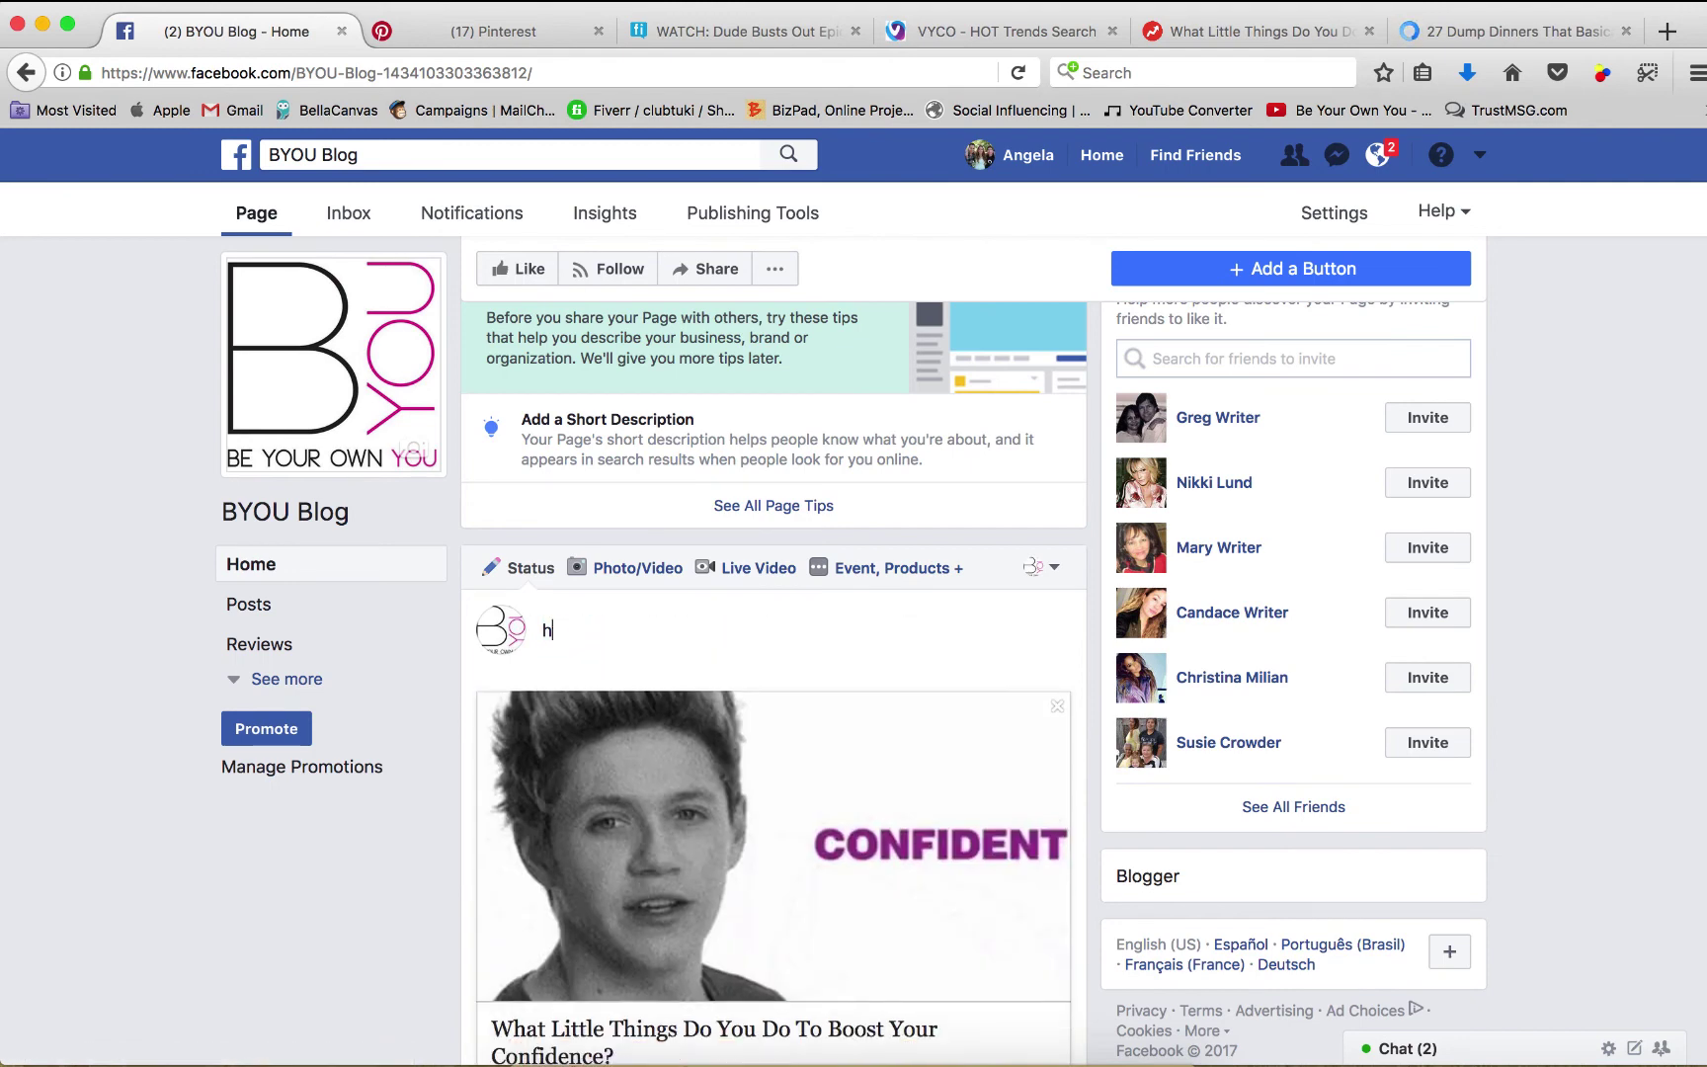
type("What do")
key("BackSpace")
type("o you do??")
key("Return")
type("Let us know in ")
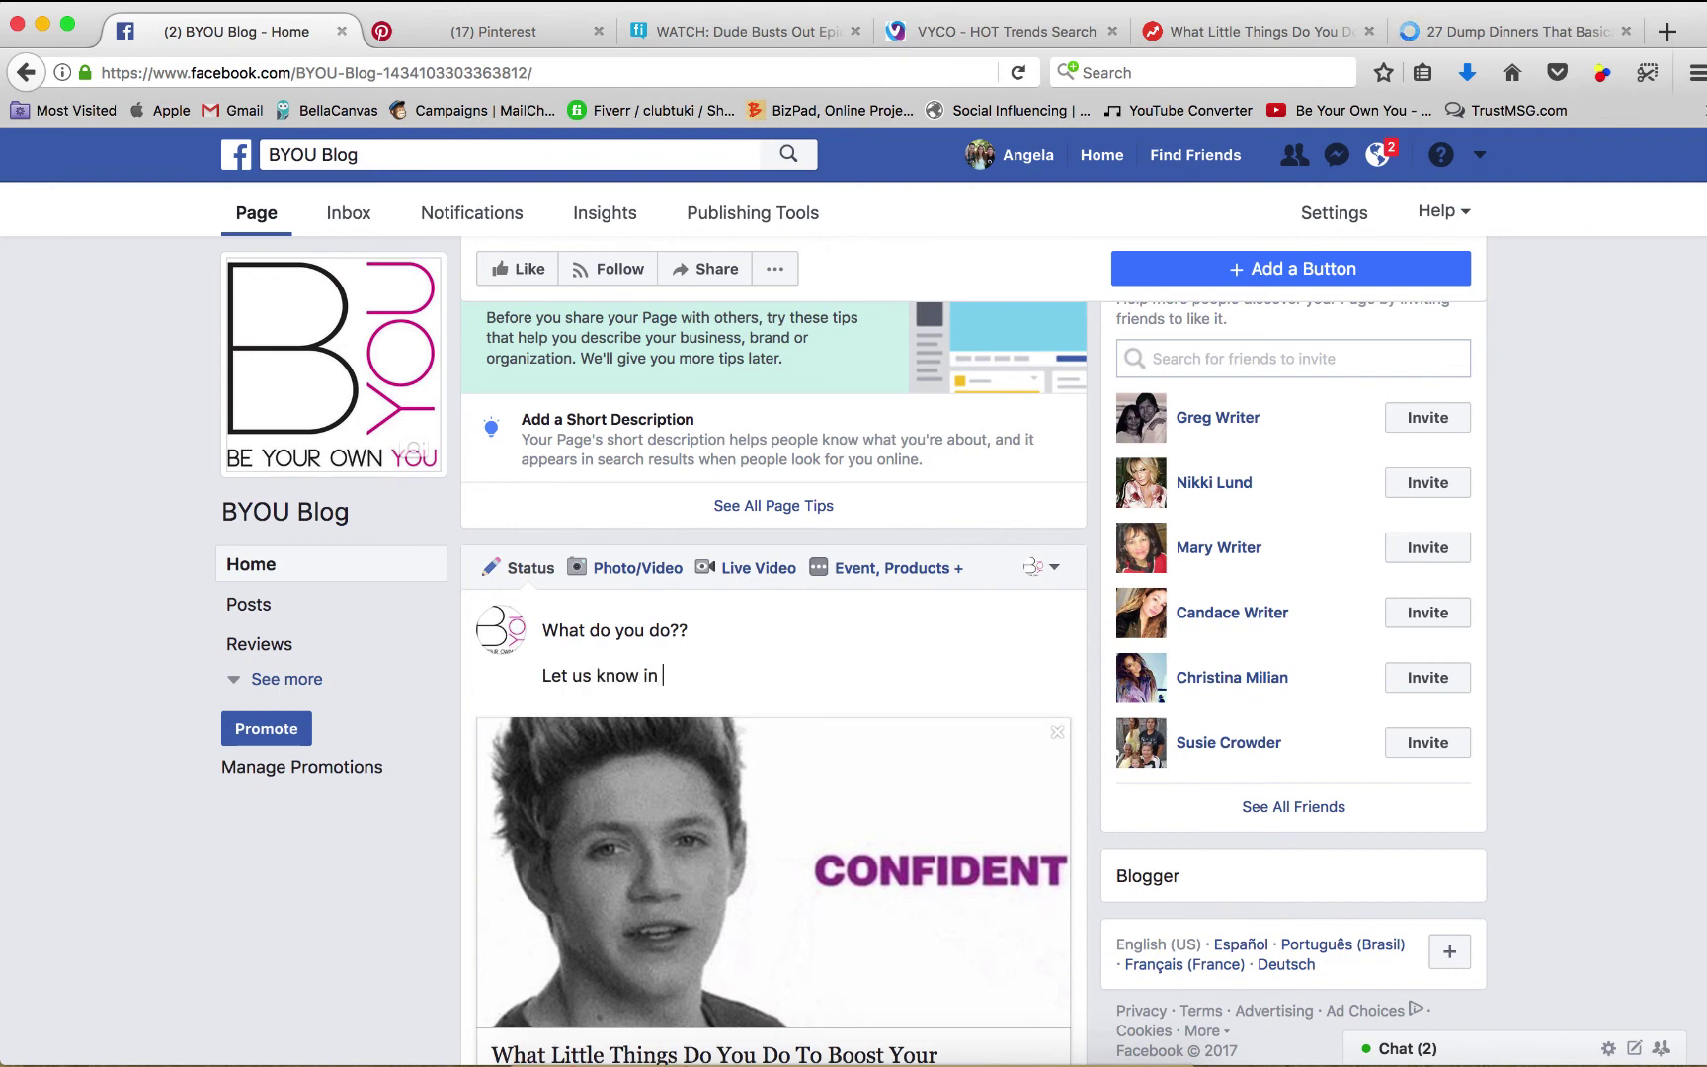
type("the comments be")
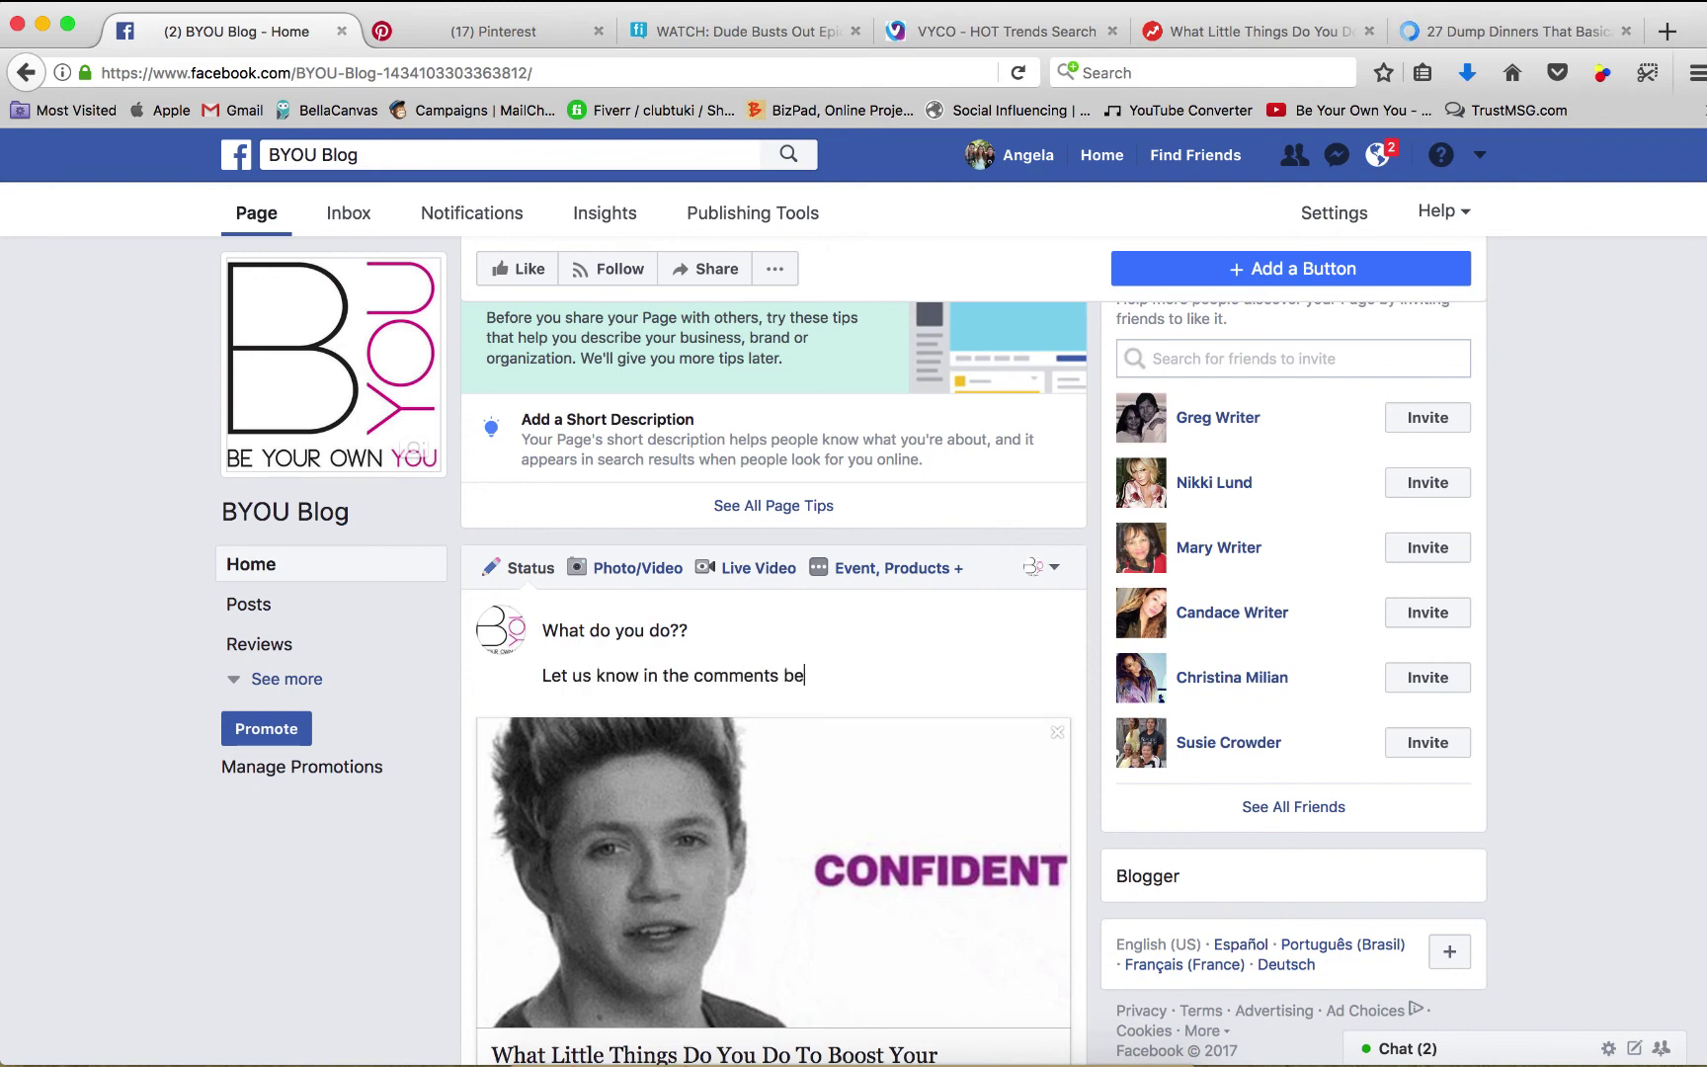
type("low!")
scroll(965, 791, "down", 10)
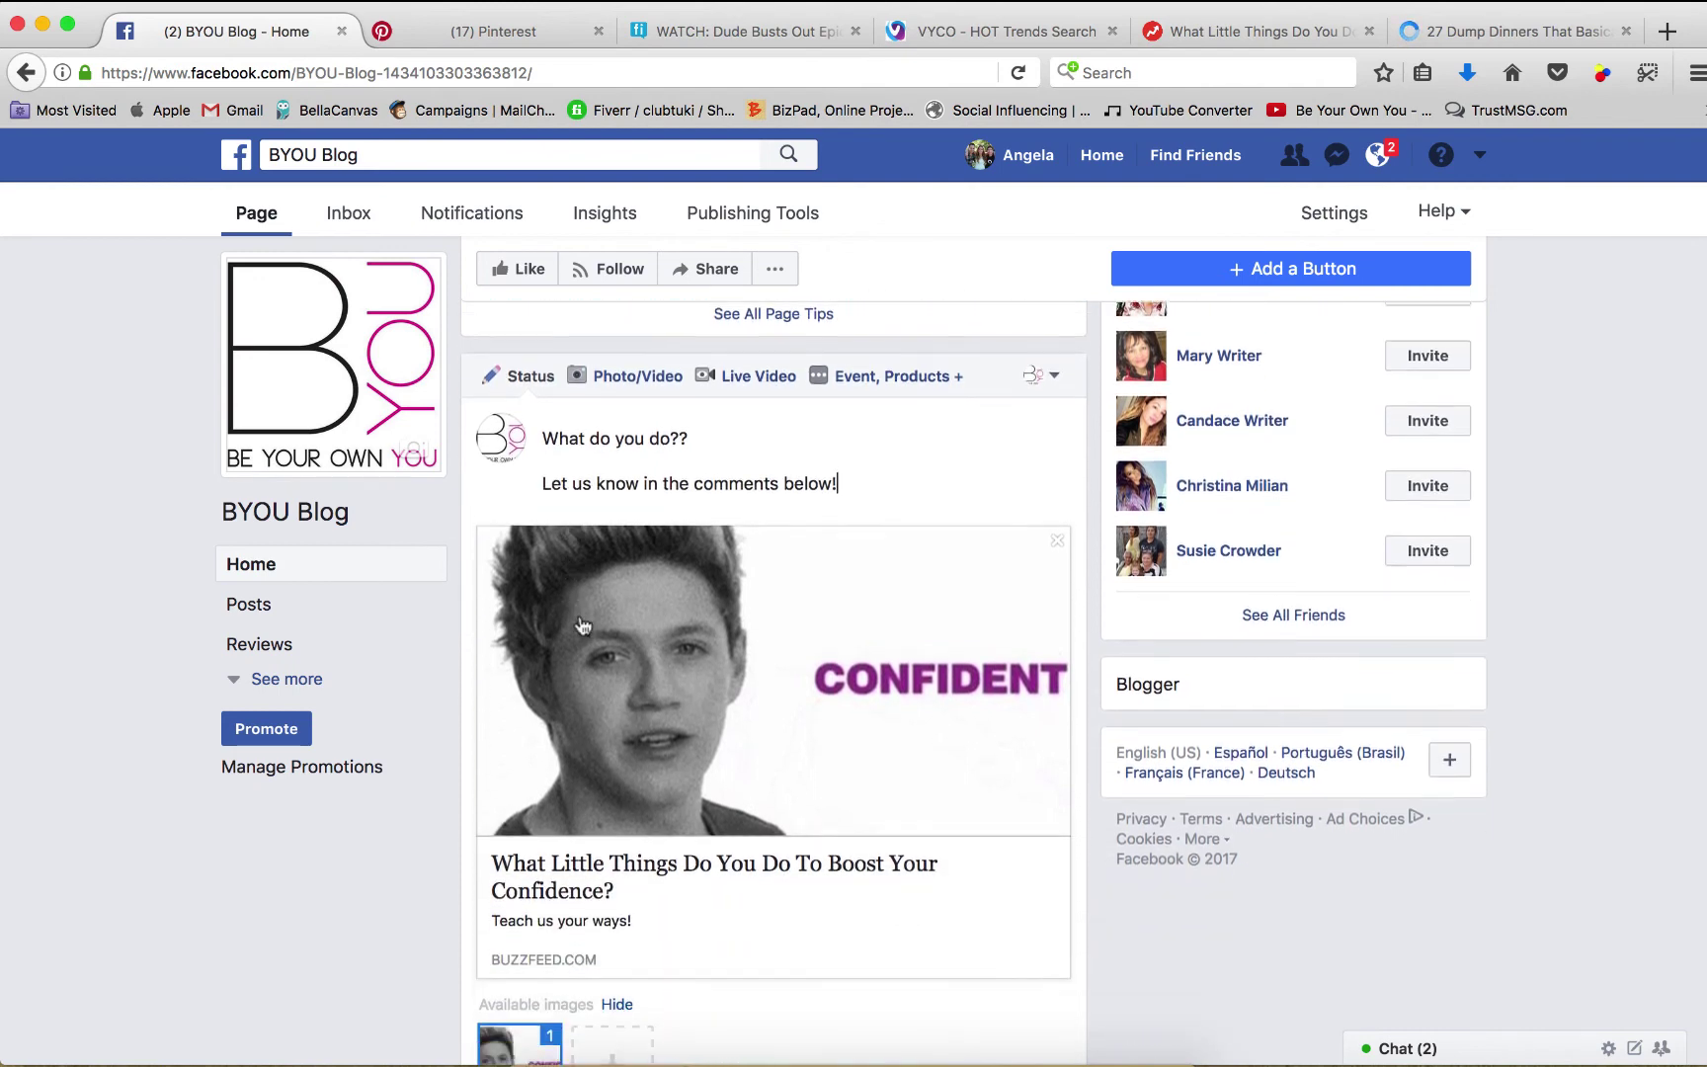
- Schedule the BuzzFeed post for 10/20/2017
left_click(1059, 773)
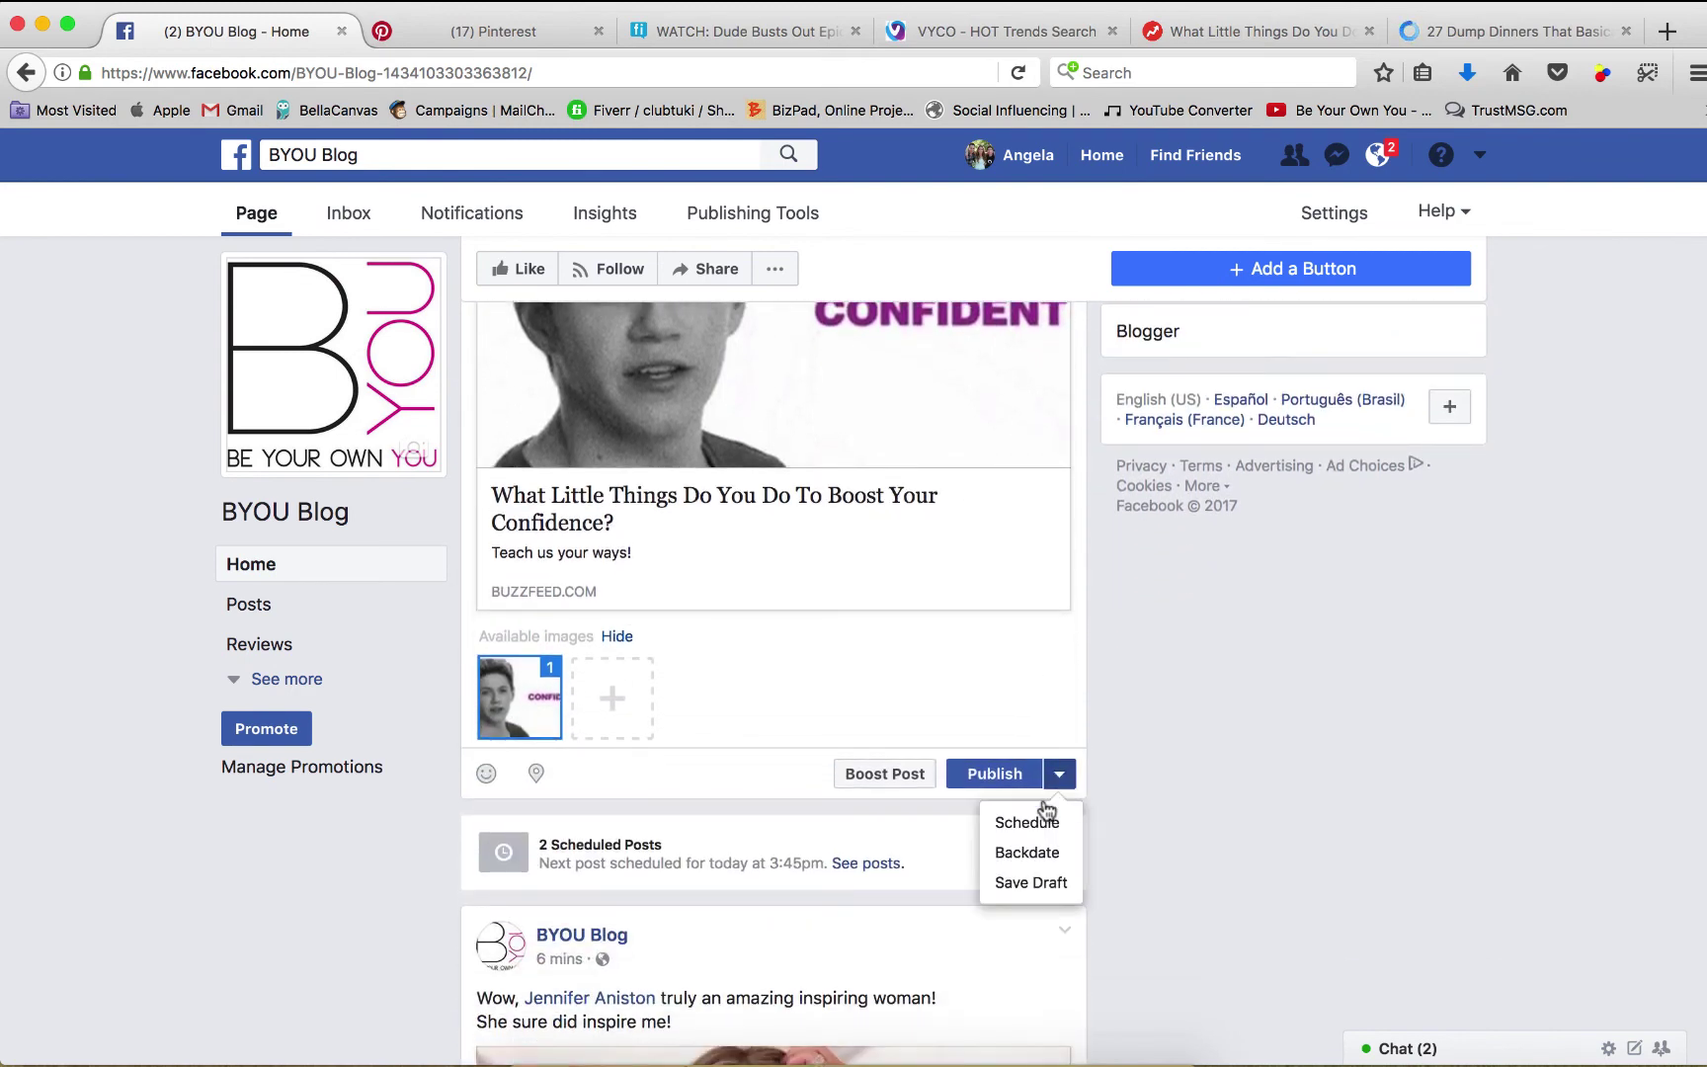
left_click(1022, 819)
left_click(729, 723)
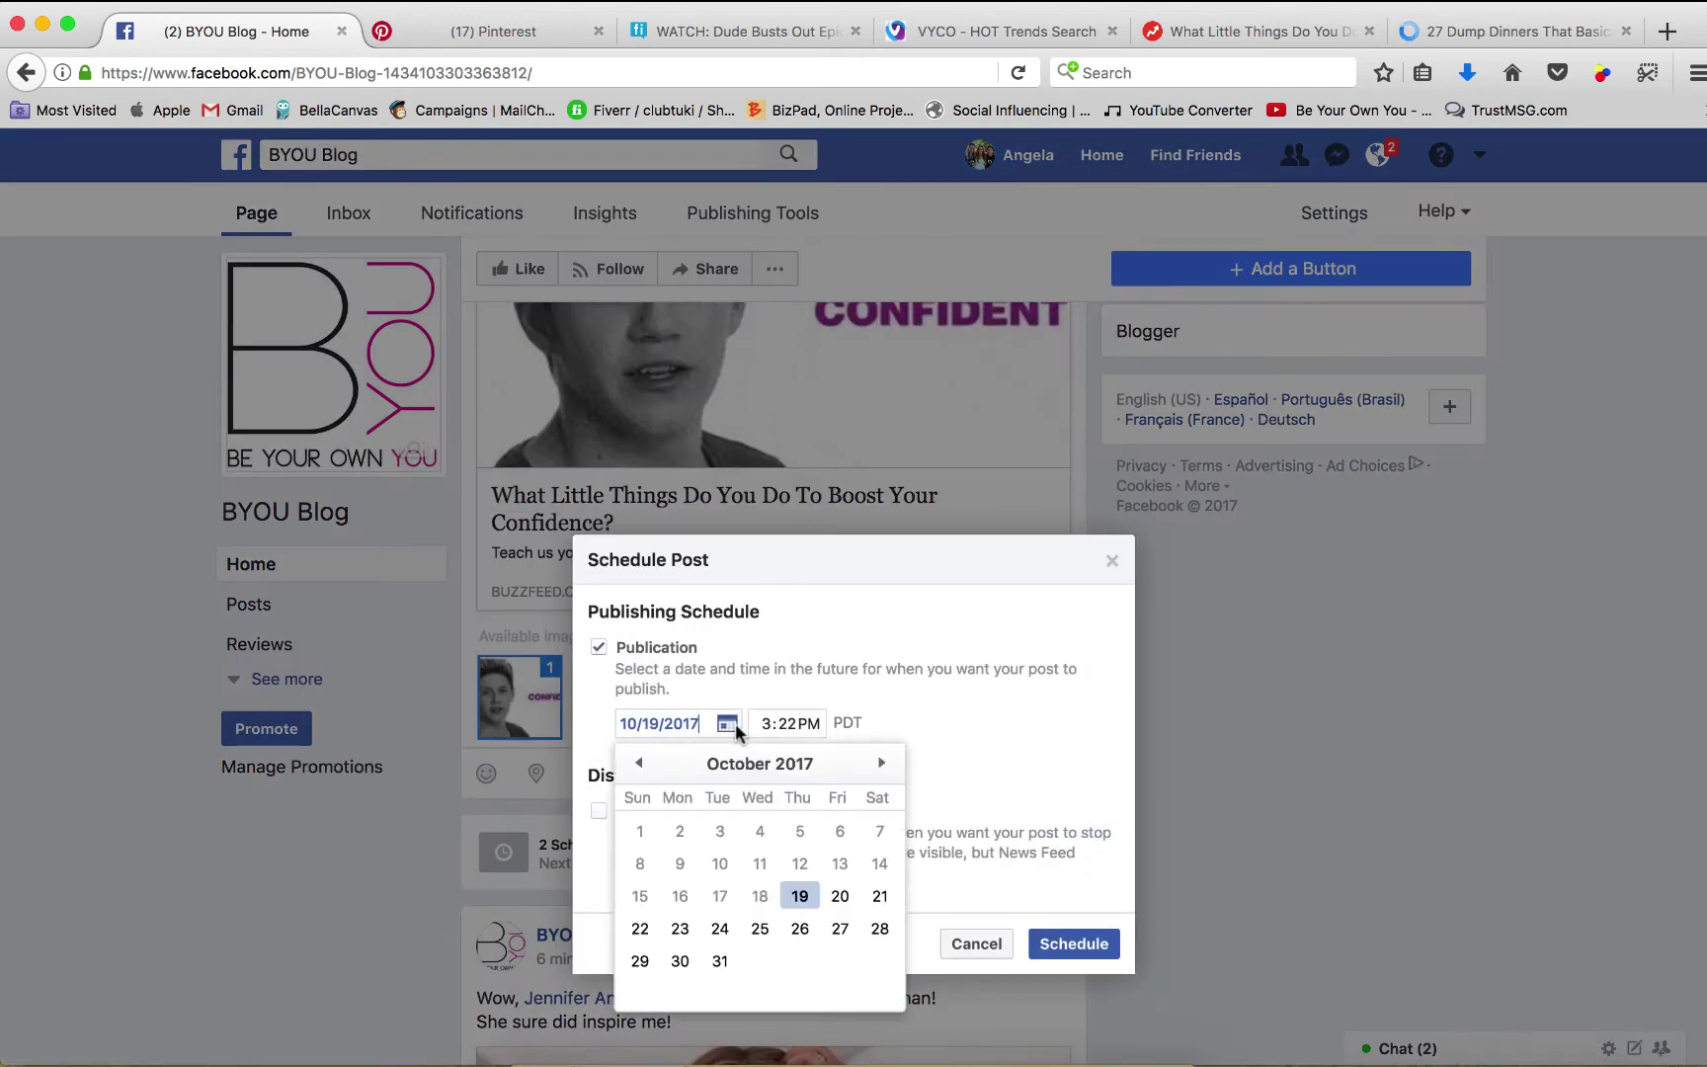
left_click(847, 898)
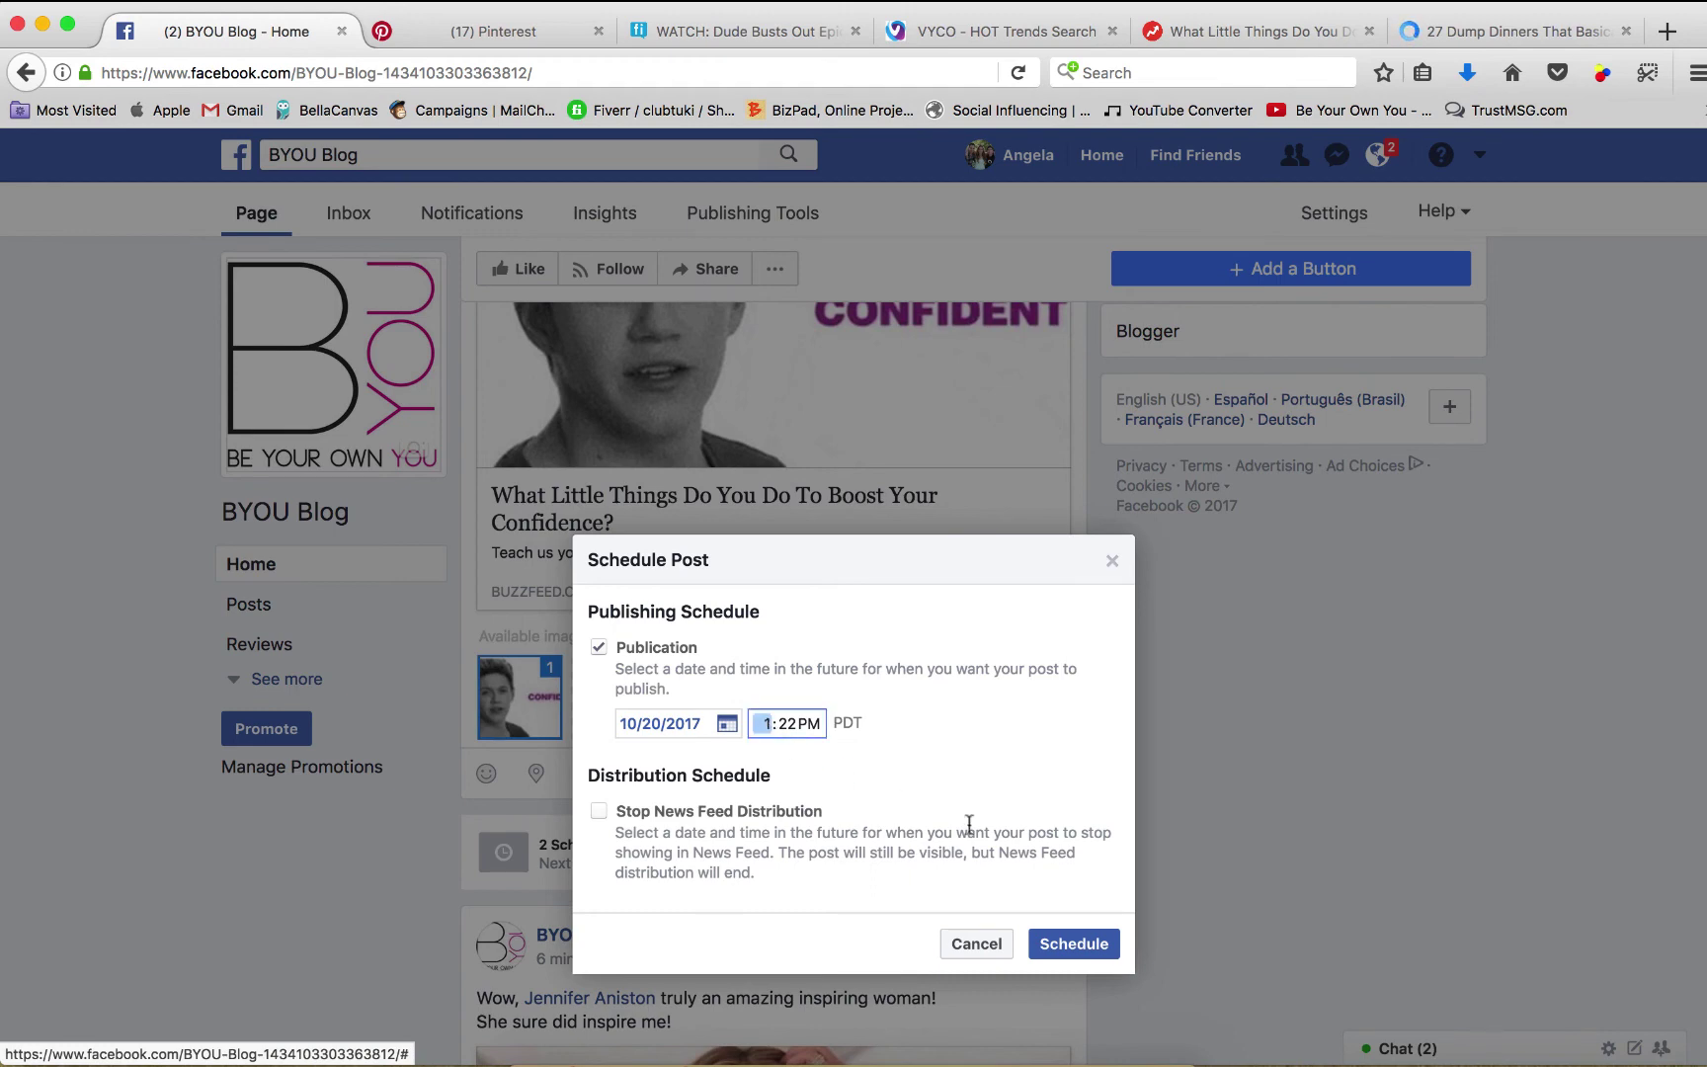
left_click(1074, 943)
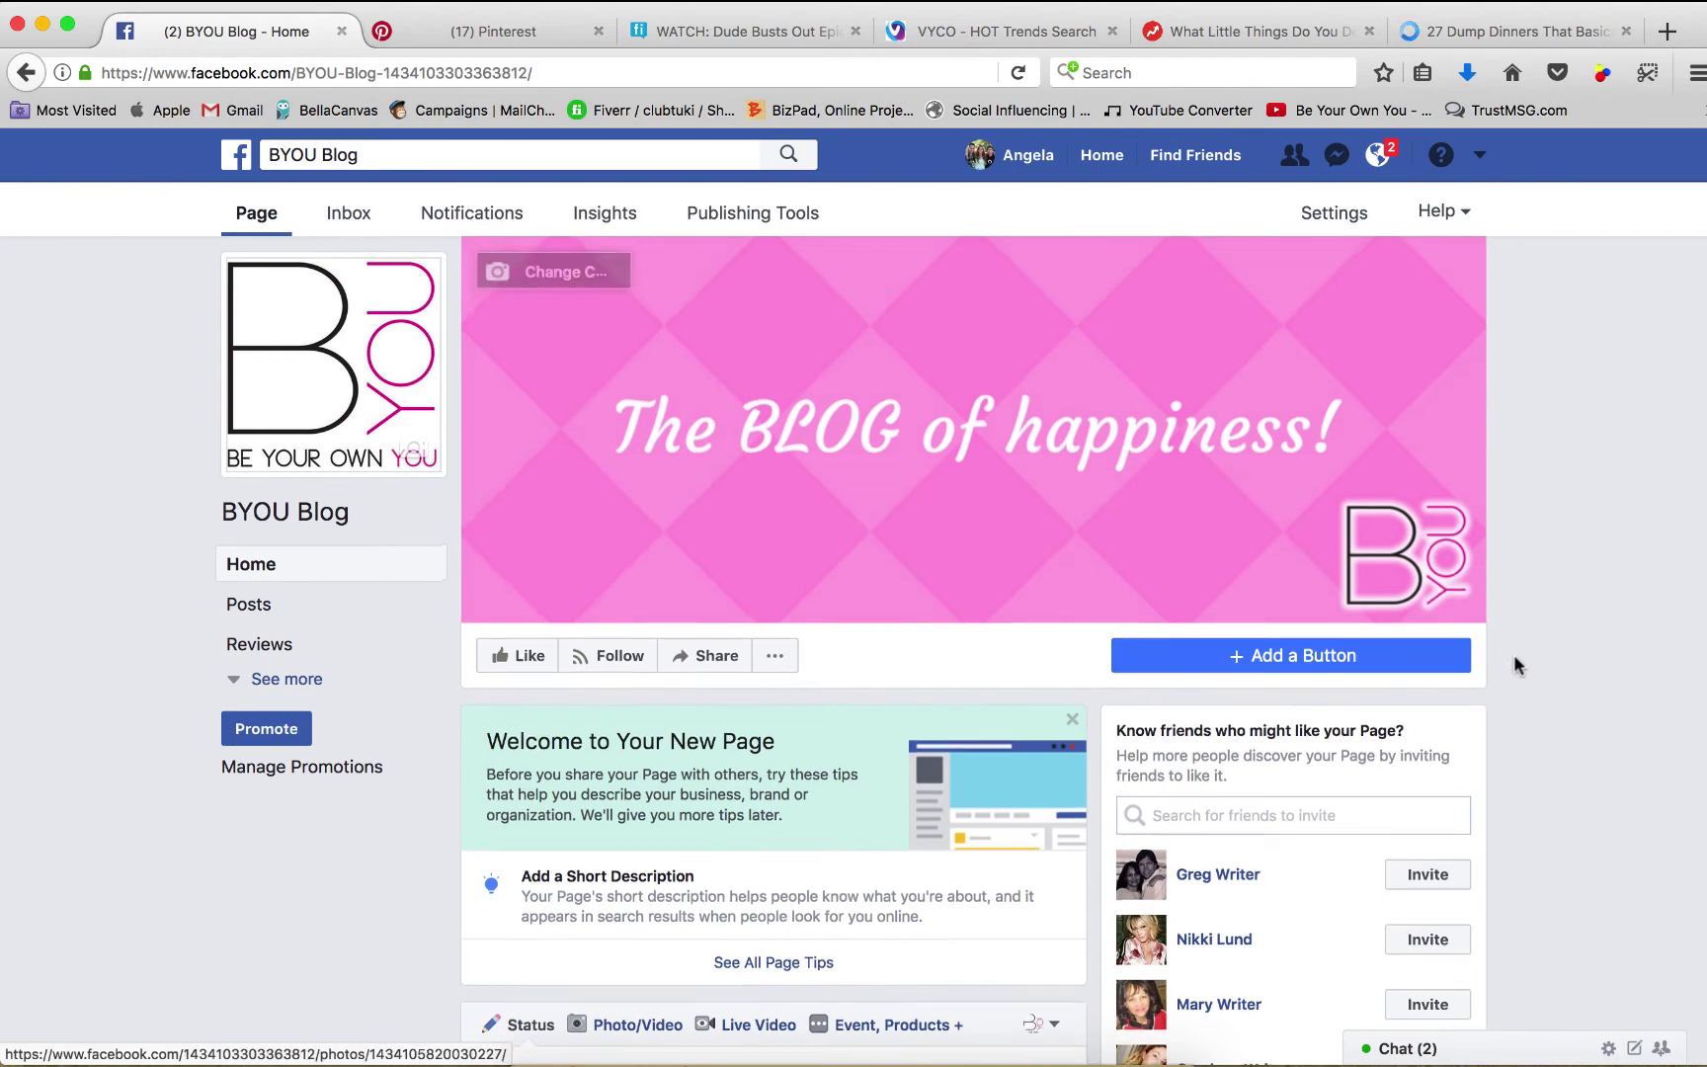
scroll(1513, 654, "down", 10)
scroll(1235, 415, "up", 4)
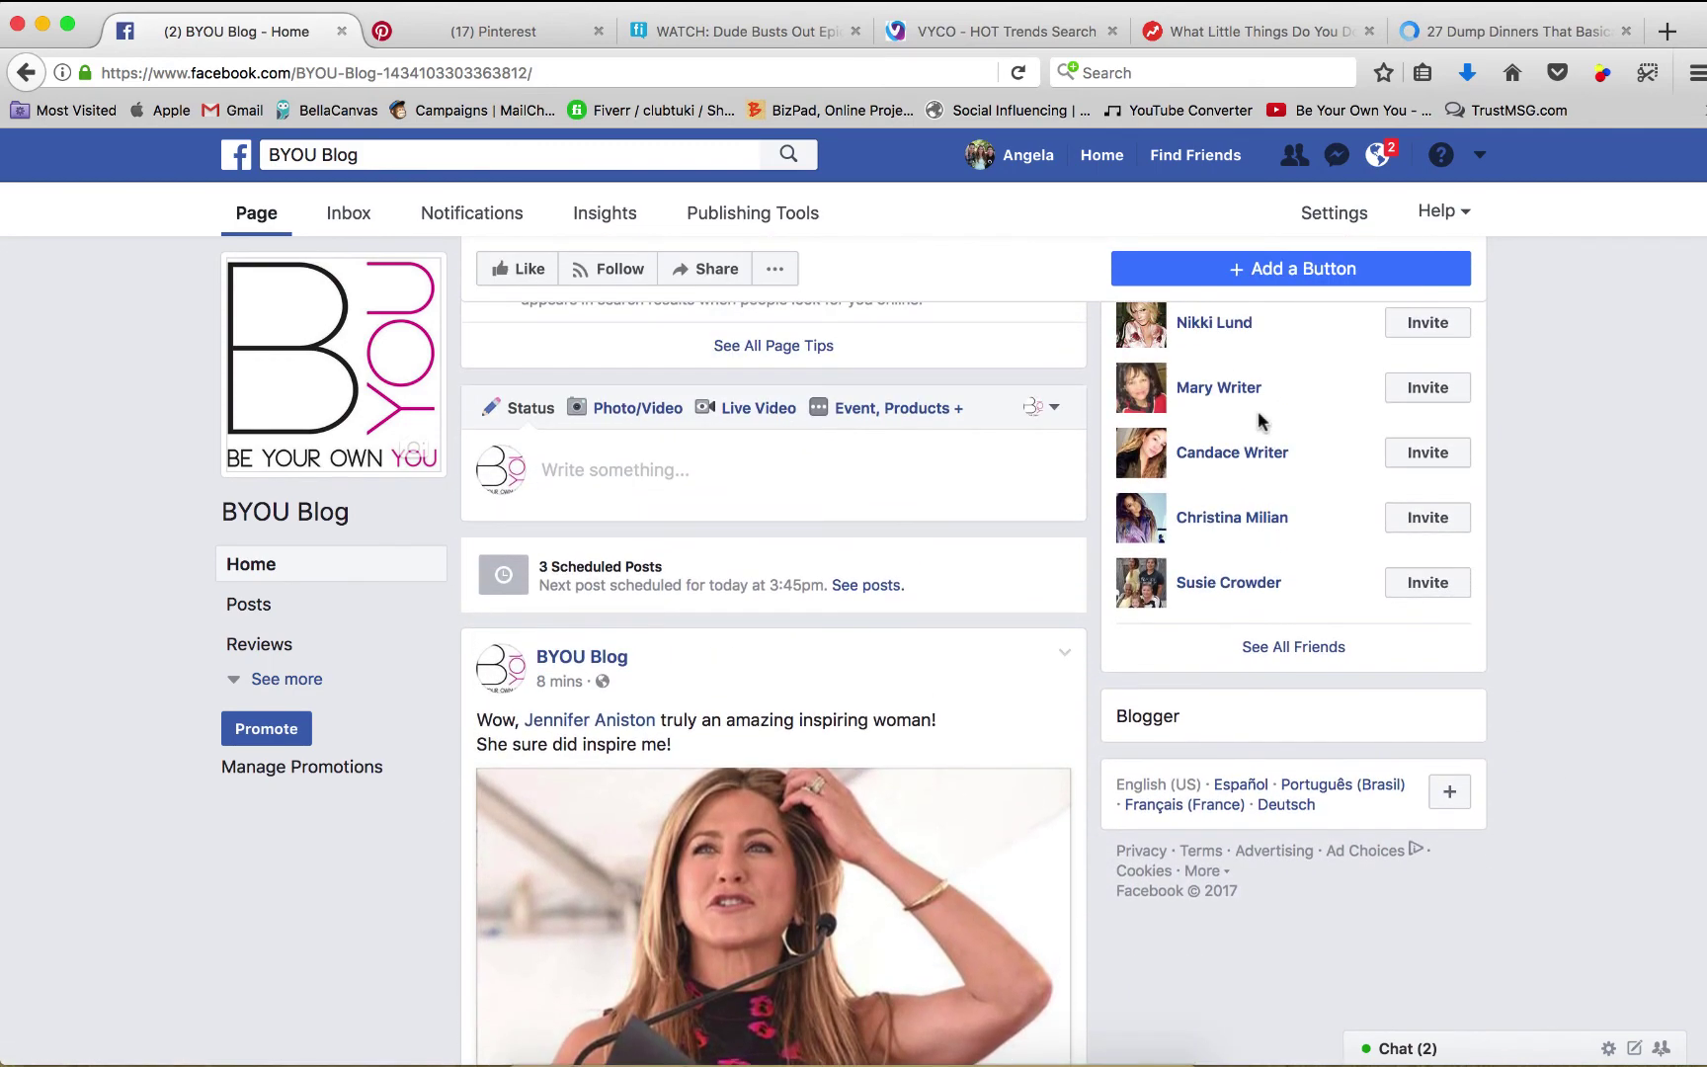
scroll(720, 556, "up", 4)
scroll(720, 557, "up", 2)
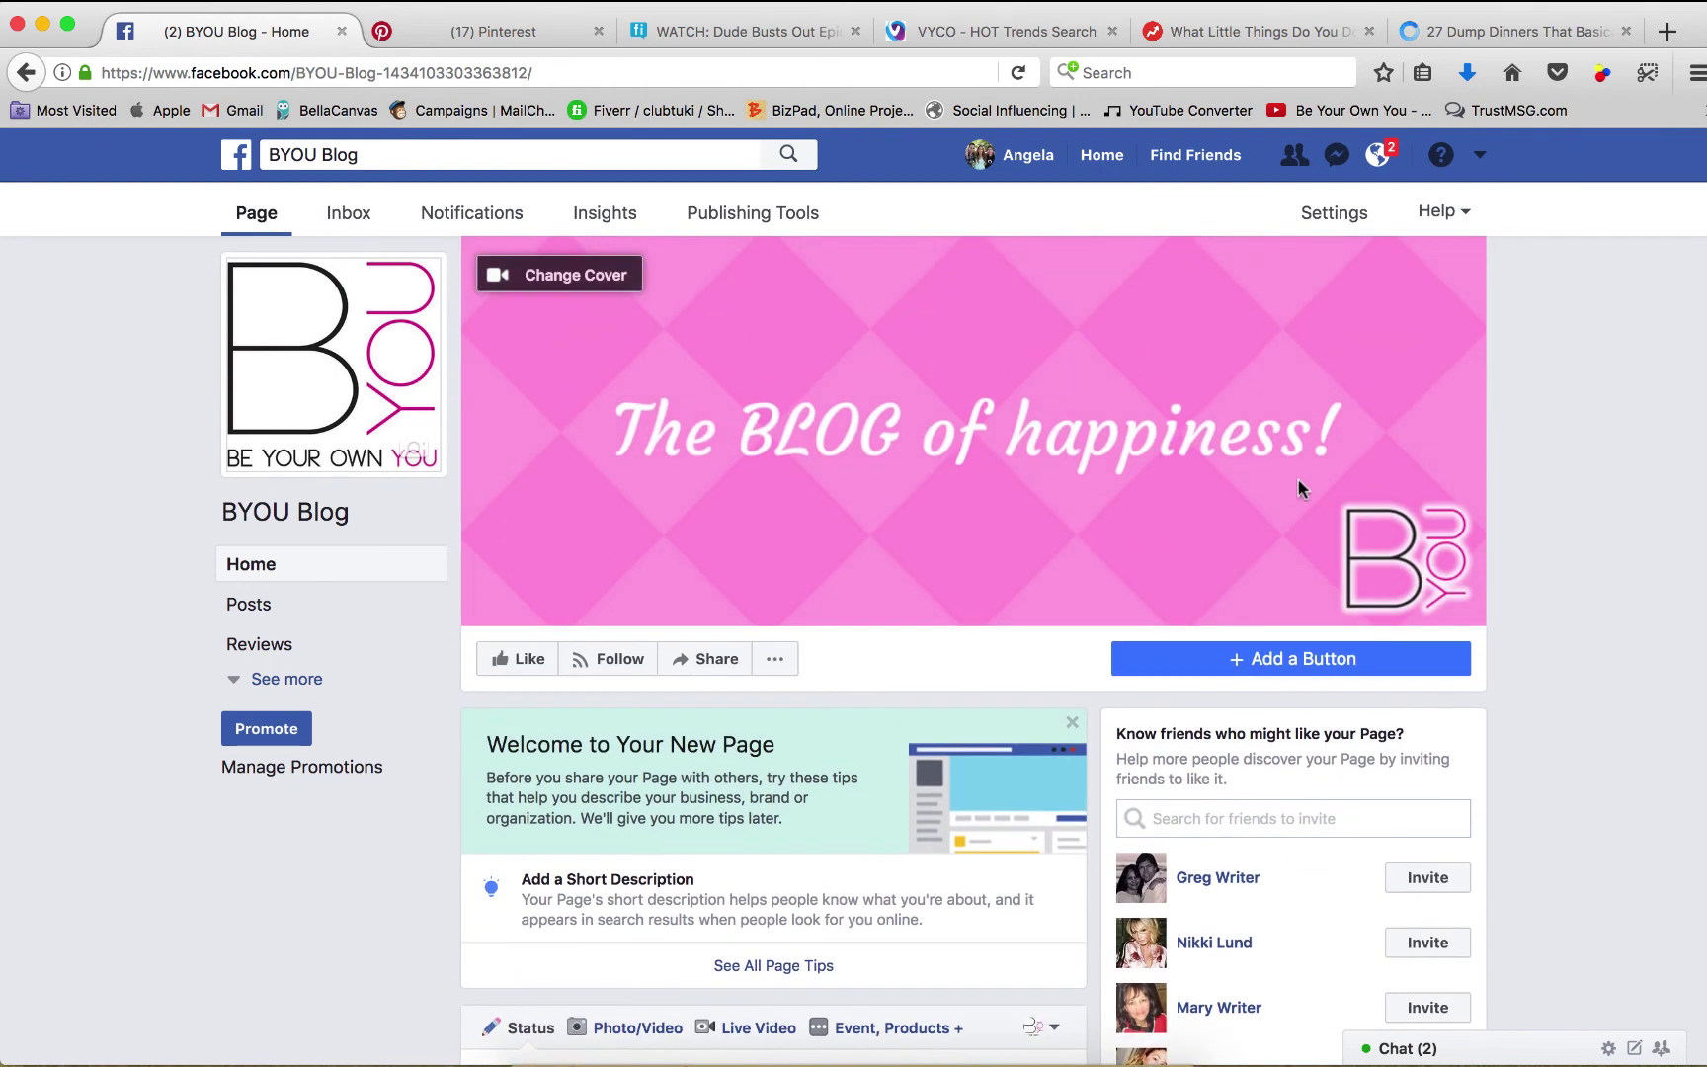